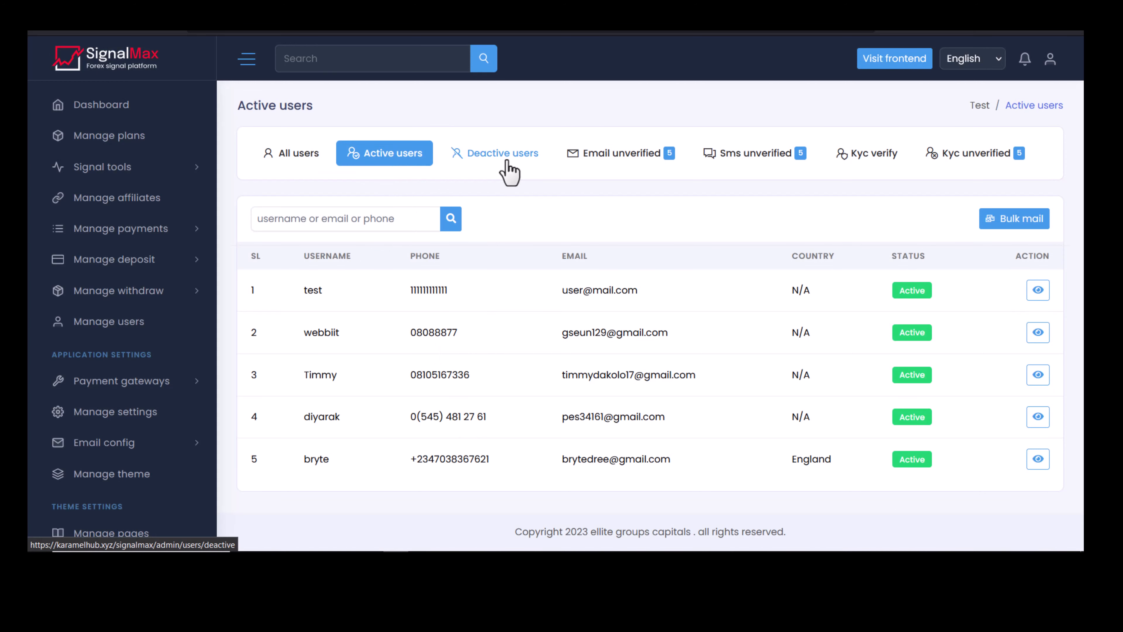
# Check the Deactive, Email unverified and KYC unverified lists, then open user 1 from All users.
pyautogui.click(503, 168)
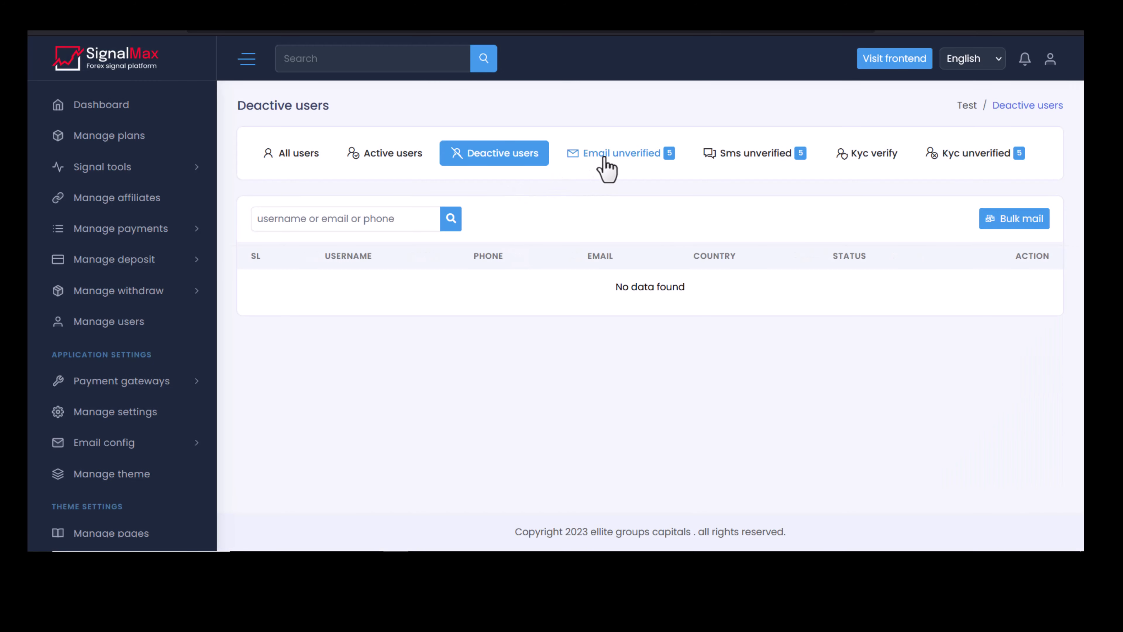
pyautogui.click(607, 166)
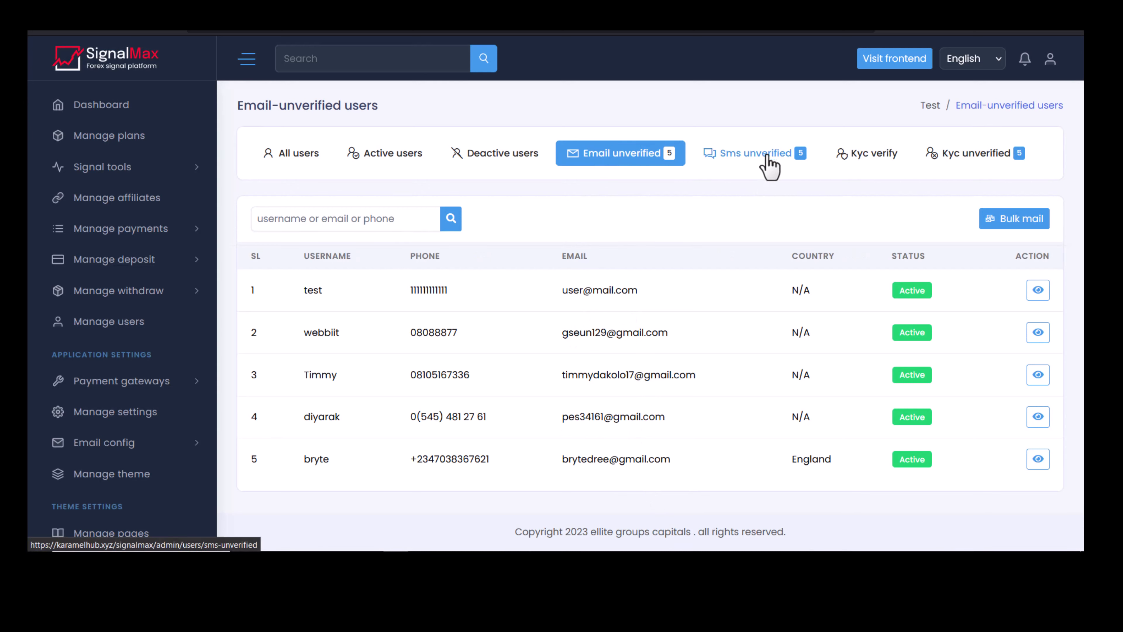
pyautogui.click(976, 156)
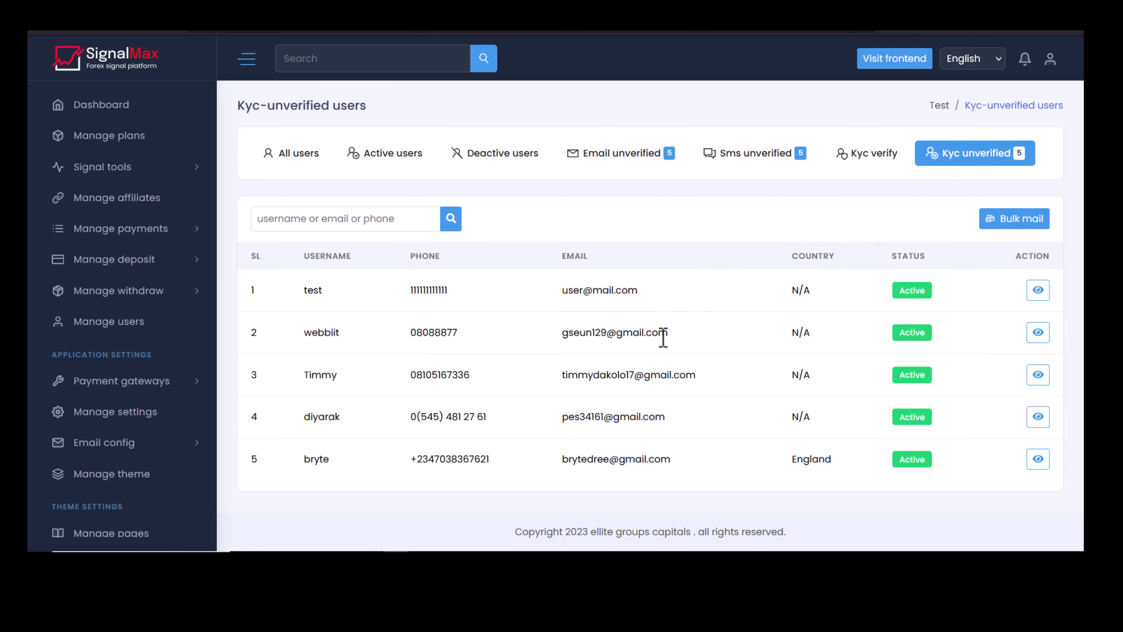
pyautogui.click(293, 160)
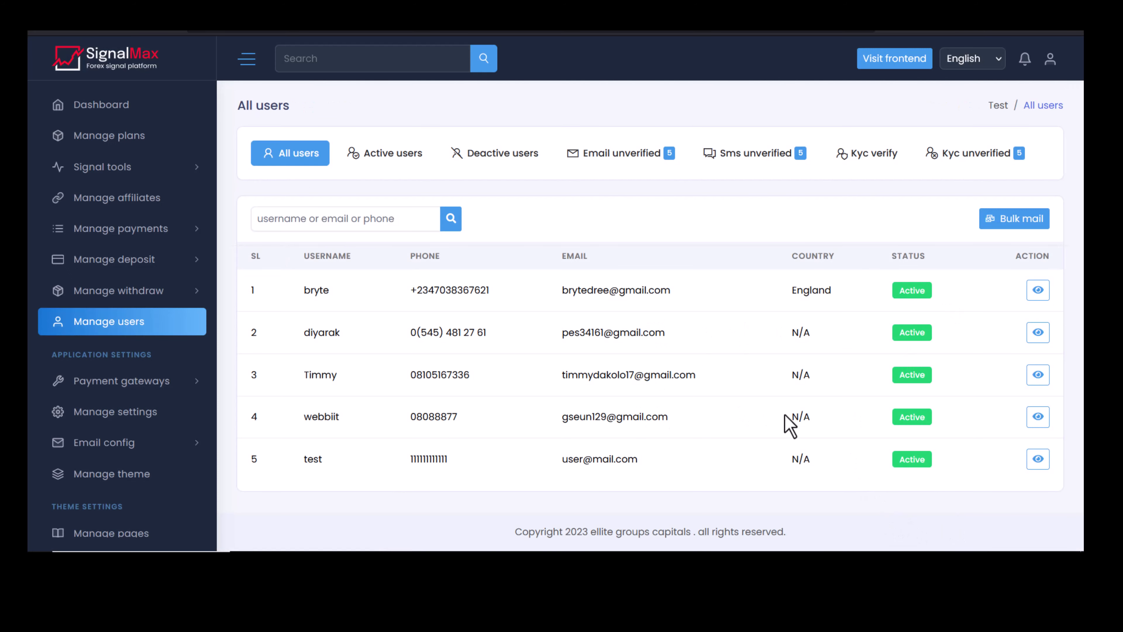
pyautogui.click(1037, 290)
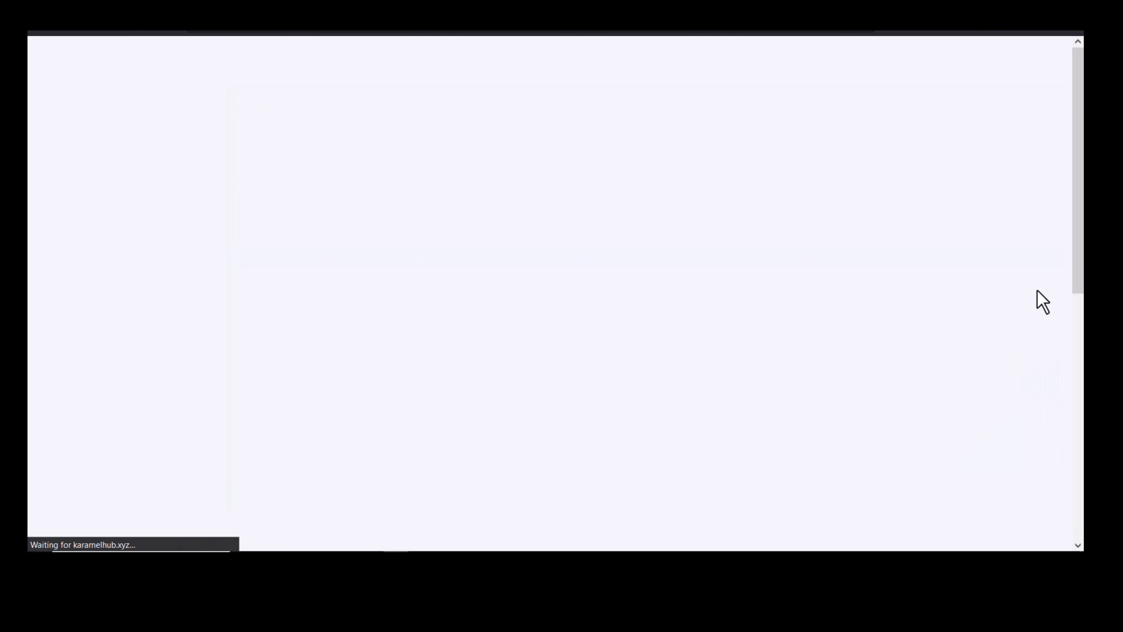
# Mark the user's email as verified and update the user.
pyautogui.scroll(-8, 436, 241)
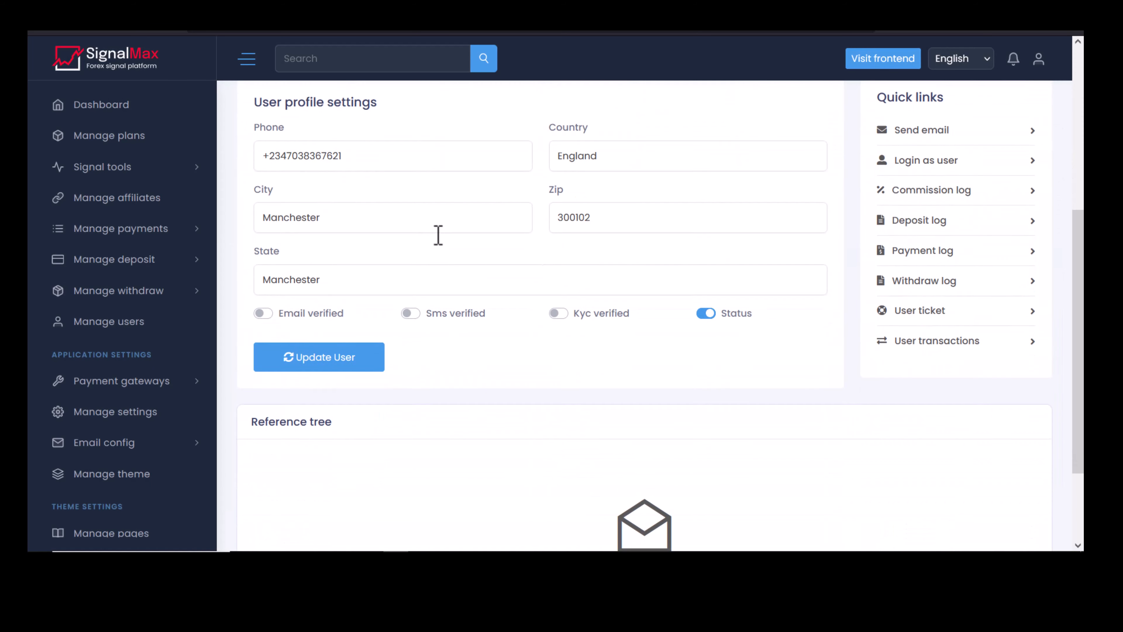
pyautogui.scroll(-2, 438, 235)
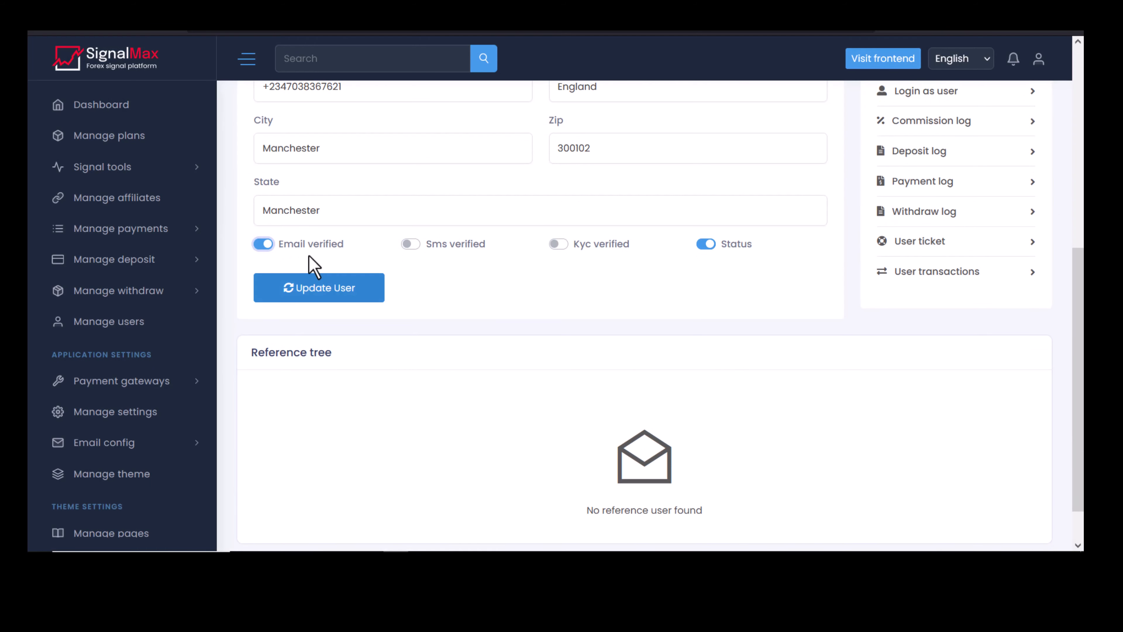
pyautogui.click(267, 245)
pyautogui.click(301, 283)
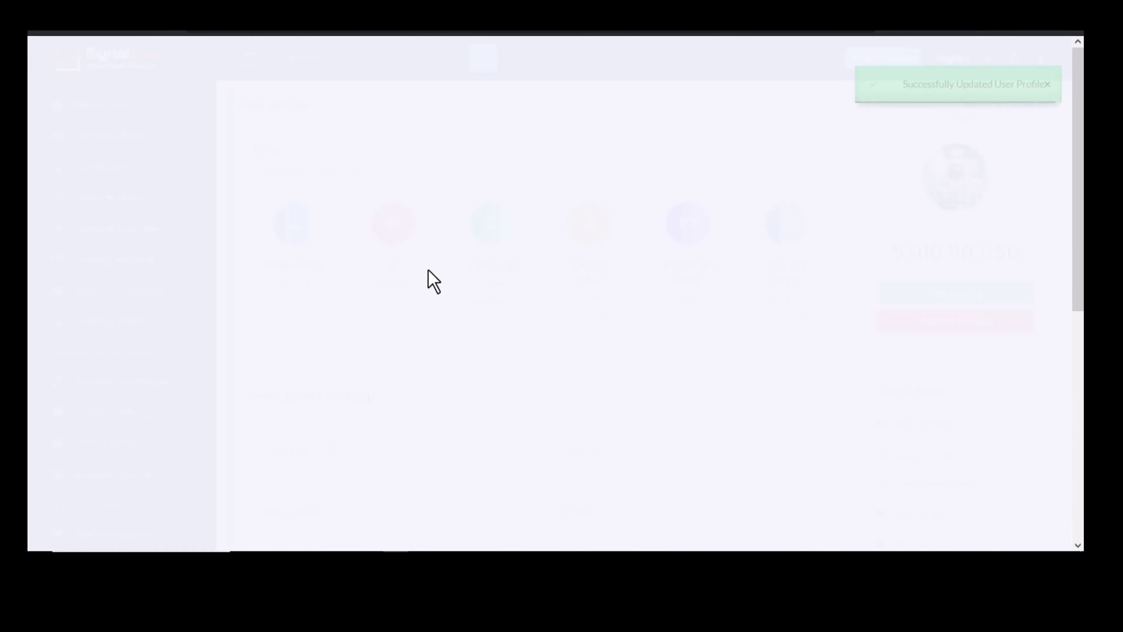
# Add 1222 to the user's balance.
pyautogui.scroll(-5, 429, 279)
pyautogui.scroll(5, 346, 258)
pyautogui.scroll(-2, 562, 248)
pyautogui.scroll(-6, 701, 266)
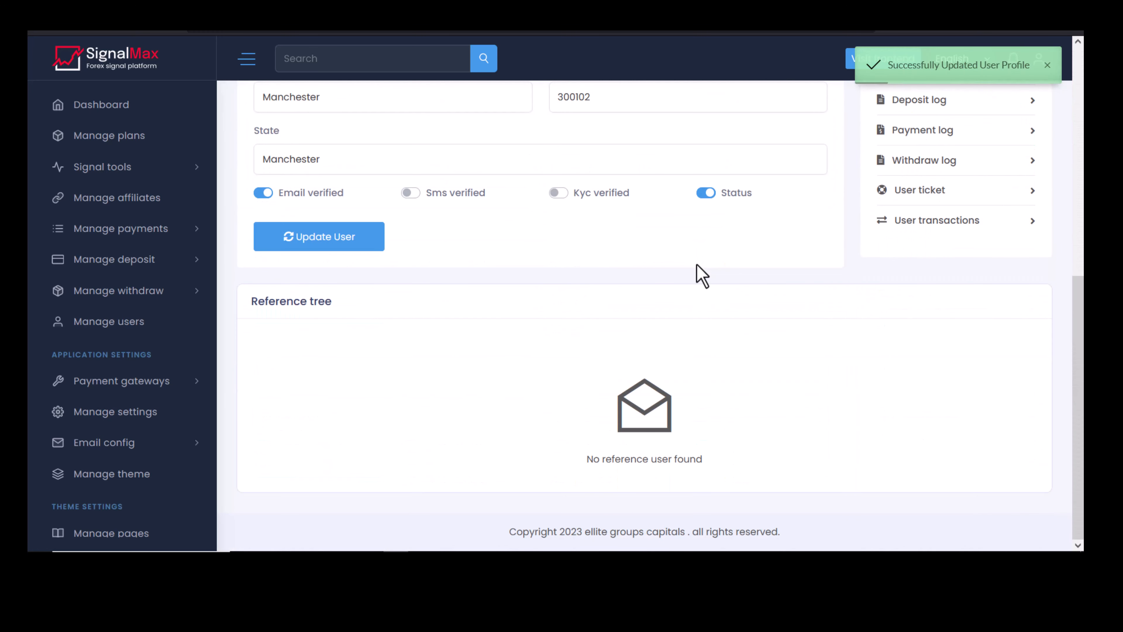
pyautogui.scroll(8, 751, 288)
pyautogui.click(954, 294)
pyautogui.click(924, 354)
pyautogui.write('1222')
pyautogui.click(1014, 363)
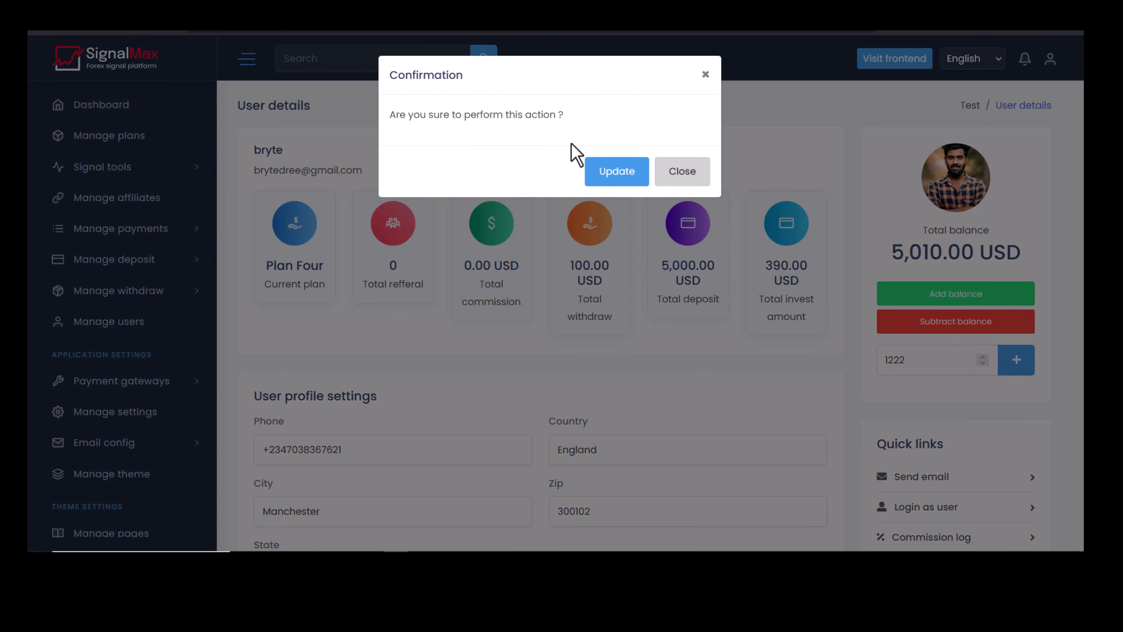
pyautogui.click(604, 173)
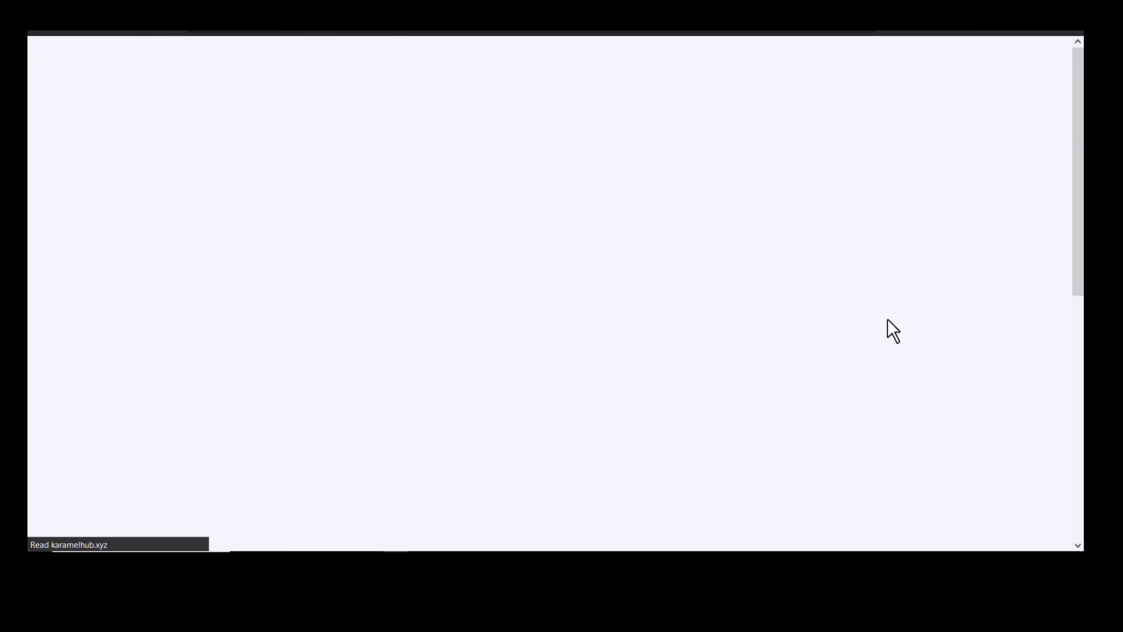
# Subtract 12 from the user's balance, leaving 6,220.00 USD.
pyautogui.click(927, 322)
pyautogui.click(931, 360)
pyautogui.write('1')
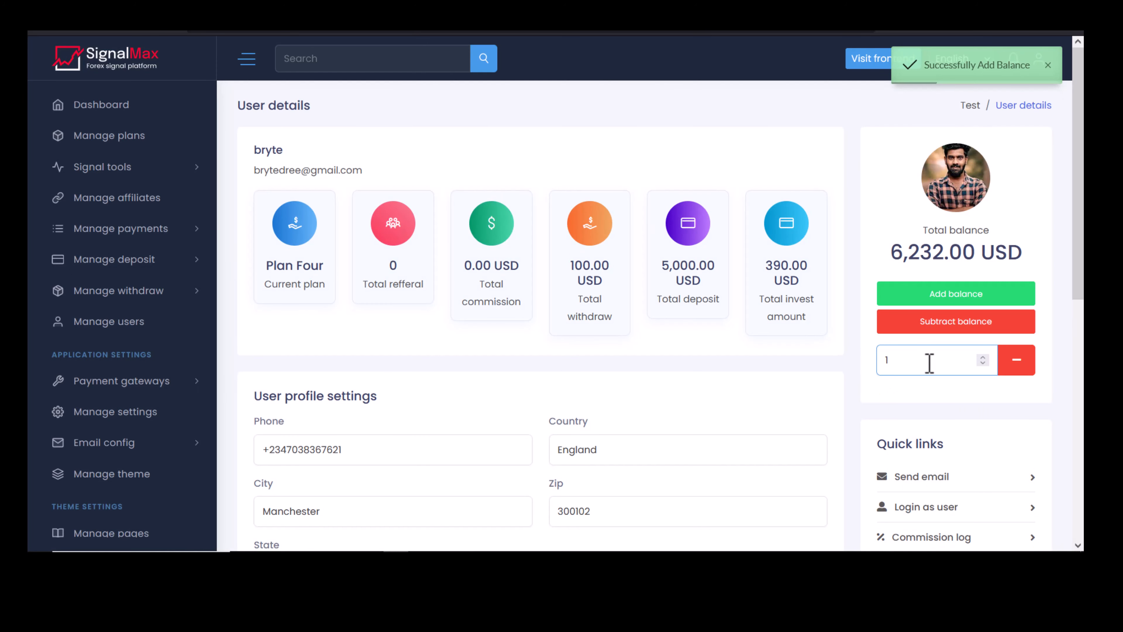
pyautogui.write('2')
pyautogui.click(1010, 365)
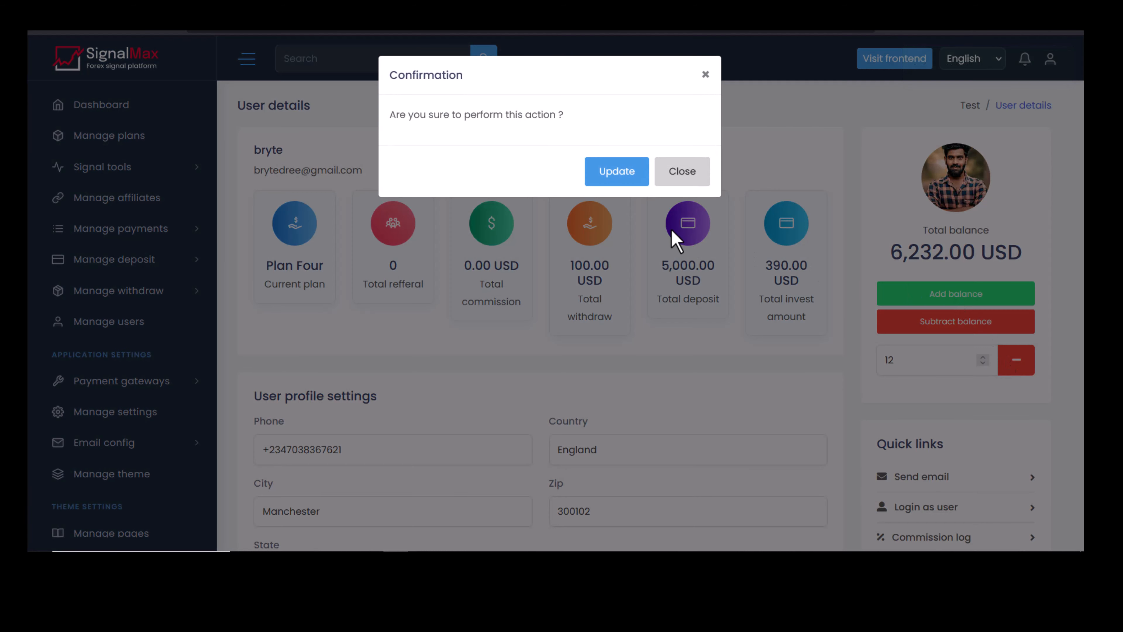
pyautogui.click(624, 177)
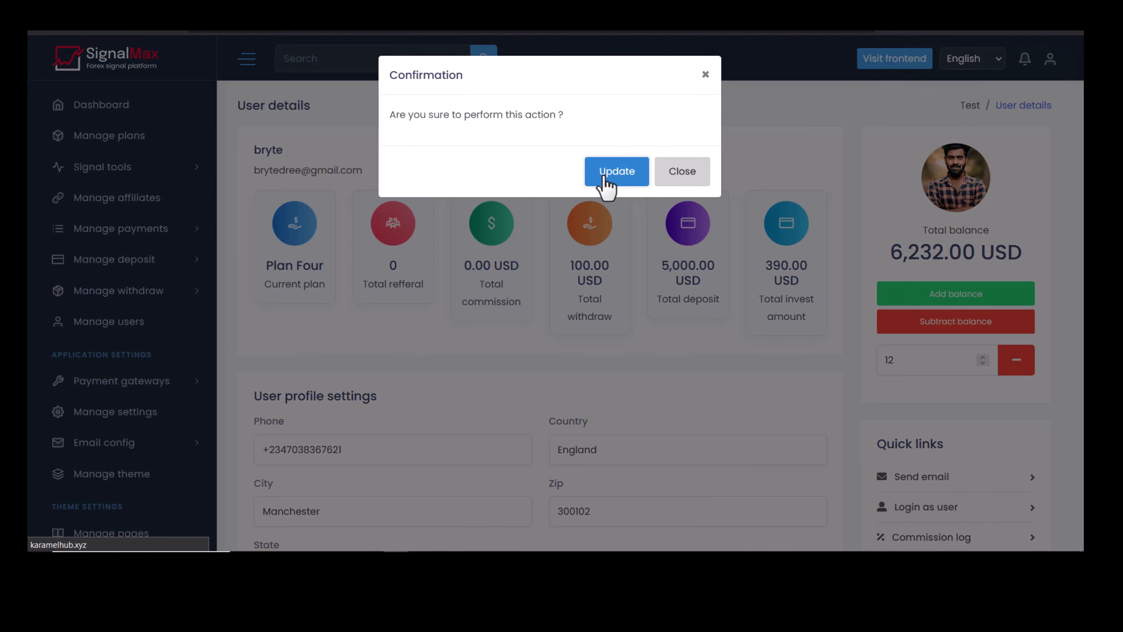
# Open the e-mail form for this user and close it without sending.
pyautogui.scroll(-4, 857, 296)
pyautogui.scroll(-2, 853, 266)
pyautogui.scroll(5, 908, 321)
pyautogui.scroll(-2, 932, 301)
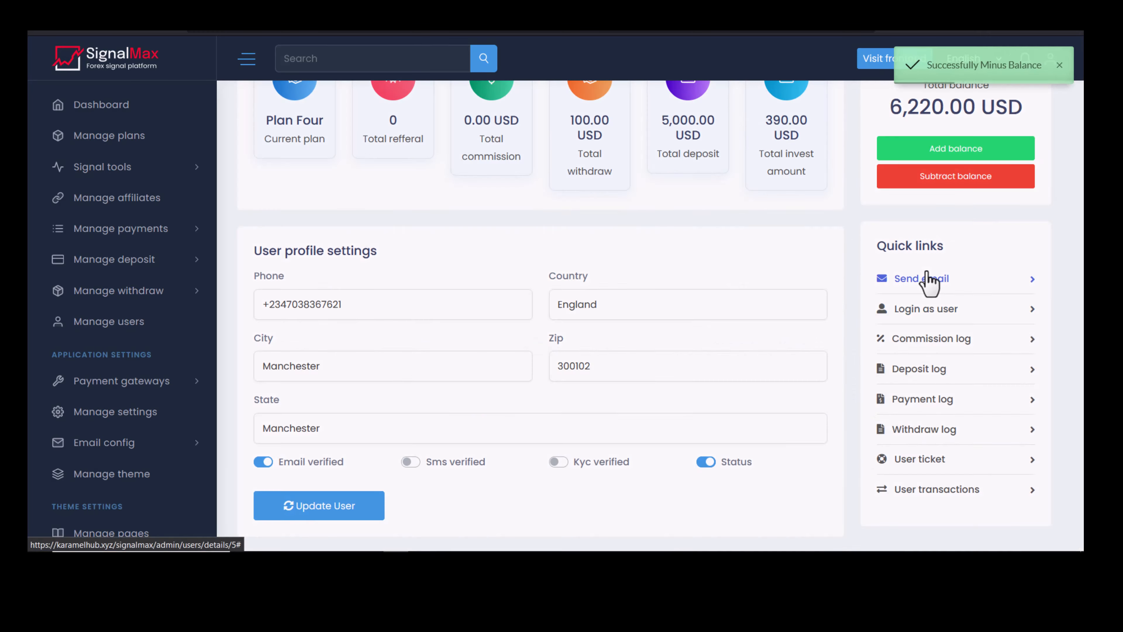
pyautogui.click(922, 278)
pyautogui.click(693, 440)
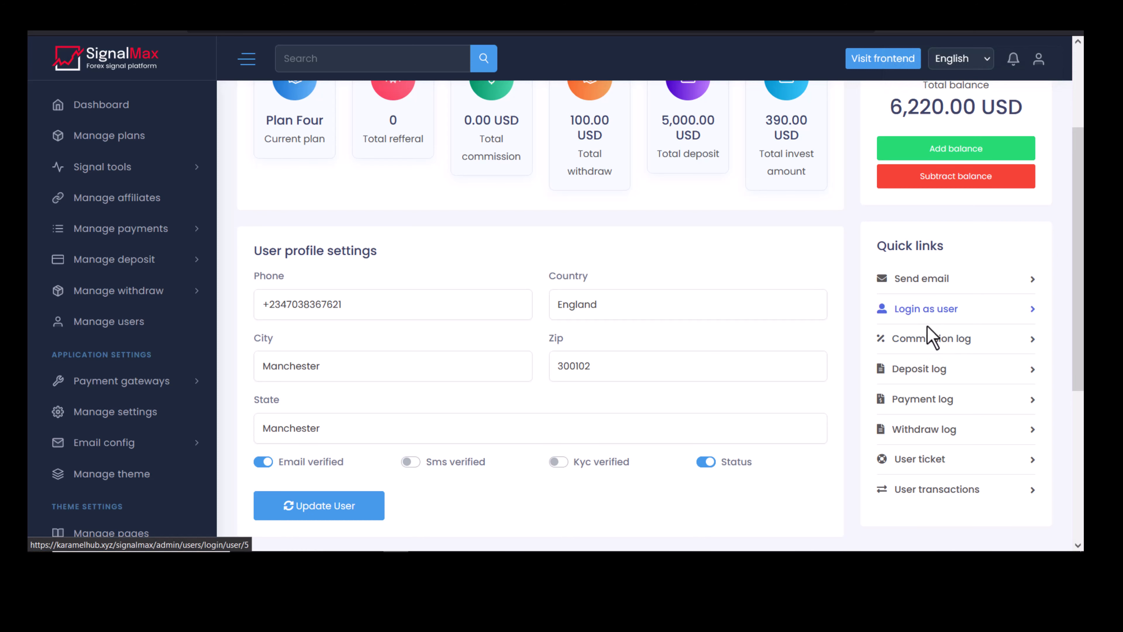
pyautogui.click(933, 339)
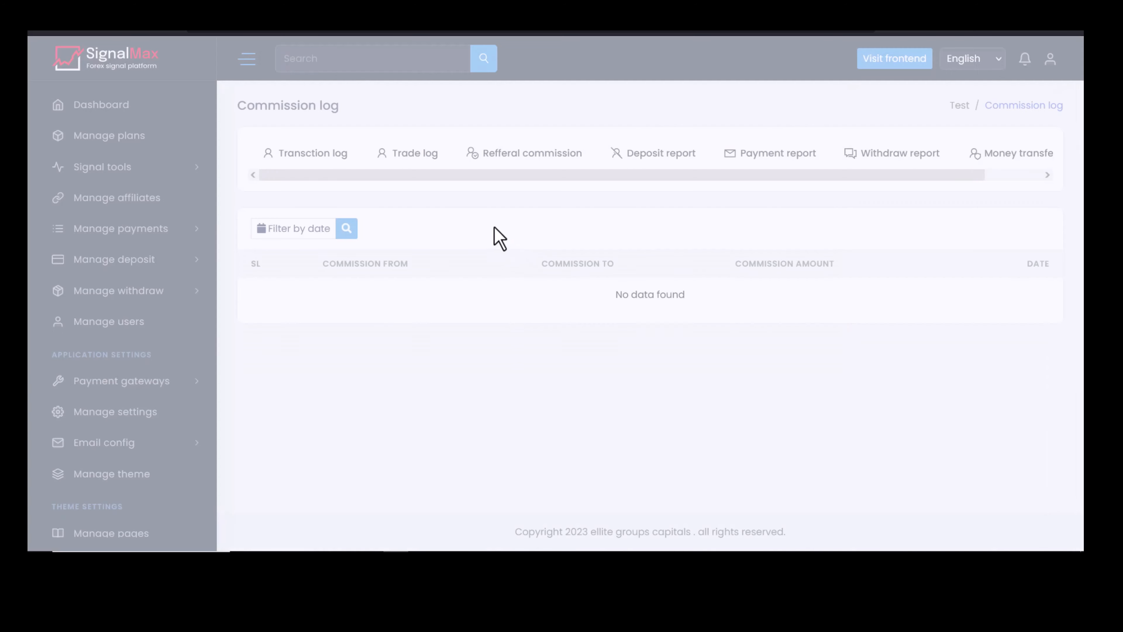
pyautogui.click(42, 35)
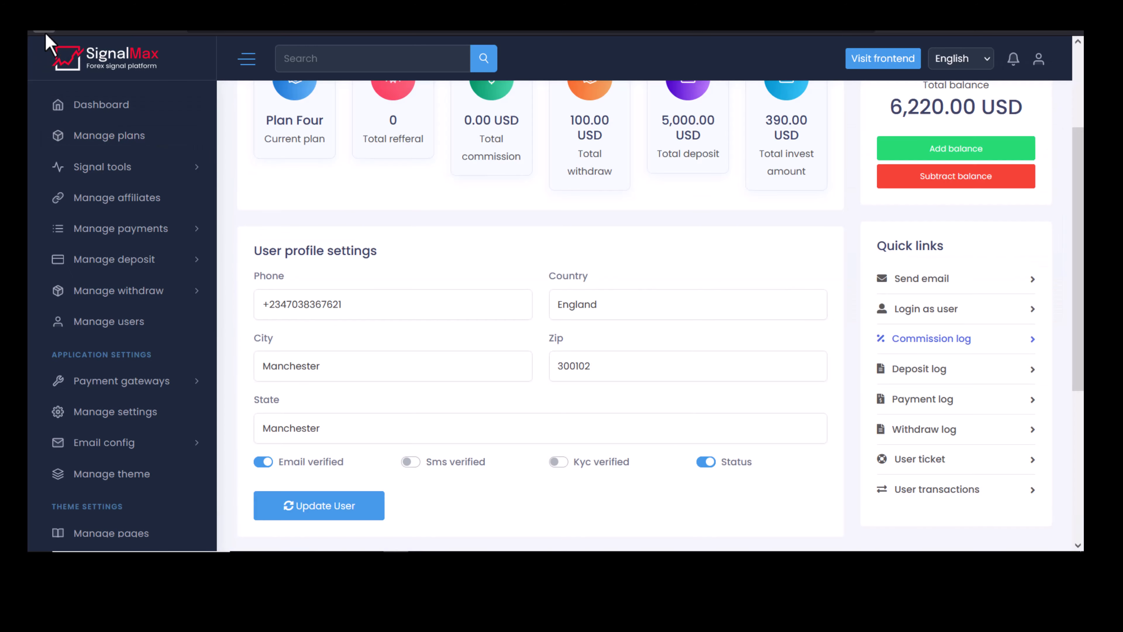
pyautogui.click(918, 370)
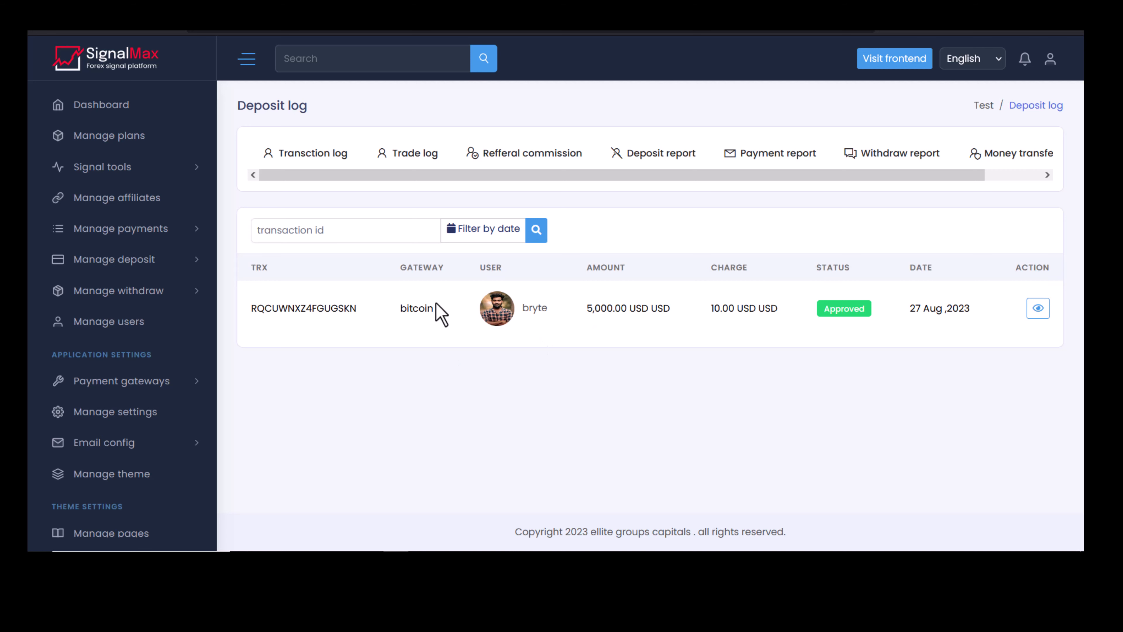
pyautogui.click(40, 34)
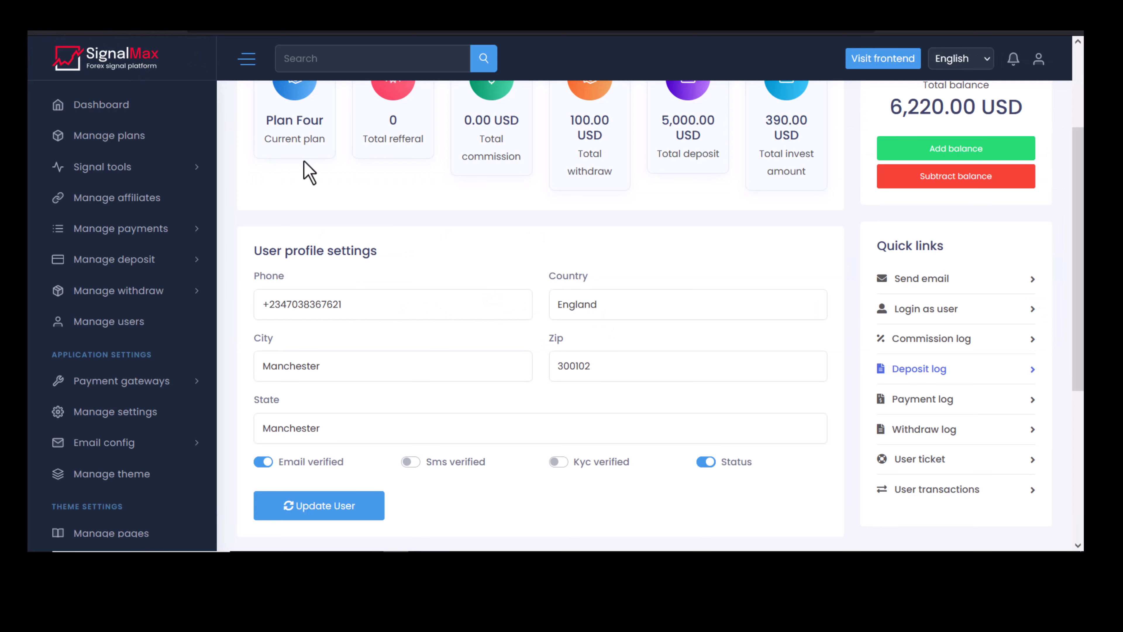
pyautogui.click(914, 401)
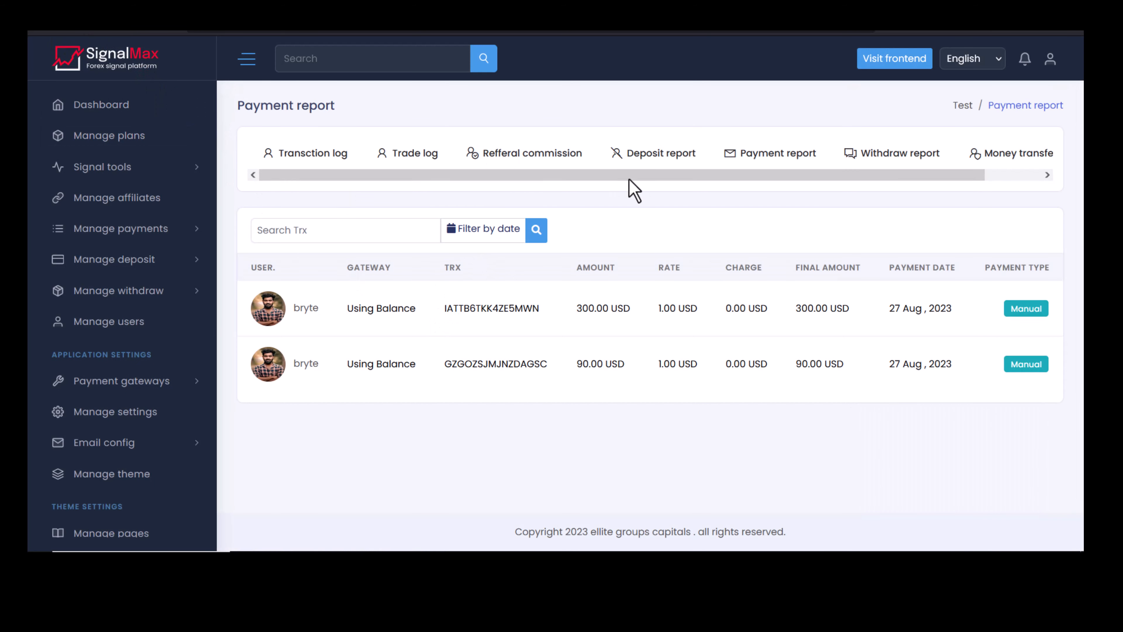
pyautogui.hotkey('alt', 'Left')
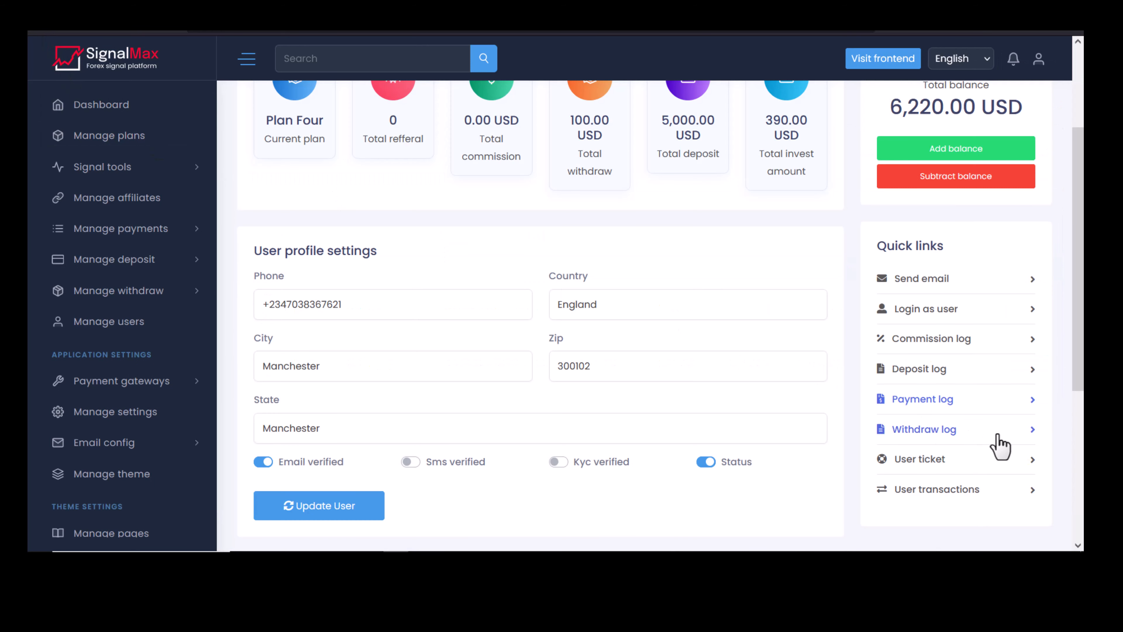
pyautogui.click(902, 432)
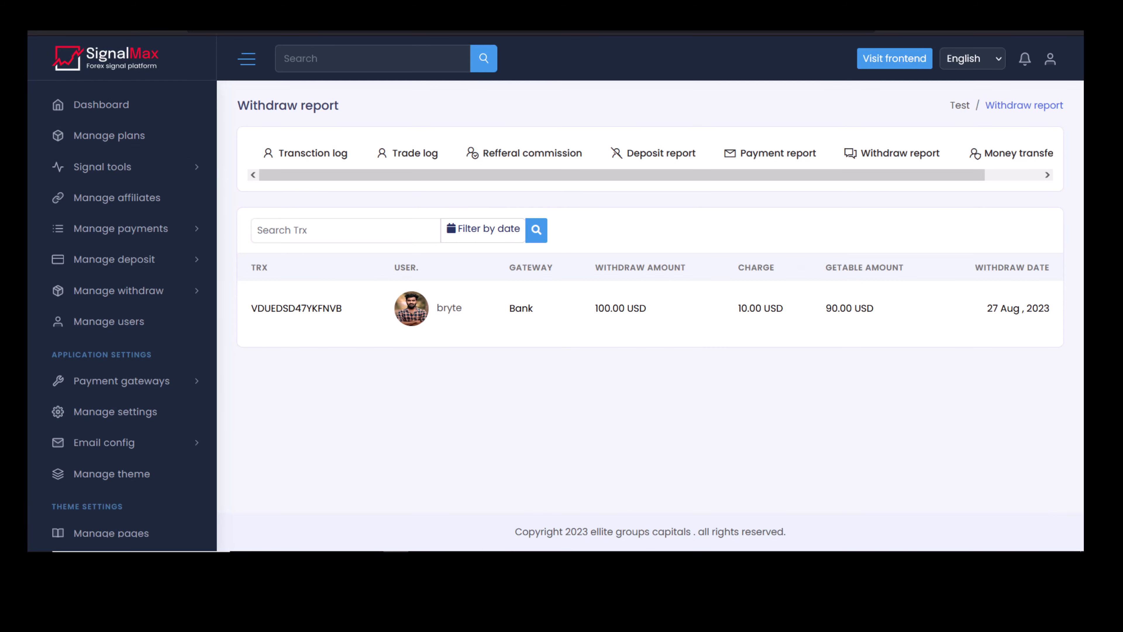
pyautogui.hotkey('alt', 'Left')
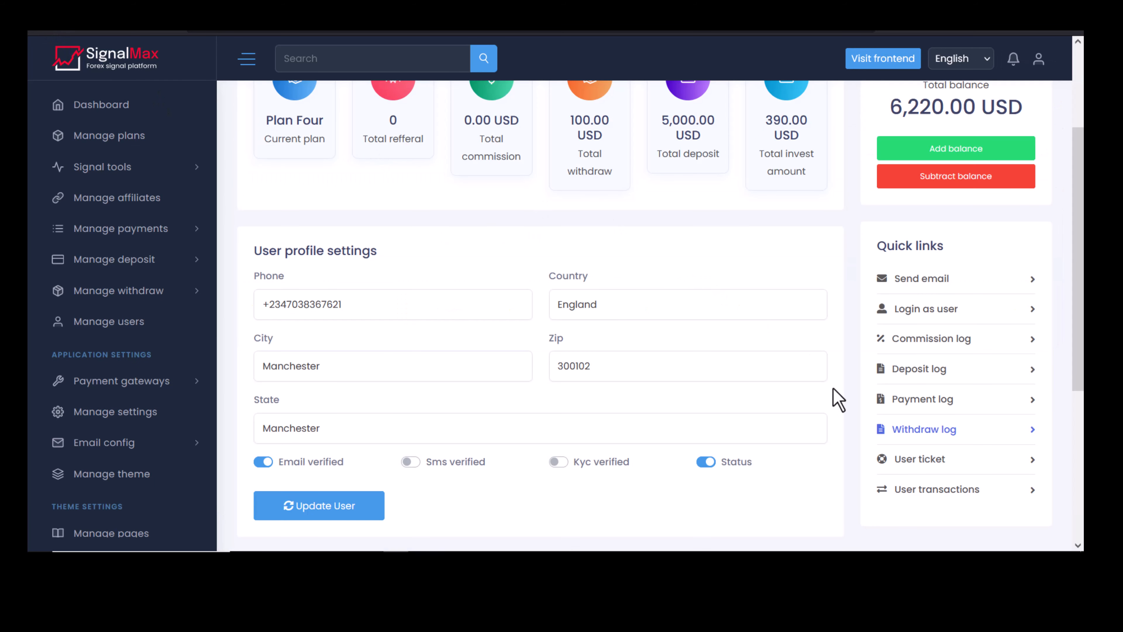
pyautogui.click(924, 458)
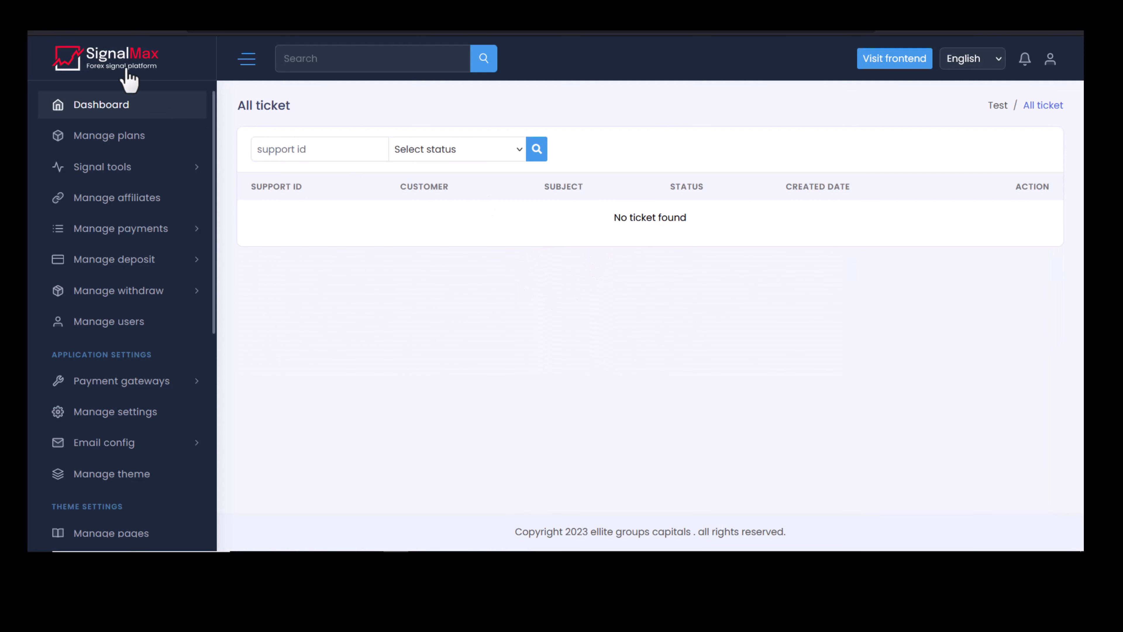
pyautogui.hotkey('alt', 'Left')
pyautogui.scroll(-5, 774, 409)
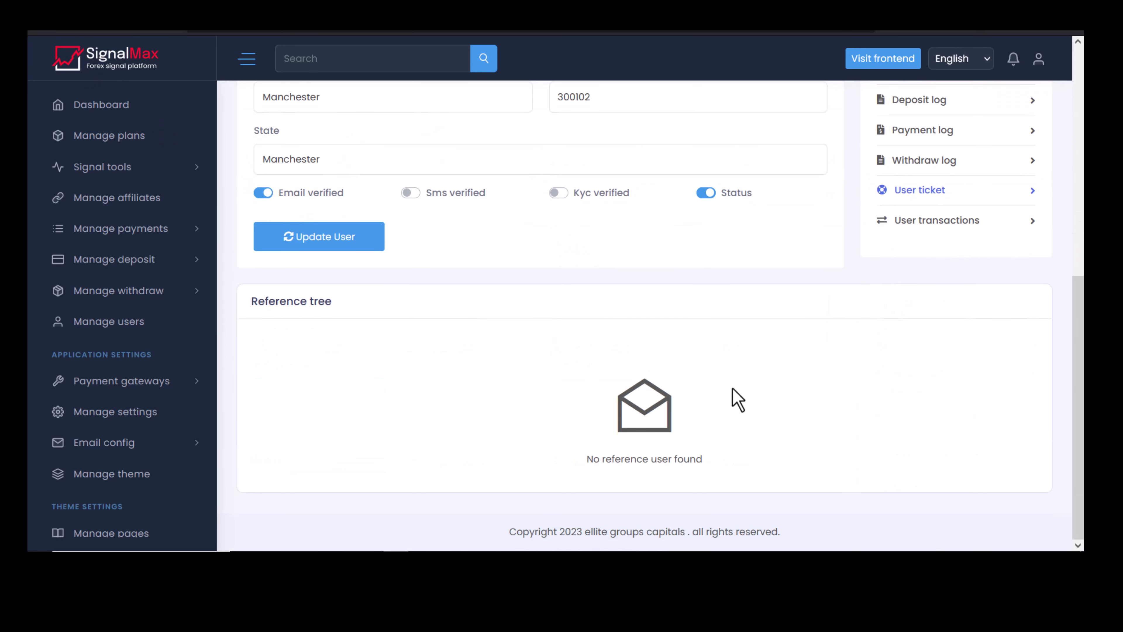
pyautogui.scroll(2, 725, 397)
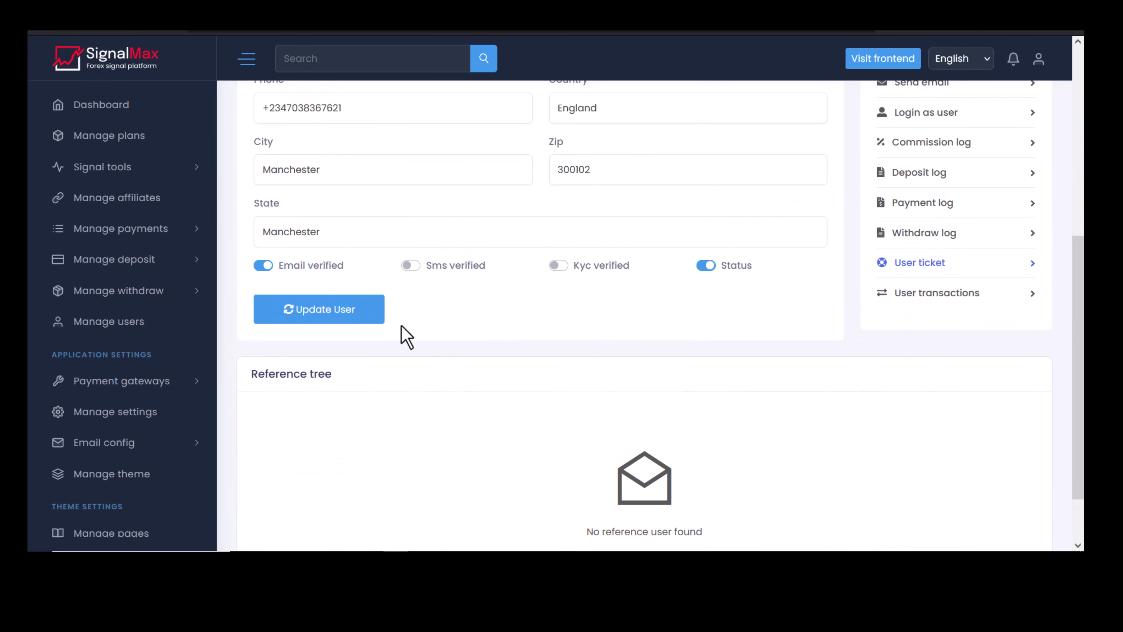
pyautogui.click(132, 380)
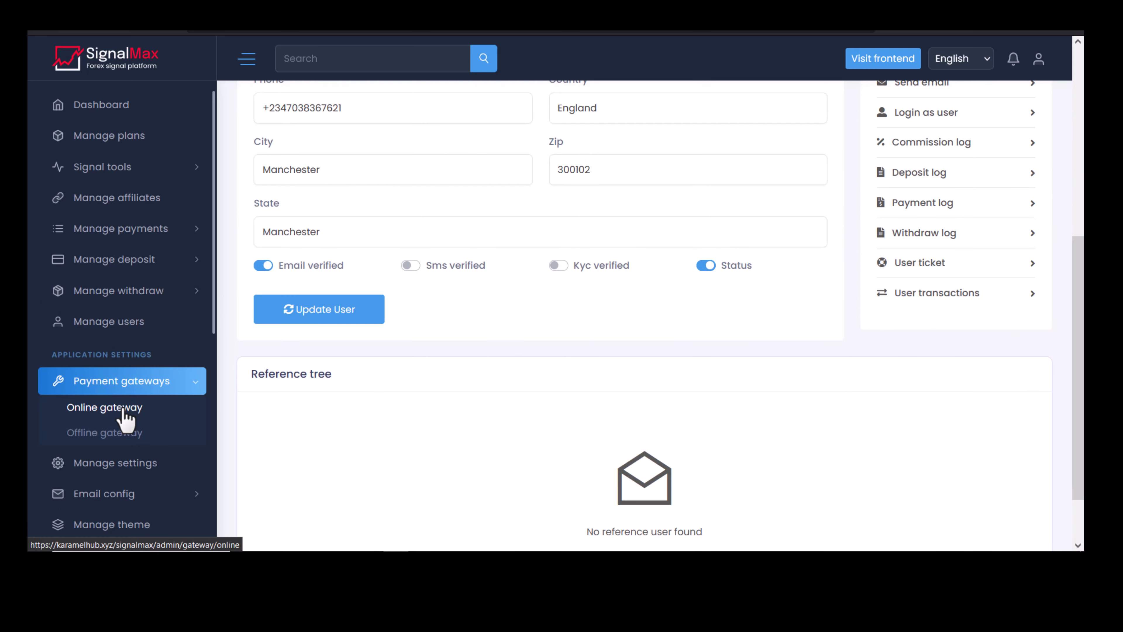
pyautogui.click(123, 416)
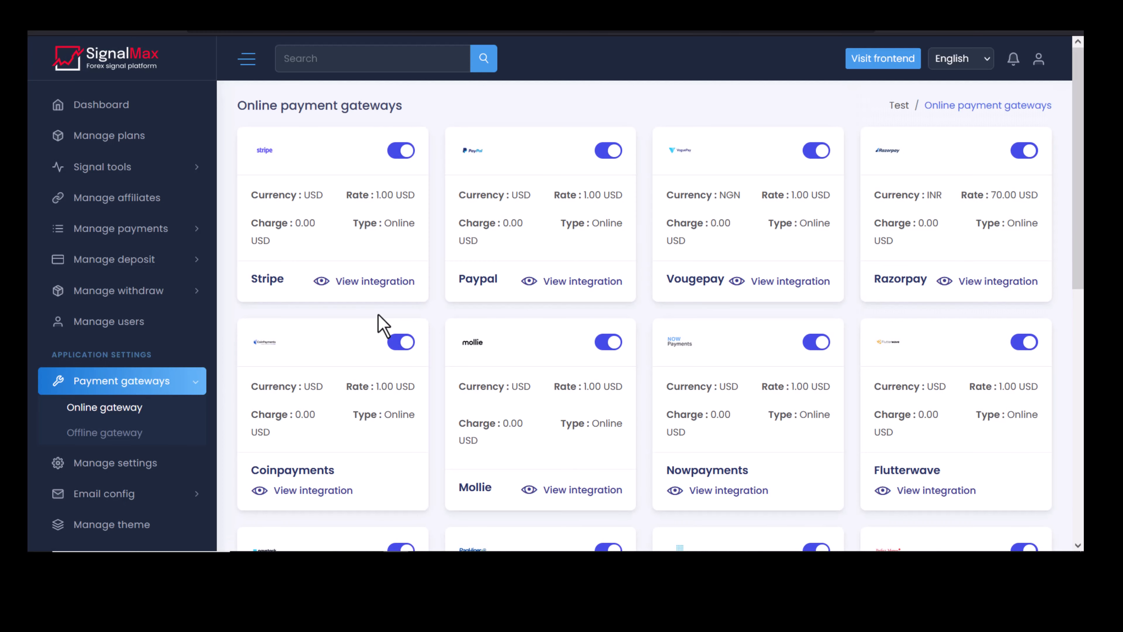
pyautogui.scroll(-5, 530, 226)
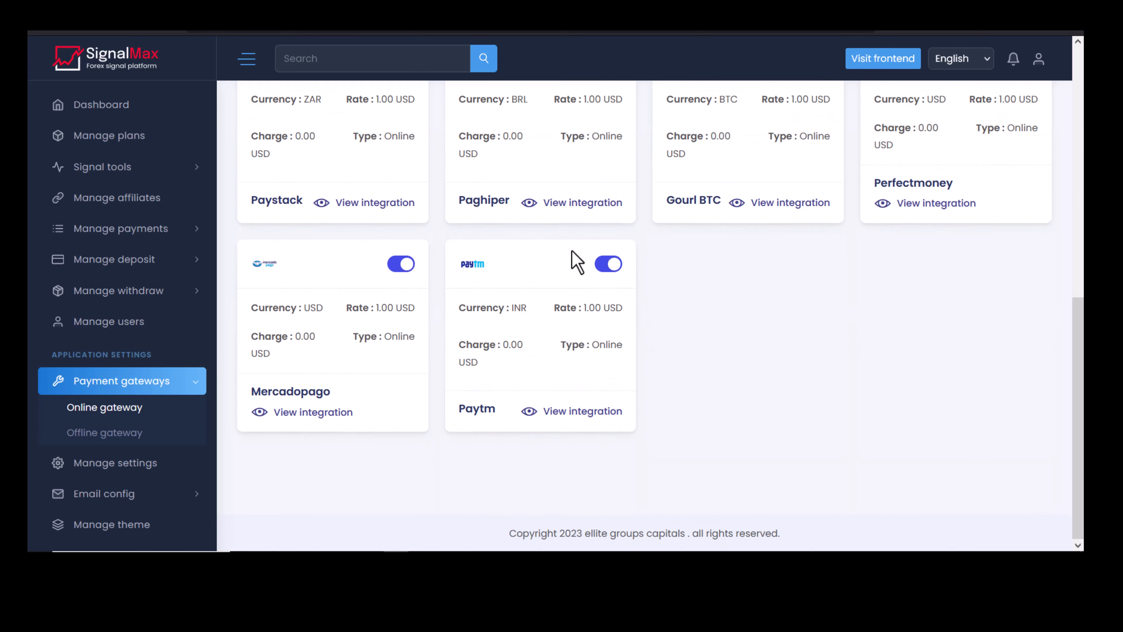
pyautogui.scroll(5, 574, 258)
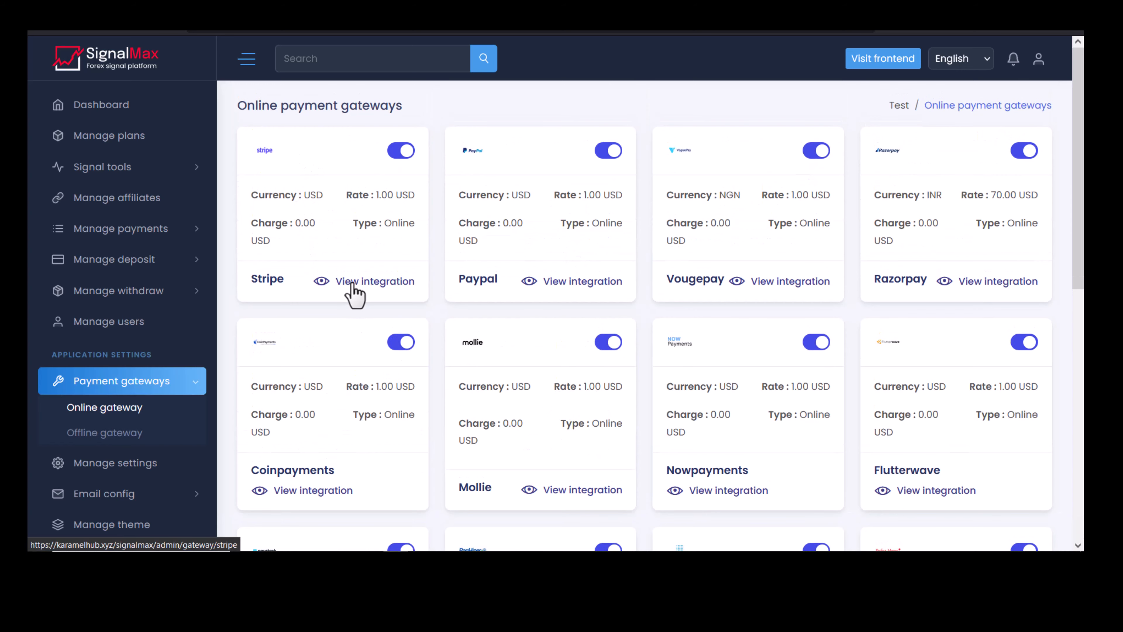
pyautogui.click(352, 292)
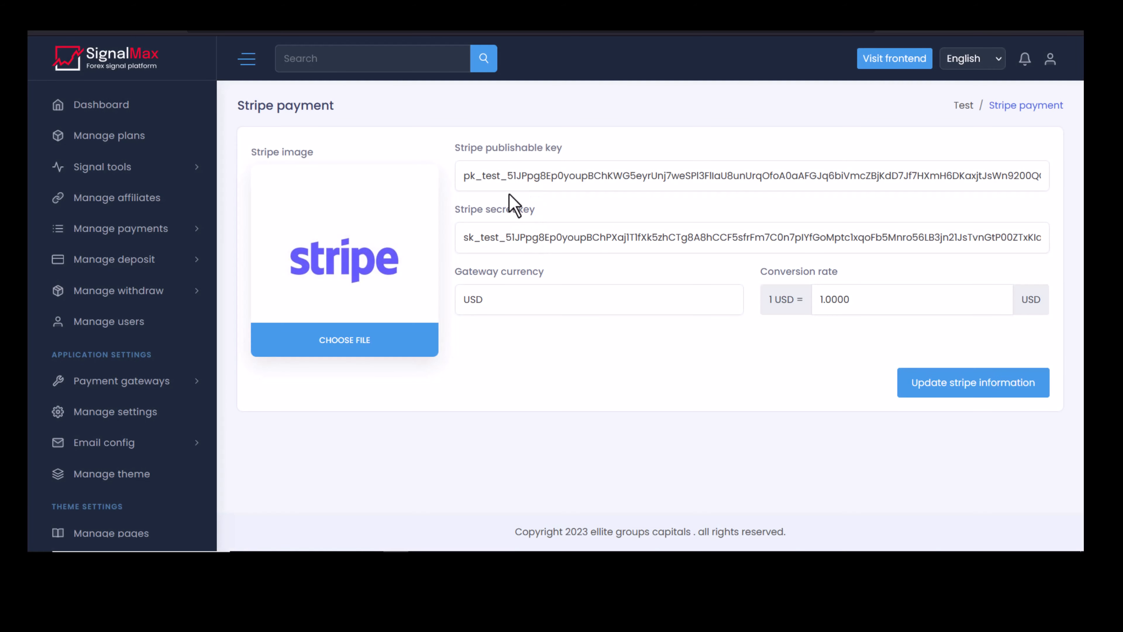
pyautogui.moveTo(452, 155); pyautogui.dragTo(569, 149)
pyautogui.moveTo(452, 209); pyautogui.dragTo(535, 208)
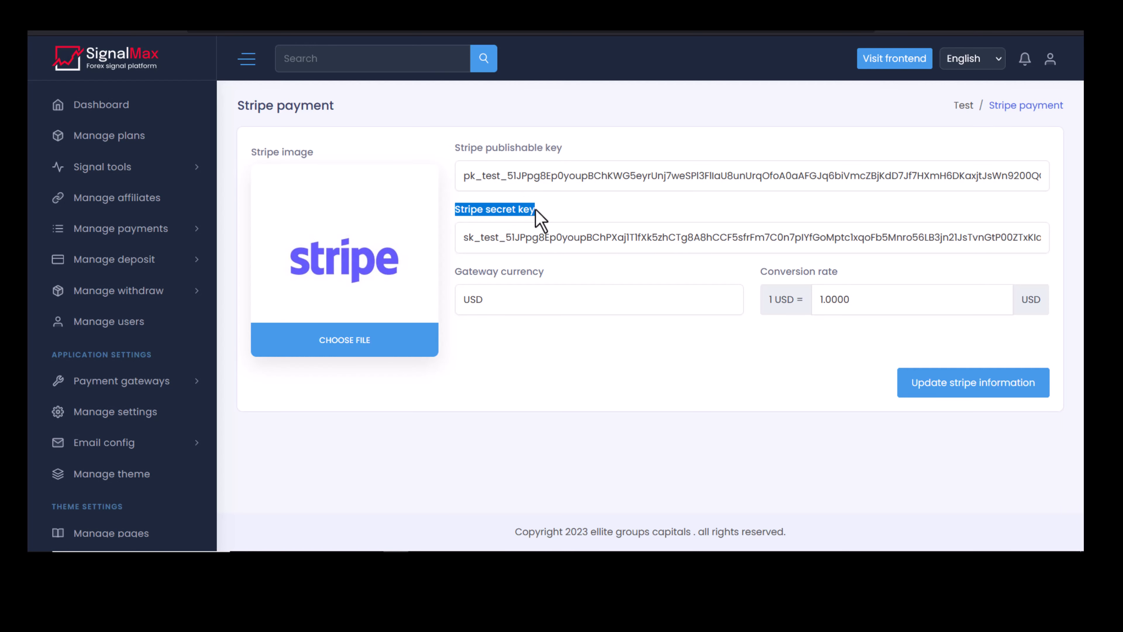
pyautogui.tripleClick(675, 237)
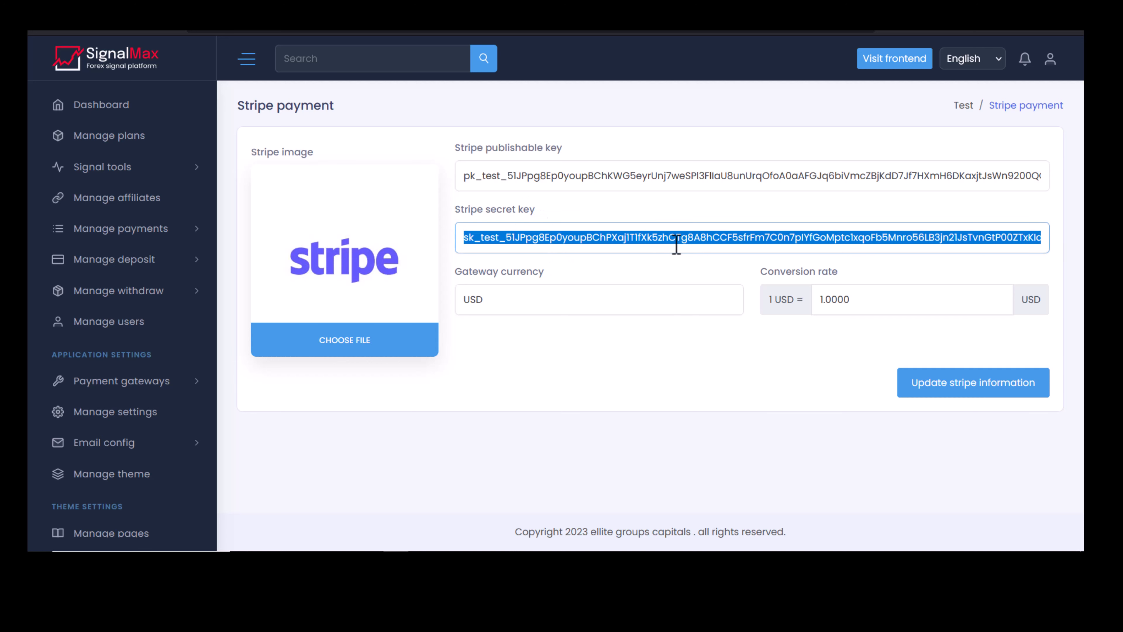
pyautogui.click(661, 177)
pyautogui.click(659, 235)
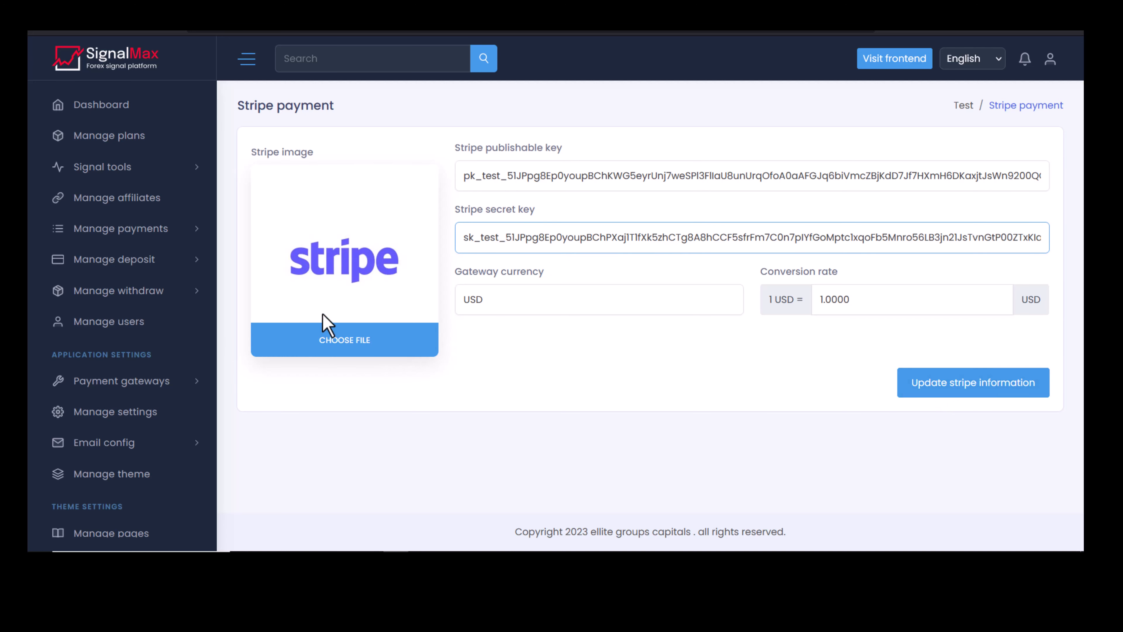
pyautogui.click(48, 31)
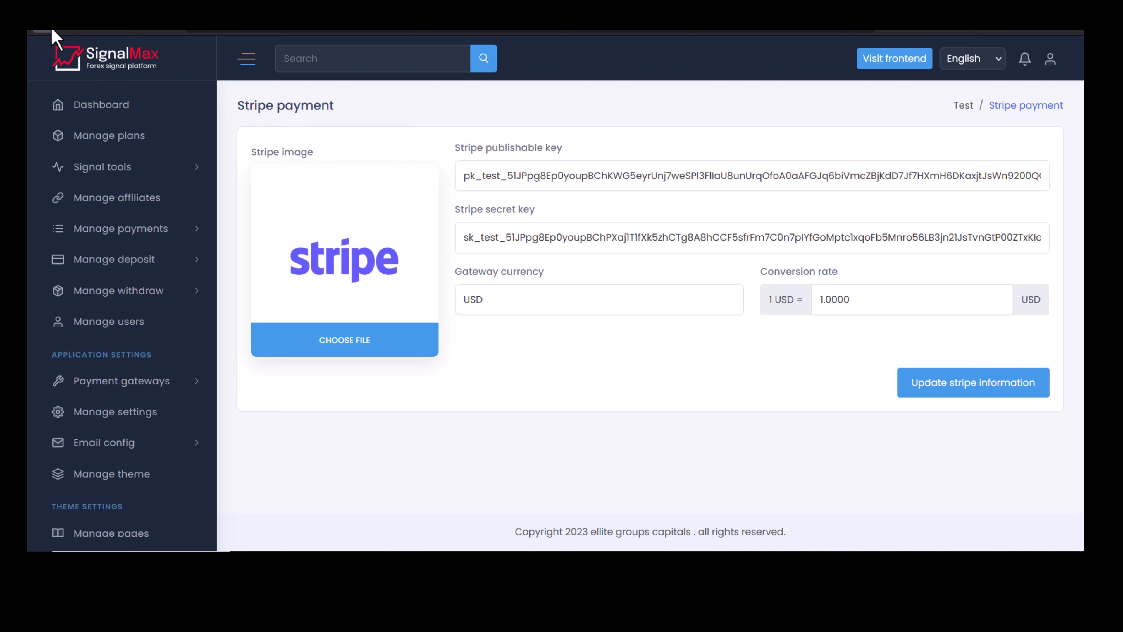
# Switch off the Stripe, Paypal, Vougepay and Razorpay gateways, then go to Offline gateway.
pyautogui.hotkey('alt', 'Left')
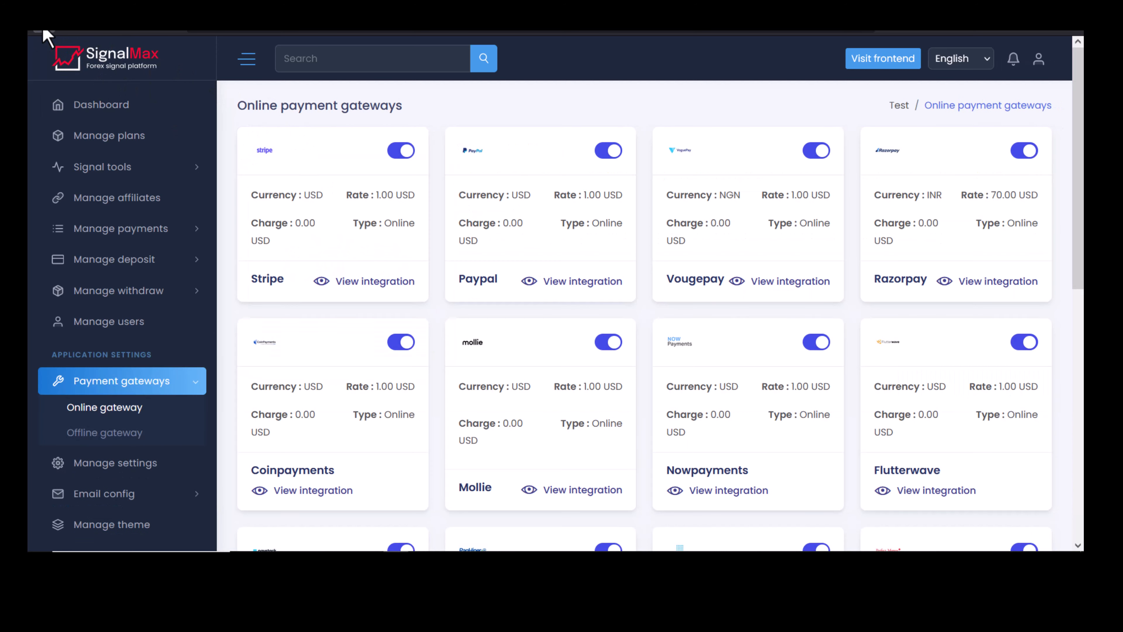
pyautogui.click(401, 152)
pyautogui.click(400, 152)
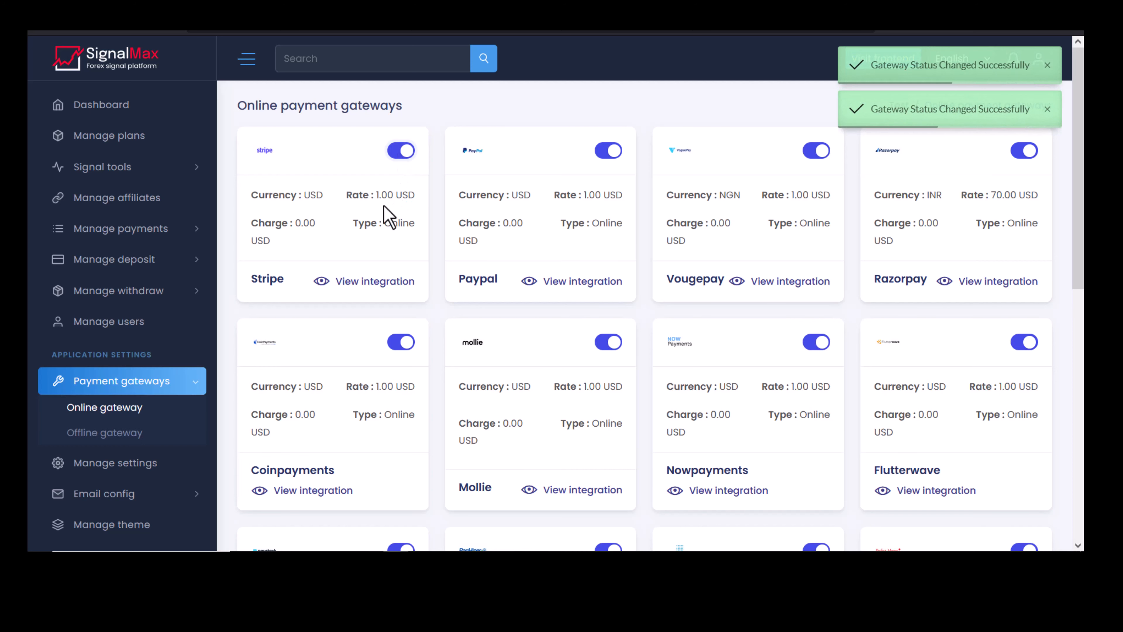
pyautogui.scroll(-10, 533, 228)
pyautogui.scroll(10, 554, 251)
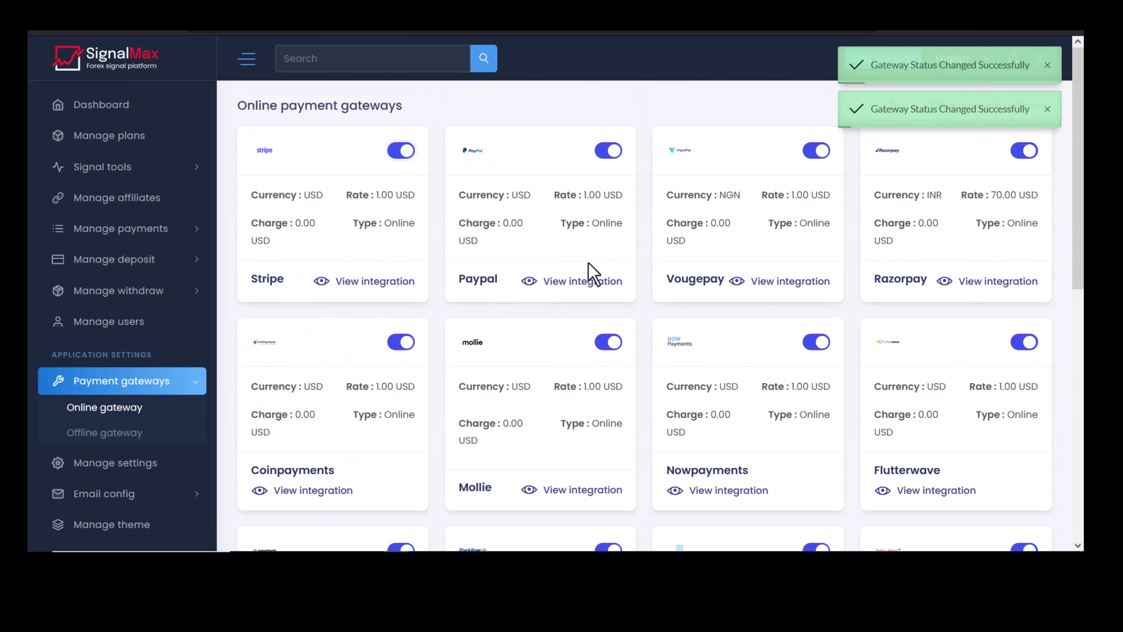
pyautogui.click(401, 152)
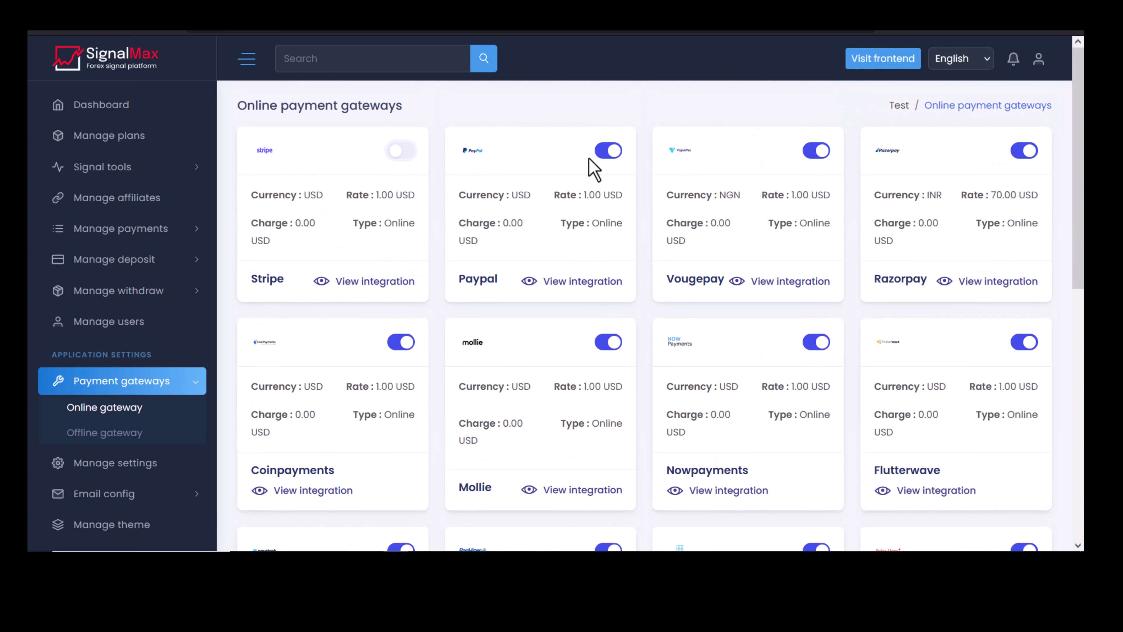
pyautogui.click(610, 157)
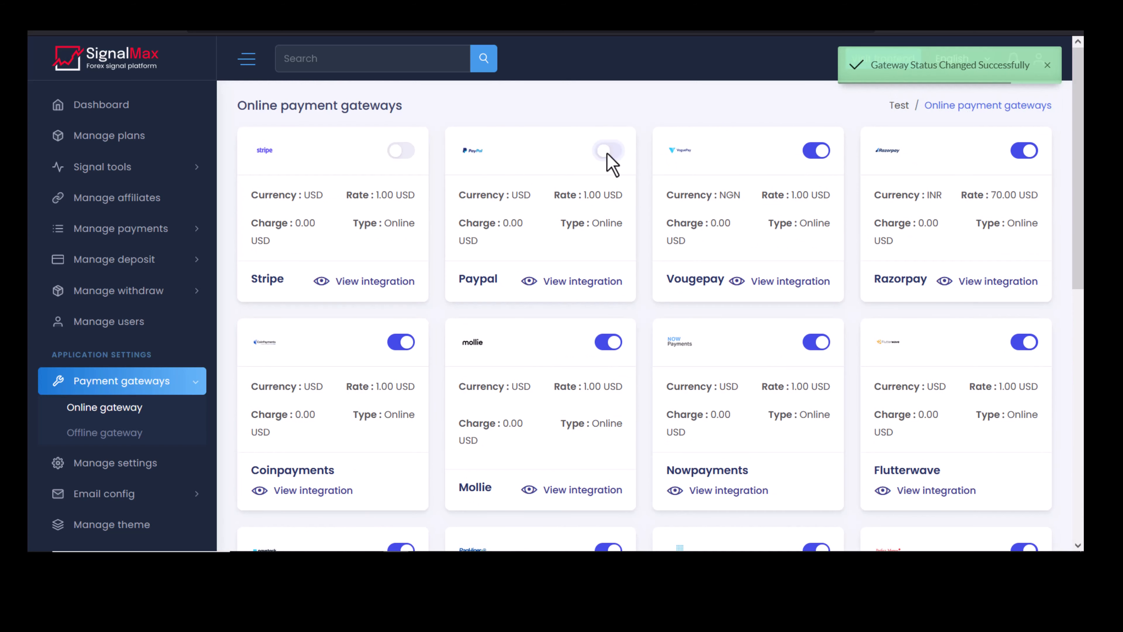
pyautogui.click(815, 152)
pyautogui.click(1022, 152)
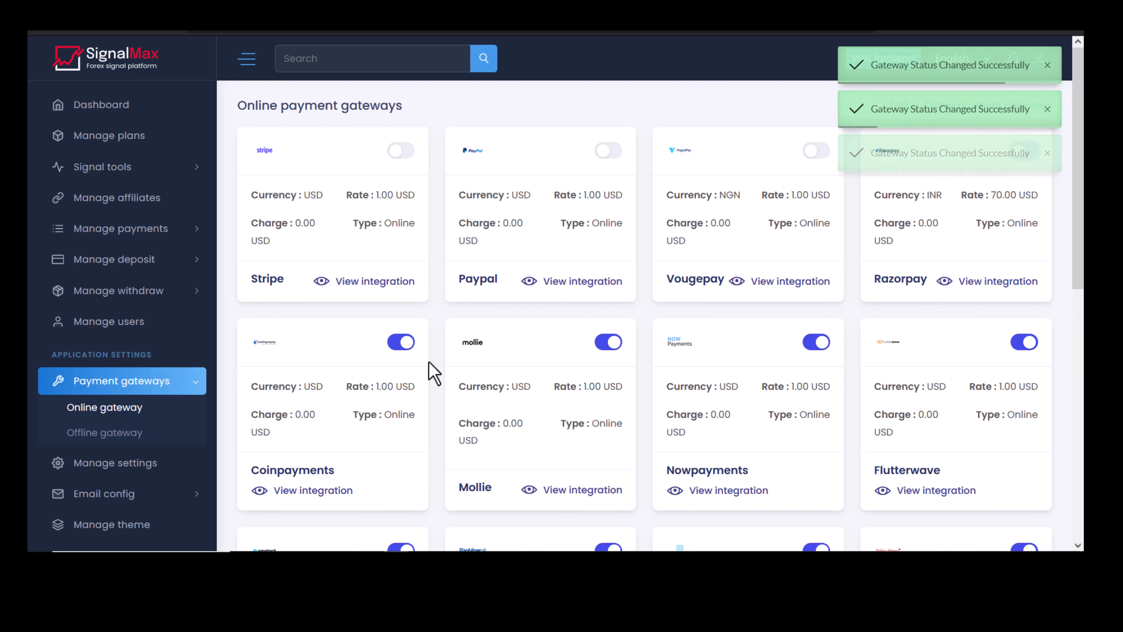
pyautogui.click(111, 437)
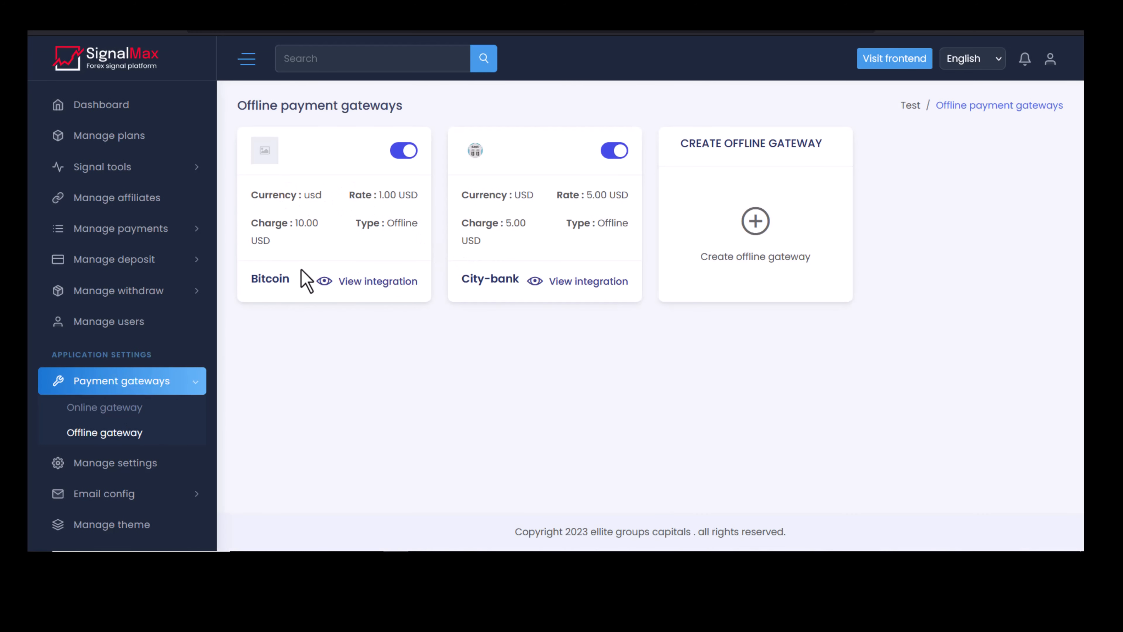
# Disable the City-bank offline gateway, leaving Bitcoin enabled, and review the Create gateway form.
pyautogui.moveTo(257, 285); pyautogui.dragTo(253, 285)
pyautogui.moveTo(459, 283); pyautogui.dragTo(496, 295)
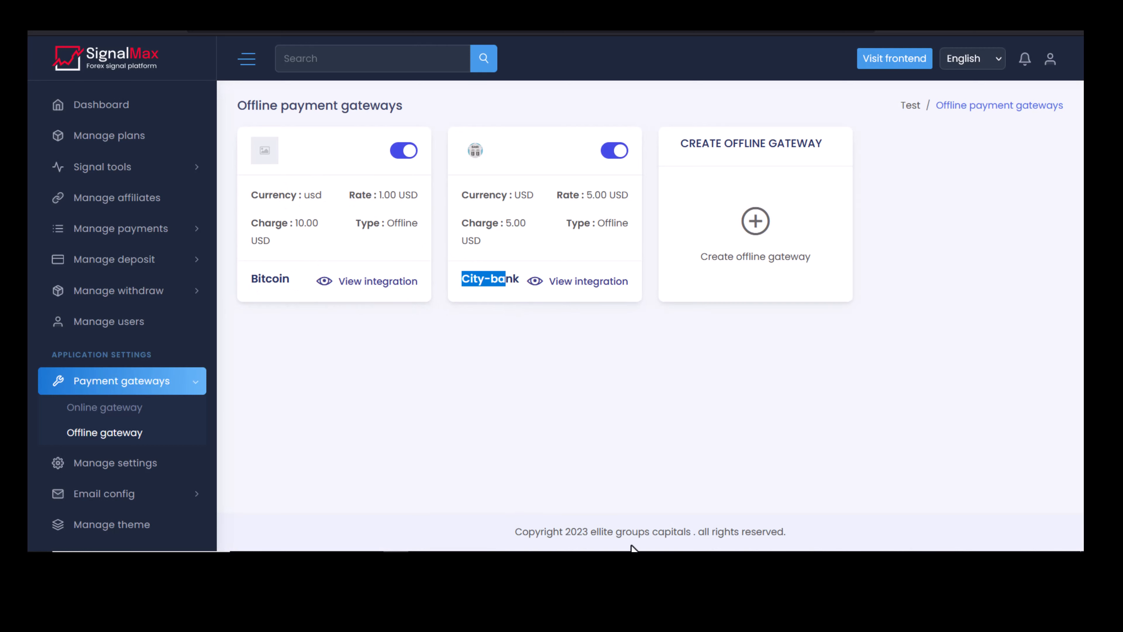
pyautogui.click(989, 520)
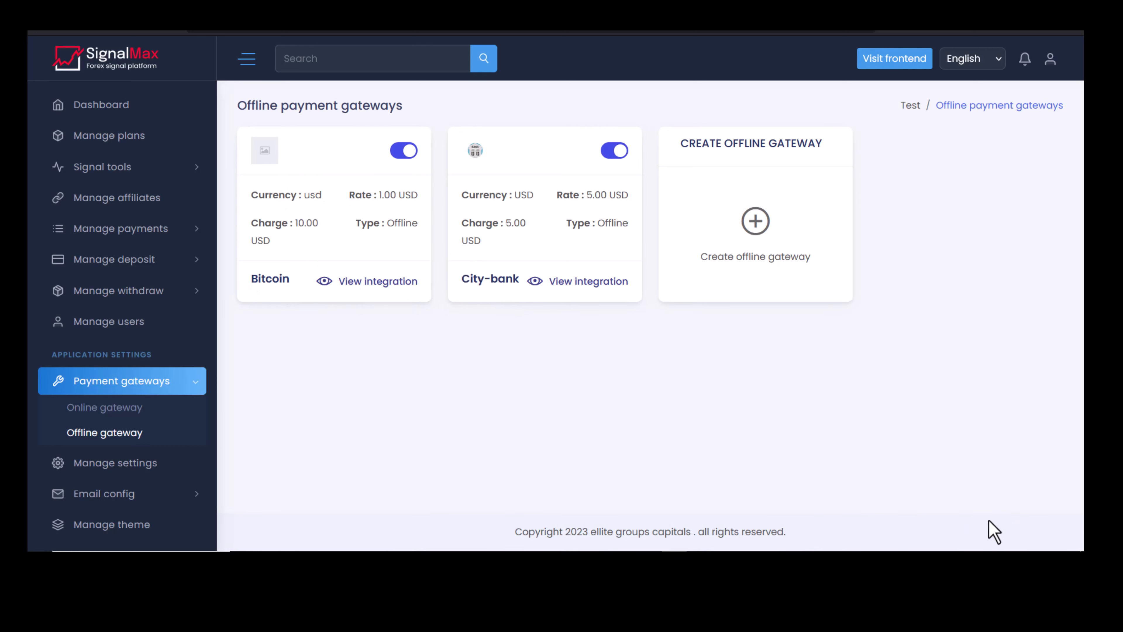
pyautogui.click(612, 155)
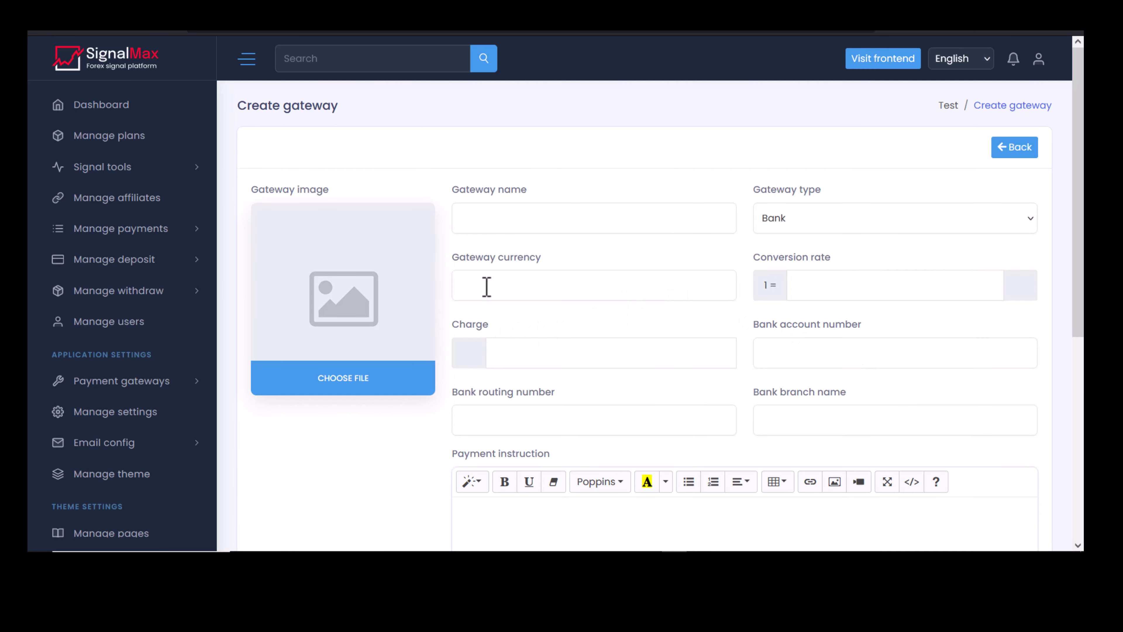
pyautogui.scroll(-5, 512, 220)
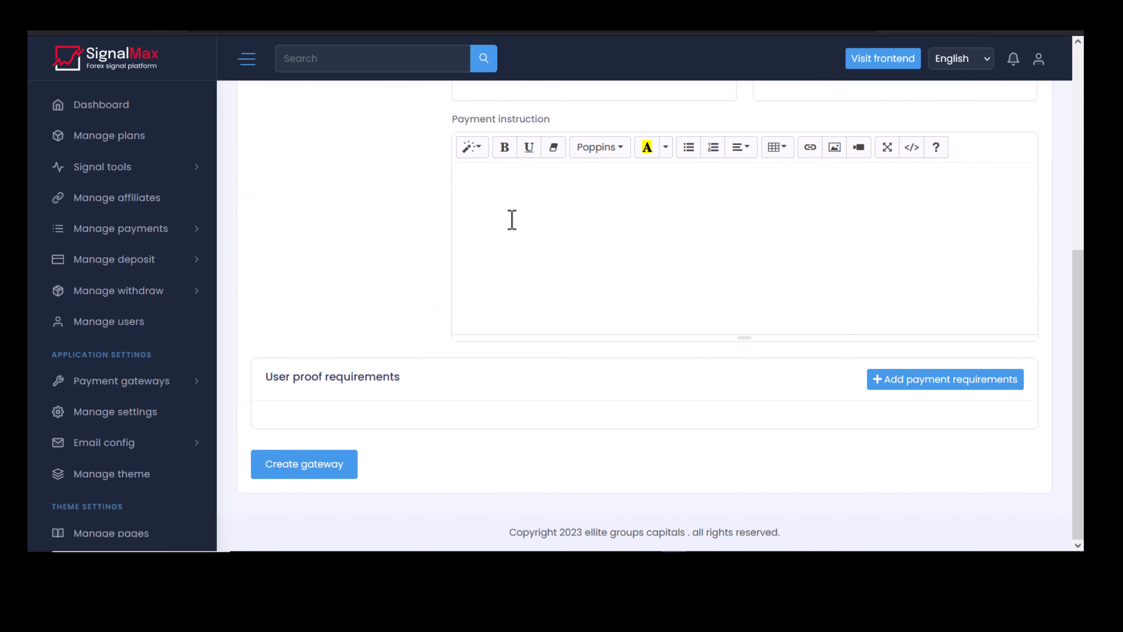
pyautogui.scroll(5, 511, 219)
pyautogui.scroll(-3, 351, 294)
pyautogui.scroll(3, 351, 293)
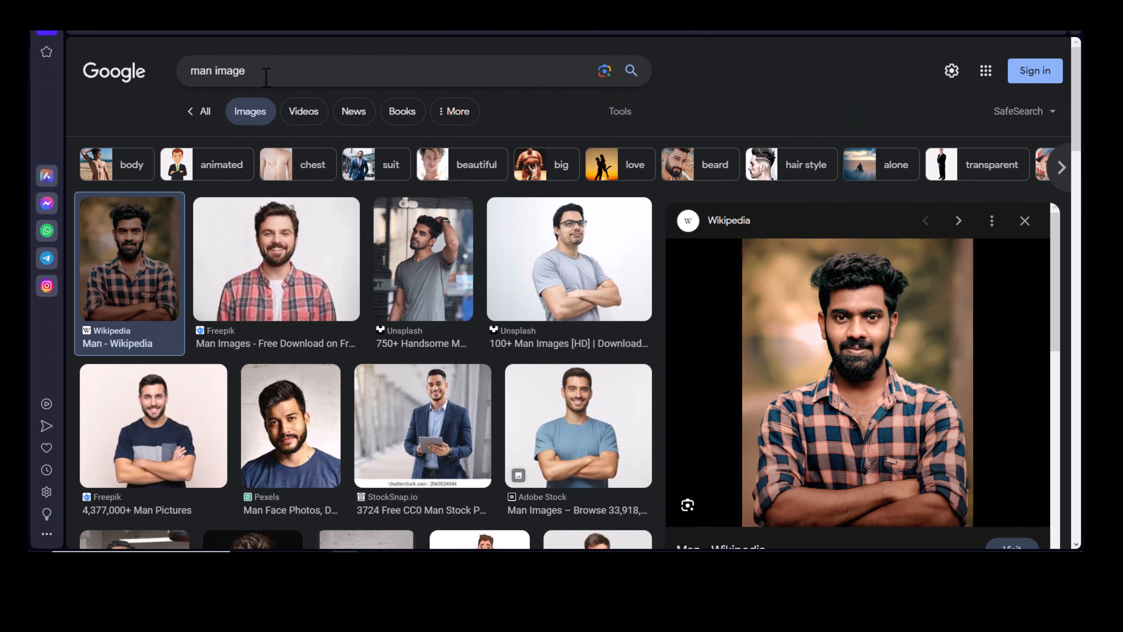
# Search Google Images for 'eth' and preview the CoinMarketCap Ethereum logo.
pyautogui.tripleClick(266, 77)
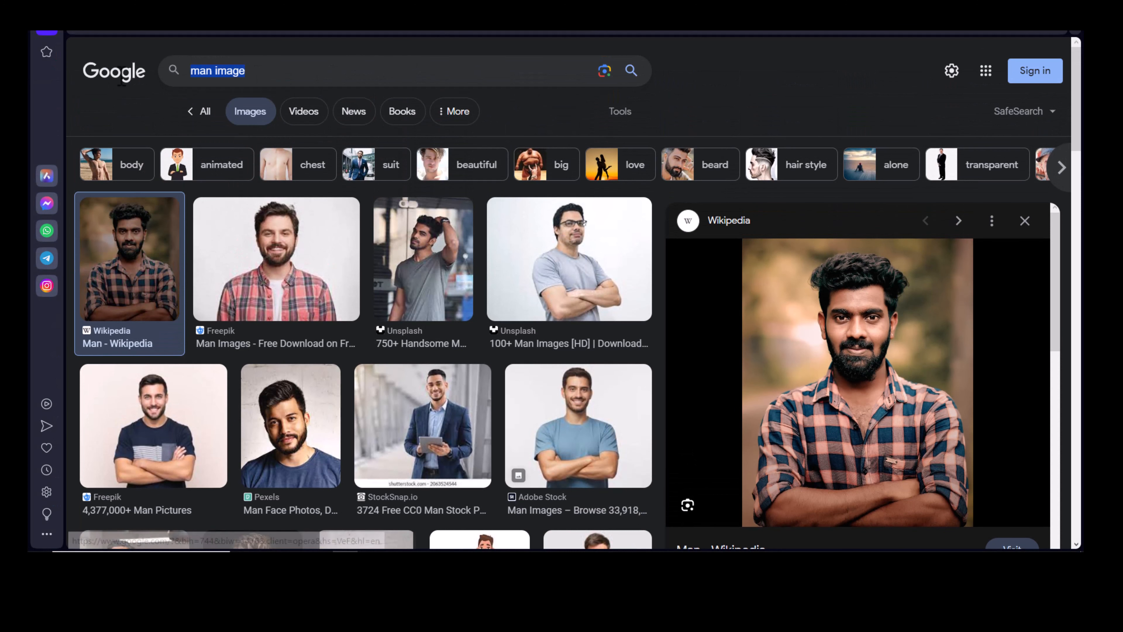
pyautogui.write('eth')
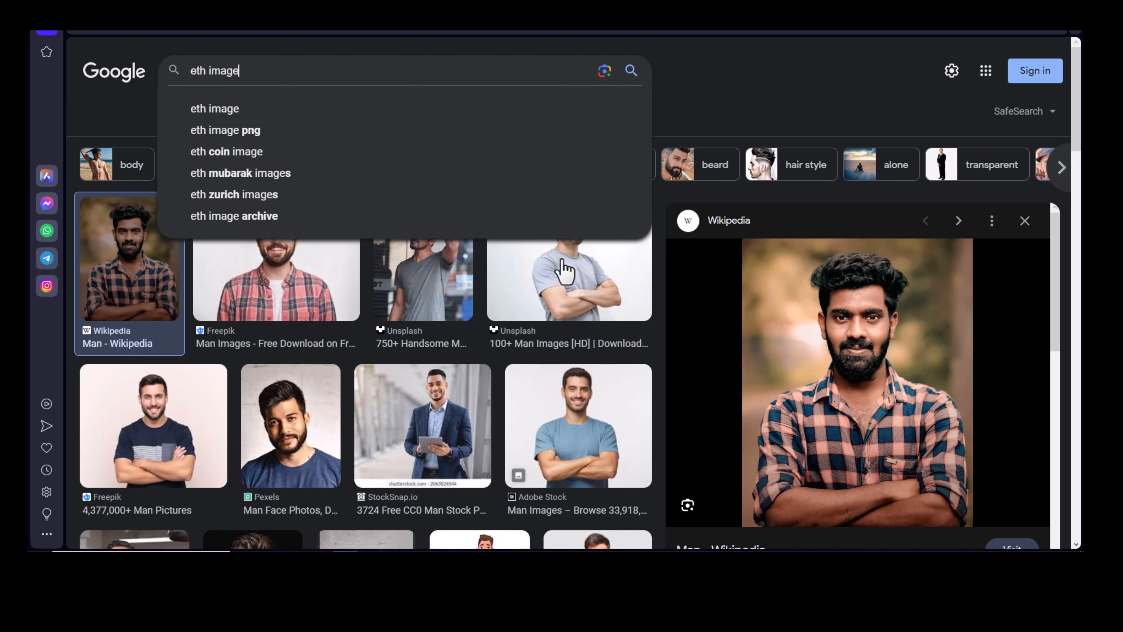
pyautogui.press('Return')
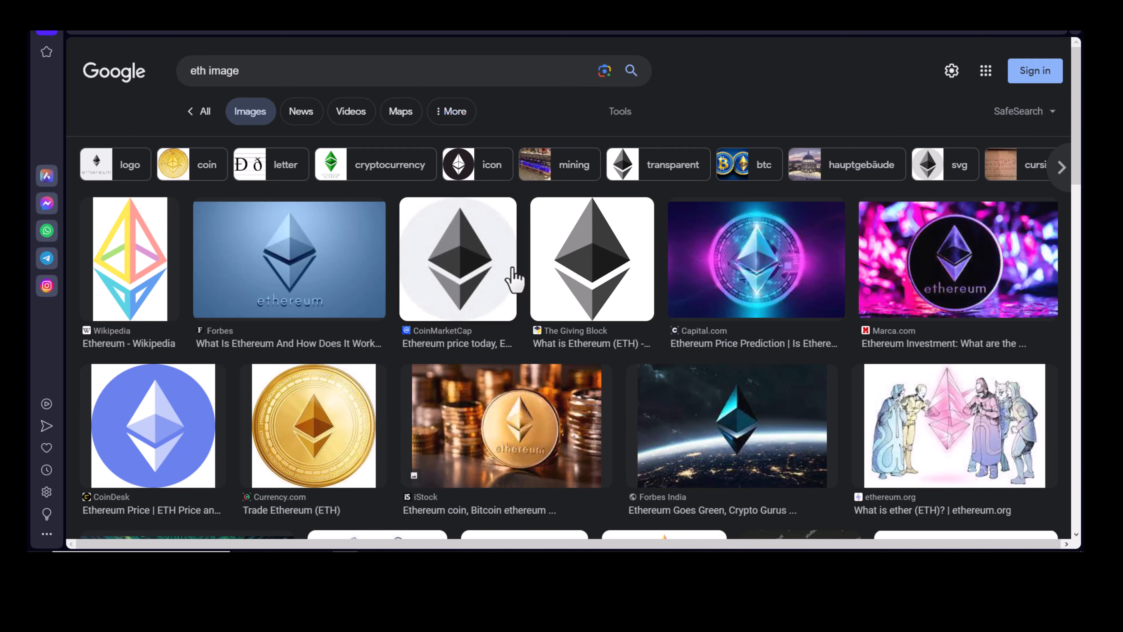
pyautogui.click(513, 279)
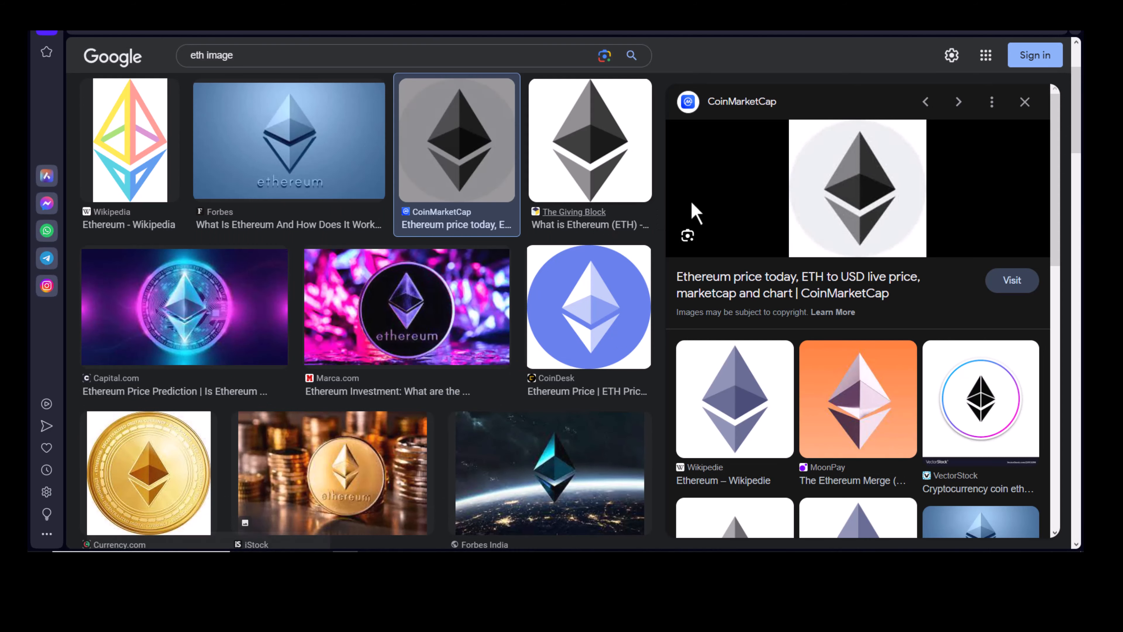
# Open the Ethereum logo in a new tab and save it as 'eth'.
pyautogui.rightClick(853, 190)
pyautogui.click(907, 320)
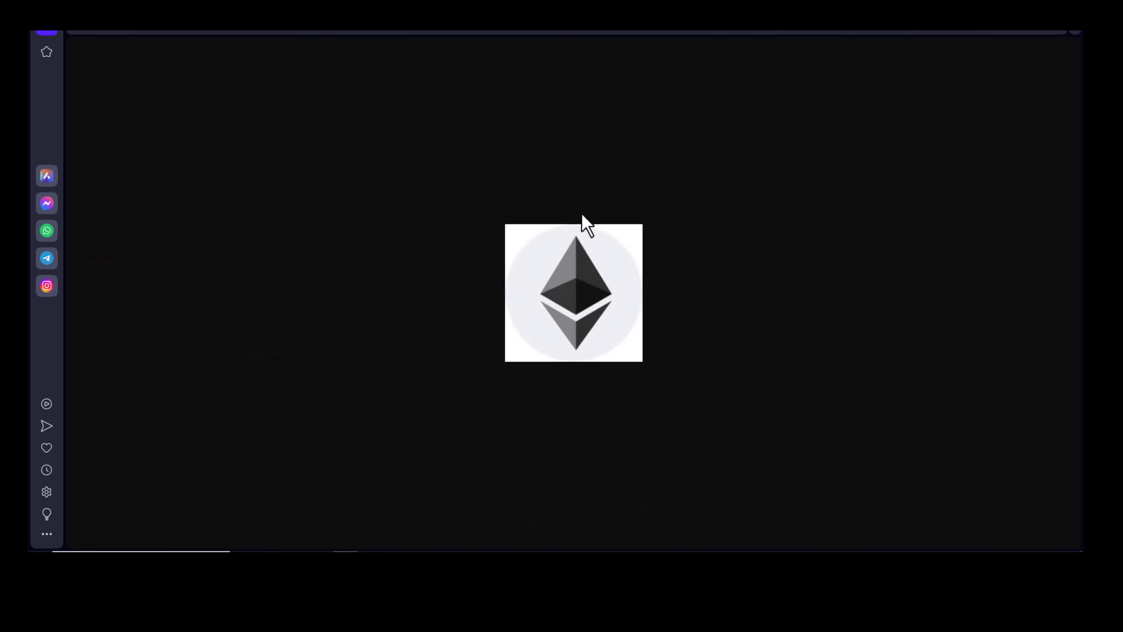
pyautogui.hotkey('ctrl', 's')
pyautogui.write('eth')
pyautogui.press('Return')
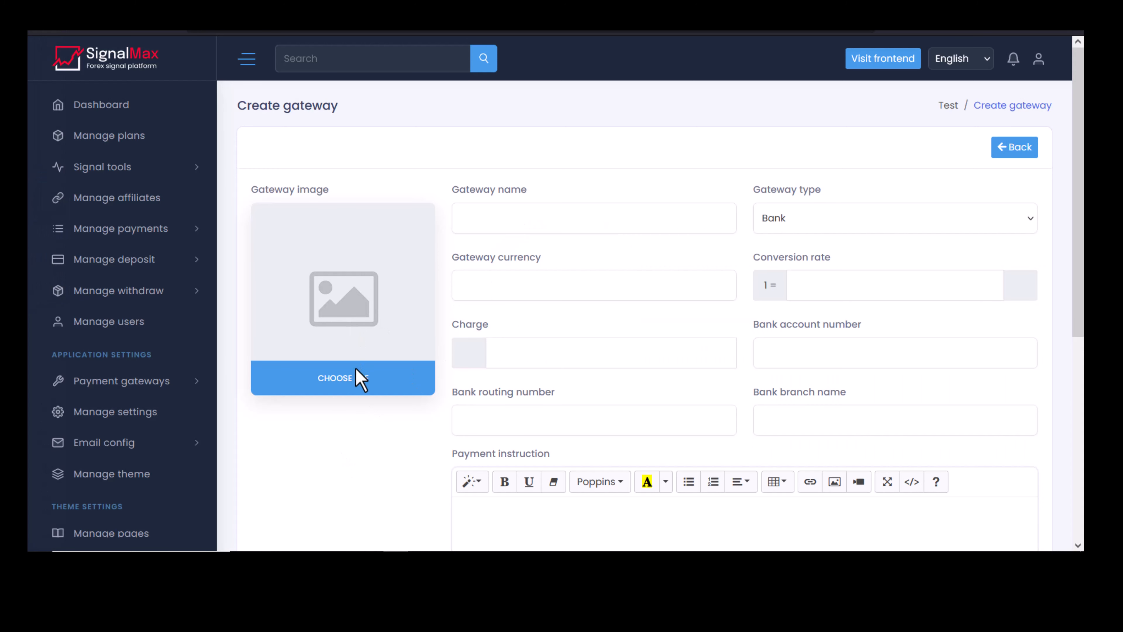
# Upload the eth image as the gateway image.
pyautogui.click(345, 390)
pyautogui.click(354, 190)
pyautogui.click(611, 382)
# Name the gateway 'Ethereum method', set type Crypto and currency Eth.
pyautogui.click(541, 218)
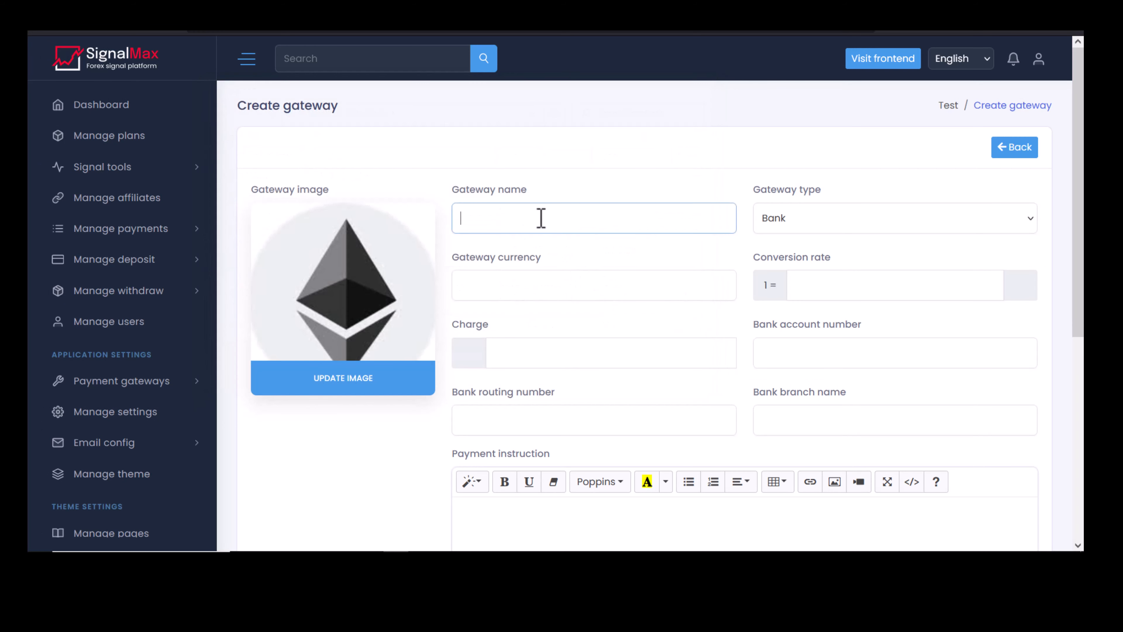
pyautogui.write('Ethereum method')
pyautogui.click(796, 219)
pyautogui.click(800, 260)
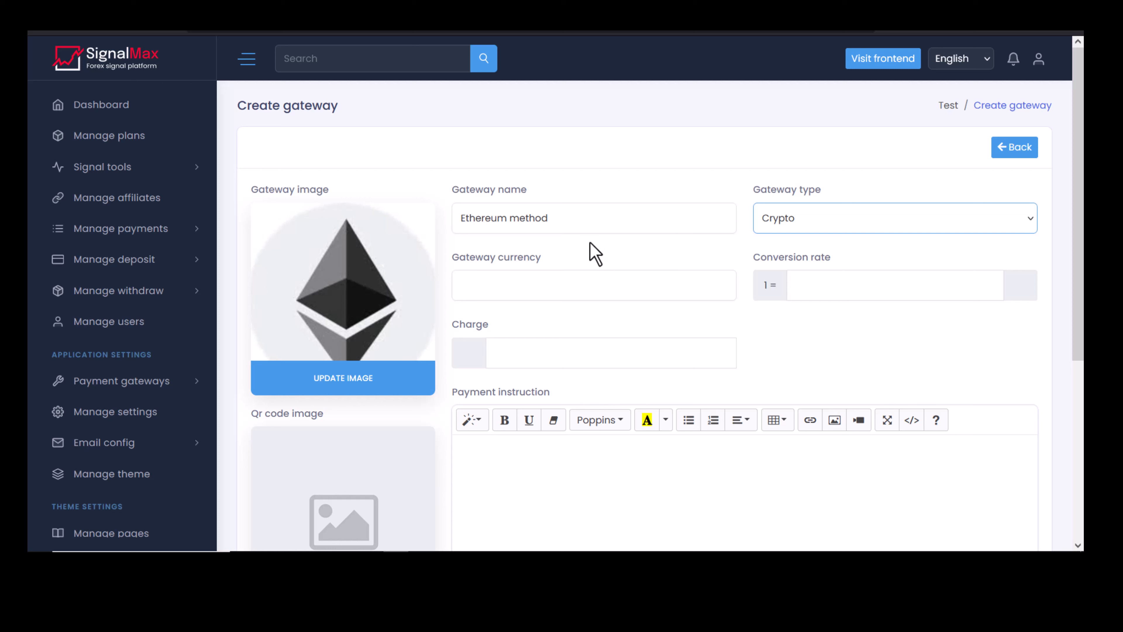
pyautogui.click(582, 220)
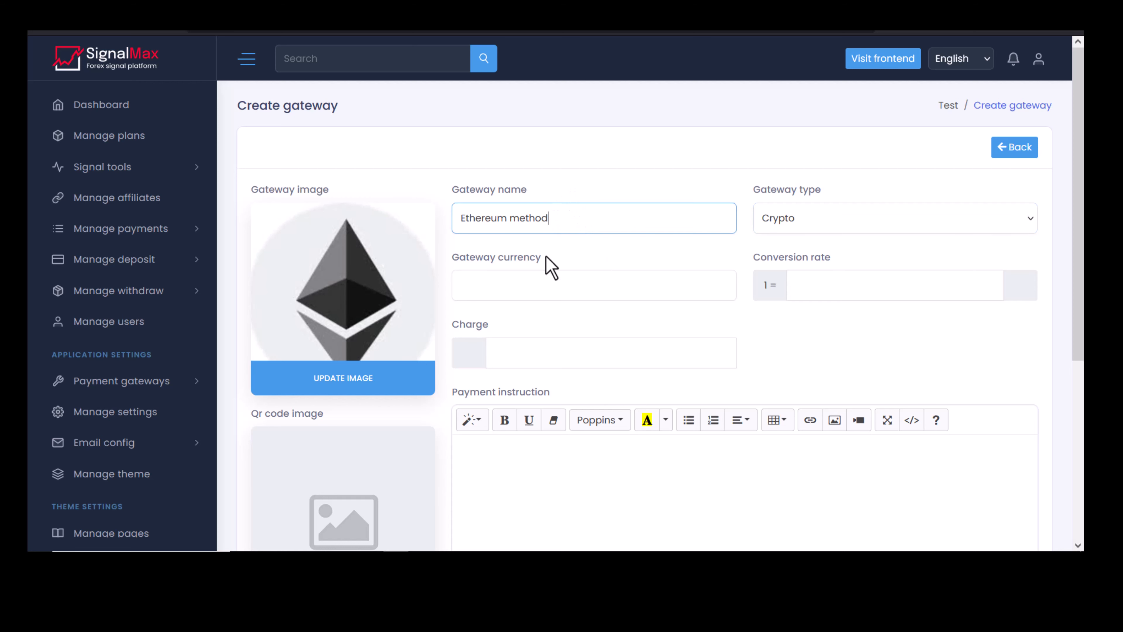
pyautogui.click(538, 281)
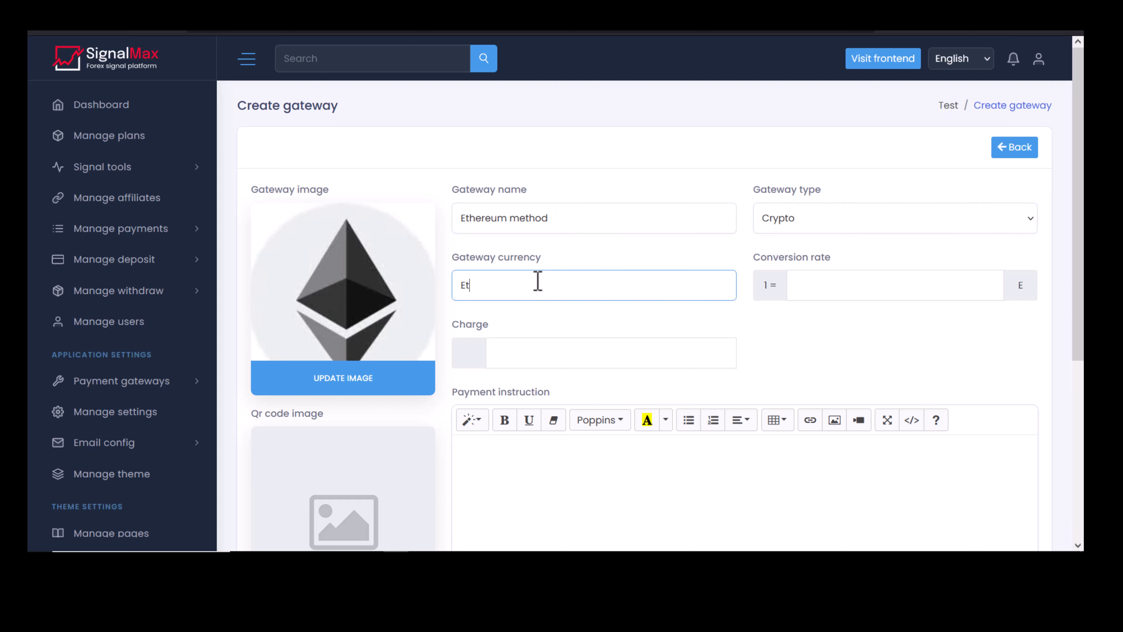
pyautogui.click(772, 294)
pyautogui.click(870, 282)
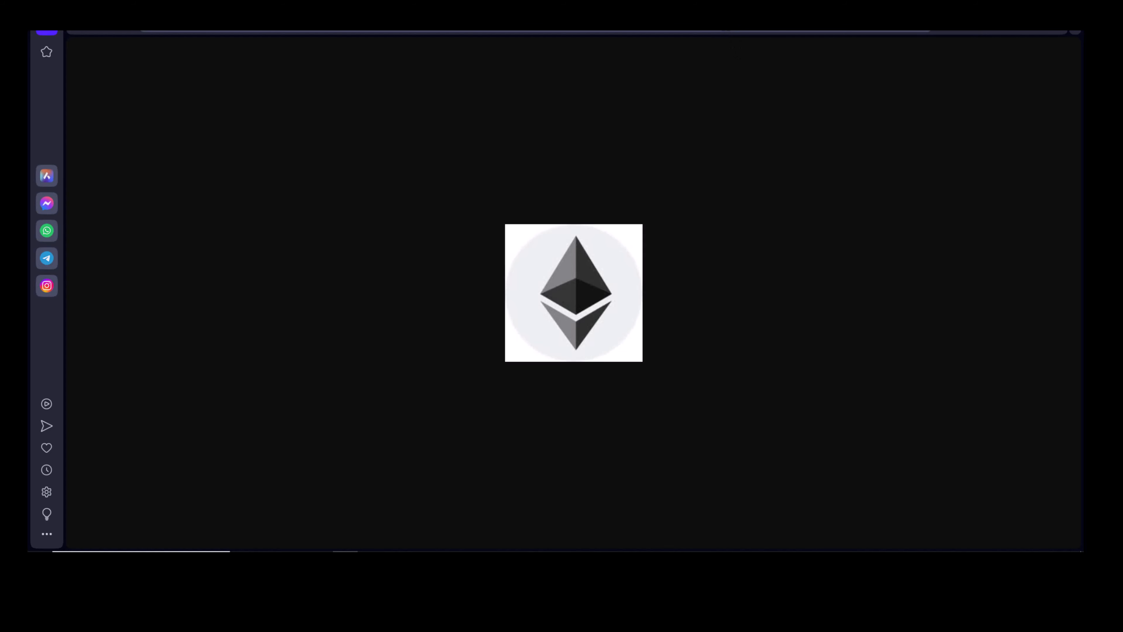
# Search Google for '1 usd in eth' to get the 0.00061 ETH rate.
pyautogui.hotkey('ctrl', 'l')
pyautogui.write('1 usd =')
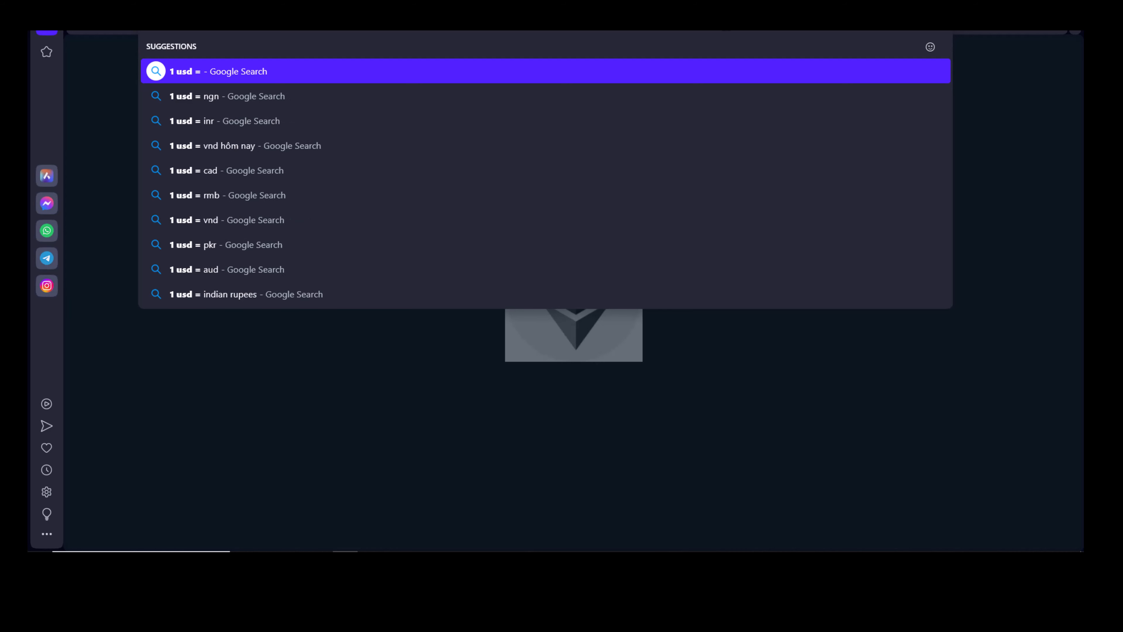
pyautogui.press('BackSpace')
pyautogui.write('in eth')
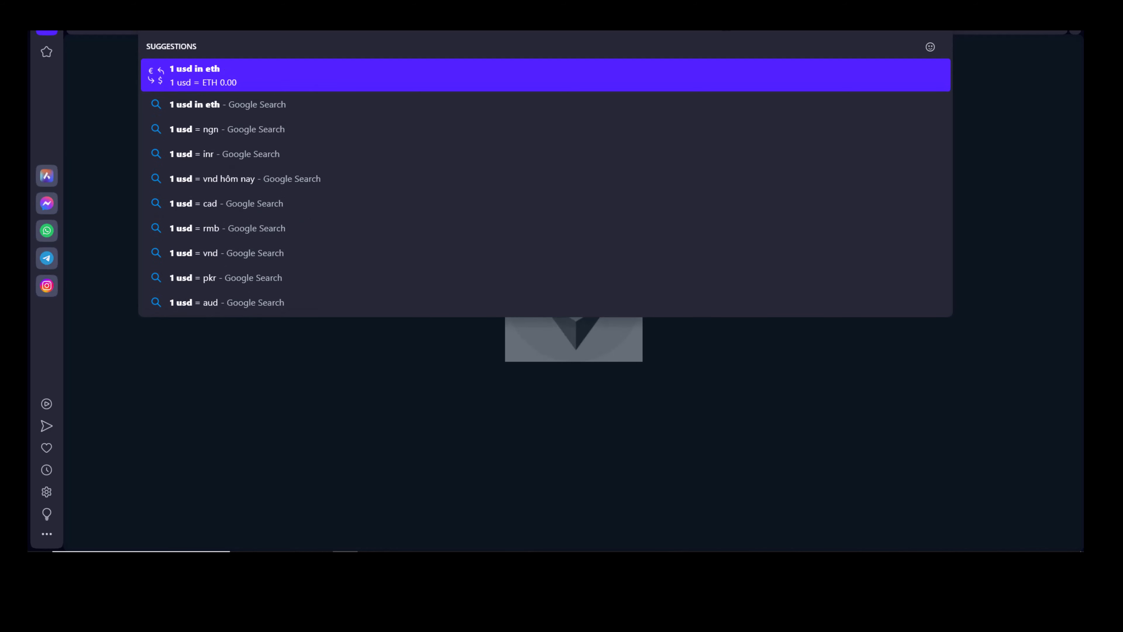
pyautogui.press('Return')
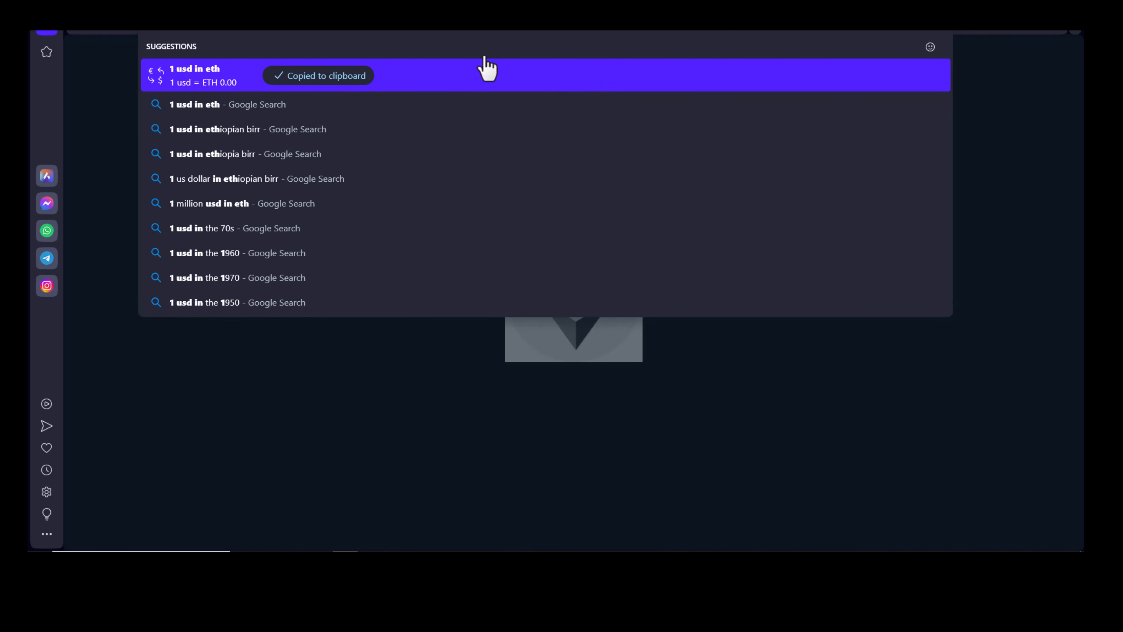
pyautogui.press('Return')
pyautogui.press('Escape')
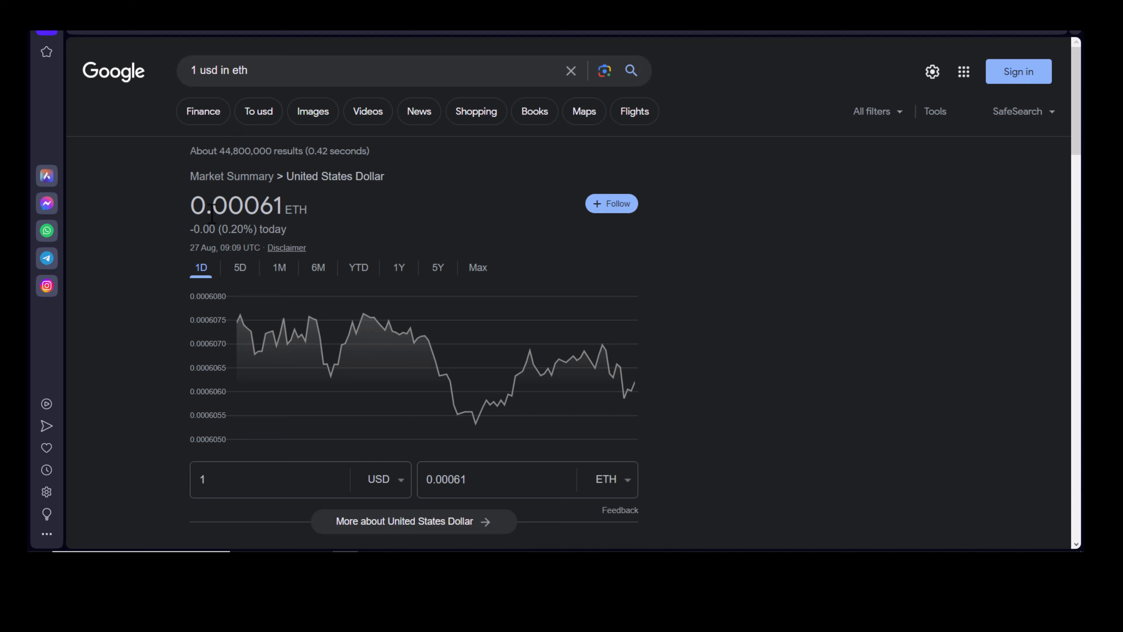
# Copy 0.00061 and paste it into the gateway's Conversion rate.
pyautogui.moveTo(193, 207); pyautogui.dragTo(272, 216)
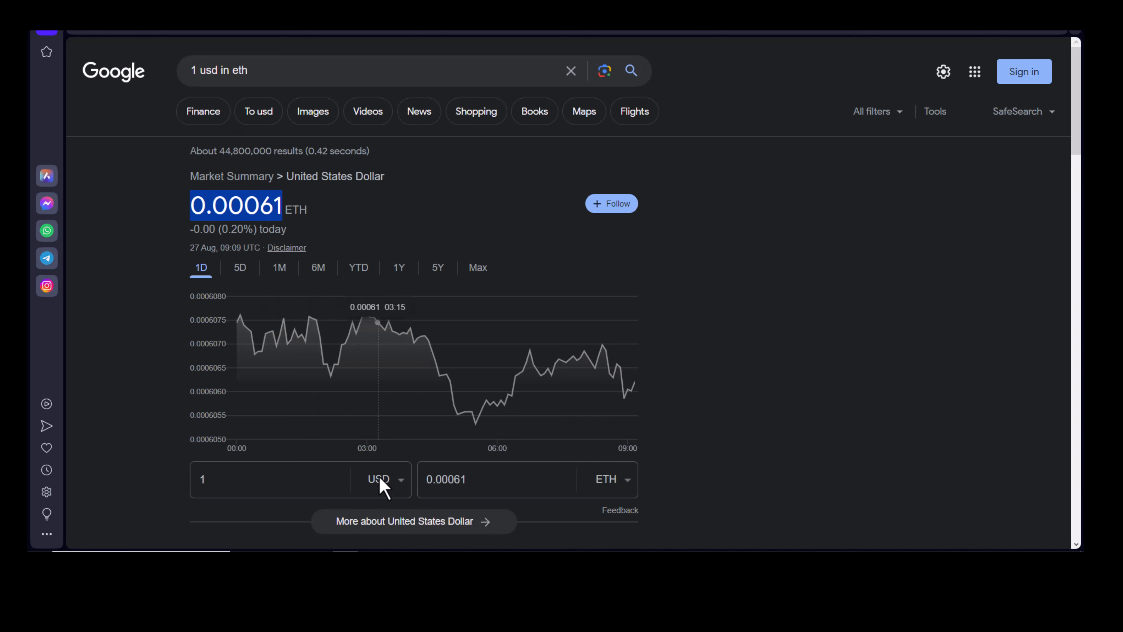
pyautogui.hotkey('alt', 'Tab')
pyautogui.hotkey('ctrl', 'v')
# Set the charge to 0 and enter the wallet address as payment instruction.
pyautogui.click(584, 356)
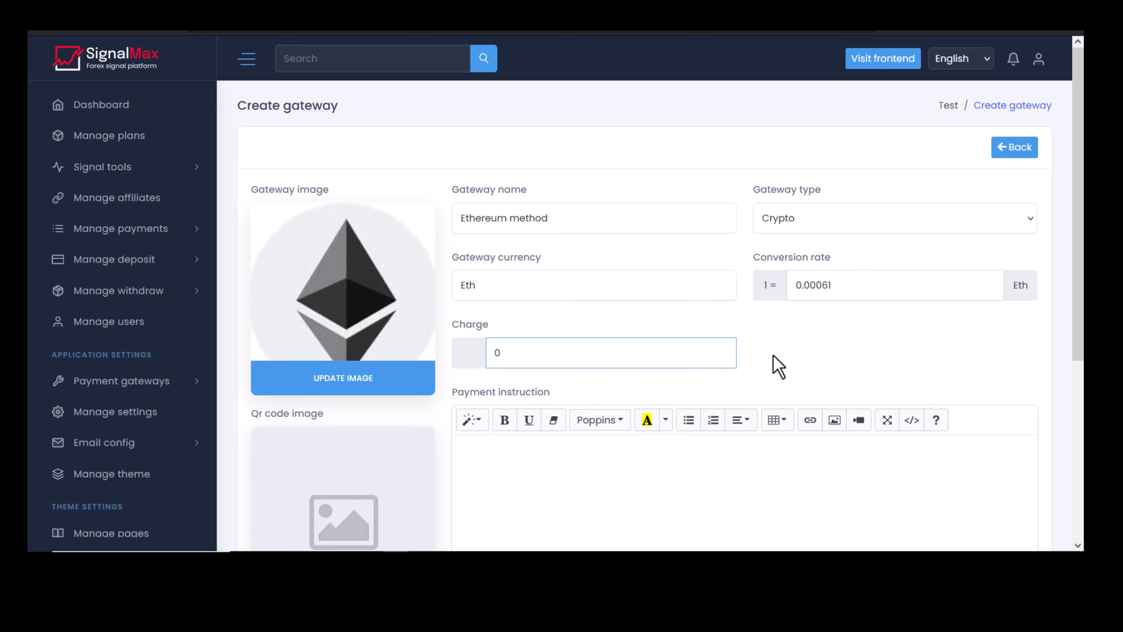
pyautogui.click(773, 355)
pyautogui.scroll(-5, 753, 354)
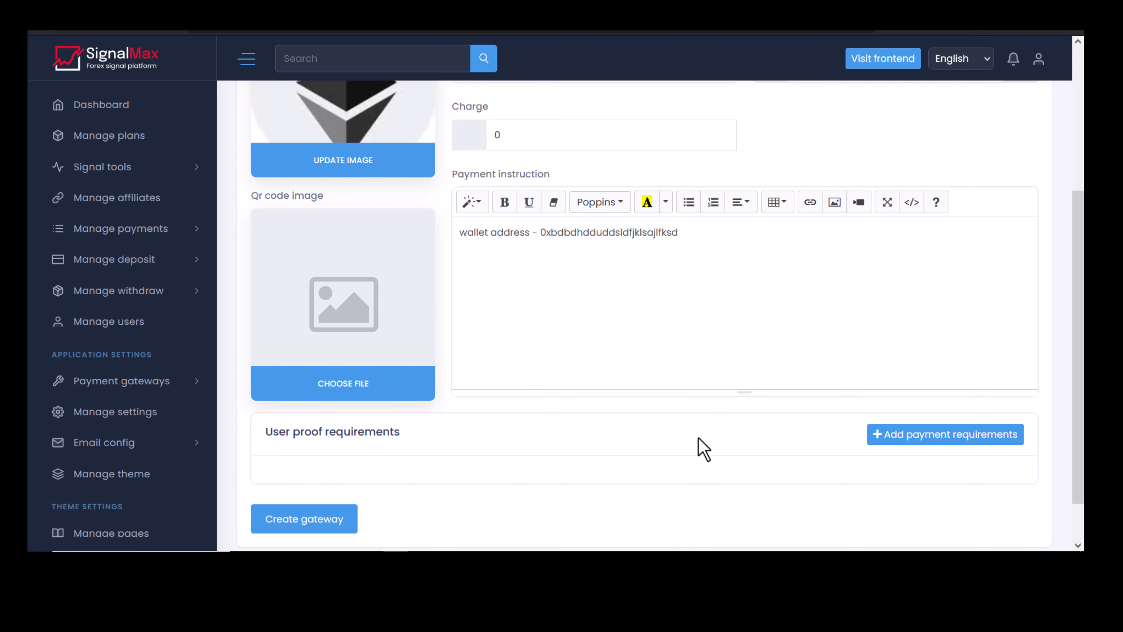
pyautogui.scroll(-1, 703, 447)
# Add a required Payment Proof file-upload field and submit the gateway.
pyautogui.click(917, 388)
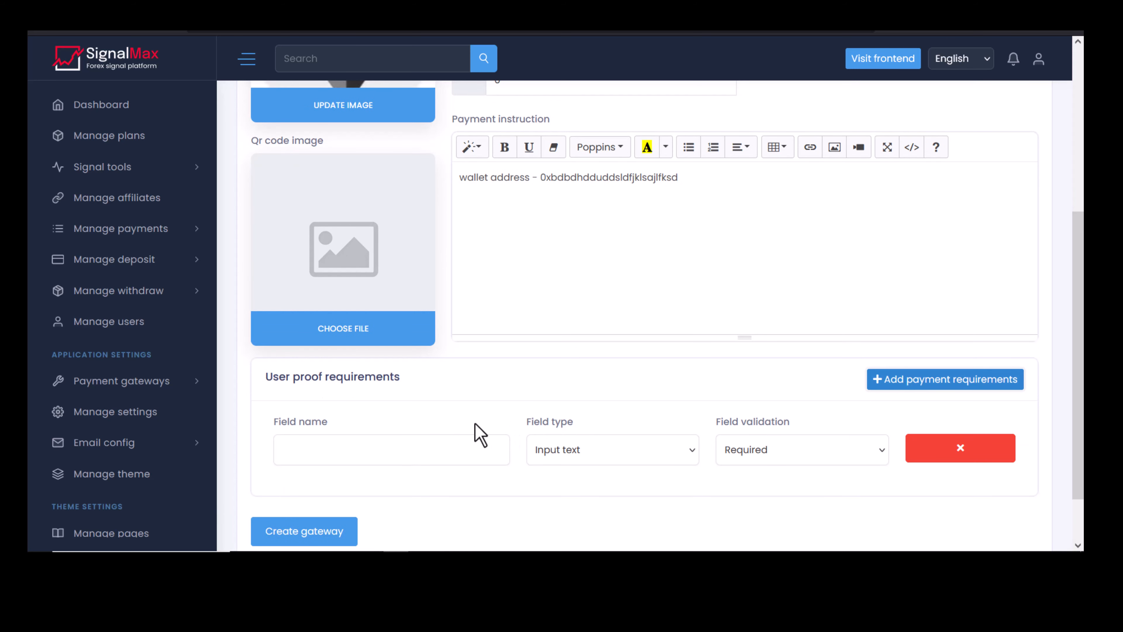
pyautogui.click(397, 454)
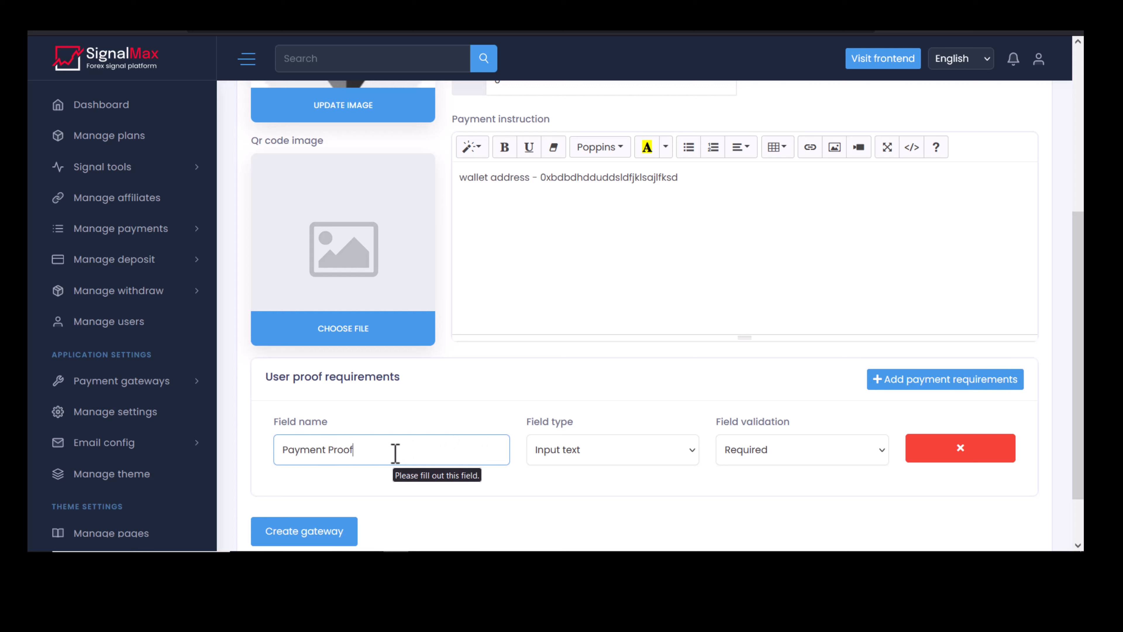
pyautogui.click(615, 462)
pyautogui.click(593, 513)
pyautogui.click(763, 451)
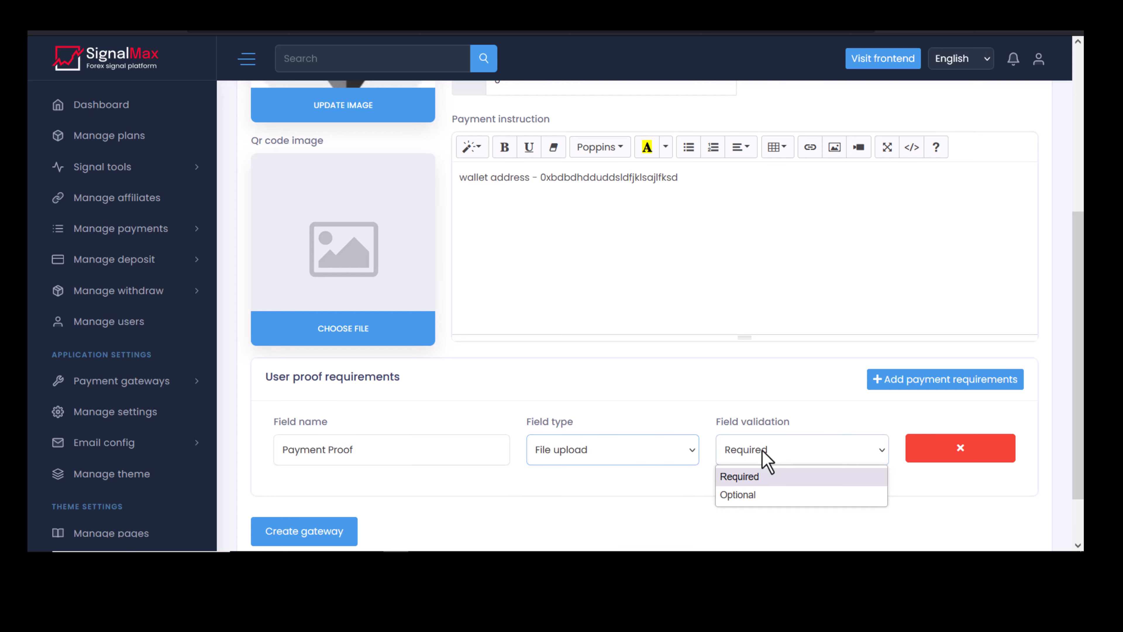
pyautogui.click(762, 453)
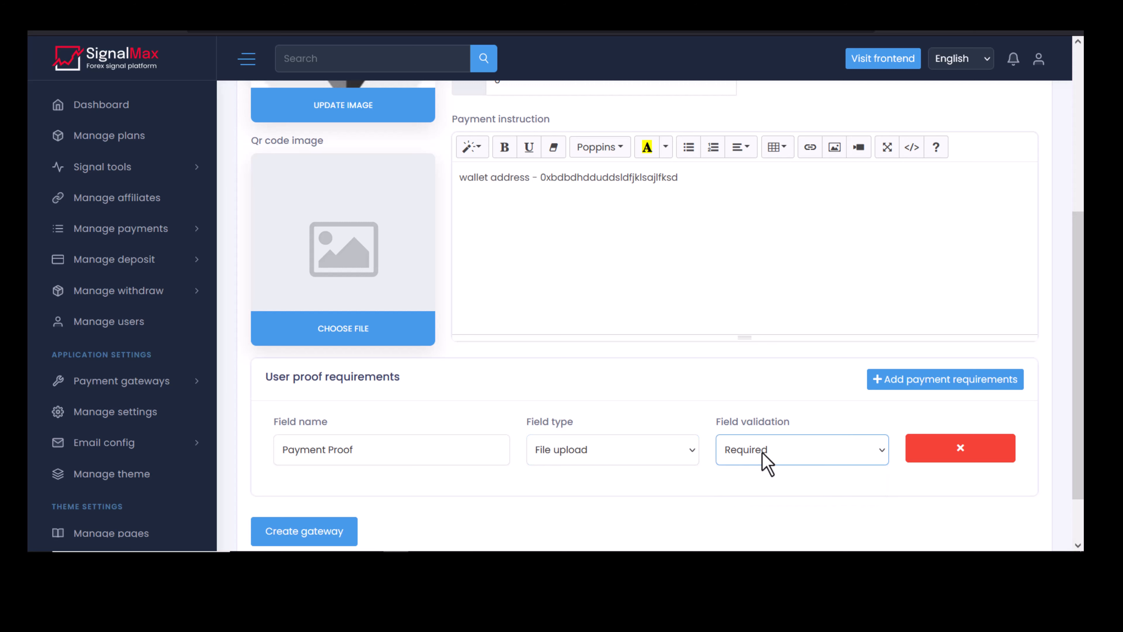
pyautogui.scroll(-2, 689, 389)
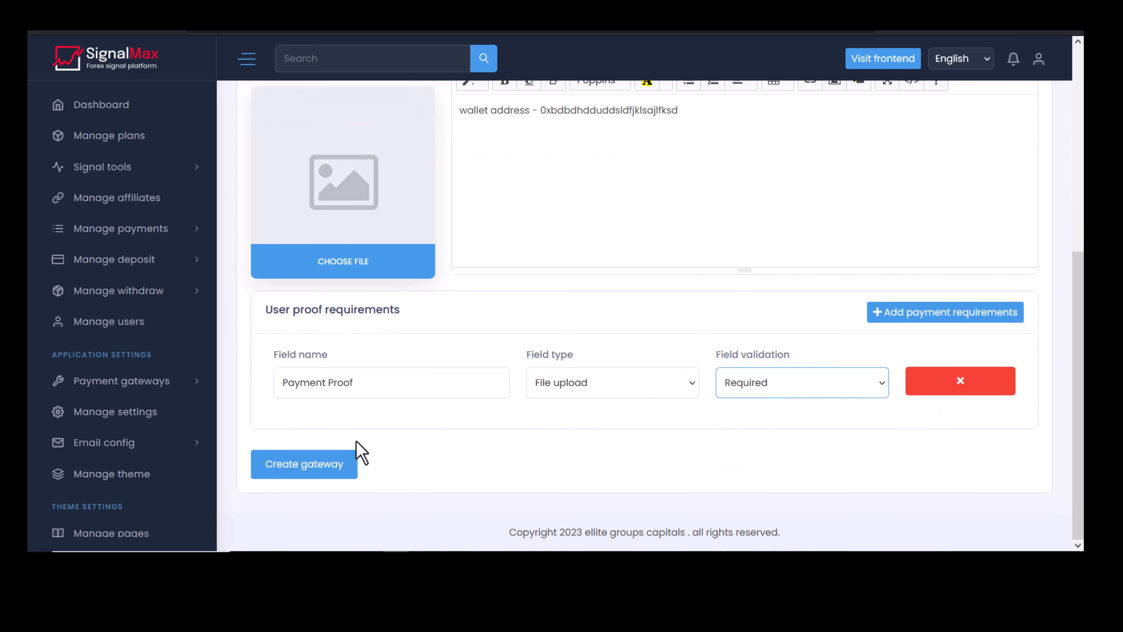
pyautogui.click(328, 469)
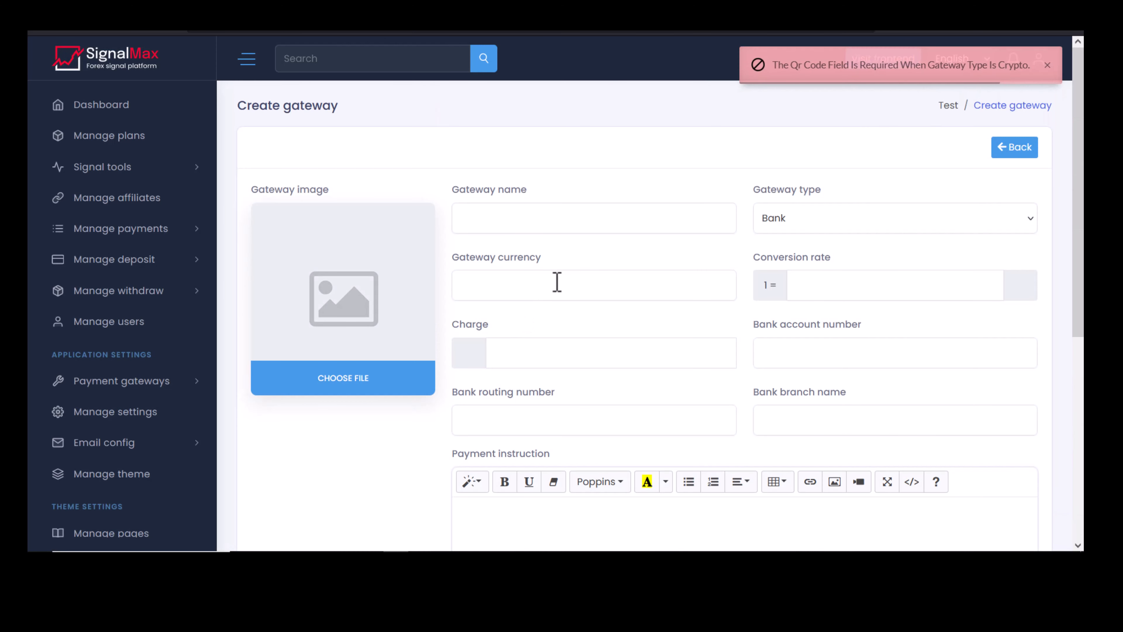
# Refill name 'Ethereum method', type Crypto, rate 0.00061, currency Eth and charge 0.
pyautogui.scroll(-6, 478, 220)
pyautogui.scroll(2, 624, 208)
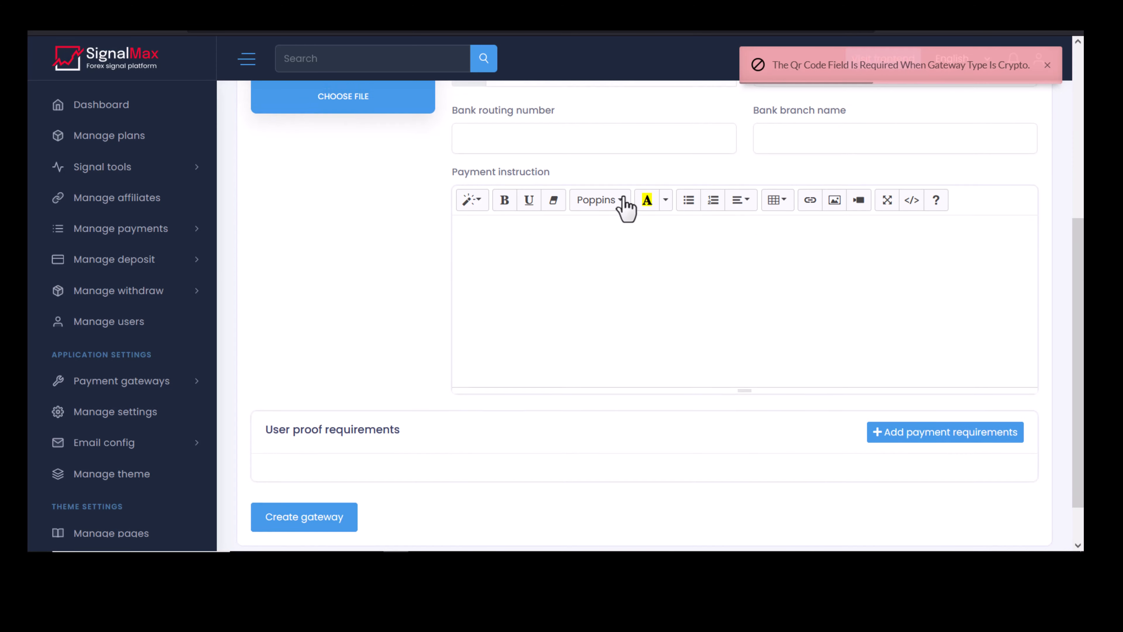
pyautogui.scroll(4, 682, 155)
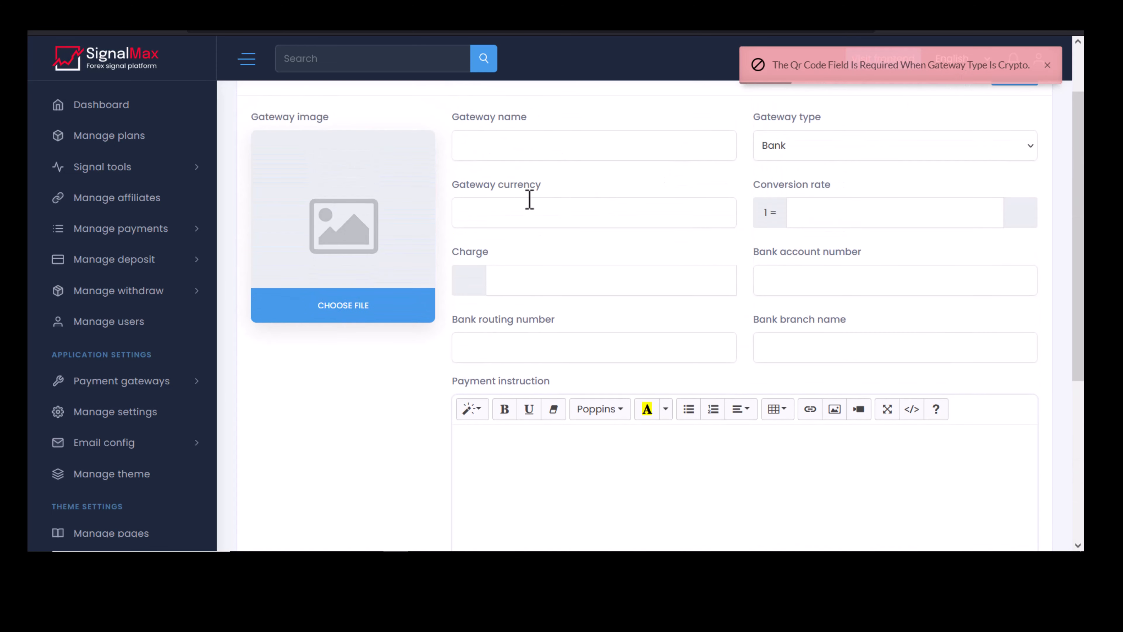
pyautogui.click(498, 146)
pyautogui.click(501, 182)
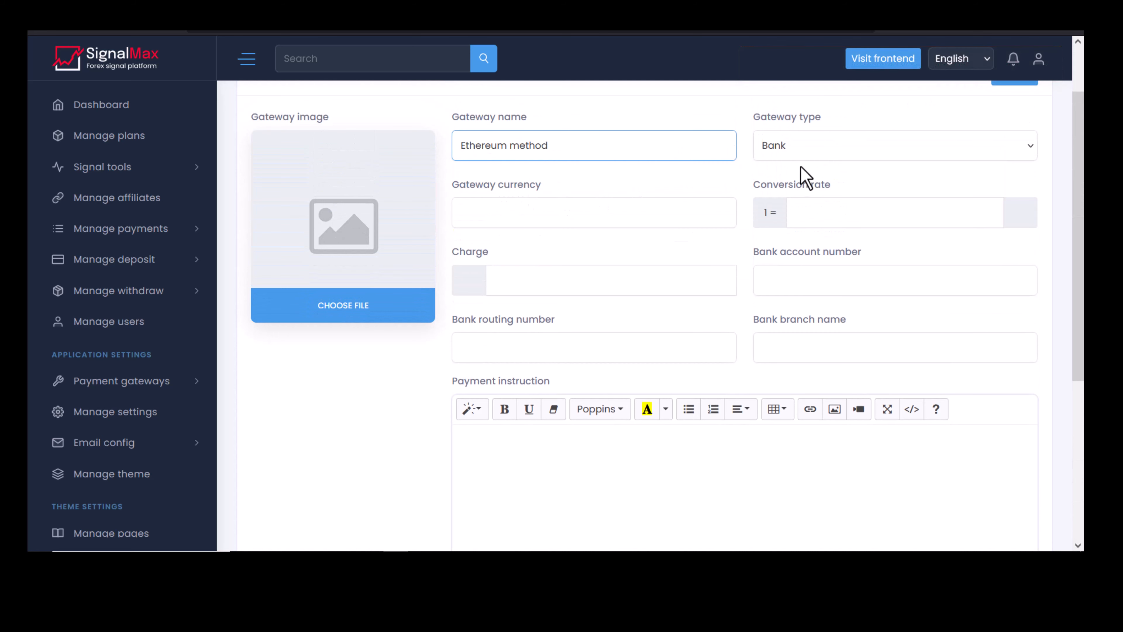
pyautogui.click(802, 155)
pyautogui.click(793, 188)
pyautogui.click(819, 206)
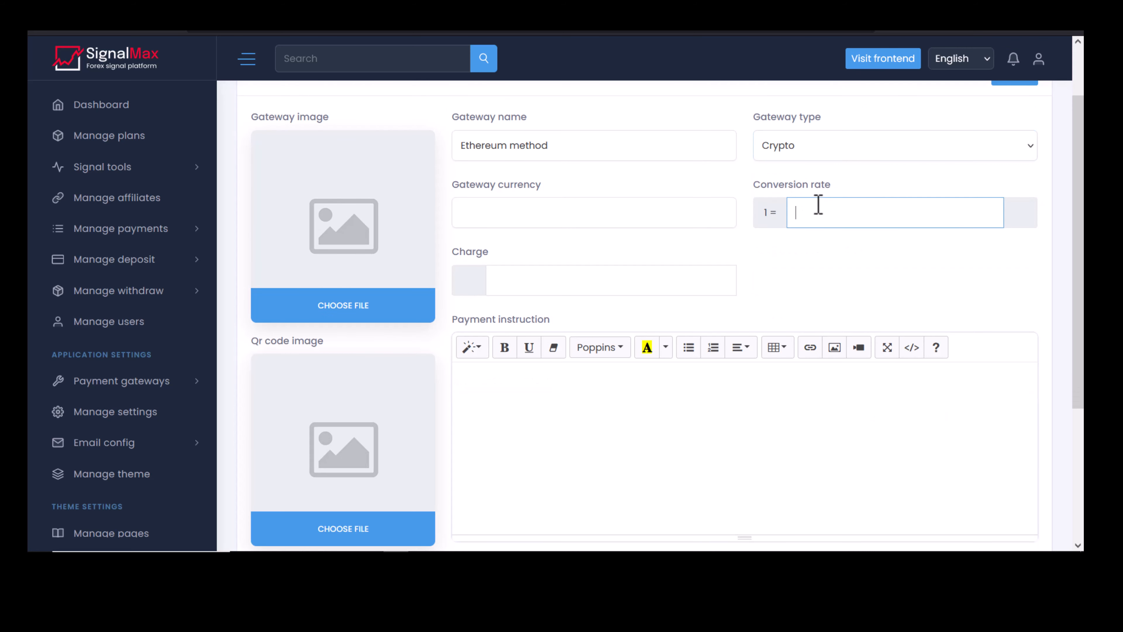
pyautogui.click(814, 235)
pyautogui.click(537, 220)
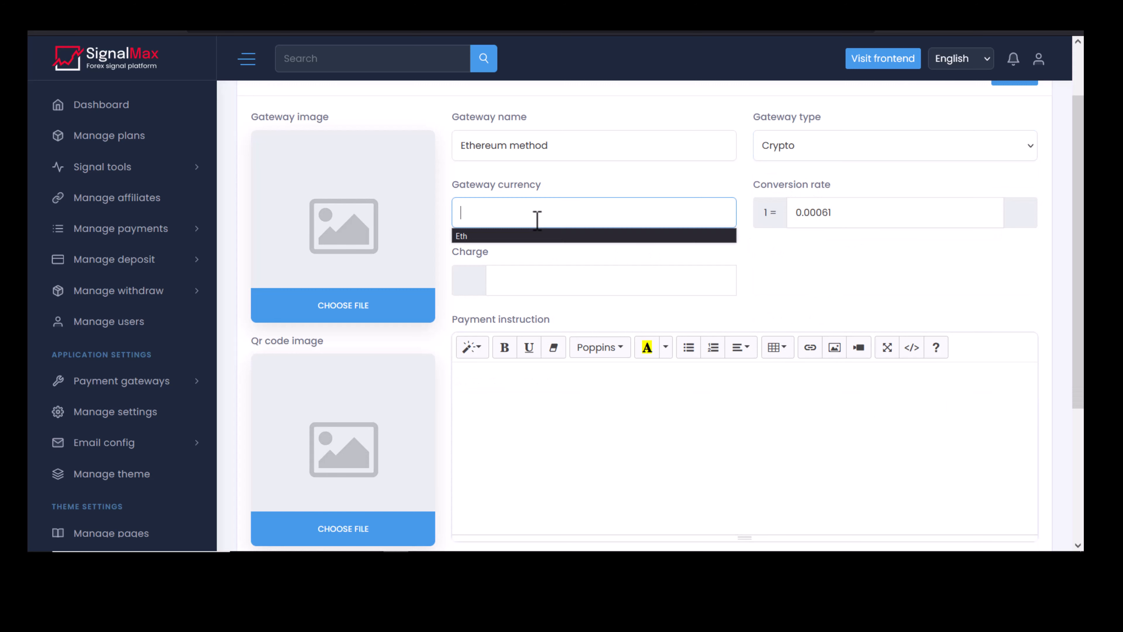
pyautogui.click(531, 237)
pyautogui.click(522, 280)
pyautogui.write('0')
# Upload eth as the gateway image and qrcode.png as the QR code.
pyautogui.click(341, 309)
pyautogui.click(345, 191)
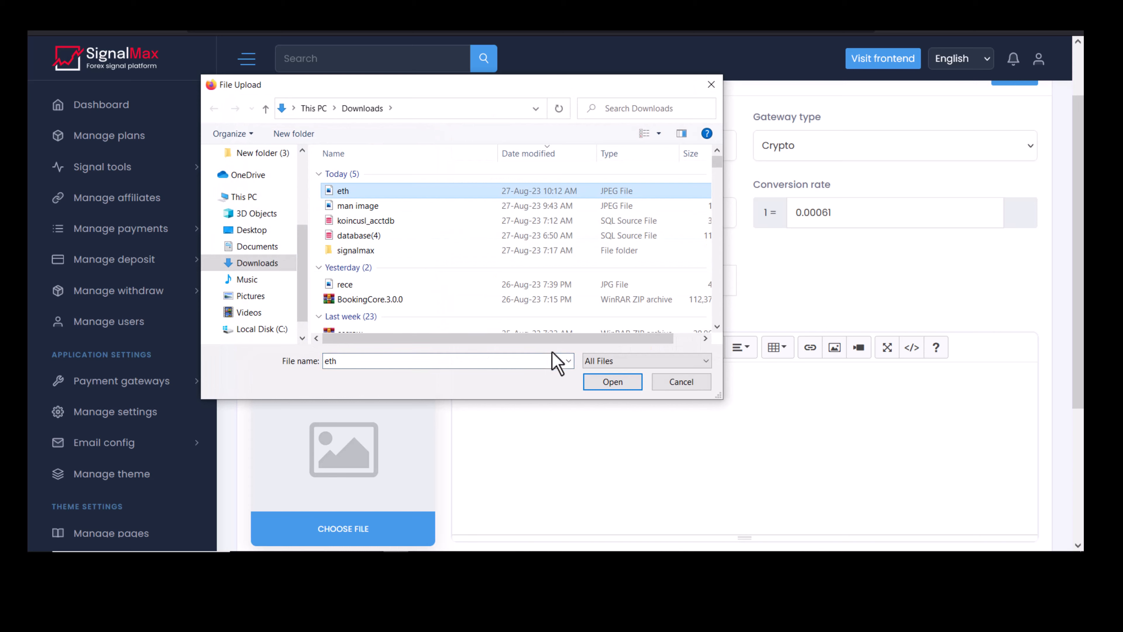
pyautogui.click(603, 383)
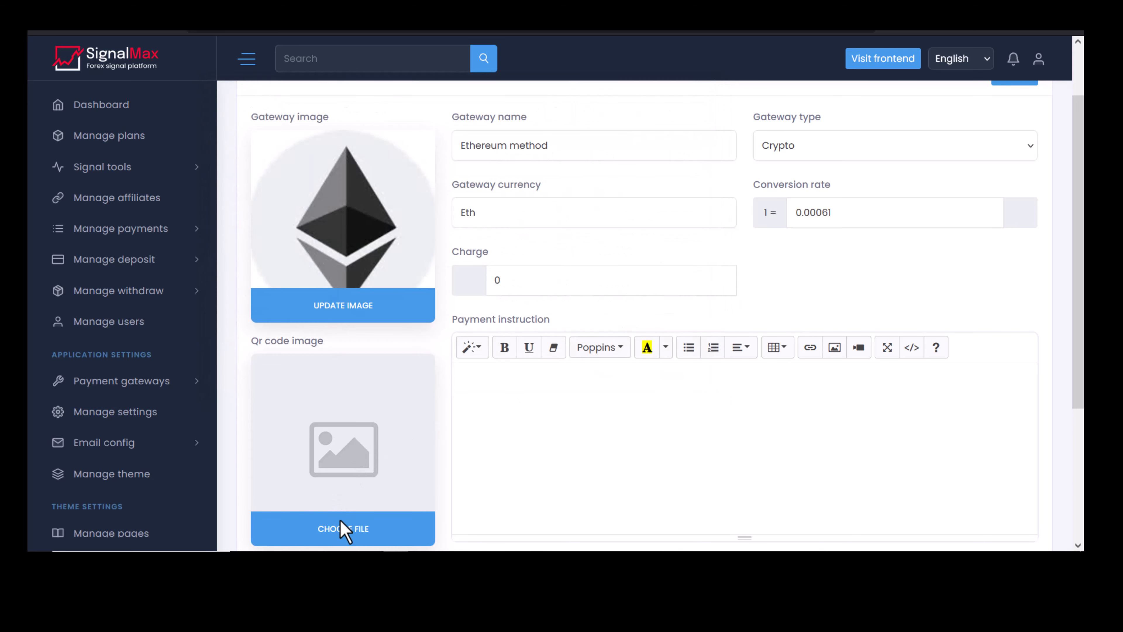
pyautogui.click(343, 529)
pyautogui.click(370, 366)
pyautogui.write('q')
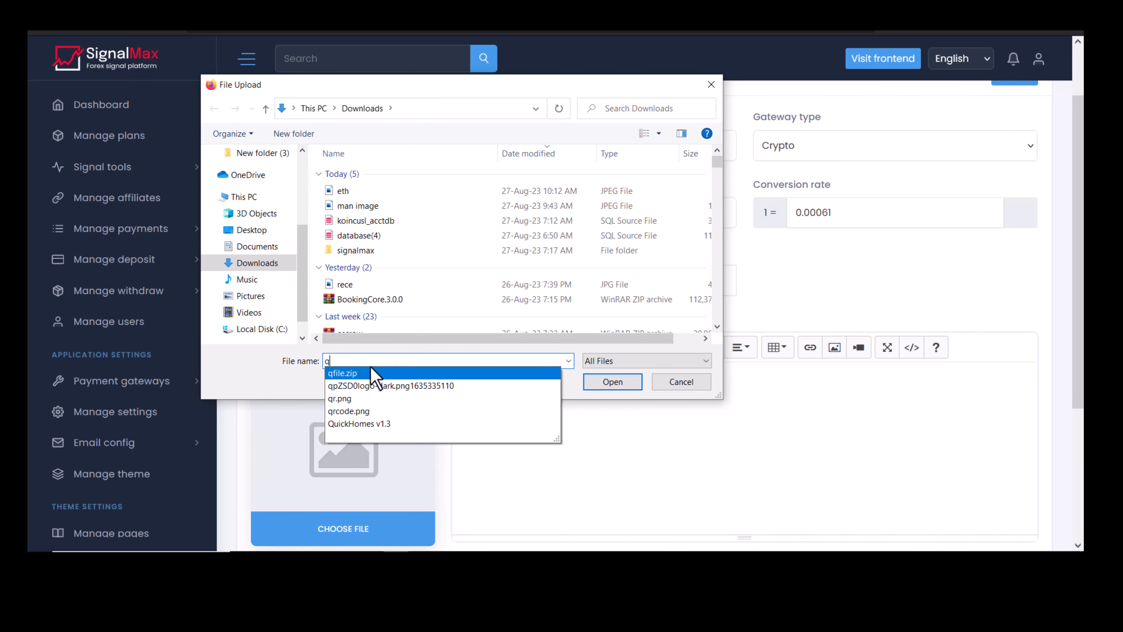
pyautogui.click(371, 410)
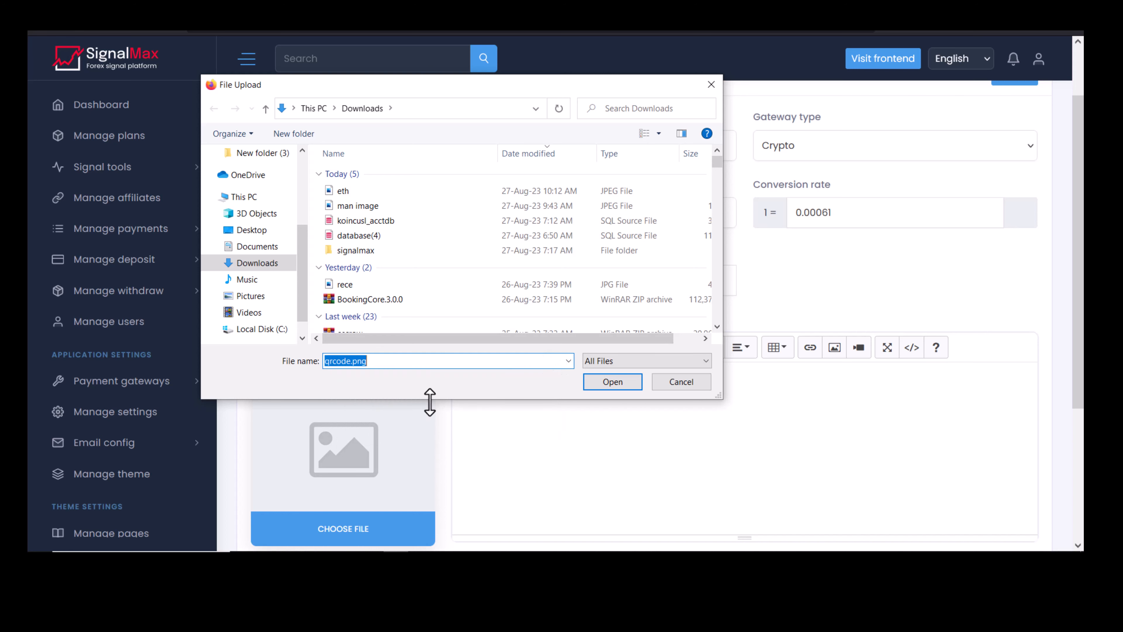
pyautogui.click(605, 382)
# Add the wallet instruction and a required Payment Proof requirement.
pyautogui.scroll(-2, 655, 322)
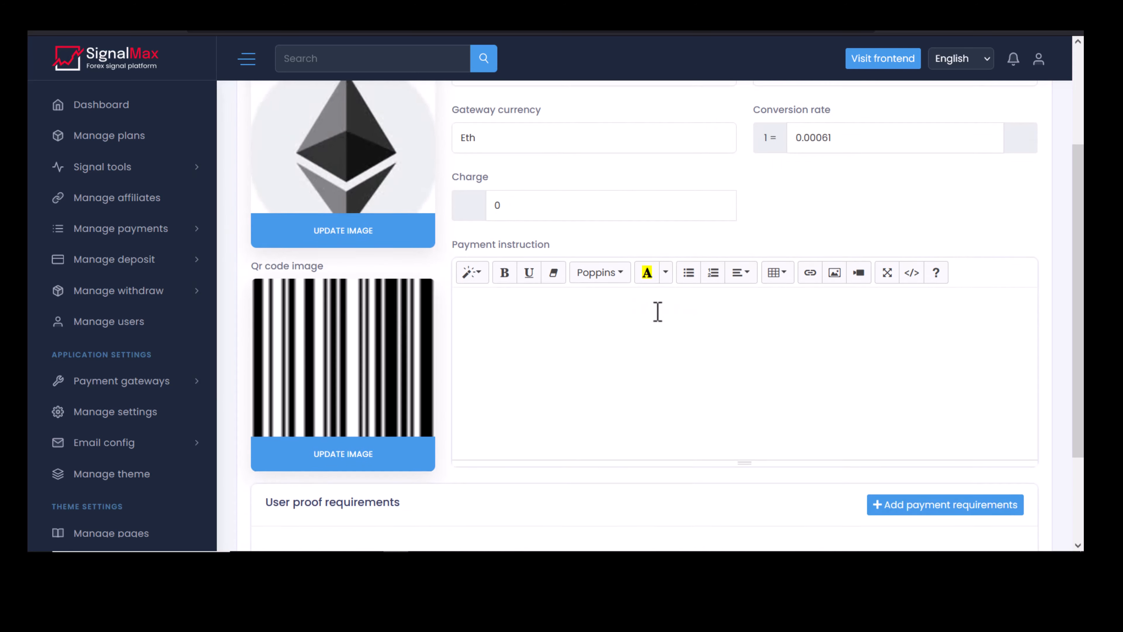
pyautogui.scroll(-3, 657, 311)
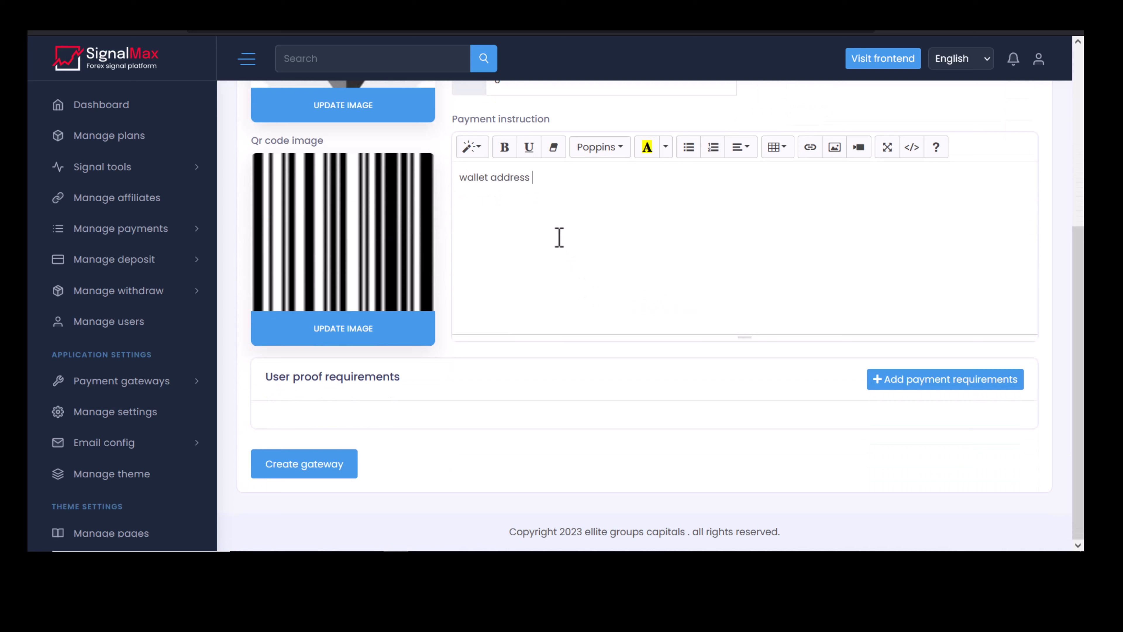
pyautogui.write('f')
pyautogui.click(888, 379)
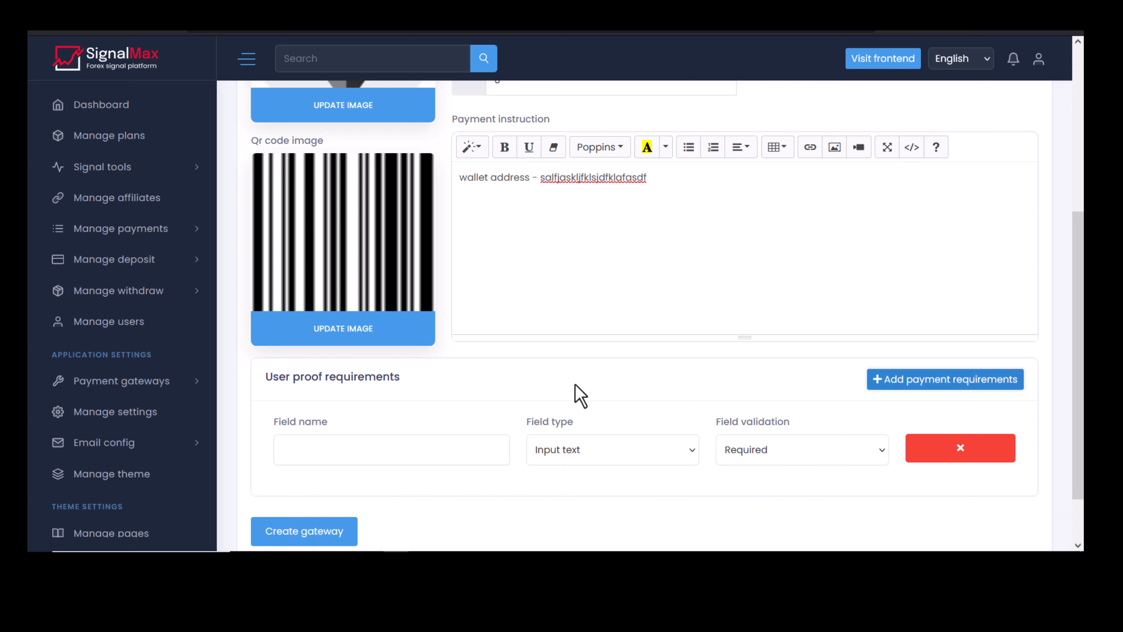
pyautogui.click(418, 444)
pyautogui.click(371, 471)
pyautogui.click(741, 460)
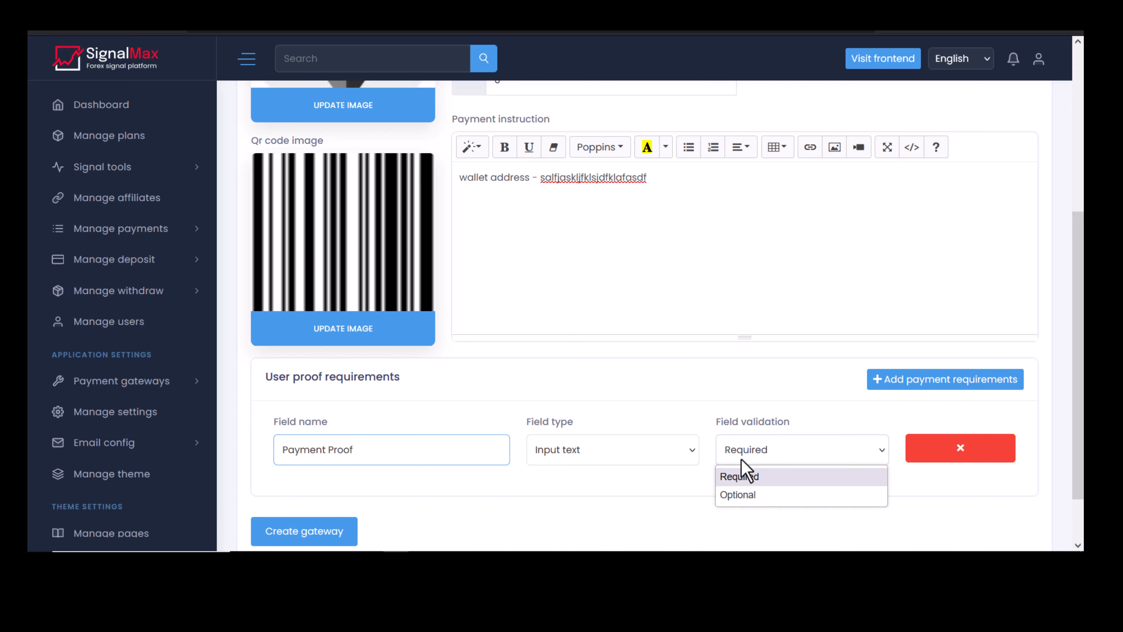
pyautogui.click(744, 476)
# Make the Payment Proof field a file upload and create the Ethereum gateway.
pyautogui.click(610, 461)
pyautogui.click(588, 512)
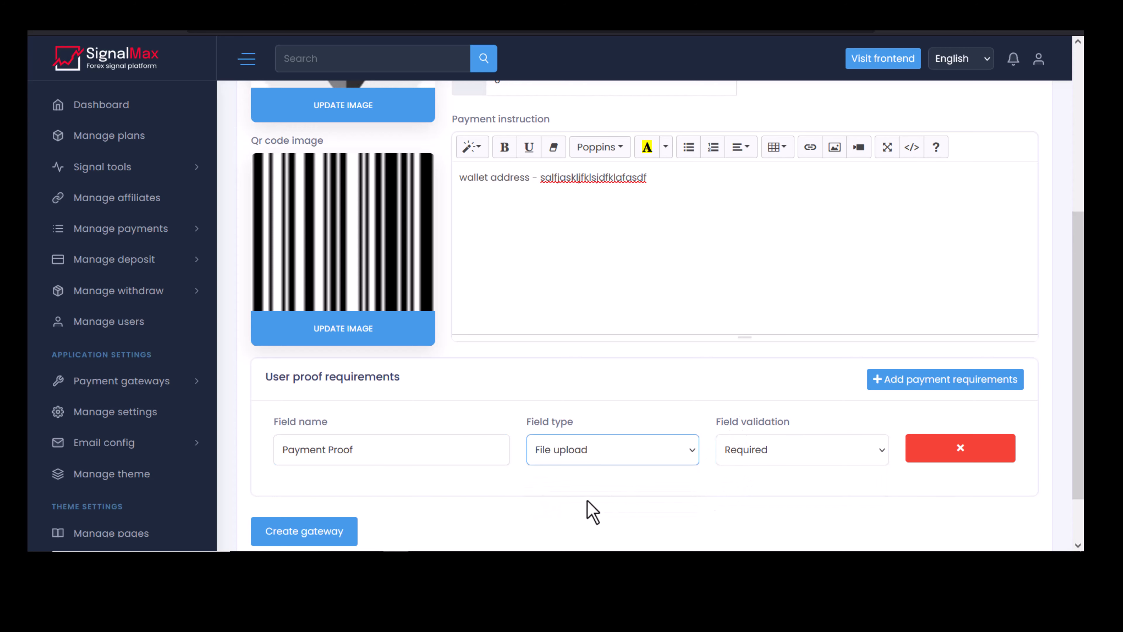
pyautogui.click(303, 534)
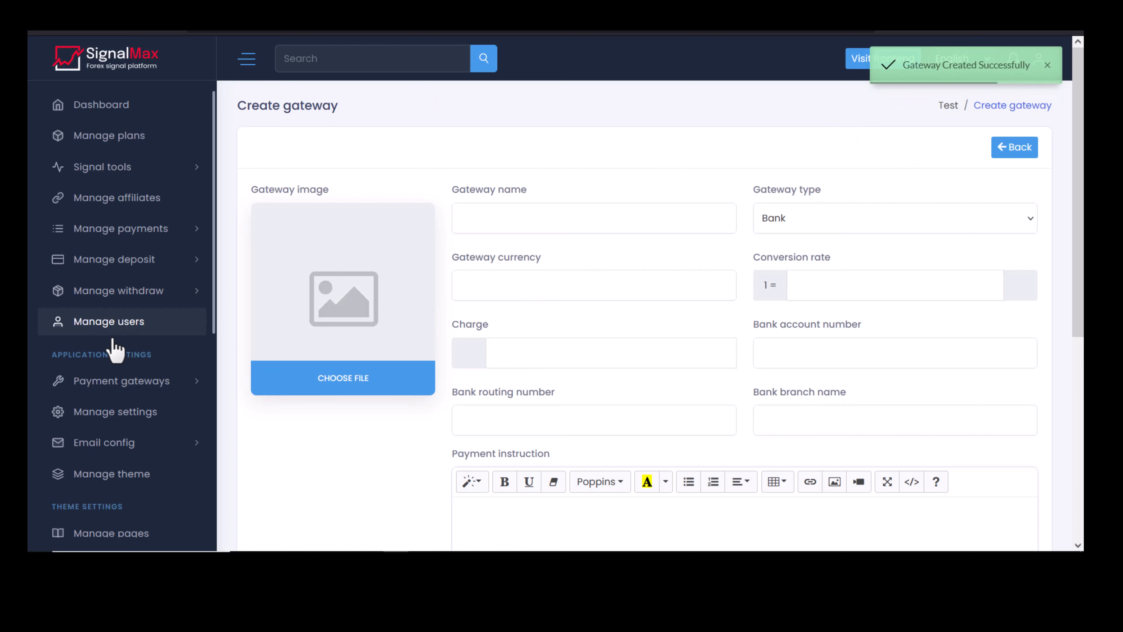
# Open Payment gateways > Offline gateway to see the new Ethereum-method card.
pyautogui.click(122, 386)
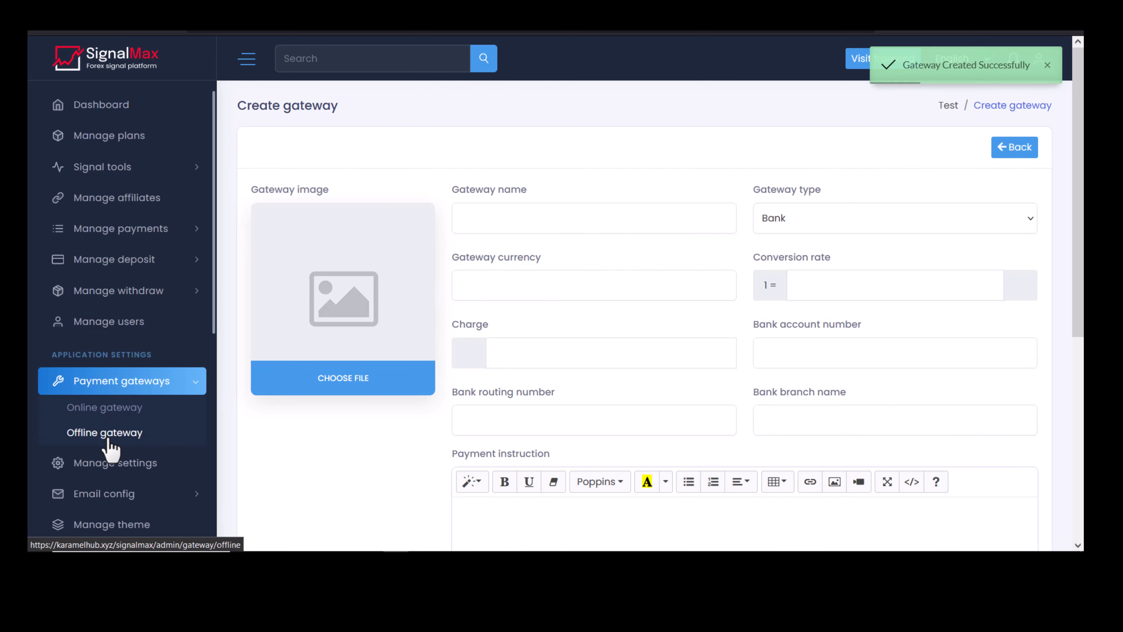
pyautogui.click(110, 436)
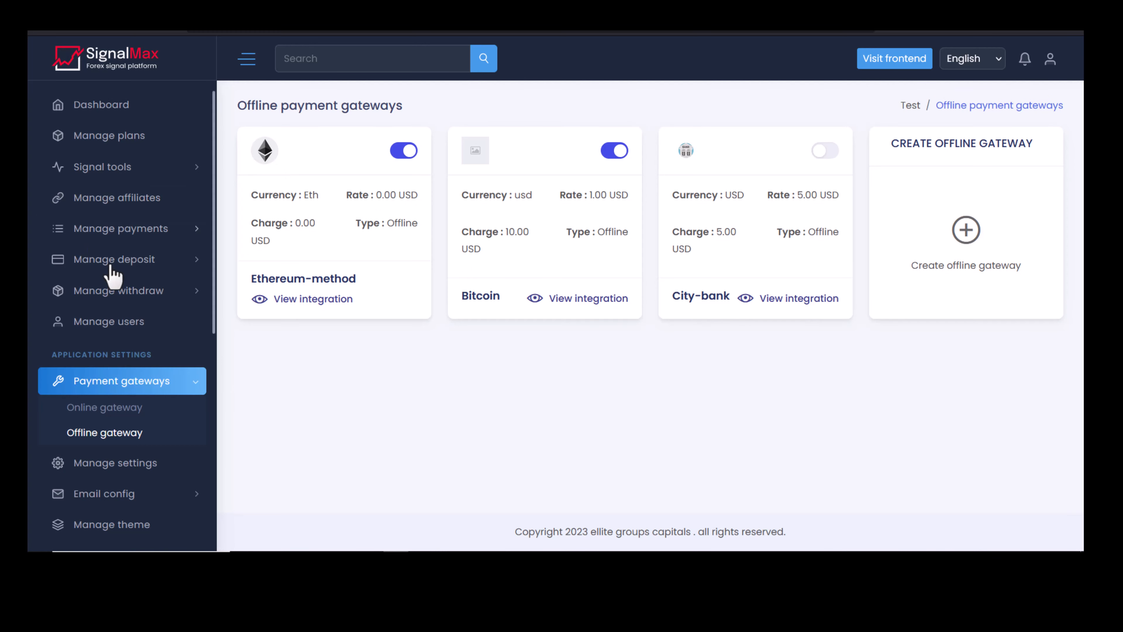
pyautogui.scroll(-3, 115, 283)
pyautogui.click(128, 315)
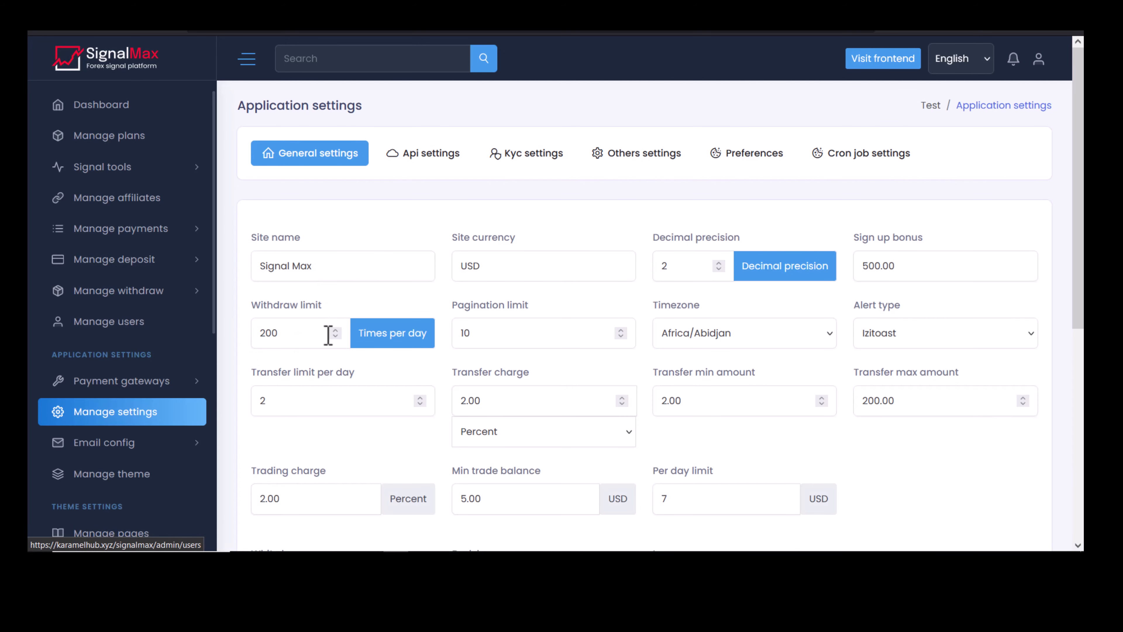
pyautogui.scroll(-5, 371, 239)
pyautogui.scroll(5, 373, 237)
pyautogui.click(344, 271)
pyautogui.doubleClick(533, 267)
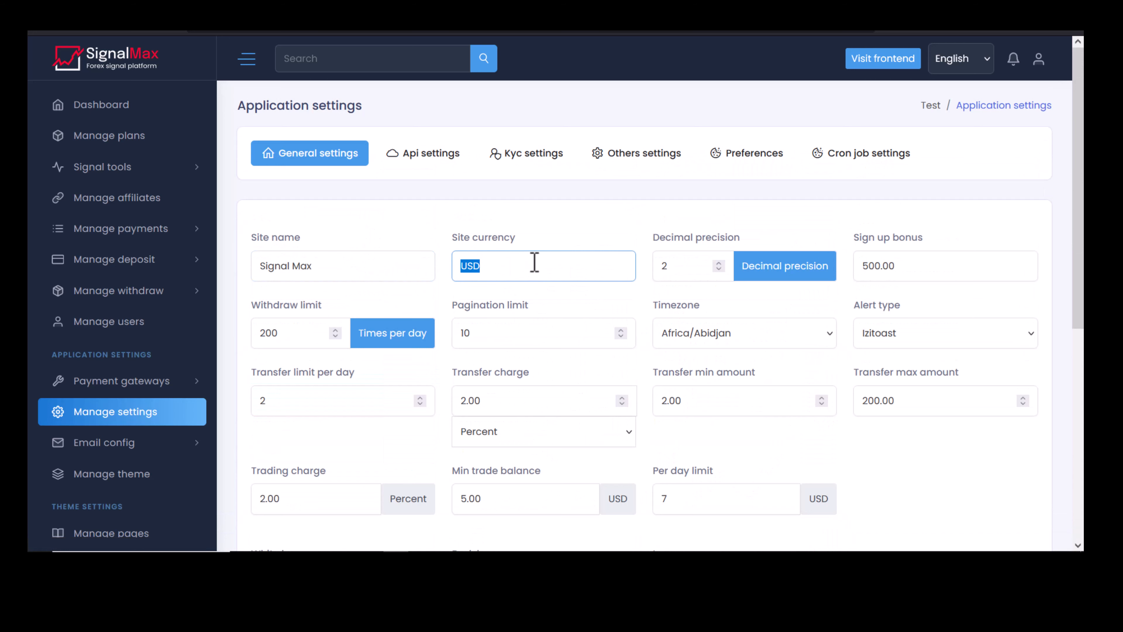
pyautogui.doubleClick(695, 266)
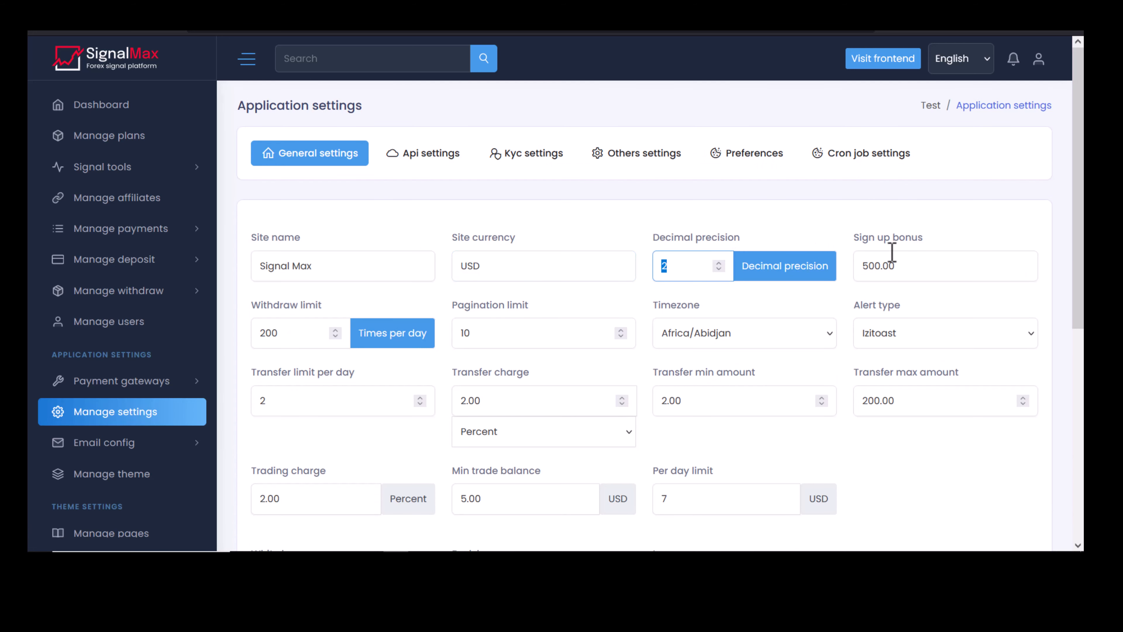
pyautogui.doubleClick(893, 264)
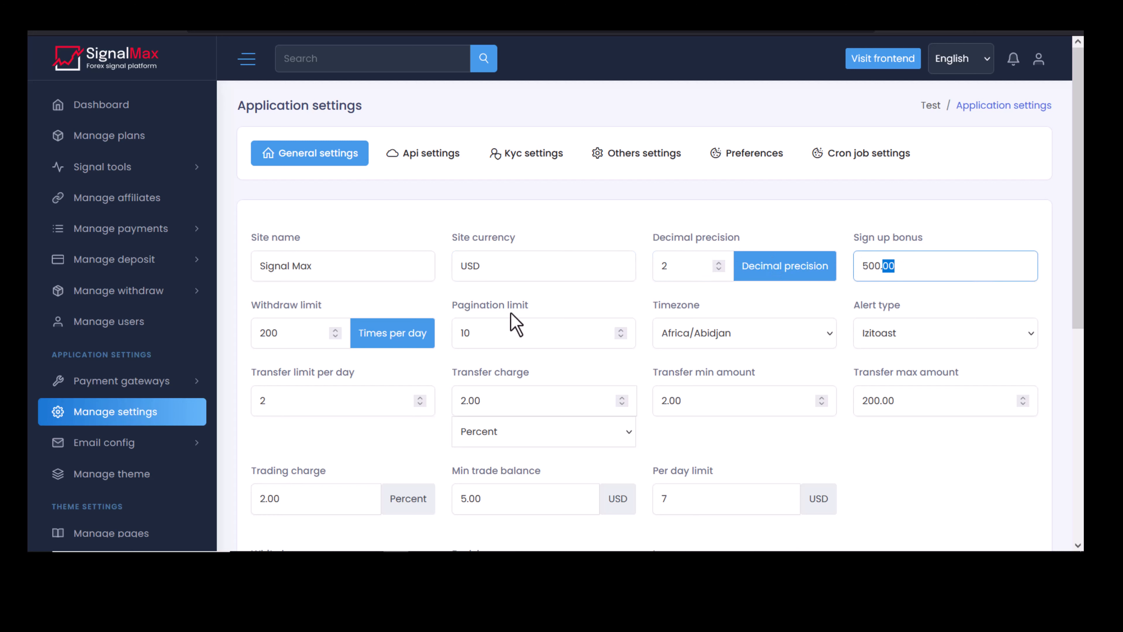
pyautogui.doubleClick(294, 341)
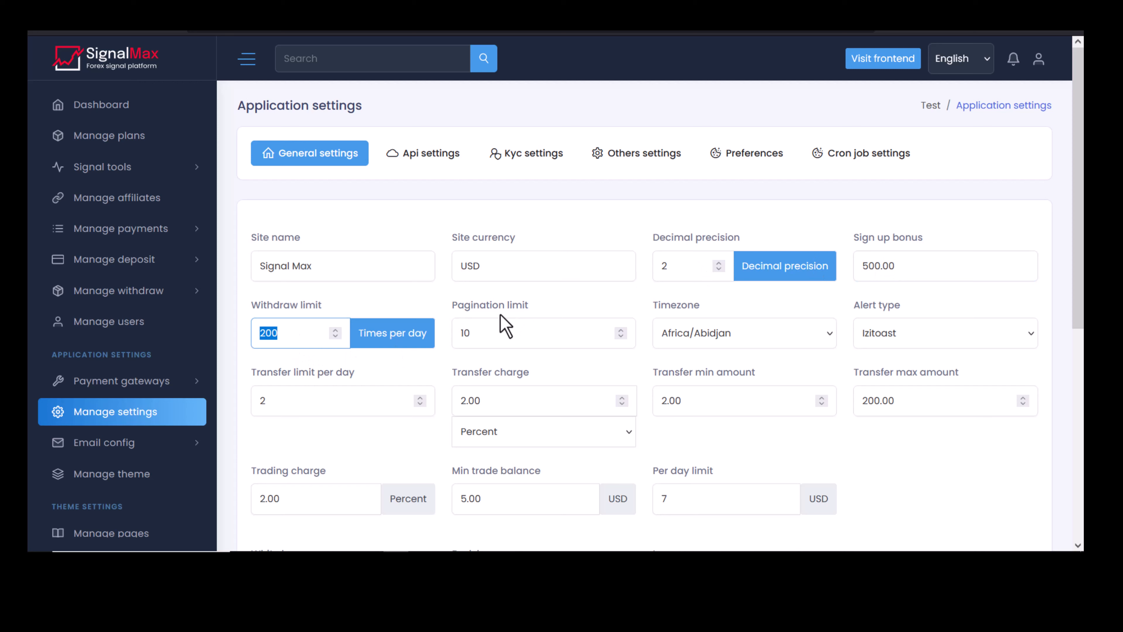
pyautogui.click(531, 333)
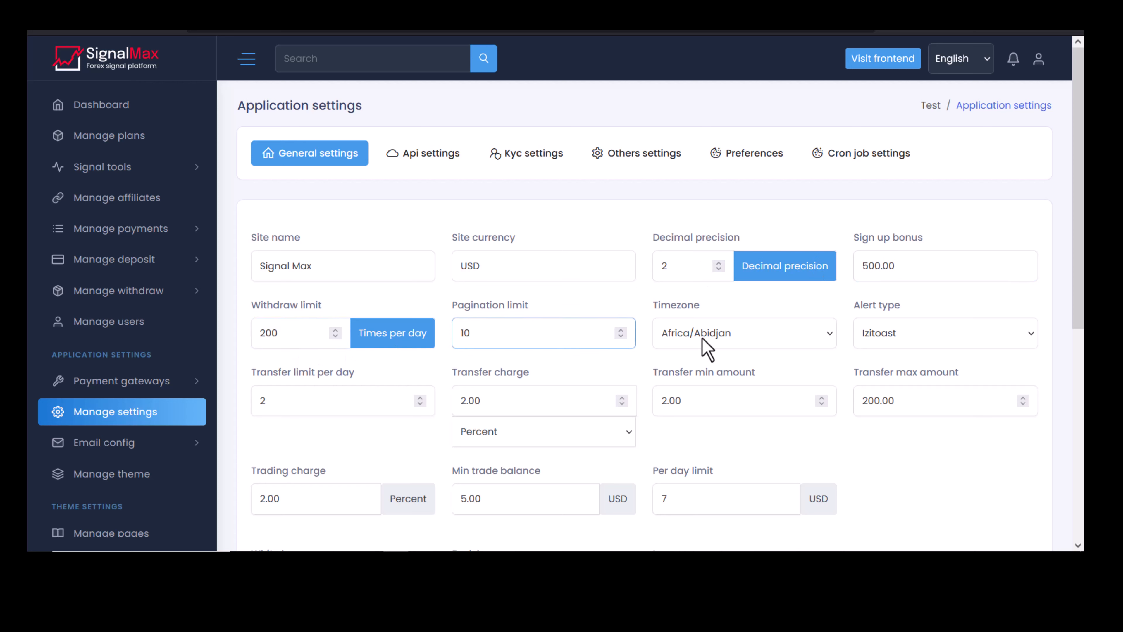
pyautogui.click(703, 338)
pyautogui.click(721, 342)
pyautogui.doubleClick(914, 401)
pyautogui.click(349, 415)
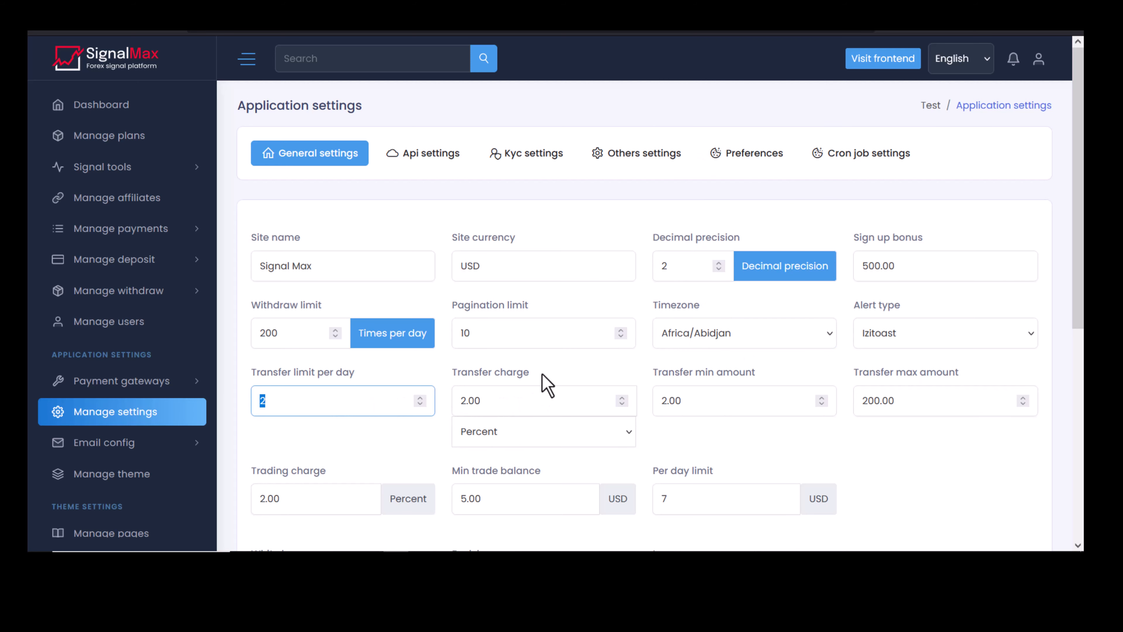
pyautogui.scroll(-2, 544, 383)
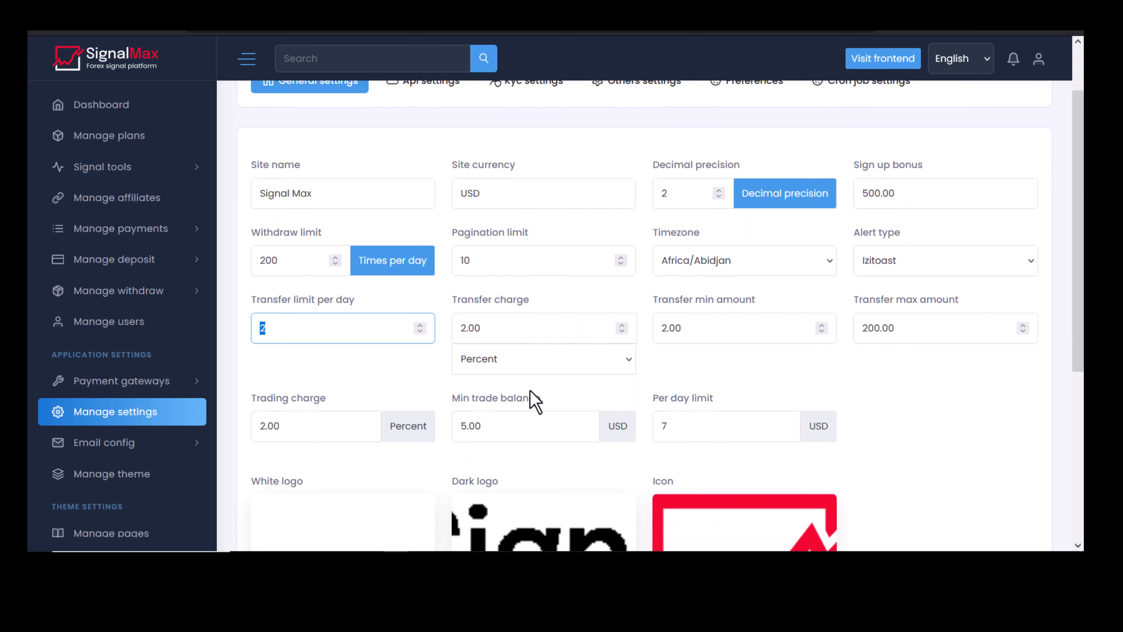
pyautogui.scroll(-6, 486, 383)
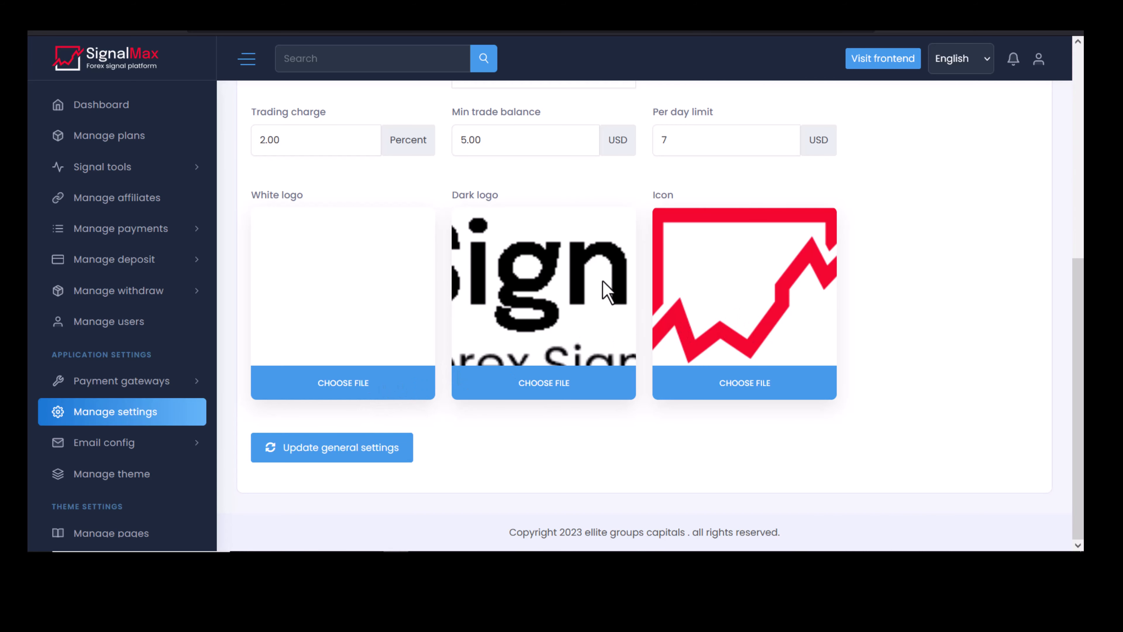
pyautogui.scroll(8, 462, 409)
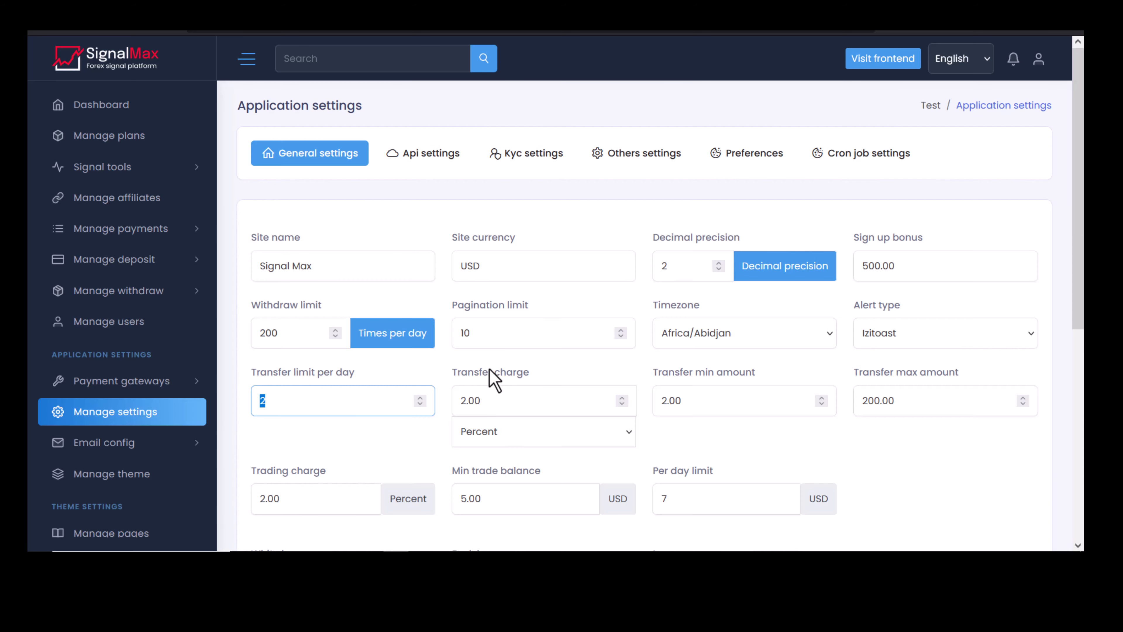
# Open the Api settings and review the CryptoCompare API key field.
pyautogui.click(415, 160)
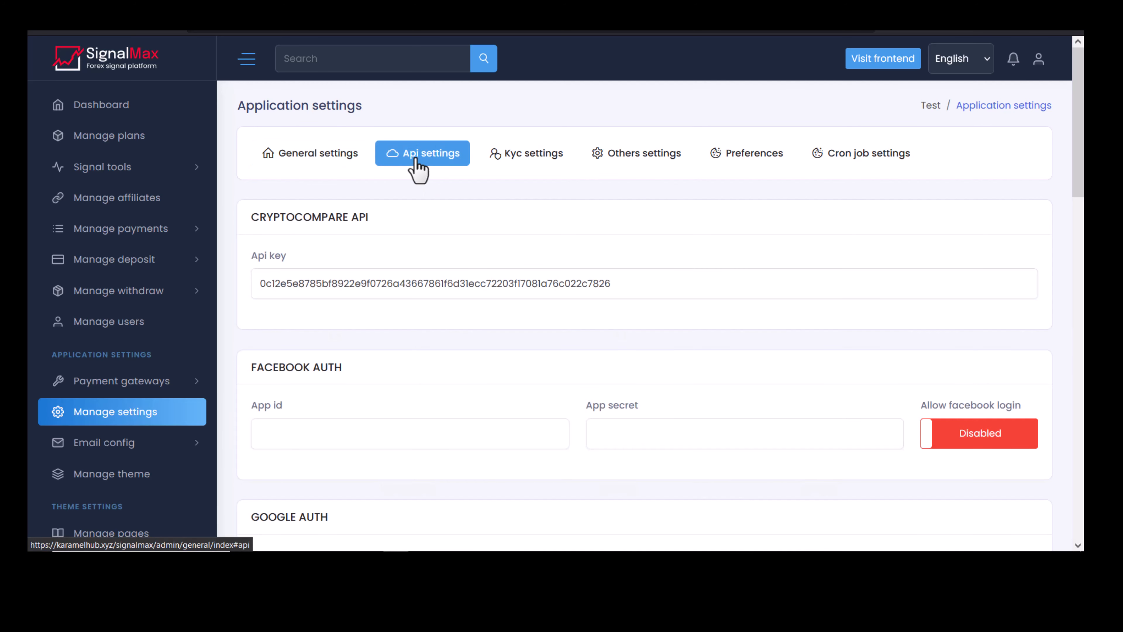
pyautogui.moveTo(250, 217); pyautogui.dragTo(399, 220)
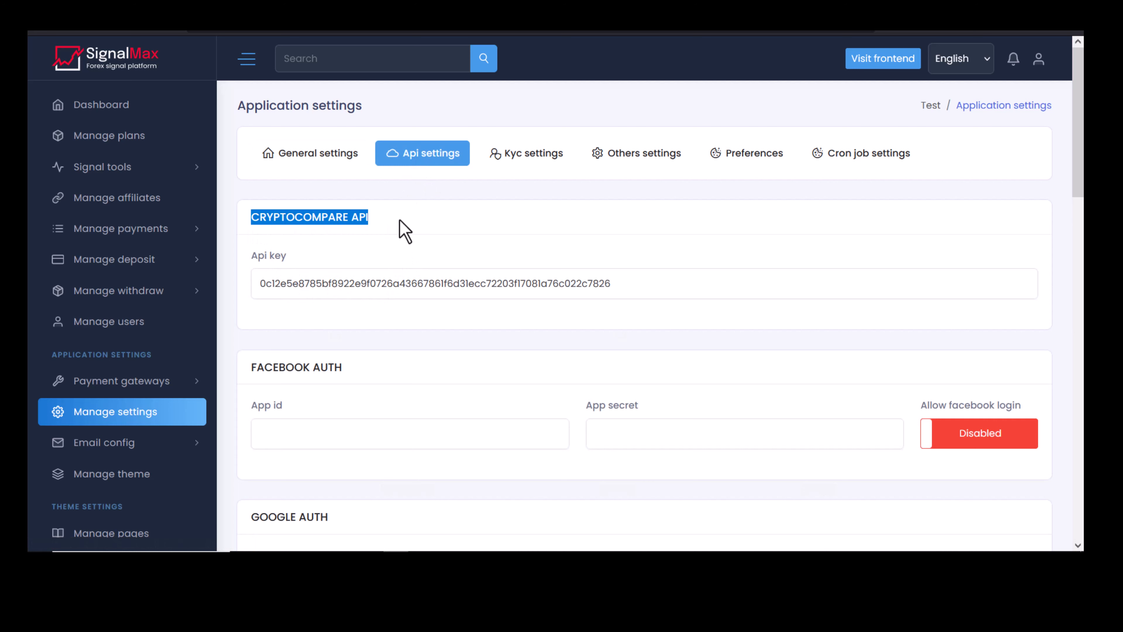
pyautogui.click(656, 277)
pyautogui.click(624, 261)
# Review the Facebook Auth App id and App secret fields.
pyautogui.scroll(-3, 606, 276)
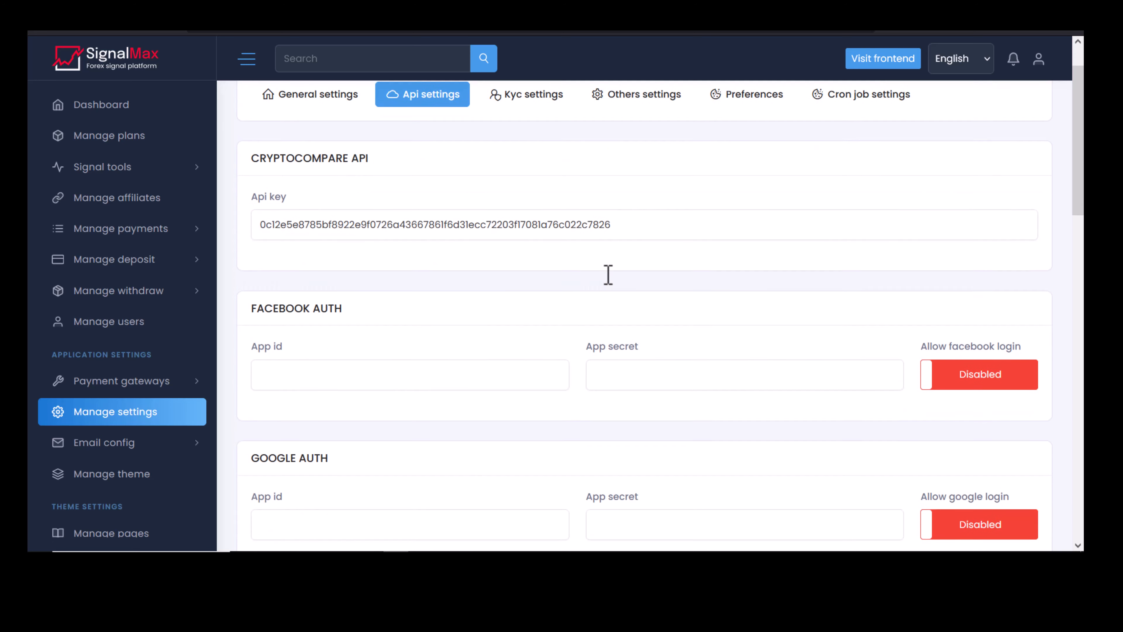
pyautogui.moveTo(247, 223); pyautogui.dragTo(391, 218)
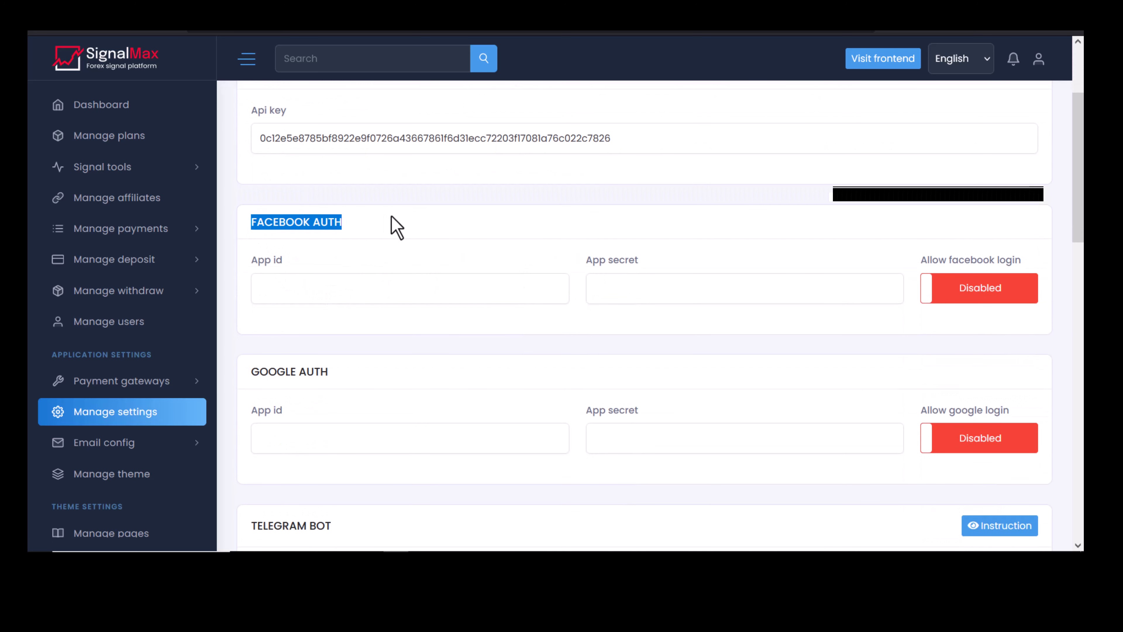
pyautogui.click(445, 288)
pyautogui.click(590, 290)
# Review the Telegram Bot url and token fields.
pyautogui.scroll(-5, 442, 383)
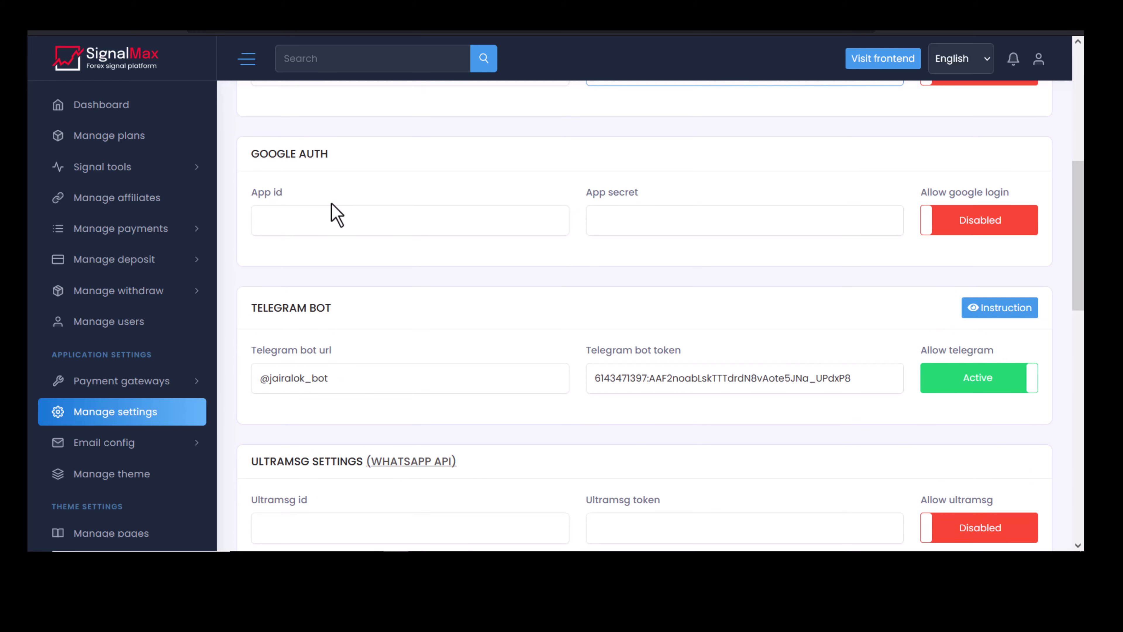
pyautogui.moveTo(362, 326); pyautogui.dragTo(251, 321)
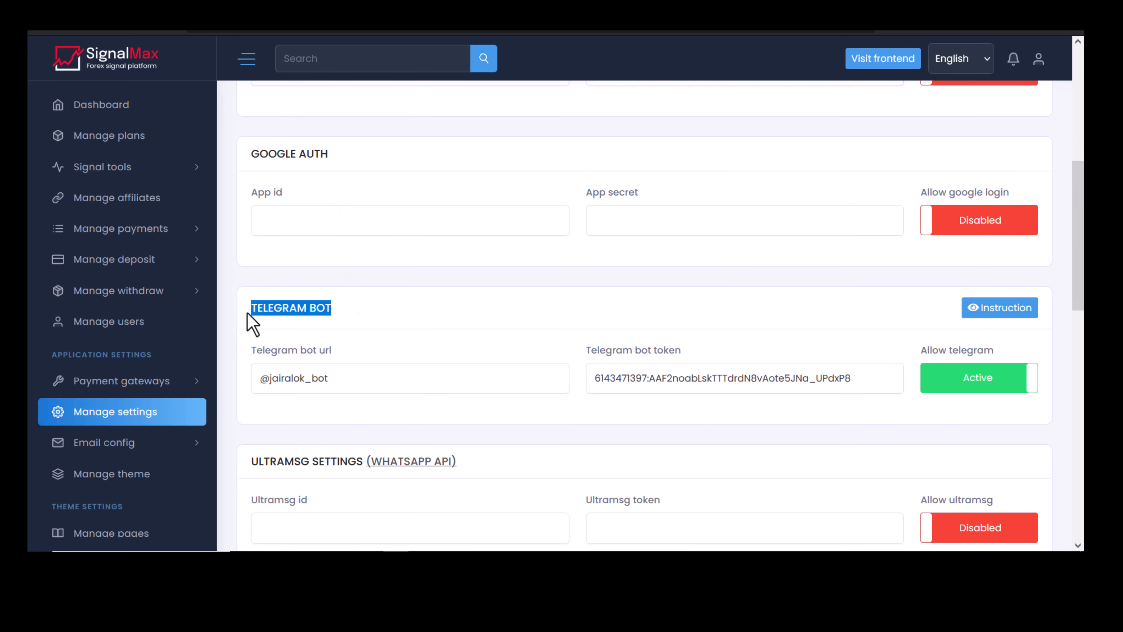
pyautogui.doubleClick(349, 389)
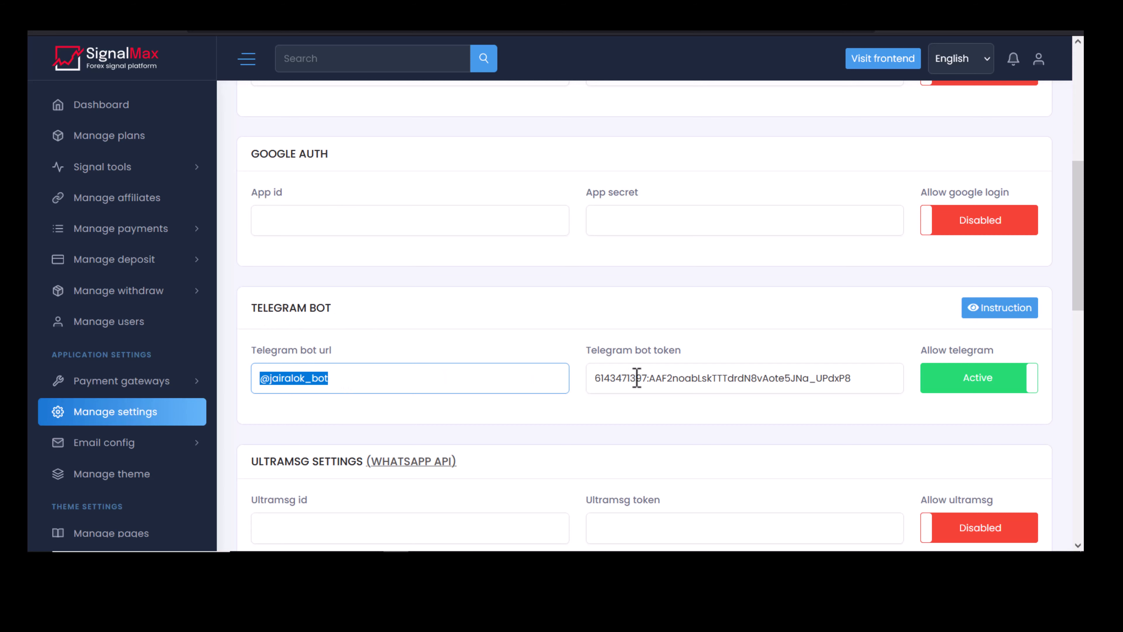
pyautogui.moveTo(610, 363); pyautogui.dragTo(705, 372)
pyautogui.click(708, 377)
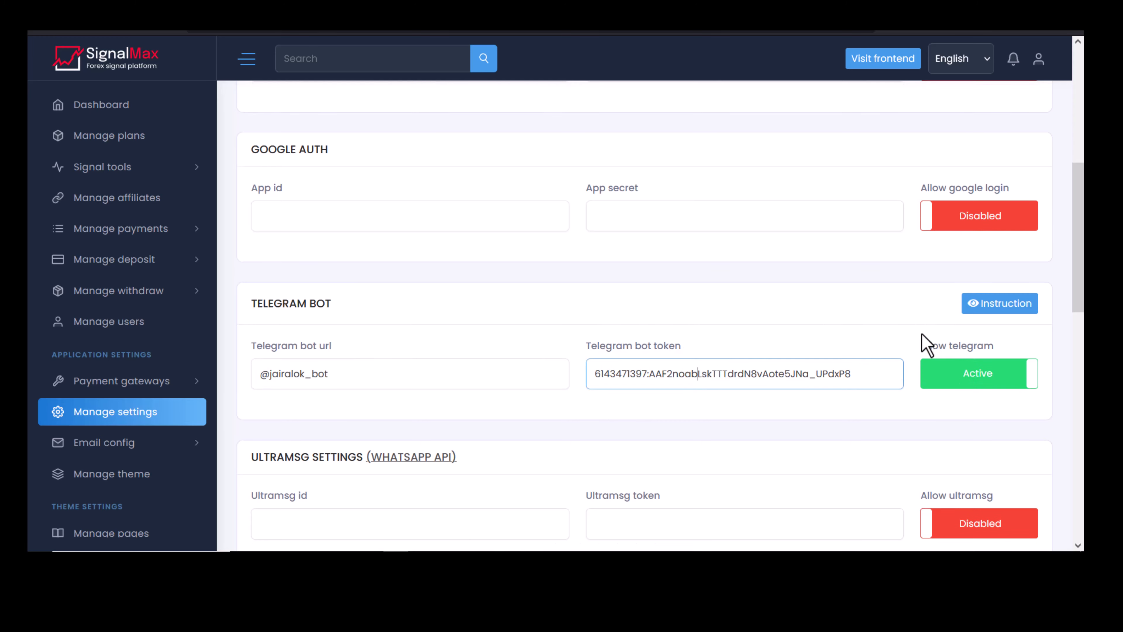
pyautogui.scroll(-3, 929, 344)
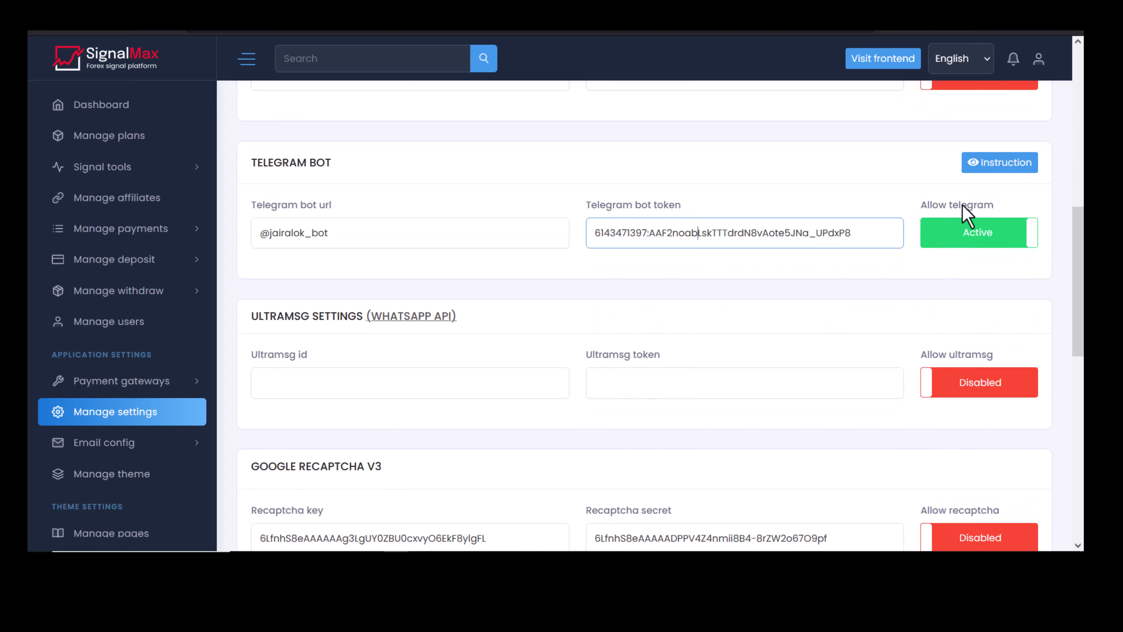
pyautogui.click(992, 167)
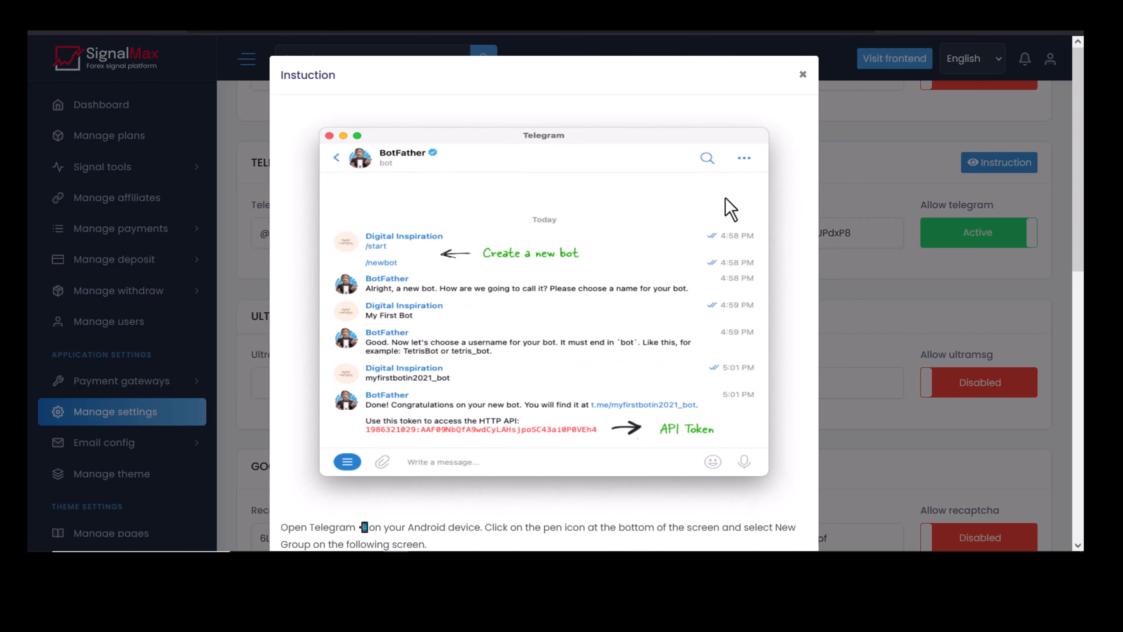
pyautogui.scroll(-8, 491, 271)
pyautogui.scroll(2, 493, 266)
pyautogui.scroll(-10, 492, 266)
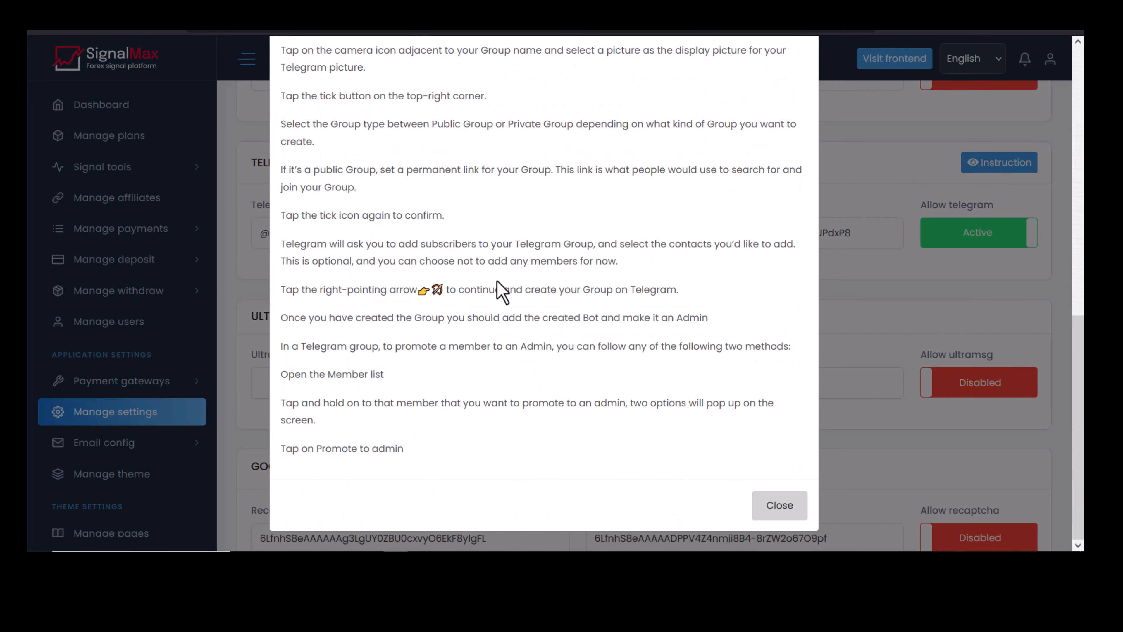
pyautogui.scroll(15, 500, 287)
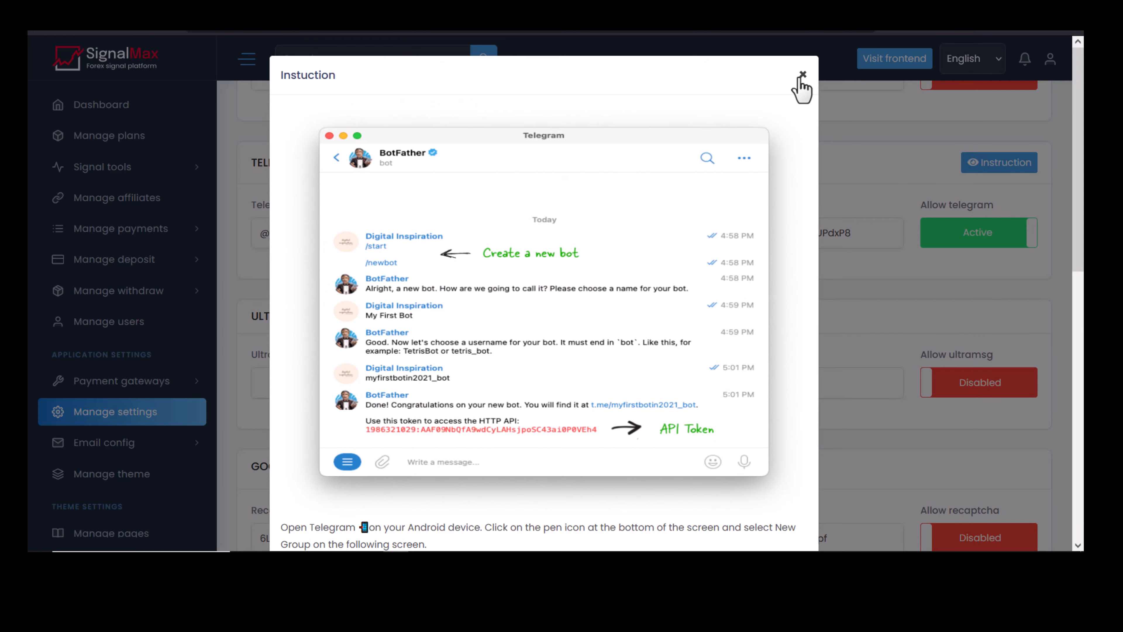
pyautogui.click(803, 74)
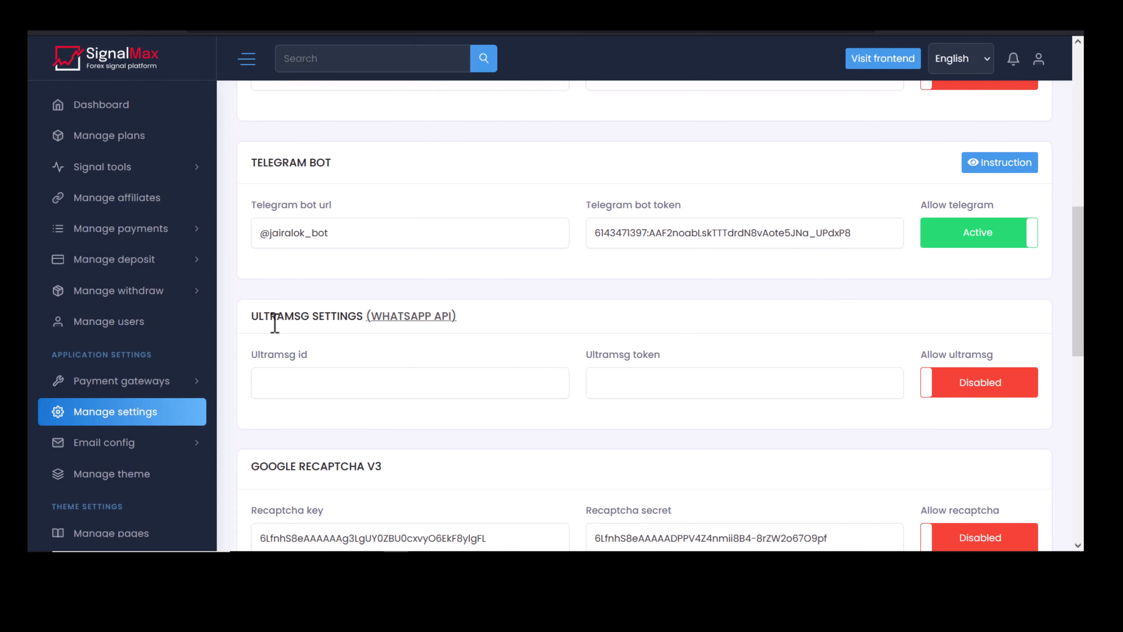
pyautogui.click(420, 319)
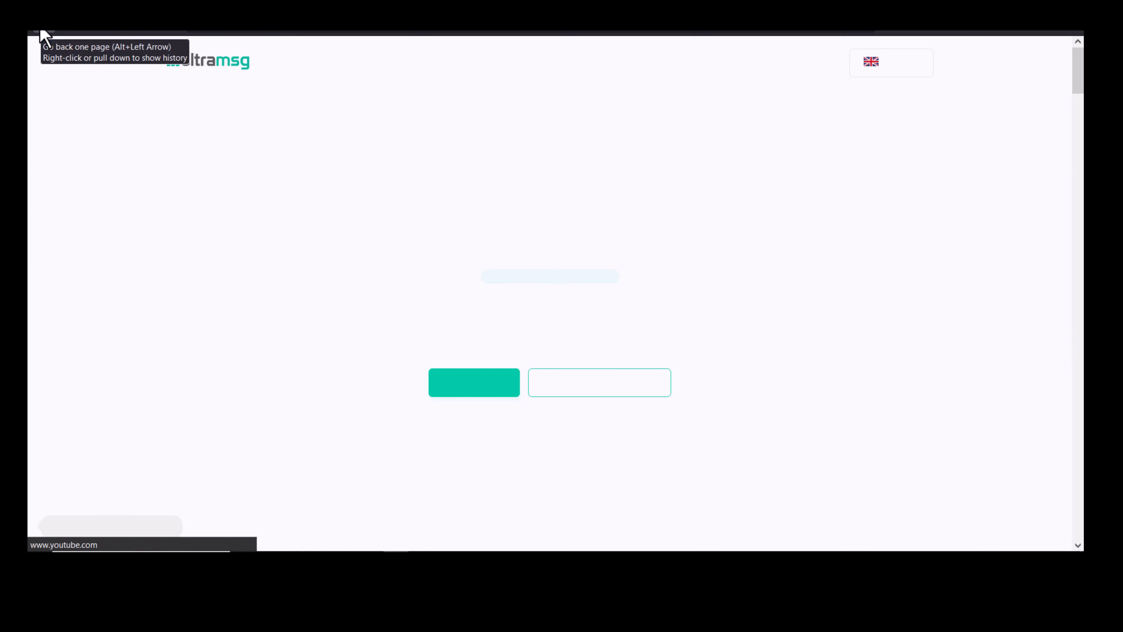
pyautogui.click(43, 33)
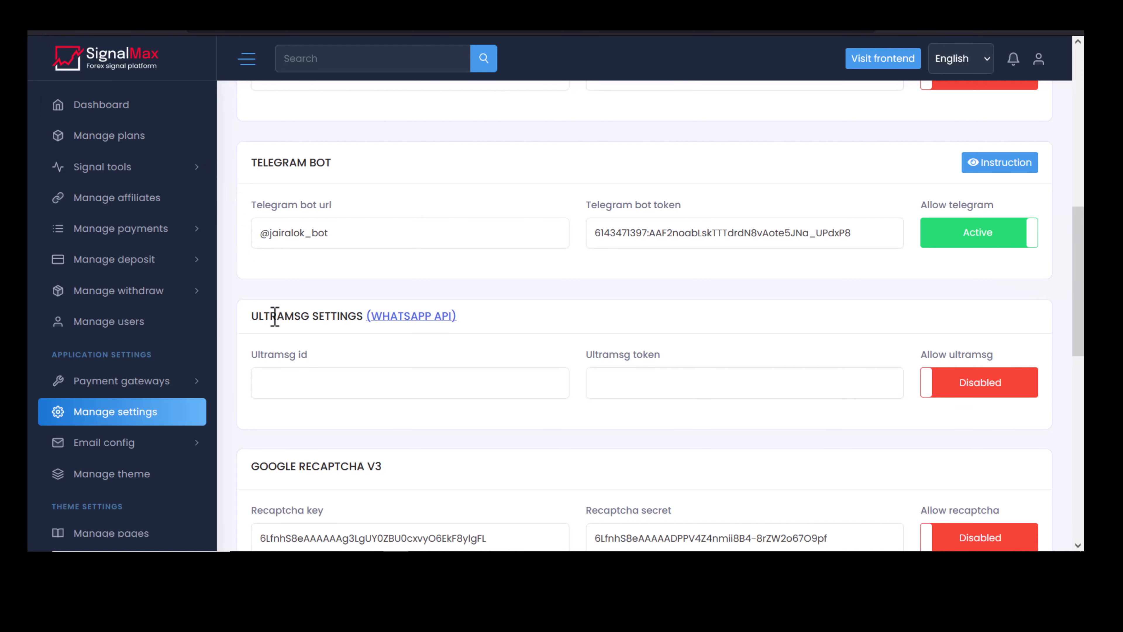
pyautogui.click(301, 392)
pyautogui.click(664, 384)
pyautogui.scroll(-5, 725, 350)
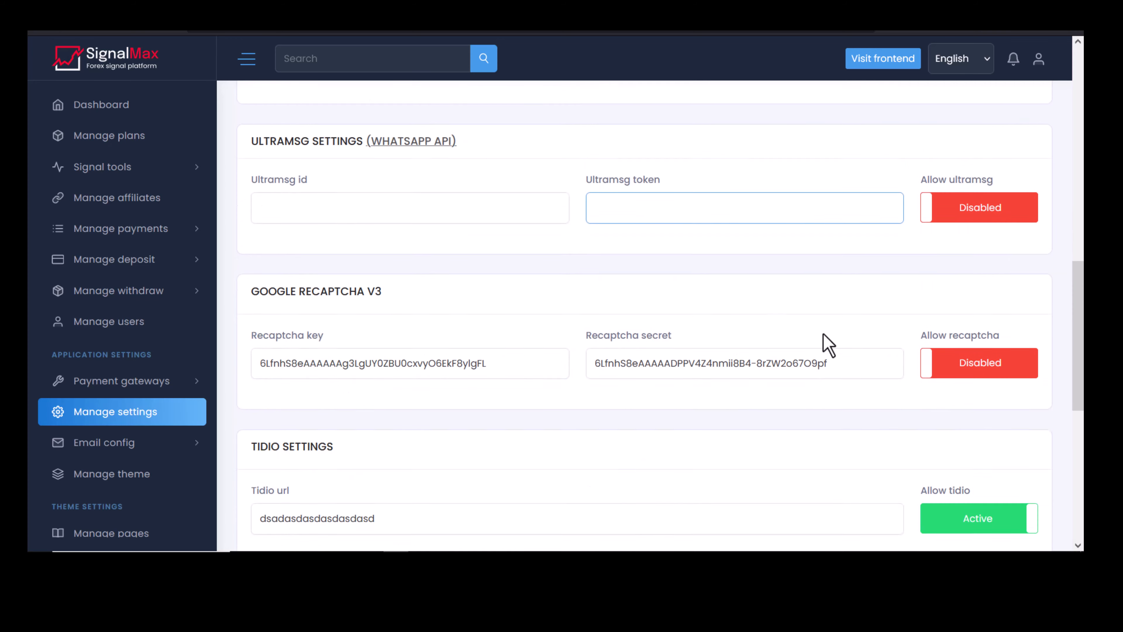
pyautogui.scroll(3, 911, 204)
pyautogui.click(959, 248)
pyautogui.click(958, 247)
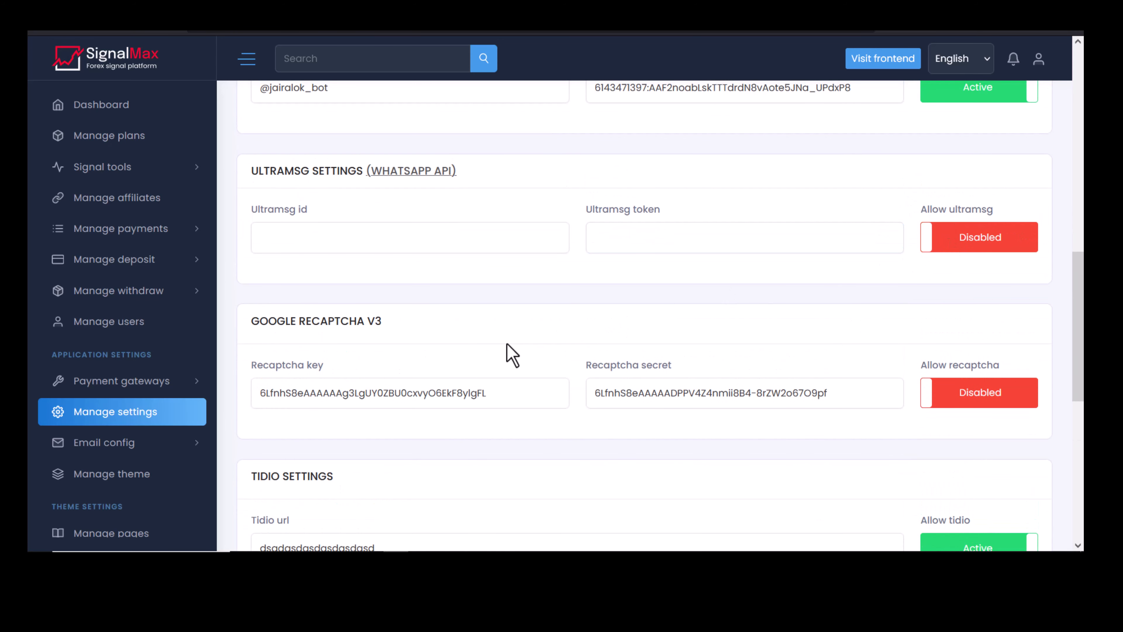
pyautogui.scroll(-6, 336, 409)
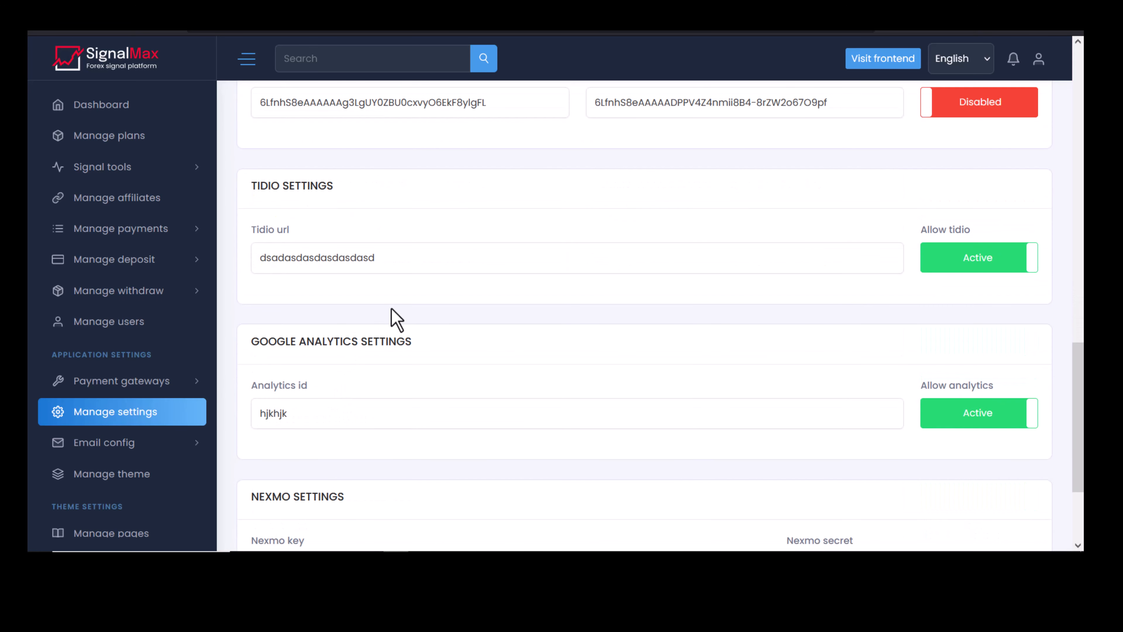
pyautogui.scroll(-3, 397, 319)
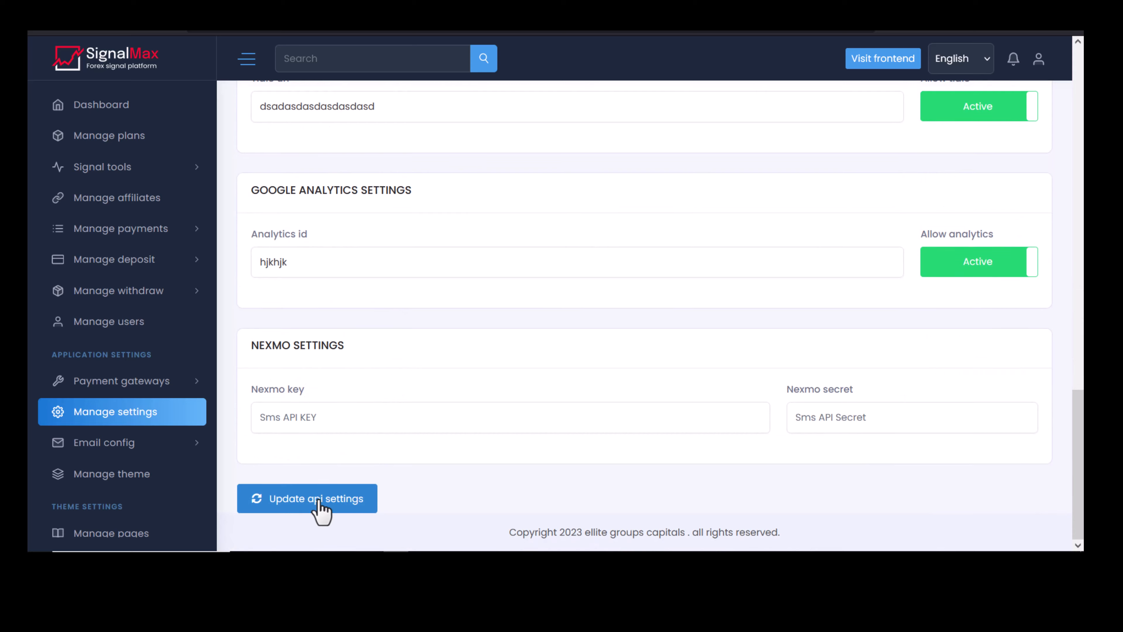
pyautogui.scroll(15, 394, 366)
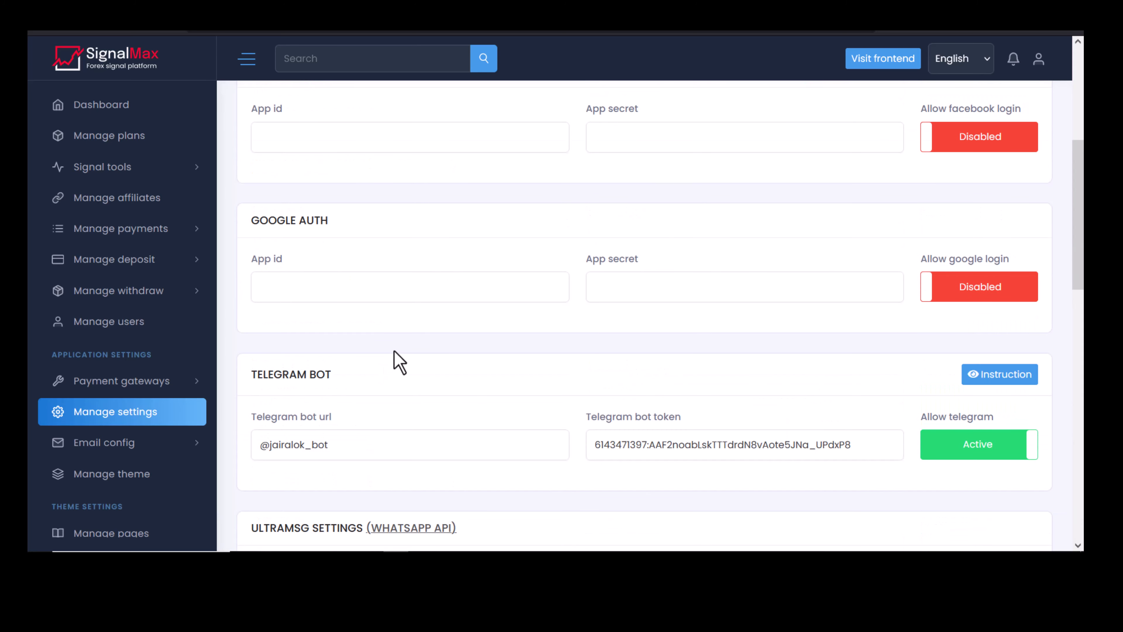
pyautogui.scroll(6, 473, 283)
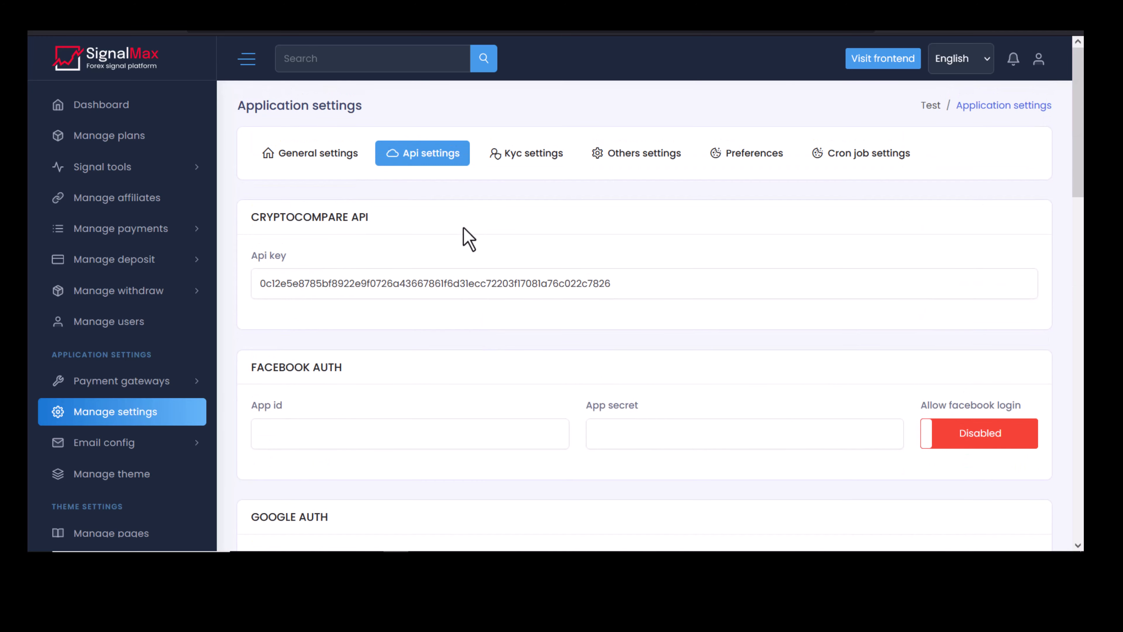
# Glance at Kyc settings, then scroll Others settings: copyright, Epilogue and Poppins fonts, cookie modal.
pyautogui.click(529, 155)
pyautogui.click(354, 291)
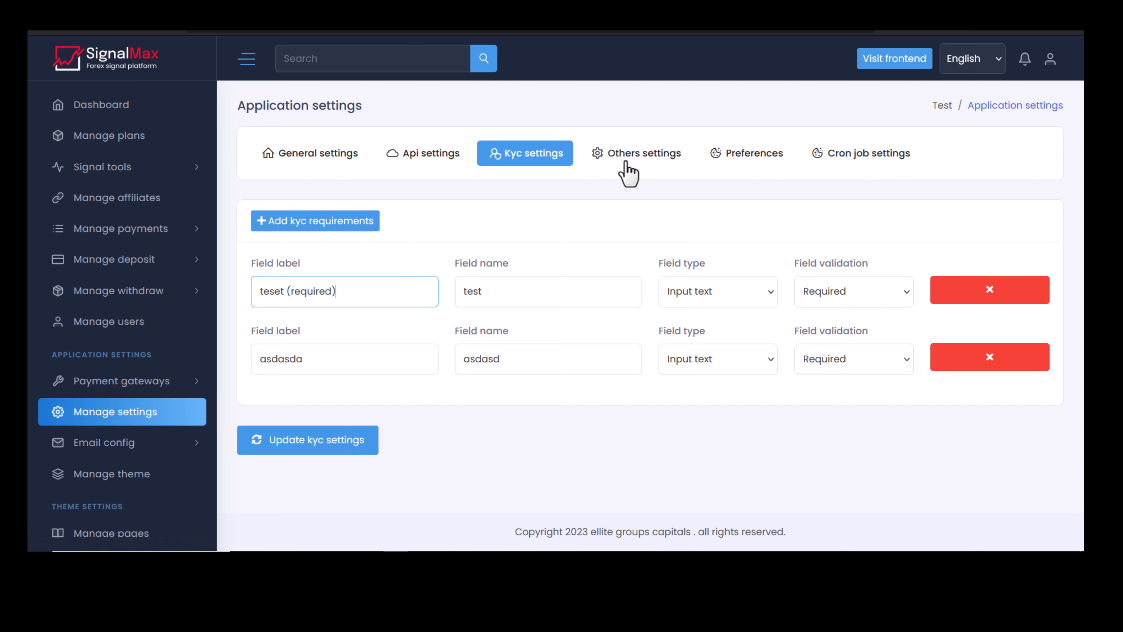
pyautogui.click(620, 153)
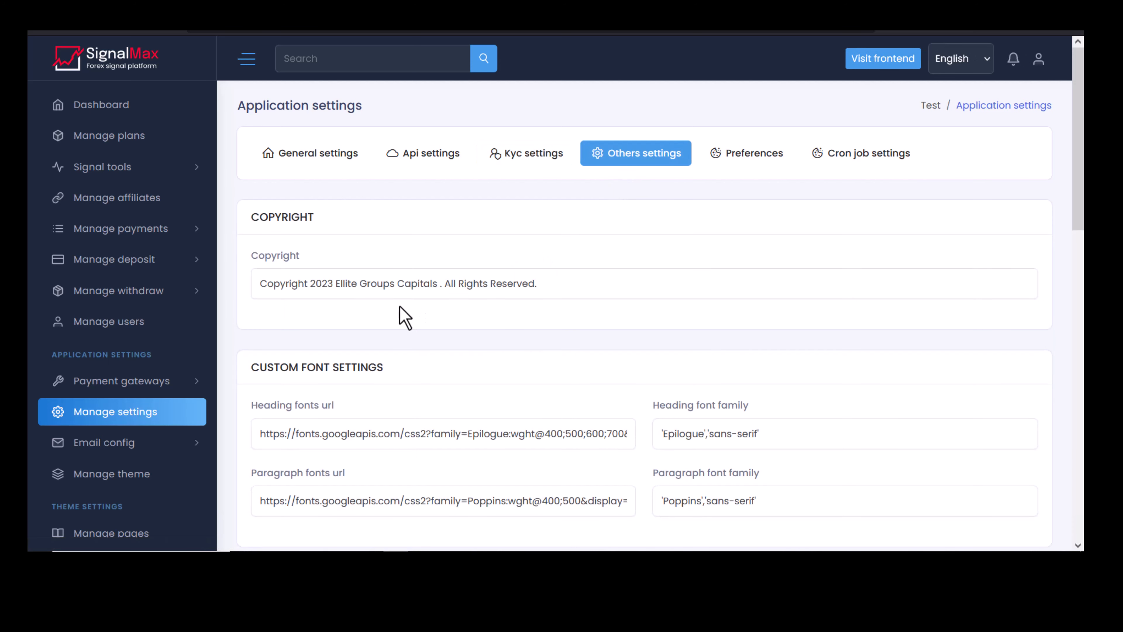
pyautogui.scroll(-10, 342, 285)
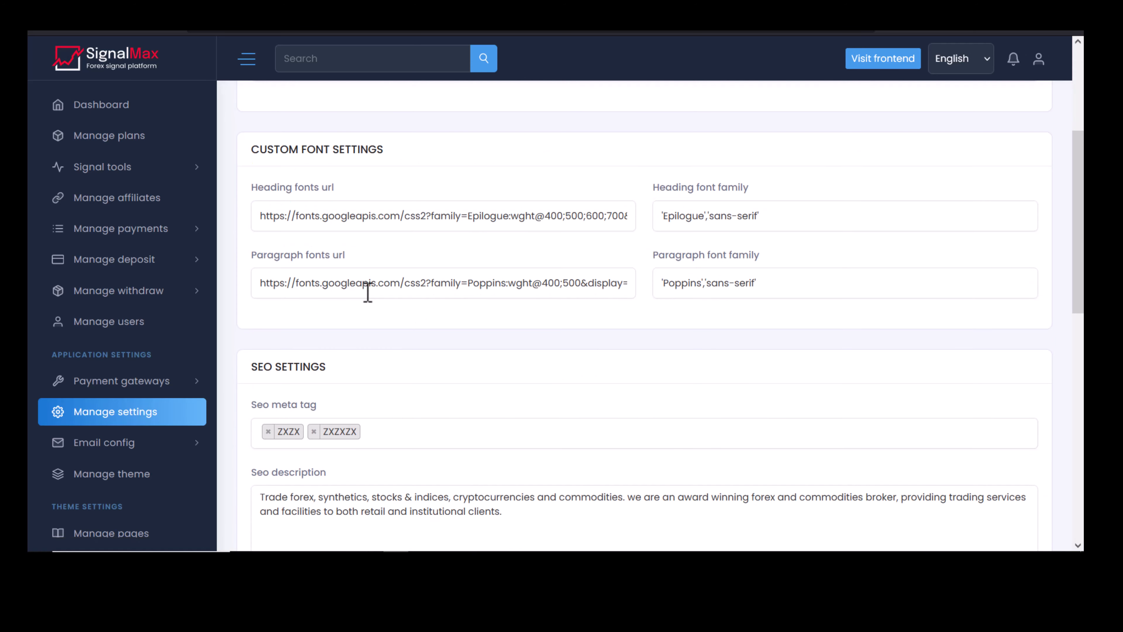
pyautogui.scroll(3, 375, 297)
pyautogui.scroll(-4, 377, 301)
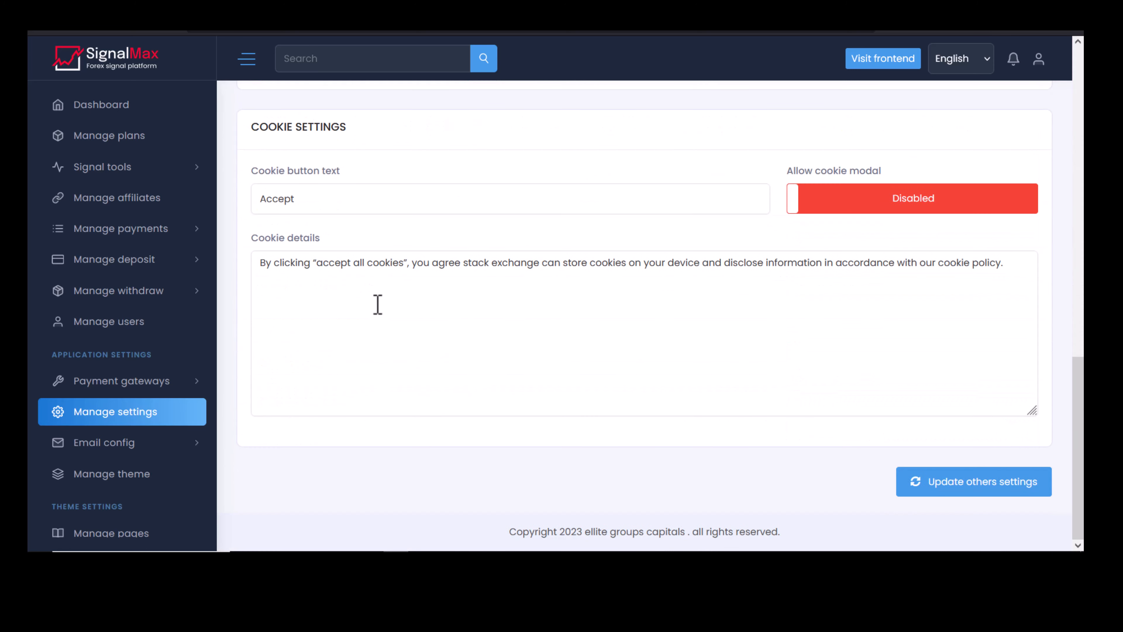
pyautogui.scroll(10, 497, 318)
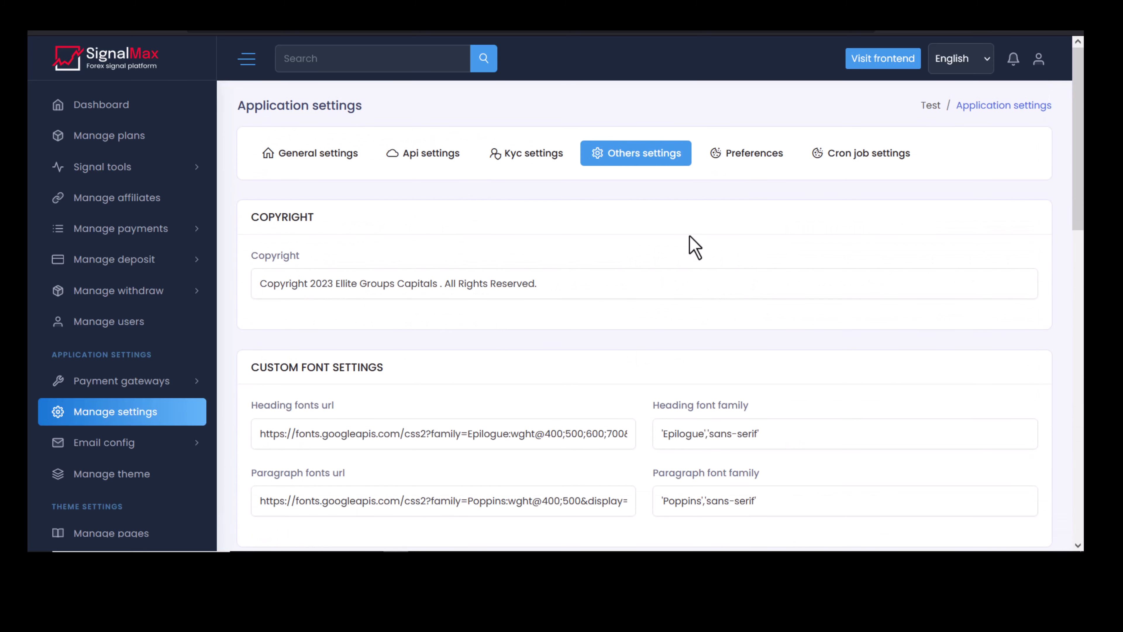
# Show the Preferences tab's Email verification and Sms verification settings.
pyautogui.click(742, 160)
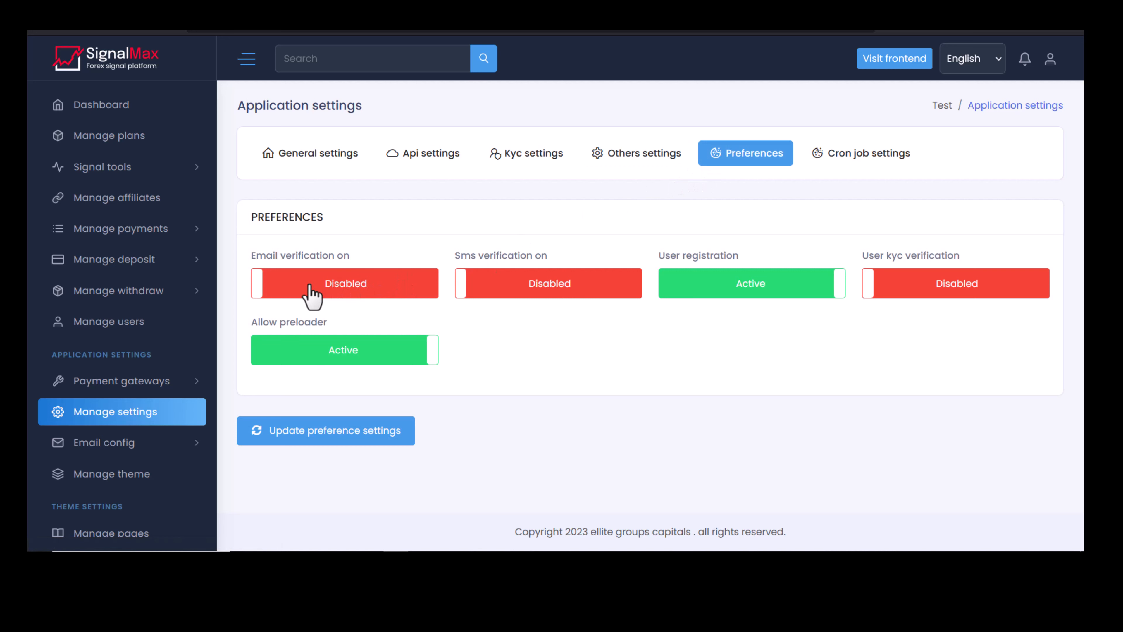
pyautogui.moveTo(251, 255); pyautogui.dragTo(377, 249)
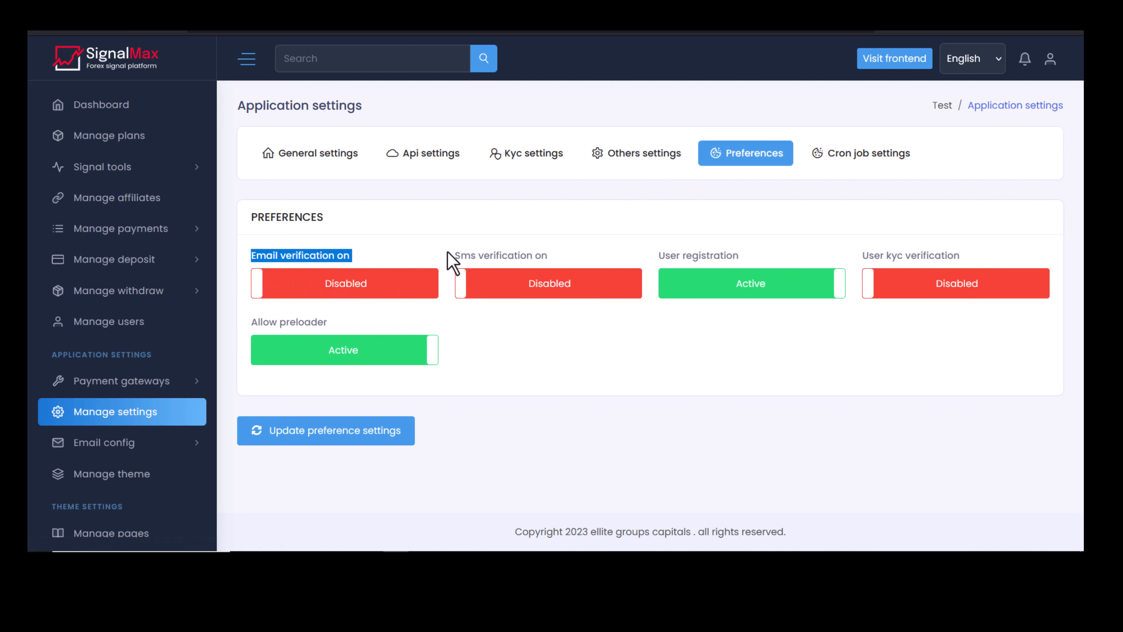
pyautogui.moveTo(448, 254); pyautogui.dragTo(579, 252)
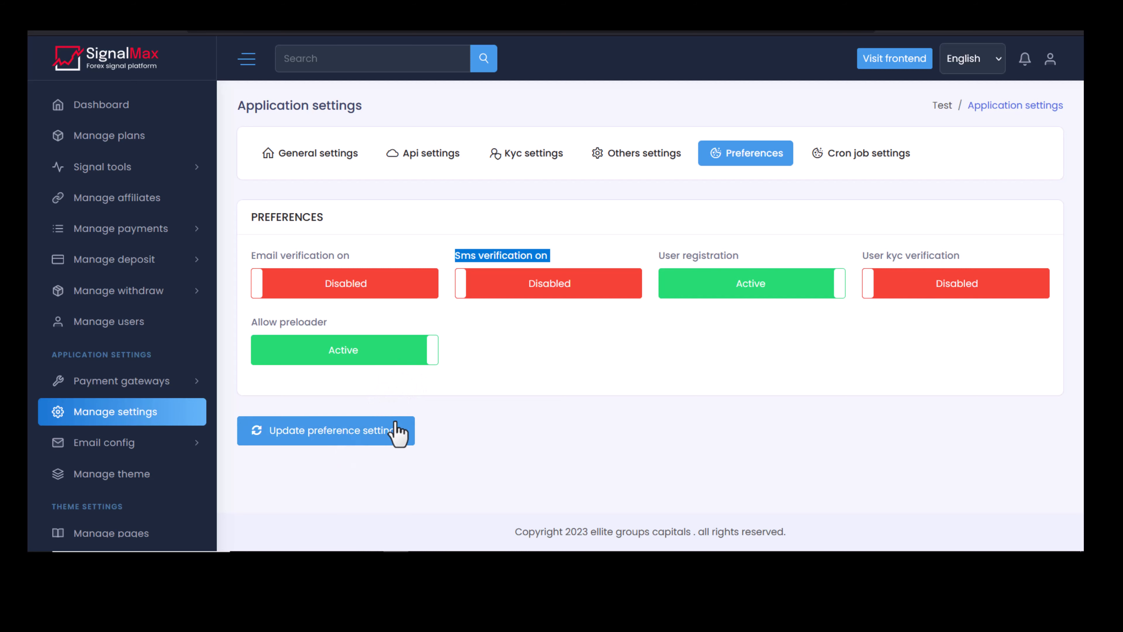
# Copy the trading-return cron URL from the Cron job settings tab.
pyautogui.click(840, 158)
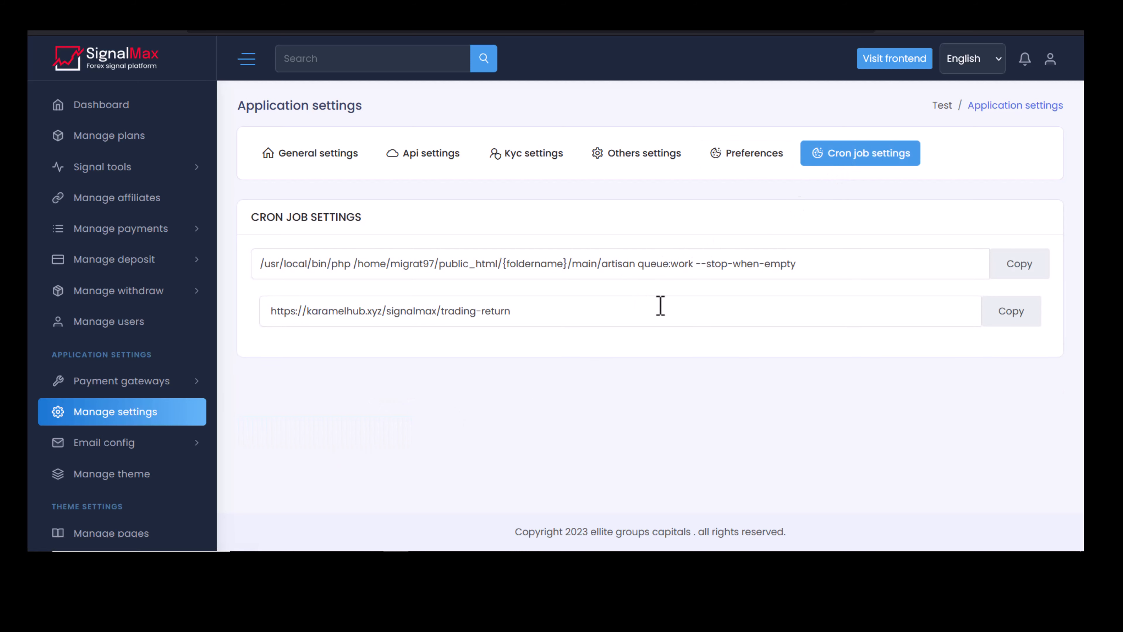
pyautogui.click(1013, 319)
pyautogui.click(573, 392)
# View the SMTP email configuration, then go to the Email templates list.
pyautogui.click(119, 443)
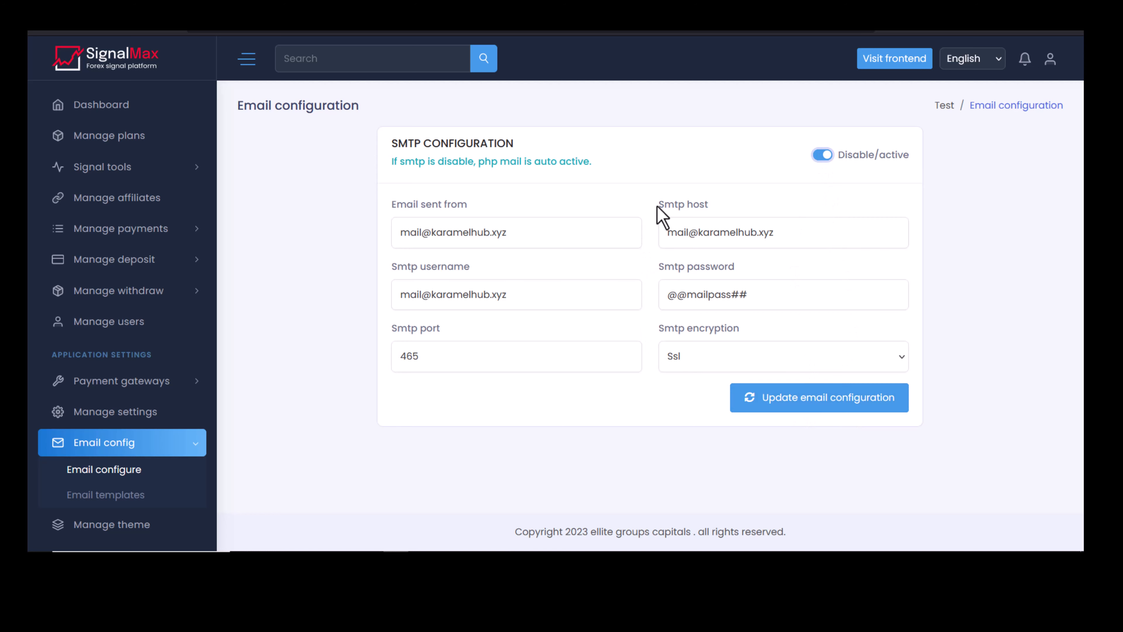
pyautogui.click(107, 495)
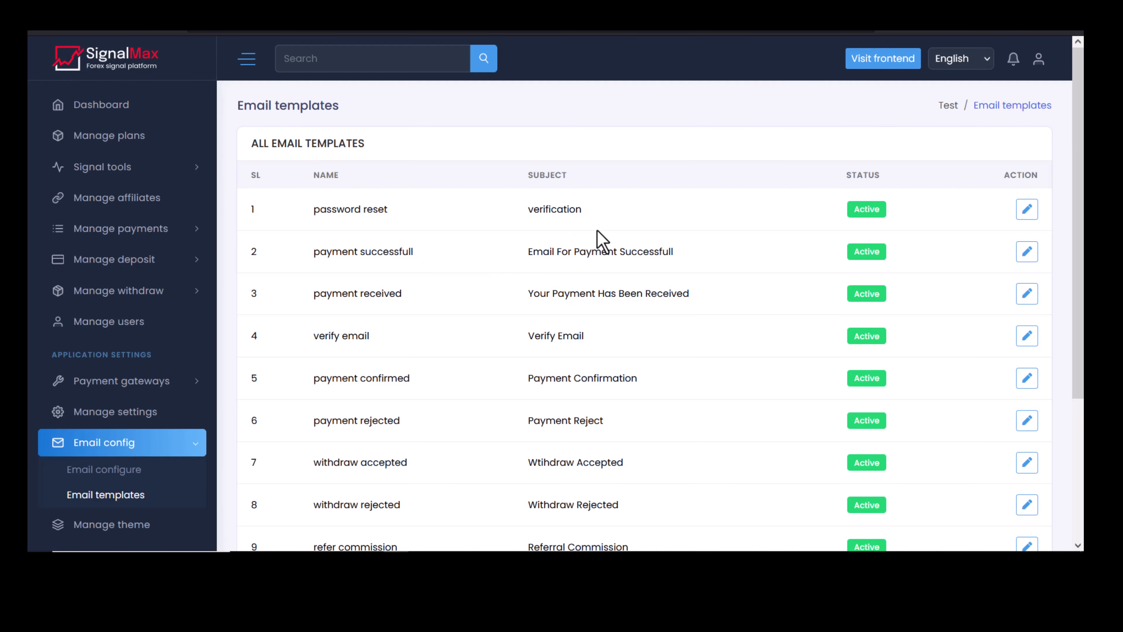
# Scroll through the email templates list, all marked Active.
pyautogui.scroll(-4, 601, 235)
pyautogui.scroll(4, 502, 292)
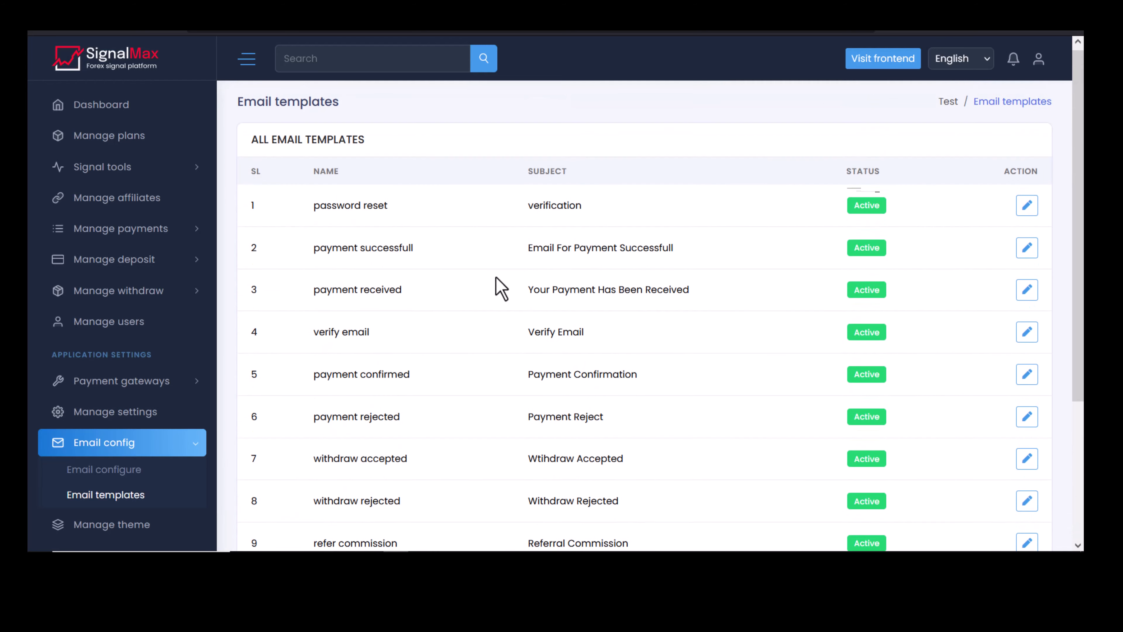
pyautogui.scroll(-5, 520, 225)
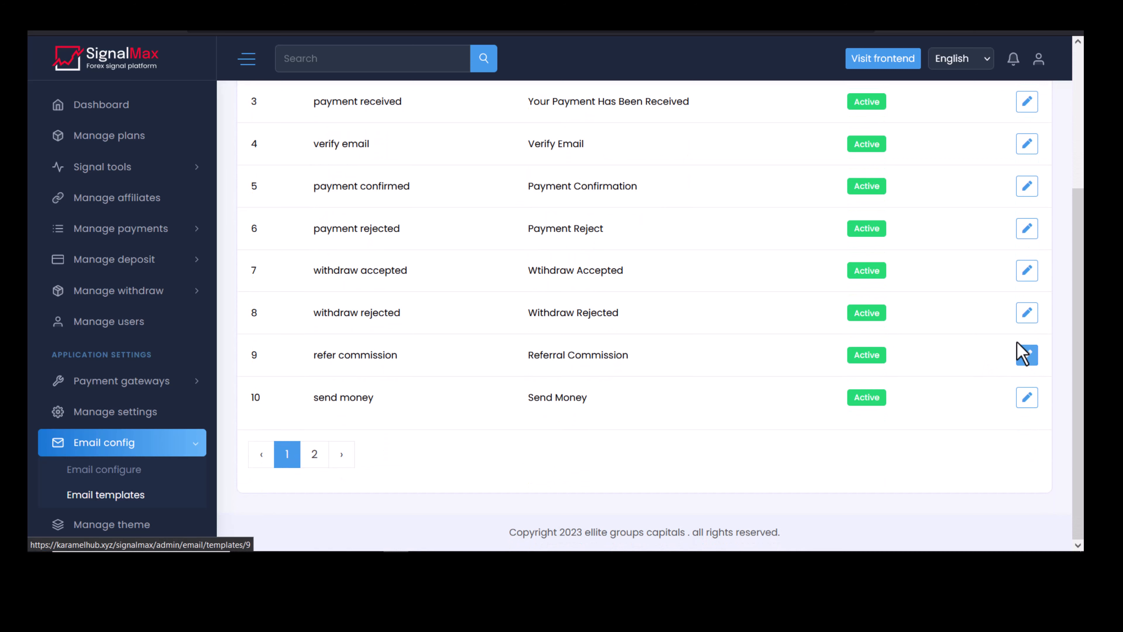
# Inspect the refer commission template's edit page, then return and go to Manage theme.
pyautogui.click(1027, 357)
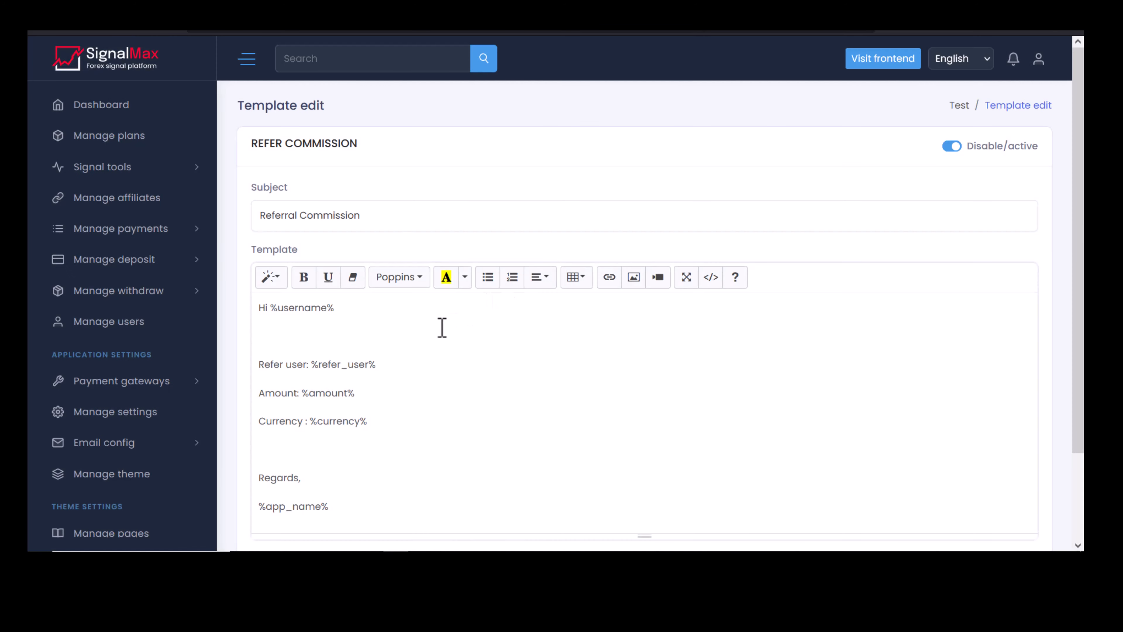
pyautogui.scroll(-3, 442, 327)
pyautogui.scroll(3, 401, 305)
pyautogui.hotkey('alt', 'Left')
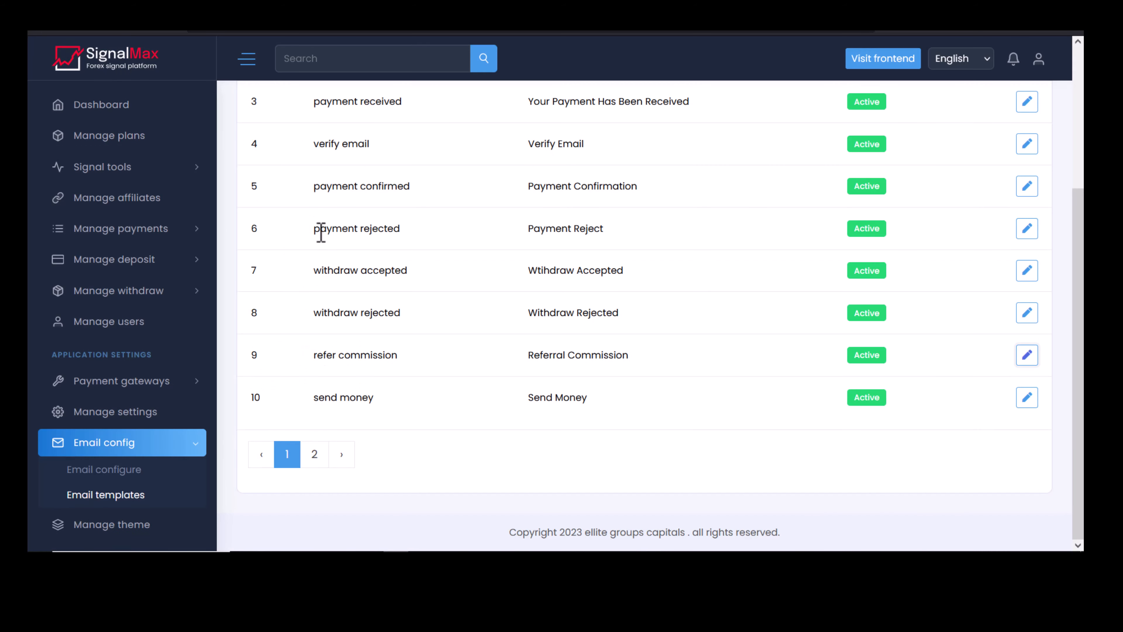
pyautogui.scroll(-5, 133, 465)
pyautogui.click(51, 310)
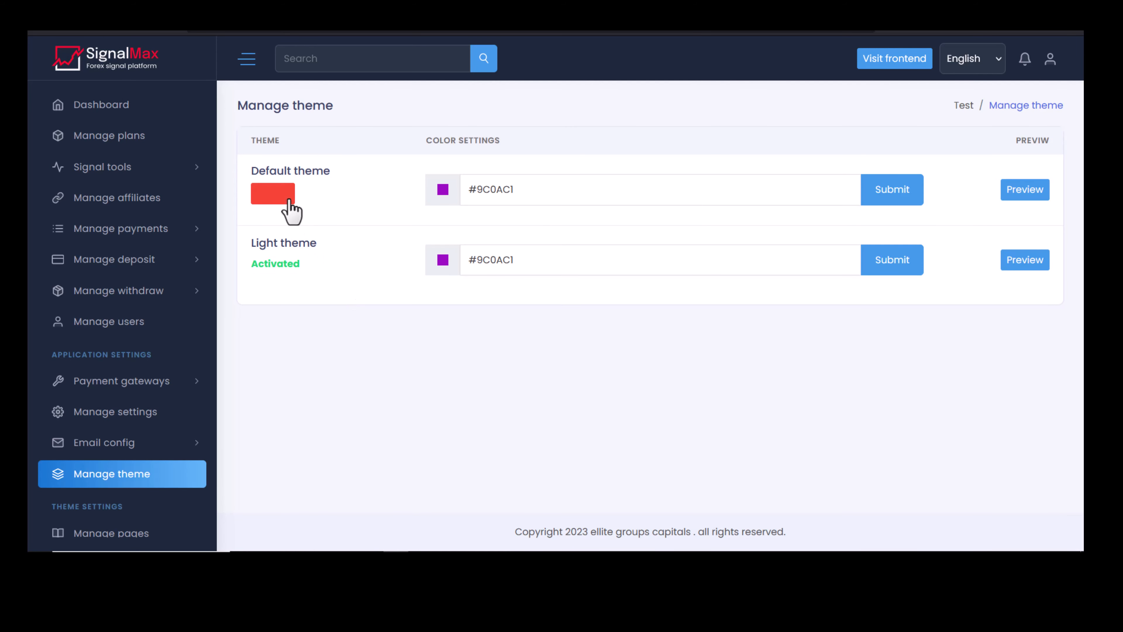
# Preview the site with the Default theme, coloured #9C0AC1.
pyautogui.moveTo(333, 171); pyautogui.dragTo(244, 164)
pyautogui.moveTo(321, 247); pyautogui.dragTo(259, 239)
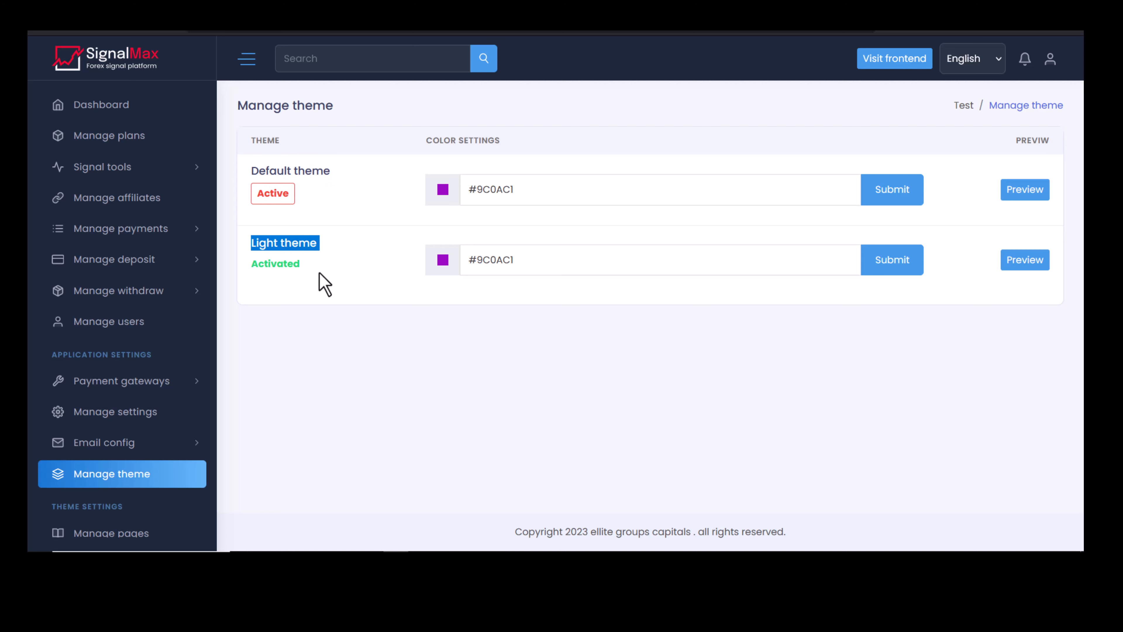
pyautogui.click(549, 195)
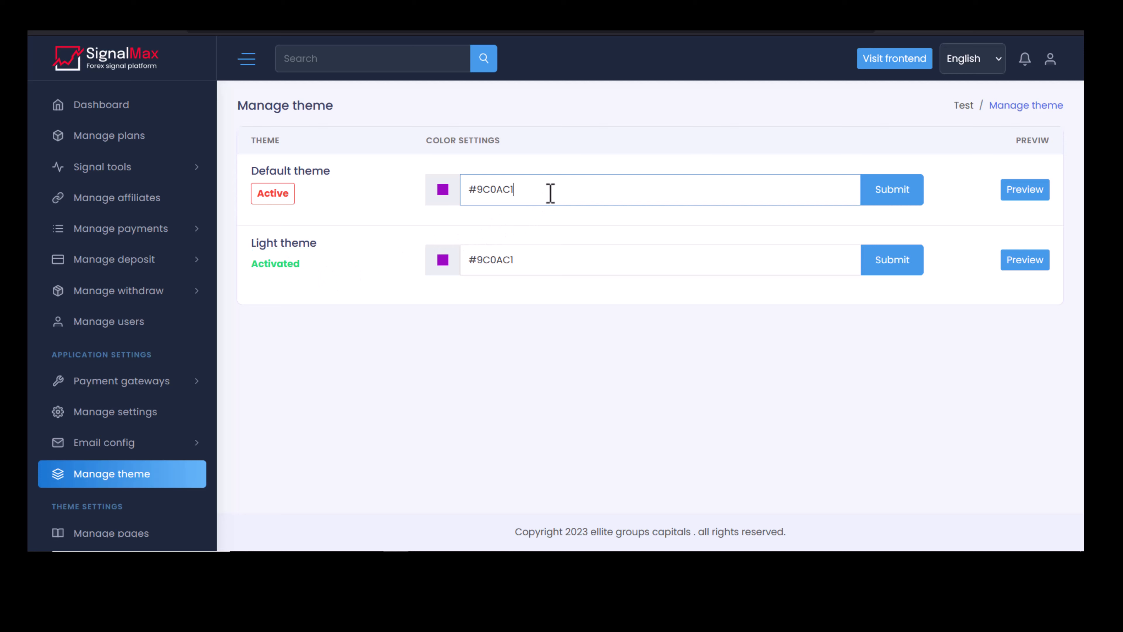
pyautogui.click(1026, 195)
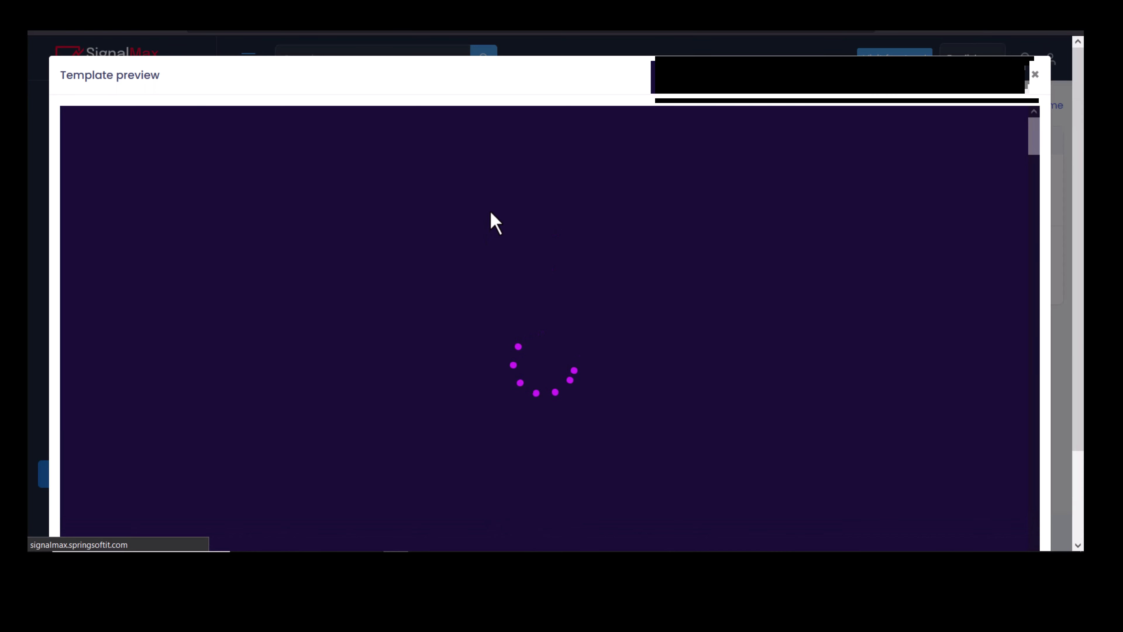
pyautogui.scroll(-5, 428, 219)
pyautogui.scroll(10, 438, 243)
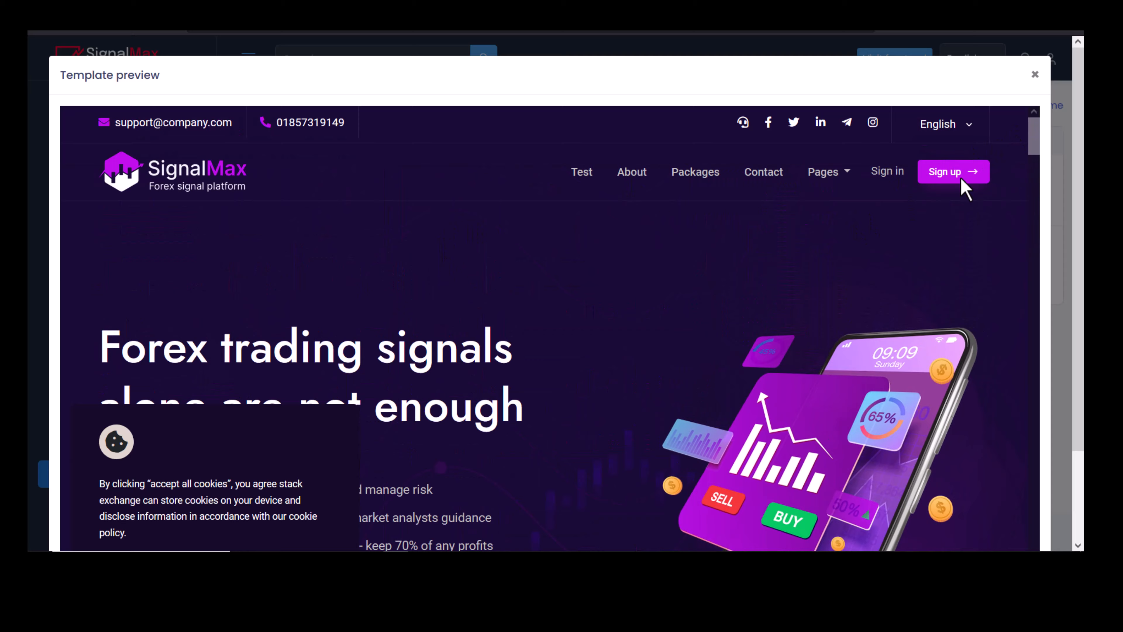
pyautogui.click(1035, 74)
# Preview the site with the Light theme, then go to Manage pages.
pyautogui.click(1025, 260)
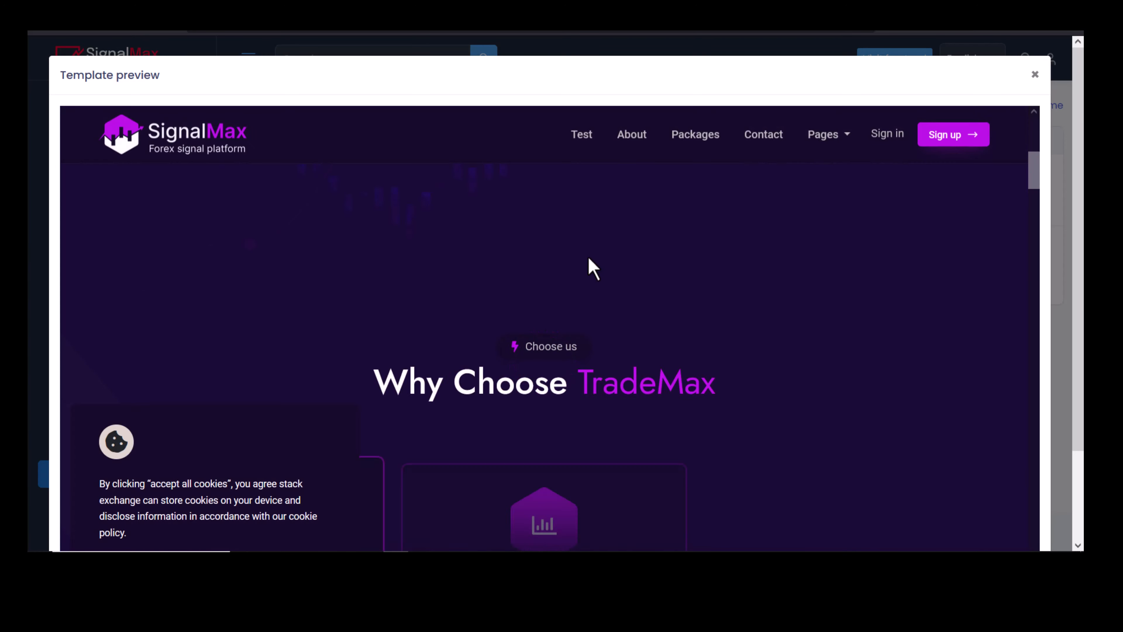
pyautogui.scroll(5, 588, 258)
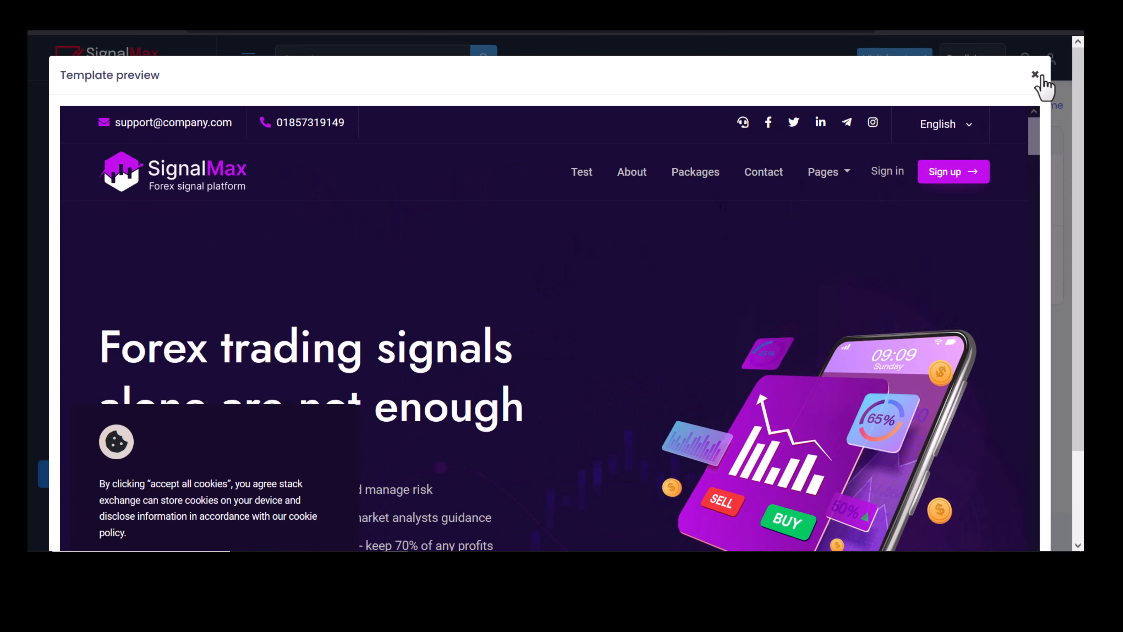
pyautogui.click(1040, 76)
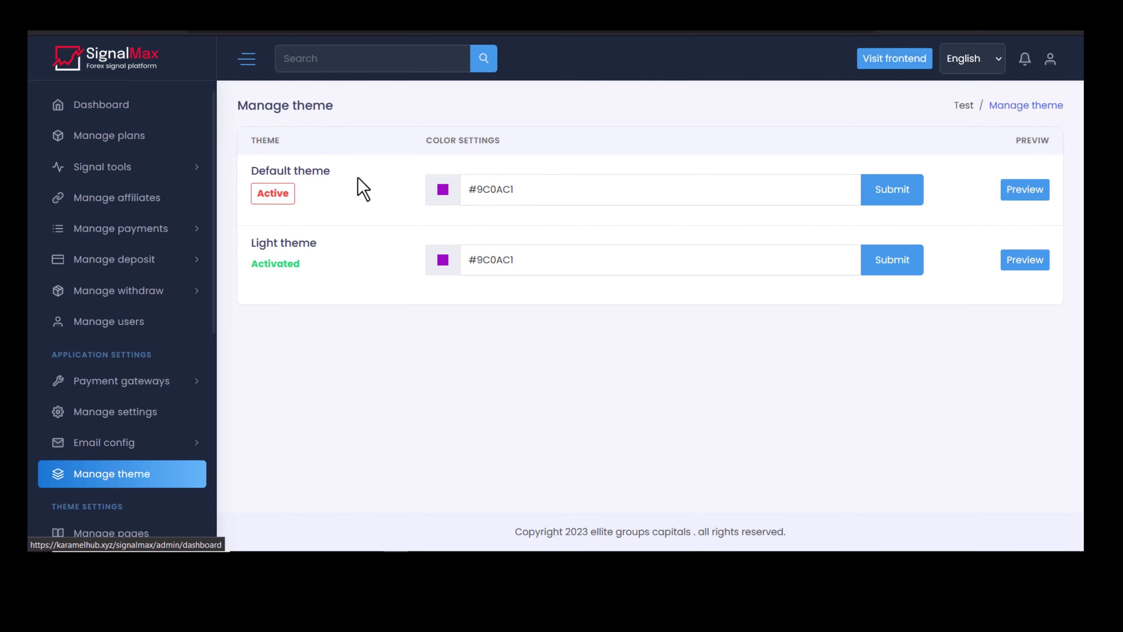
pyautogui.click(892, 259)
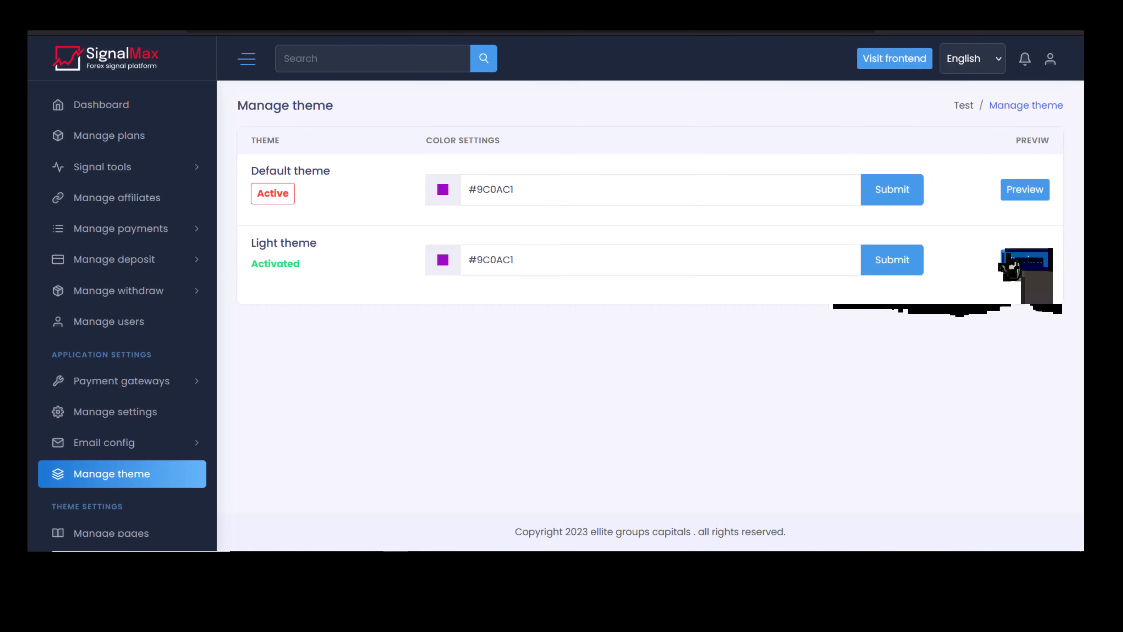
pyautogui.click(1013, 258)
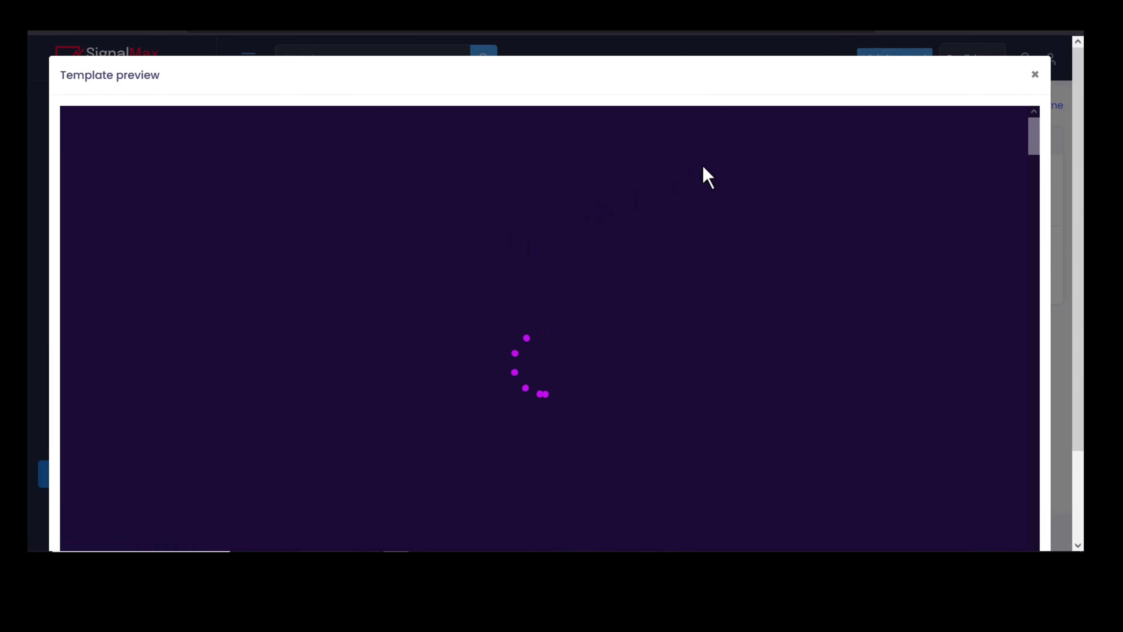
pyautogui.click(1034, 75)
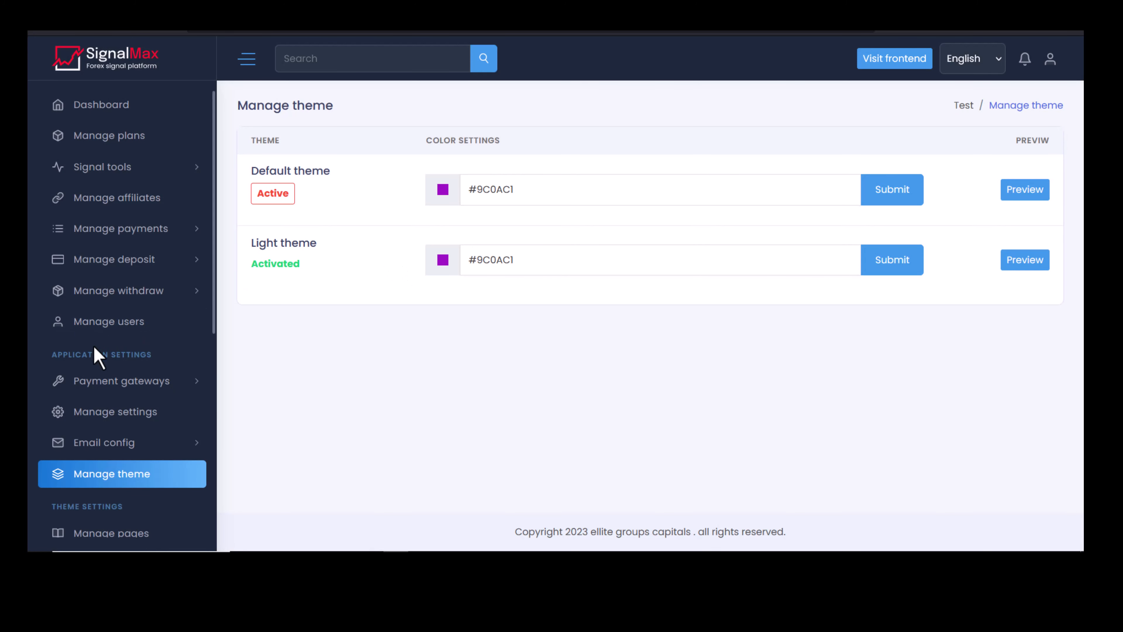
pyautogui.scroll(-5, 95, 356)
pyautogui.click(116, 315)
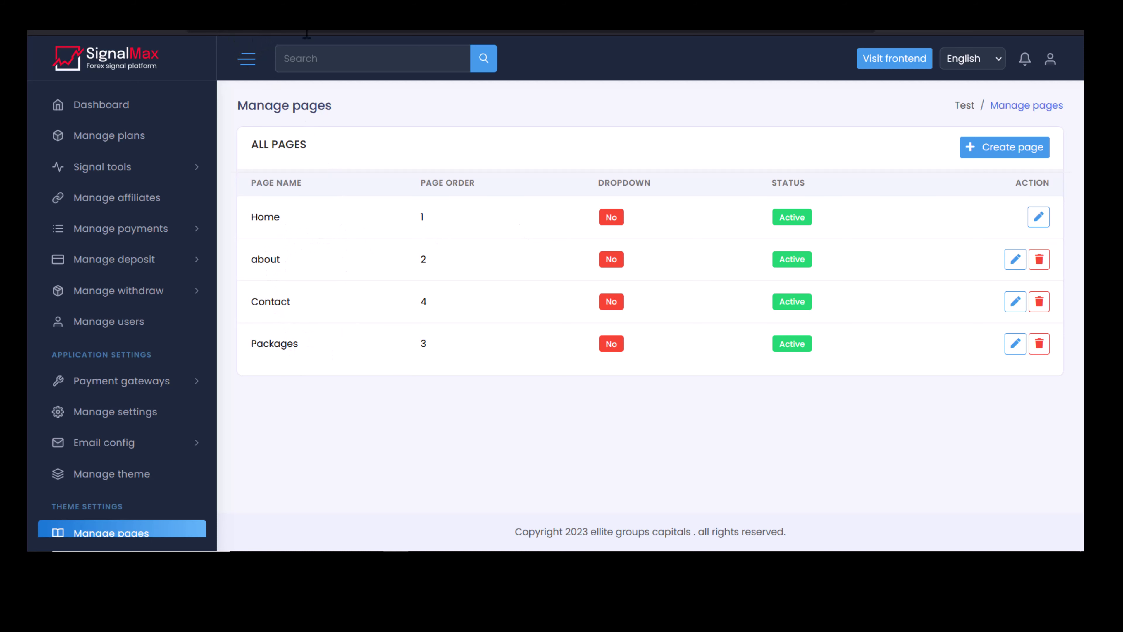
# Load the live SignalMax site in a new browser tab.
pyautogui.click(194, 32)
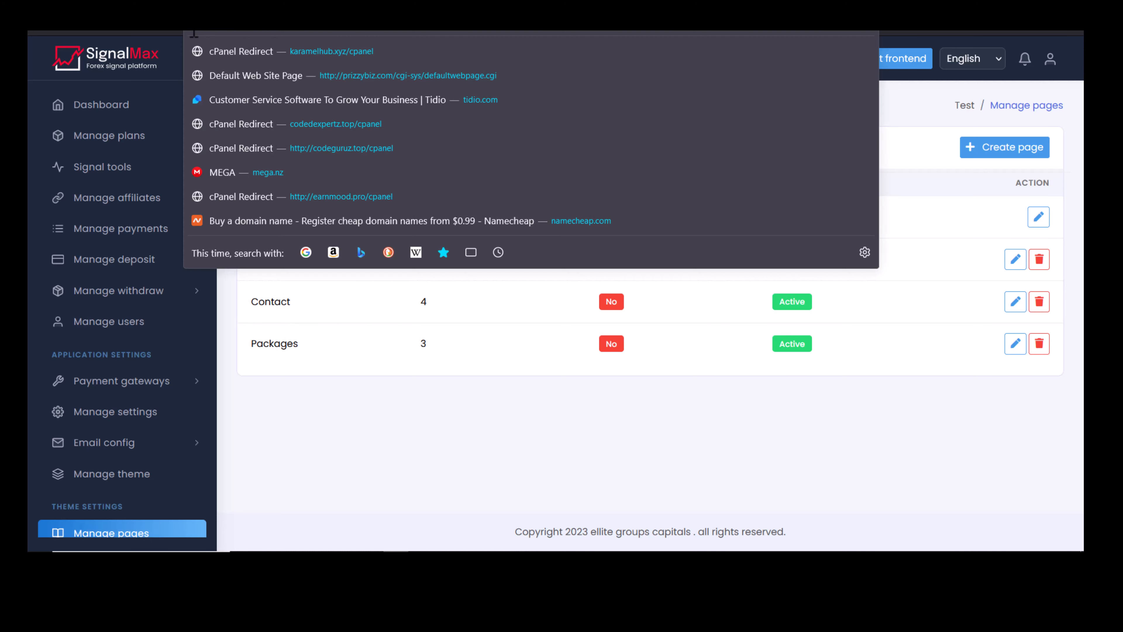
pyautogui.hotkey('ctrl', 't')
pyautogui.write('https://karamelhub.xyz/signalmax')
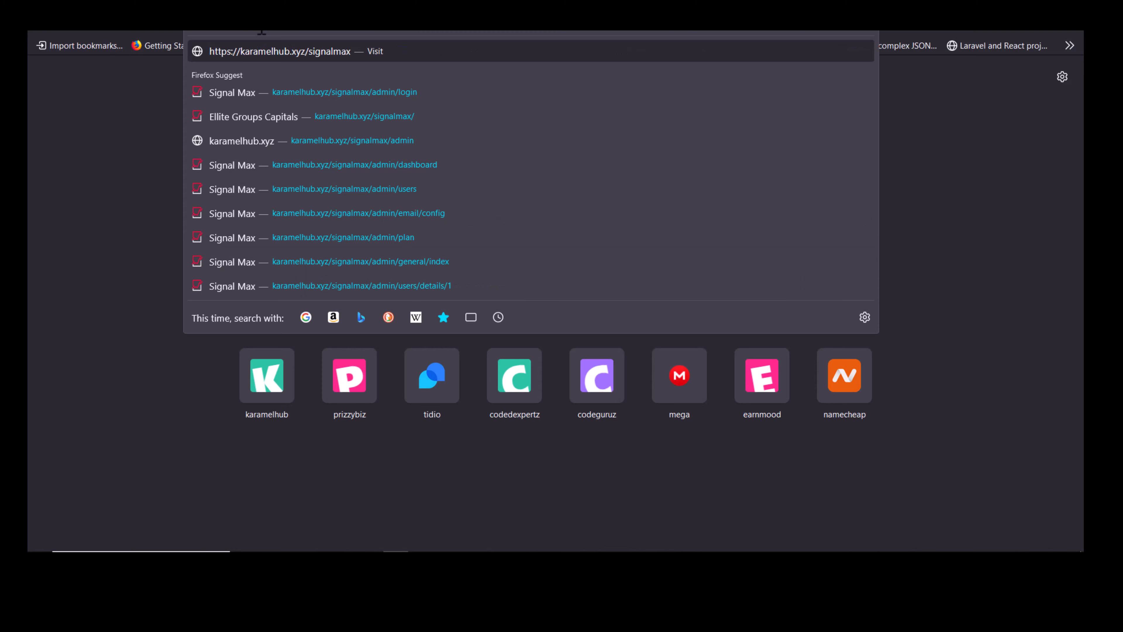
pyautogui.press('Return')
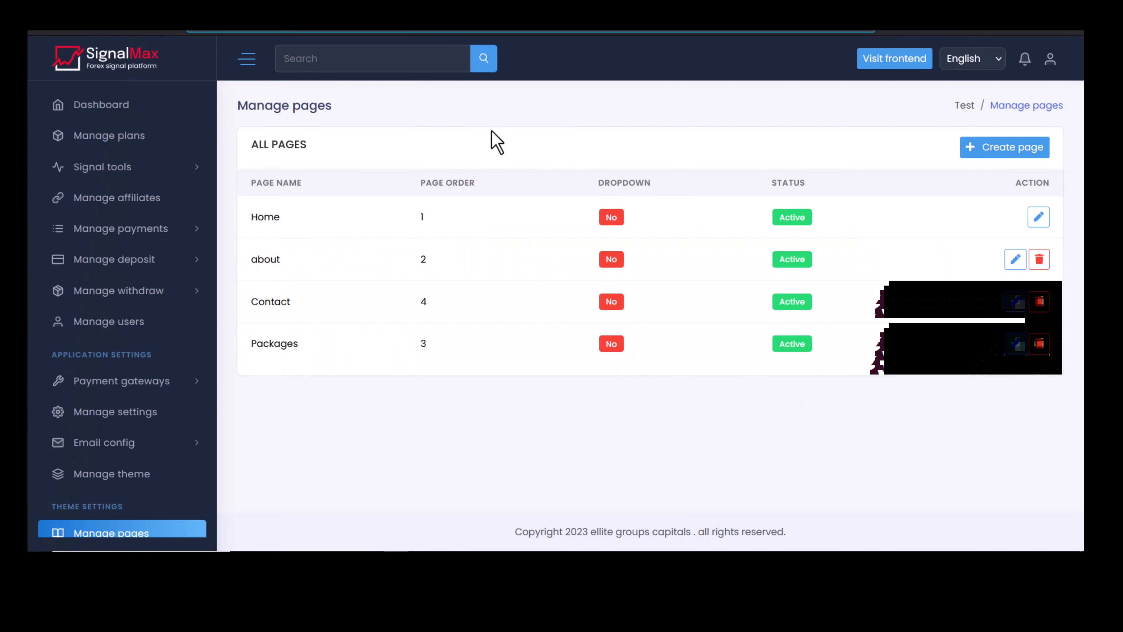
# Edit the Home page and inspect its Select widgets list without adding one.
pyautogui.click(1038, 218)
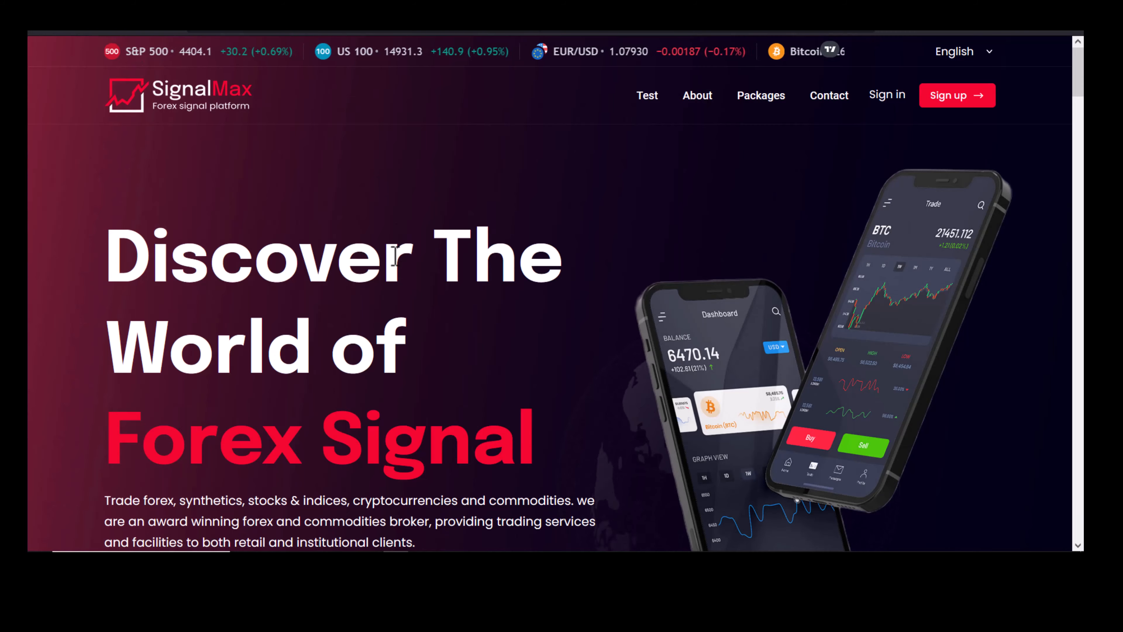
pyautogui.scroll(-5, 383, 246)
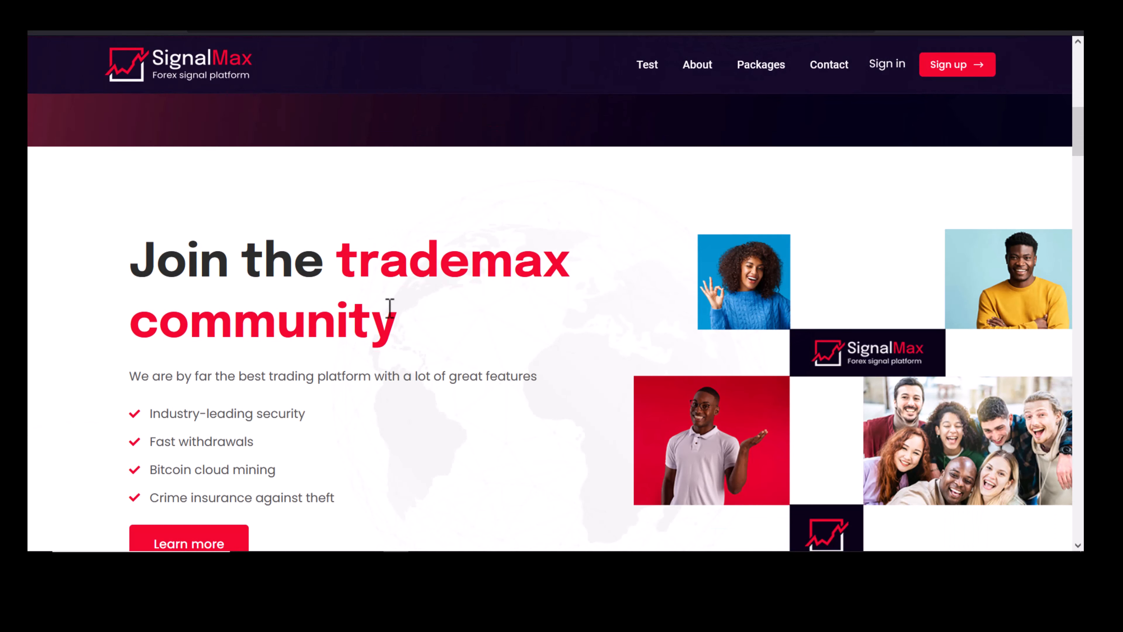
pyautogui.scroll(-5, 389, 307)
pyautogui.scroll(-5, 331, 284)
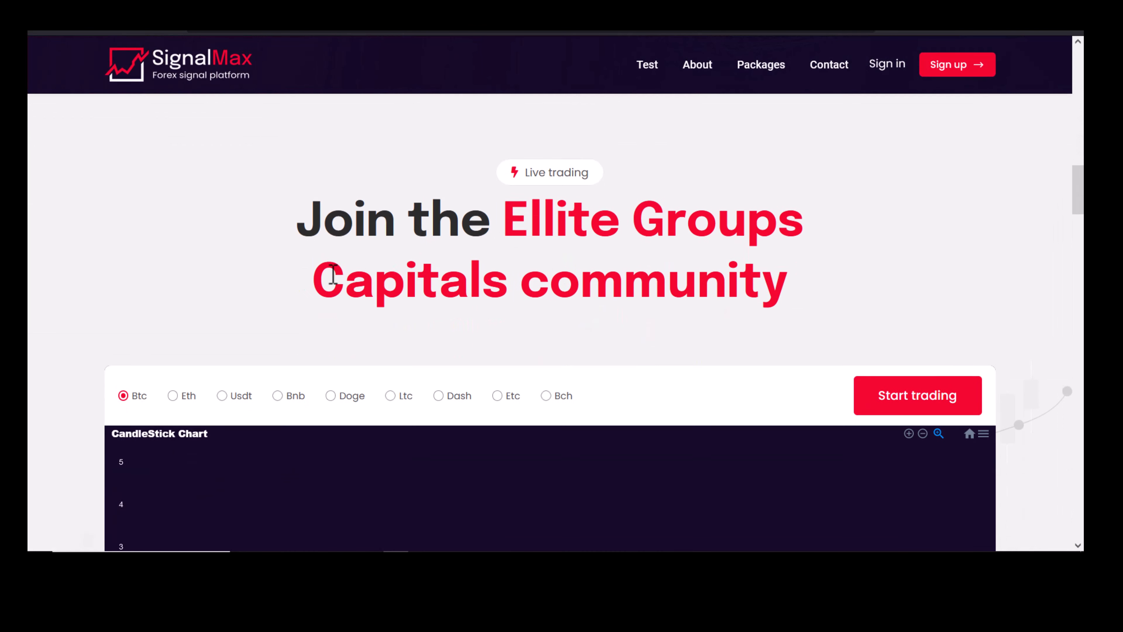
pyautogui.scroll(-10, 332, 267)
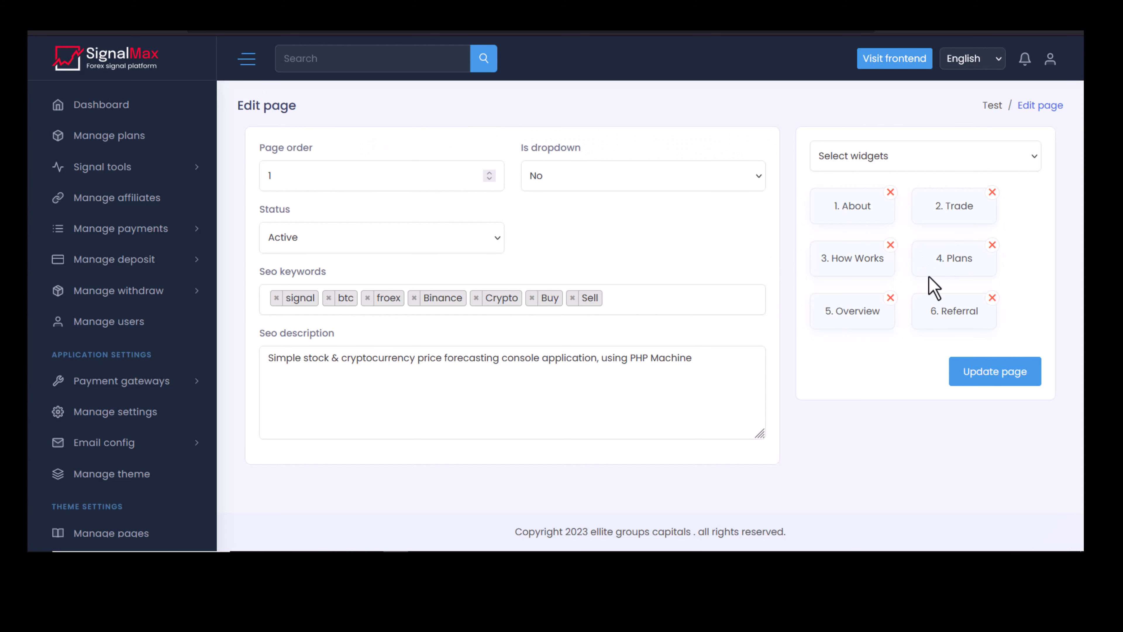
pyautogui.click(916, 160)
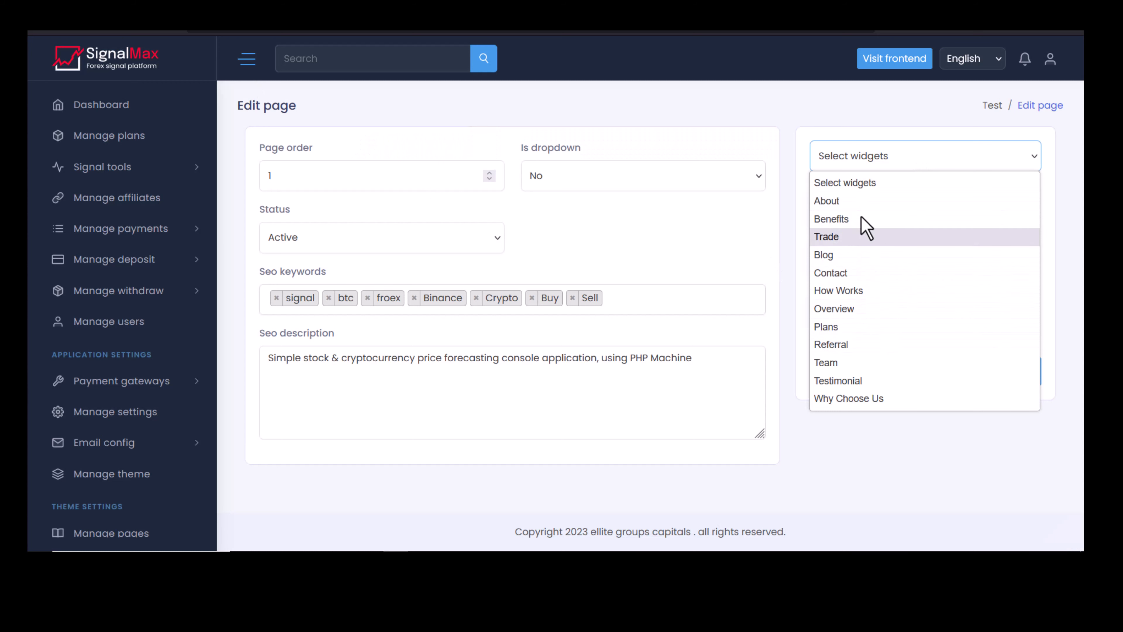
pyautogui.click(908, 458)
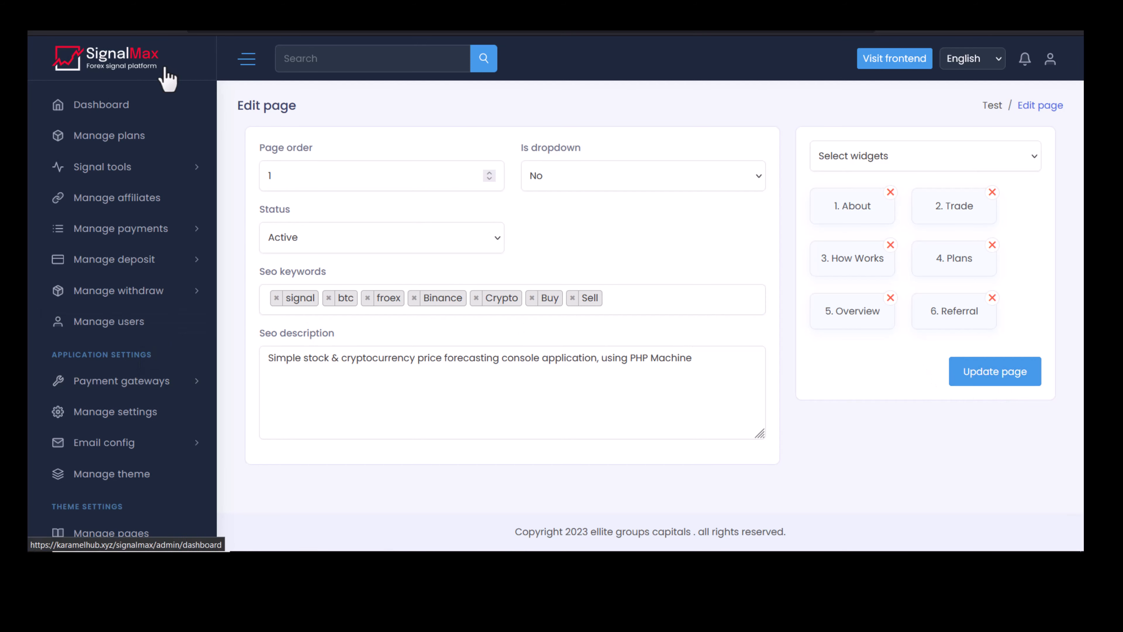
# Return to the pages list and go to Manage frontend.
pyautogui.click(52, 35)
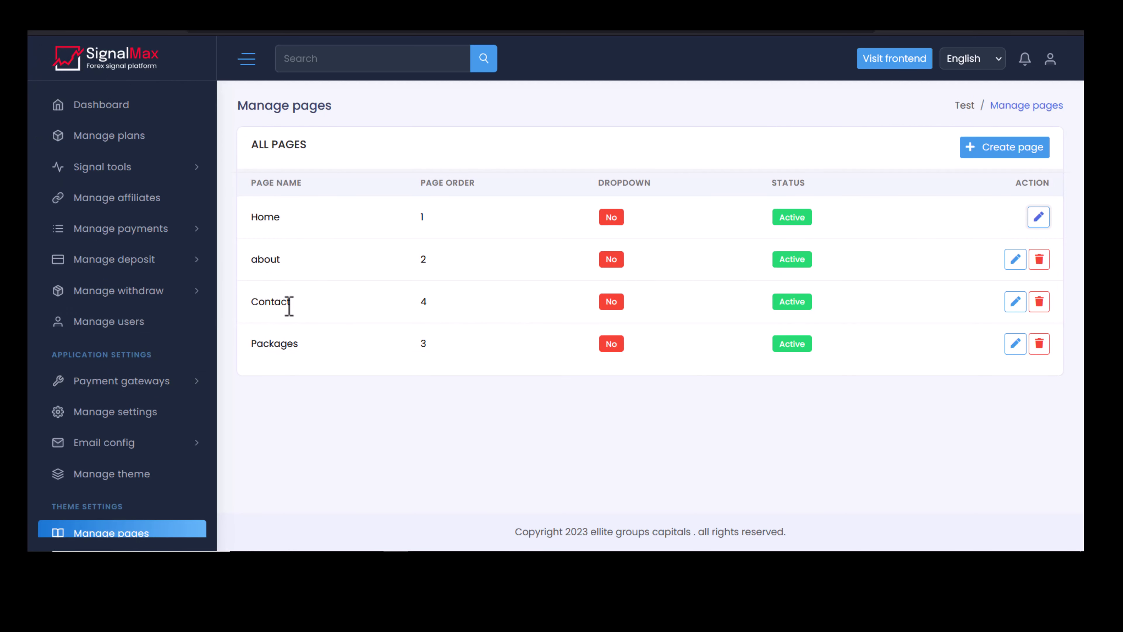
pyautogui.scroll(-5, 176, 354)
pyautogui.click(138, 343)
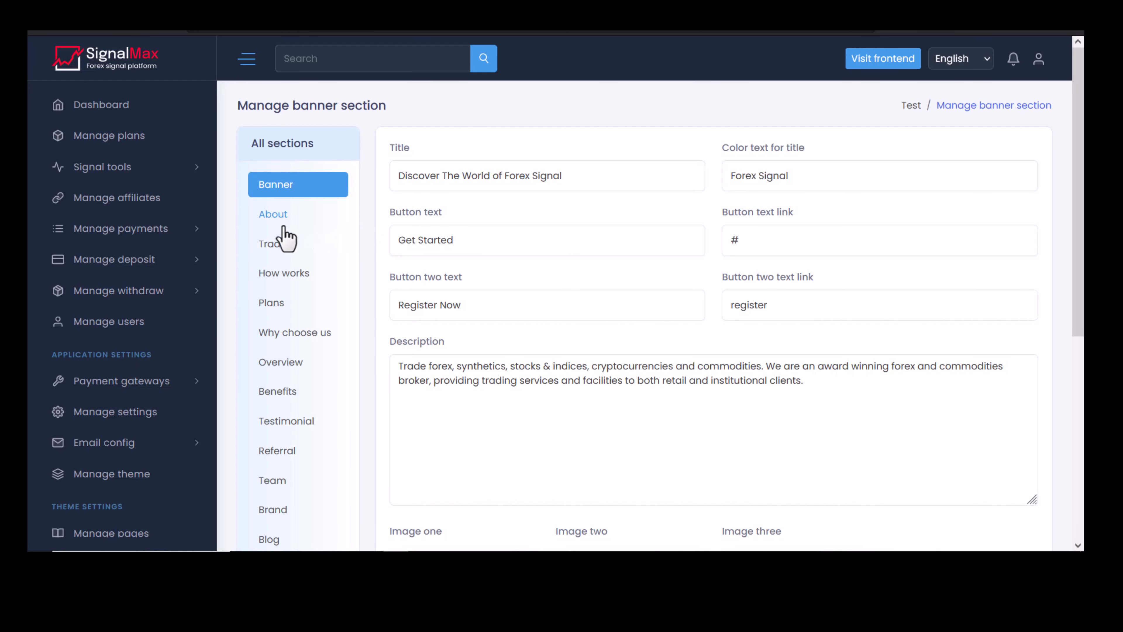
# Scroll the live frontend and Manage frontend sections to compare them.
pyautogui.scroll(-5, 493, 301)
pyautogui.scroll(-3, 504, 318)
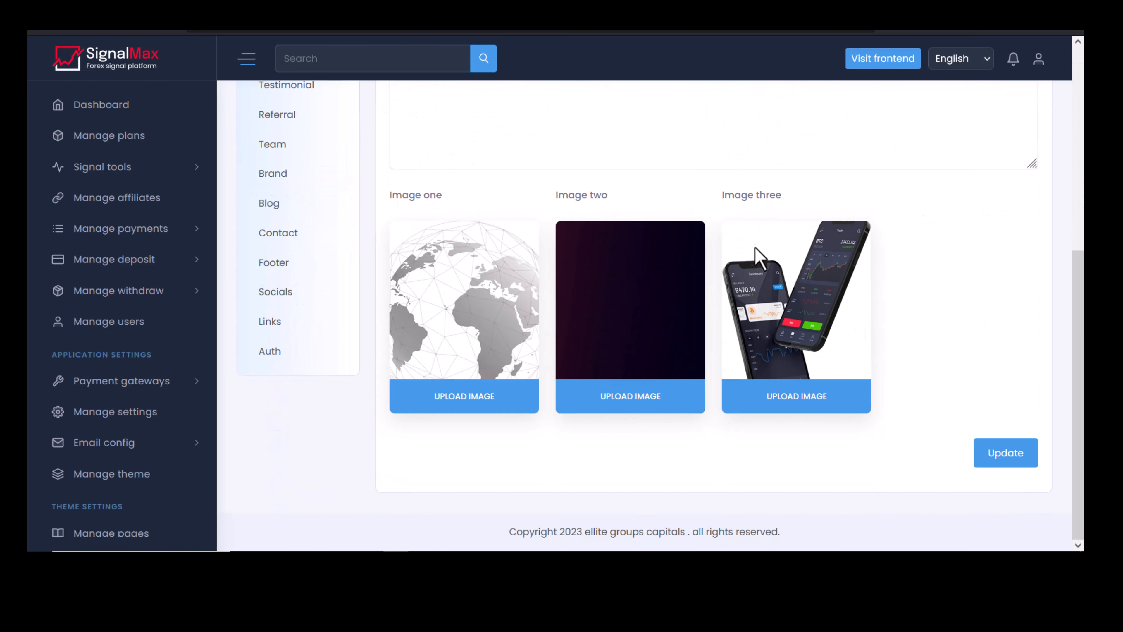
pyautogui.scroll(8, 659, 231)
pyautogui.scroll(-2, 506, 286)
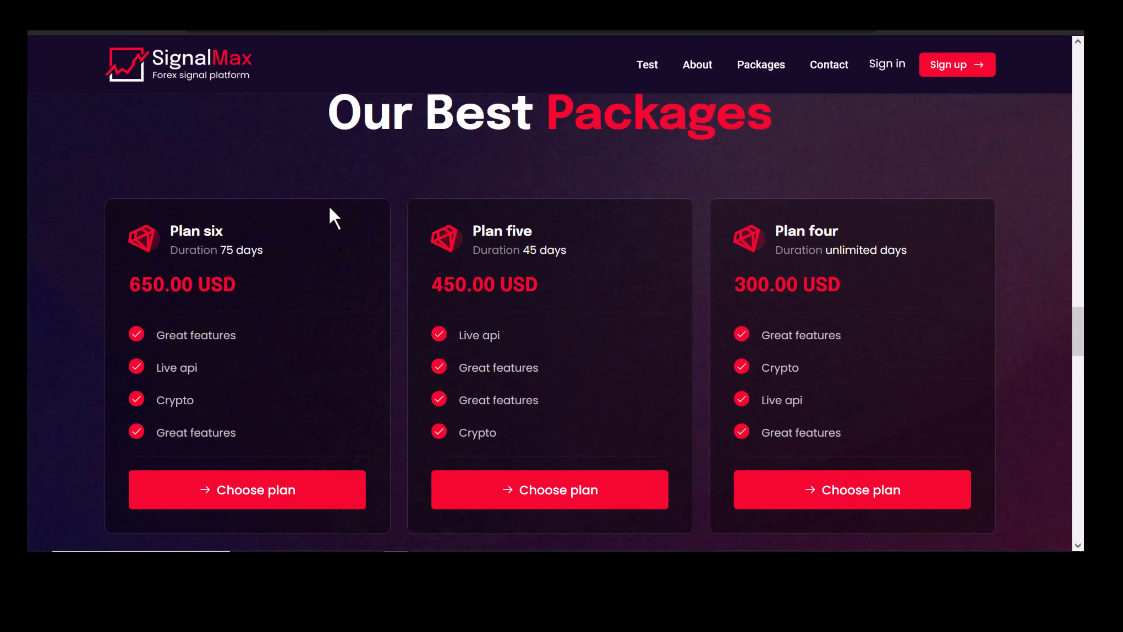
pyautogui.scroll(15, 321, 214)
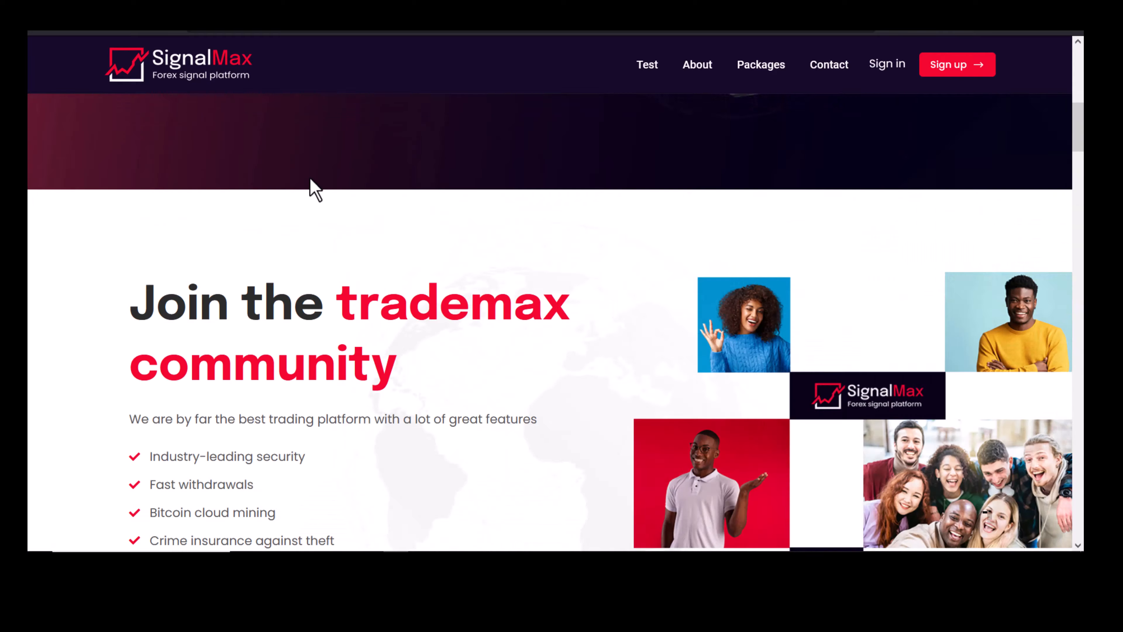
pyautogui.scroll(-2, 220, 235)
pyautogui.moveTo(104, 427); pyautogui.dragTo(416, 469)
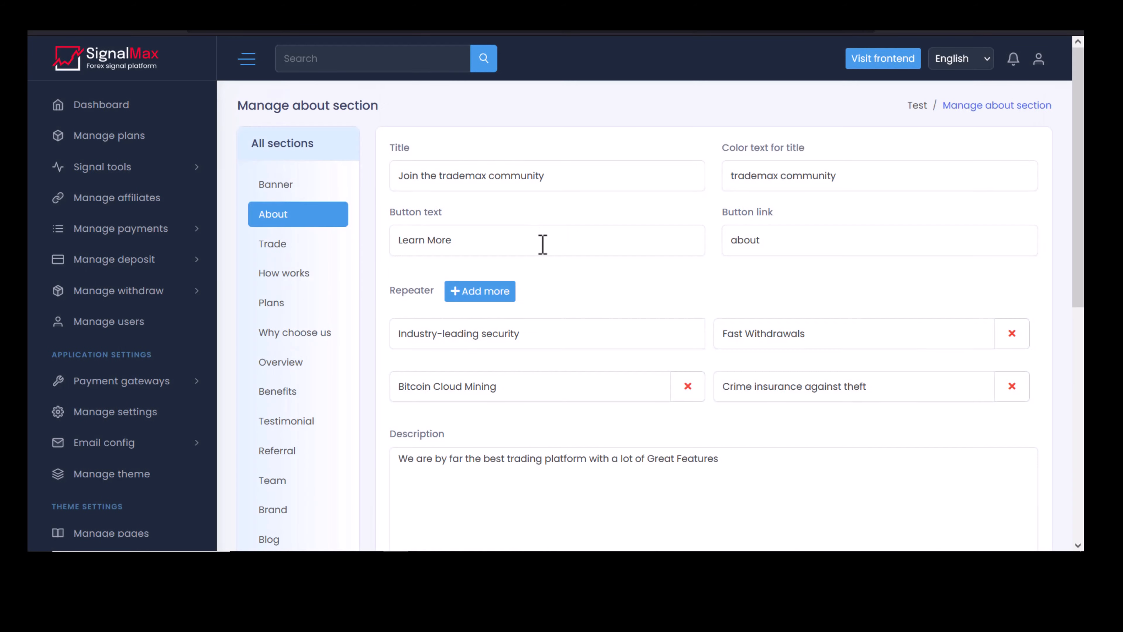
# Scroll through the About section: 'Join the trademax community' title, Learn More button, two images.
pyautogui.scroll(-5, 542, 244)
pyautogui.scroll(-4, 542, 252)
pyautogui.scroll(8, 531, 246)
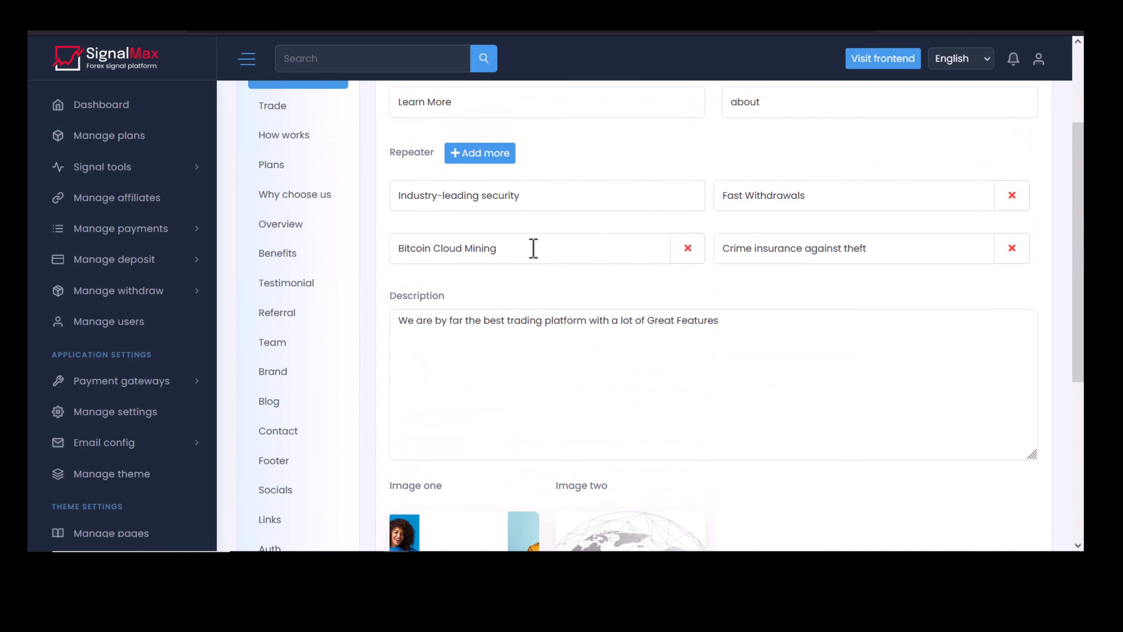
pyautogui.scroll(-10, 279, 257)
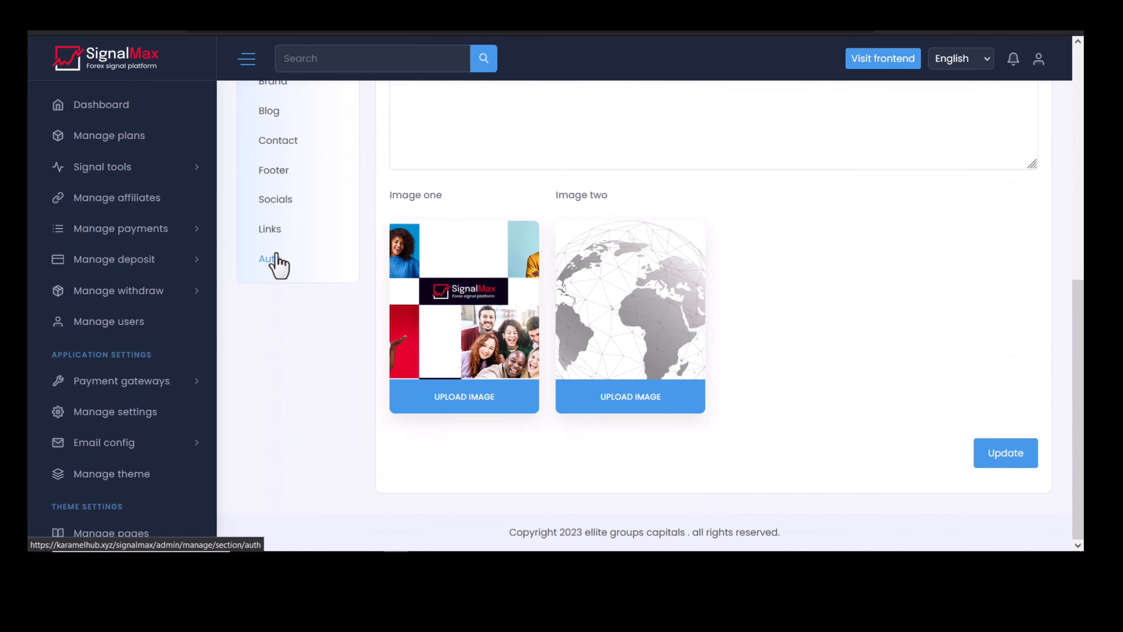
pyautogui.scroll(5, 281, 263)
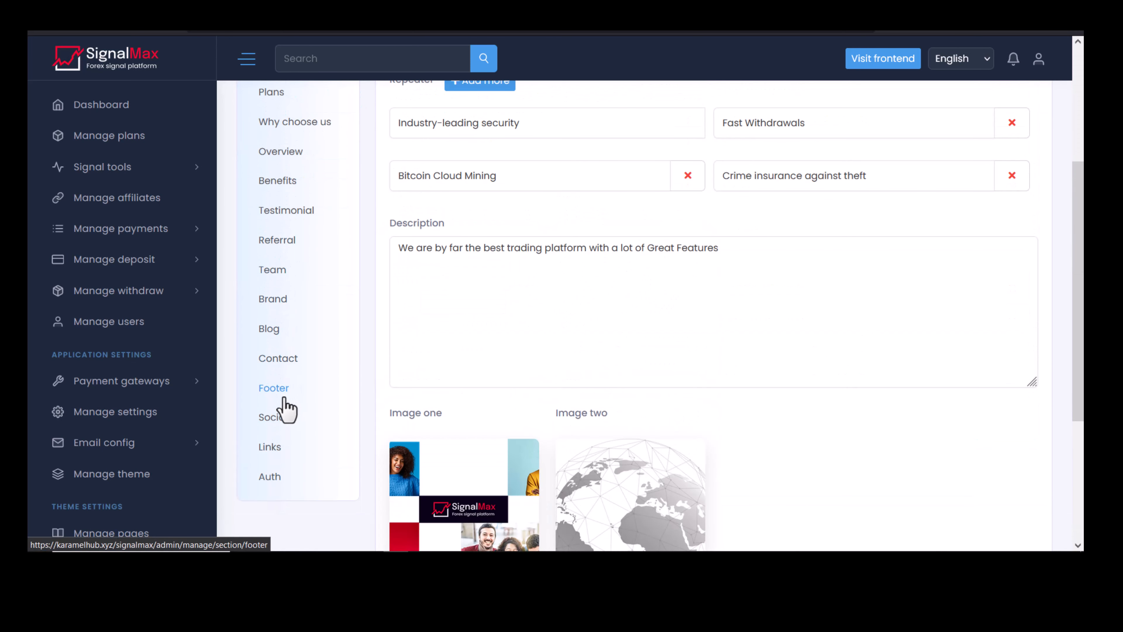
pyautogui.scroll(-3, 266, 438)
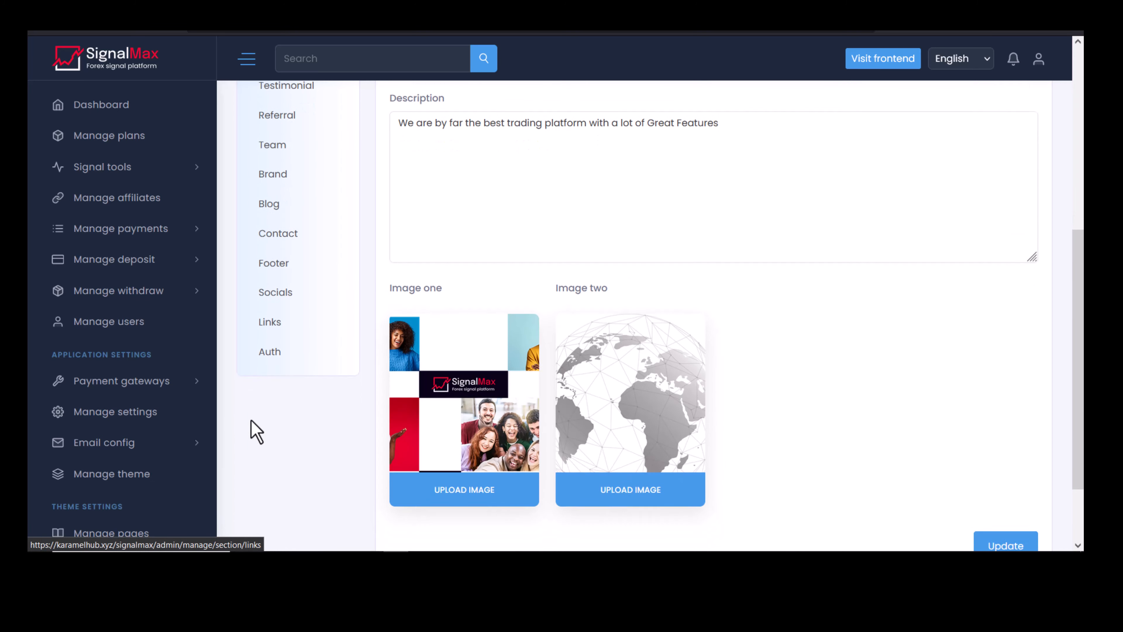
pyautogui.scroll(-5, 111, 403)
pyautogui.scroll(-5, 111, 404)
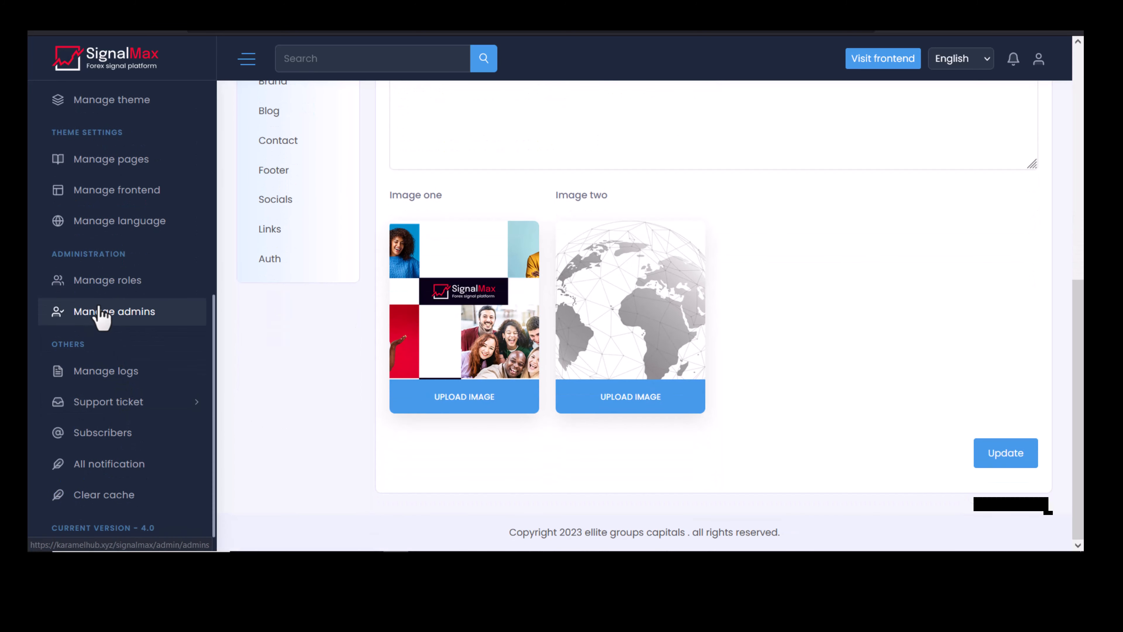
# View the languages (Spanish, English default) and close Add language without saving.
pyautogui.click(113, 224)
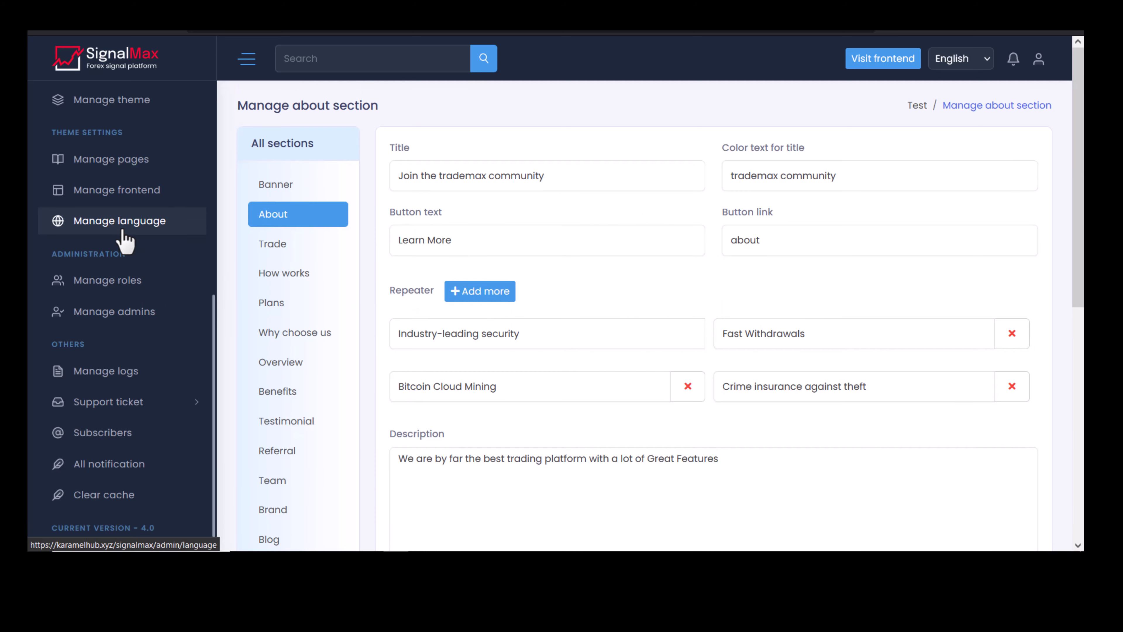
pyautogui.click(333, 215)
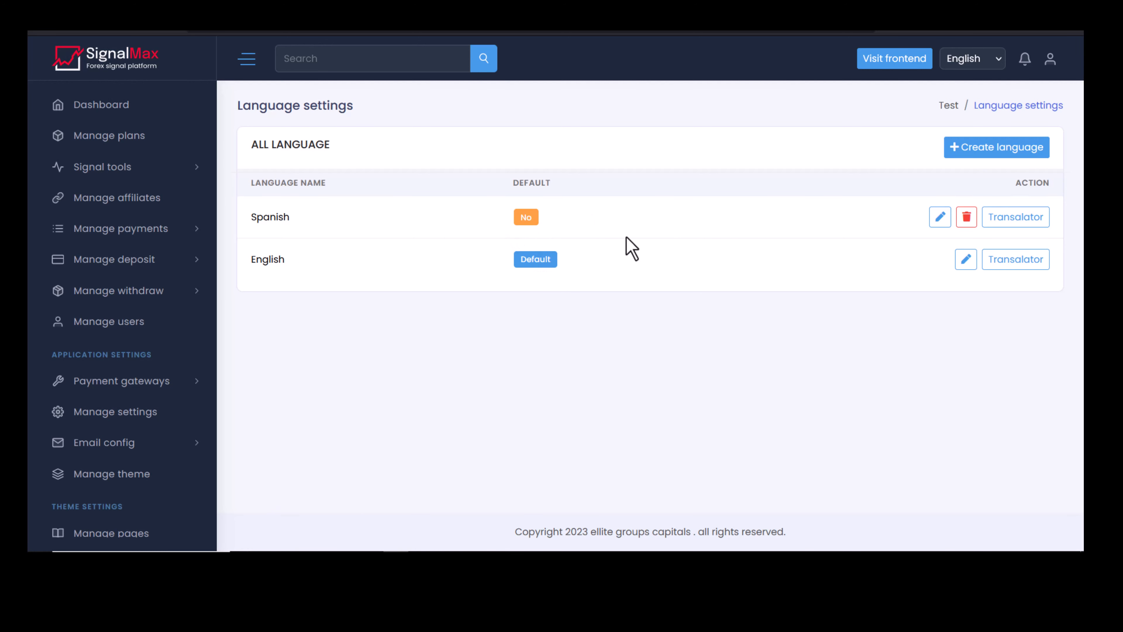
pyautogui.click(963, 153)
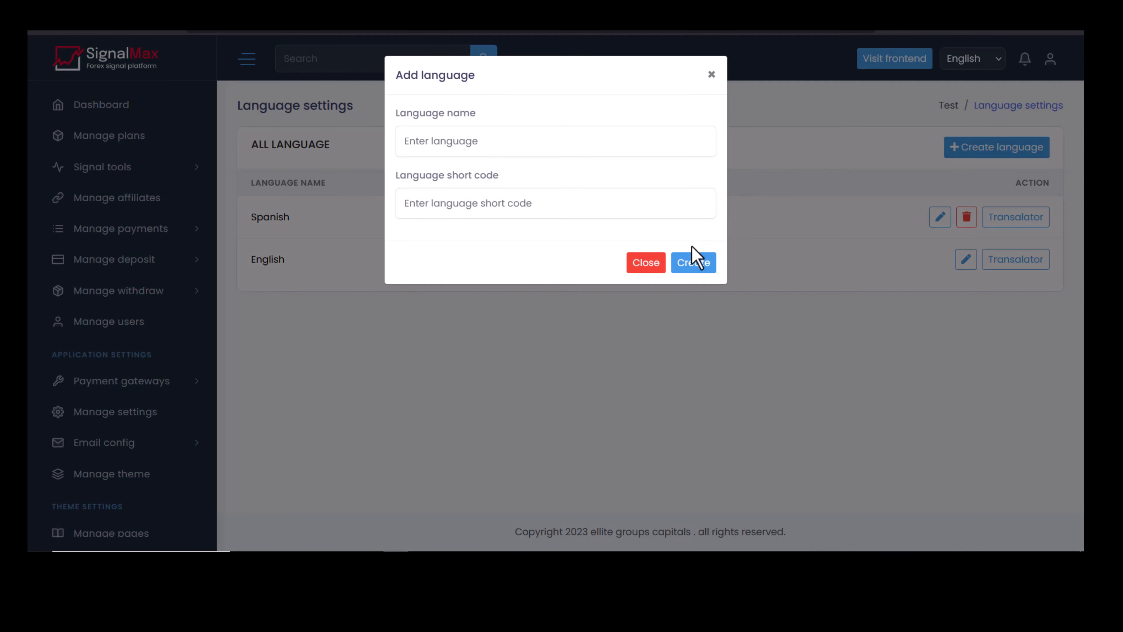
pyautogui.click(642, 259)
pyautogui.scroll(-5, 153, 392)
pyautogui.scroll(-3, 153, 392)
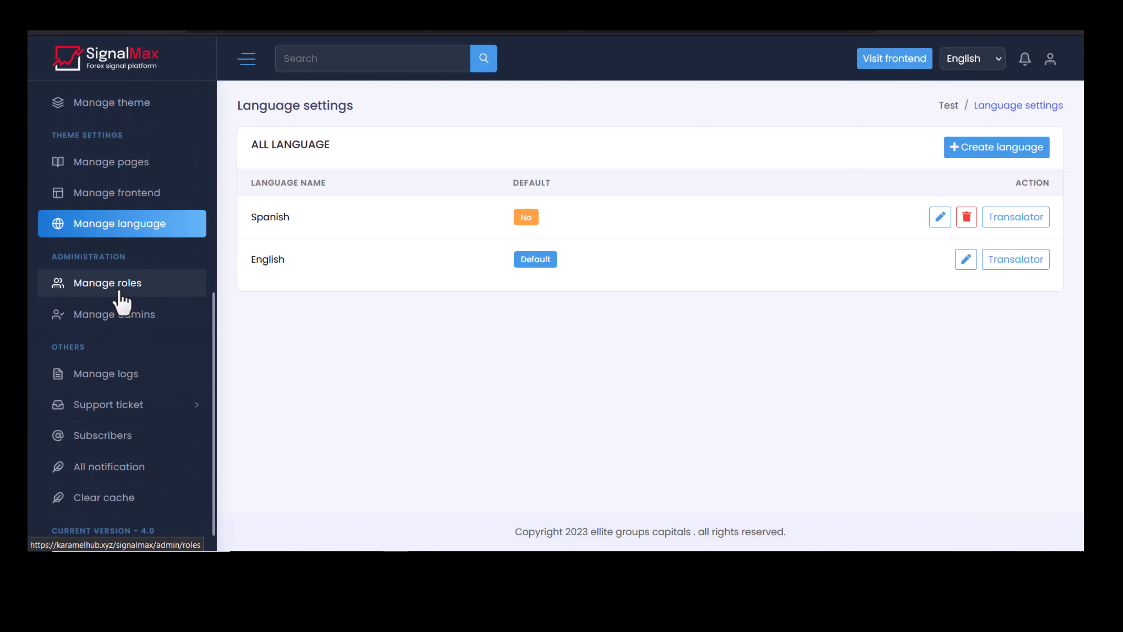
pyautogui.click(119, 286)
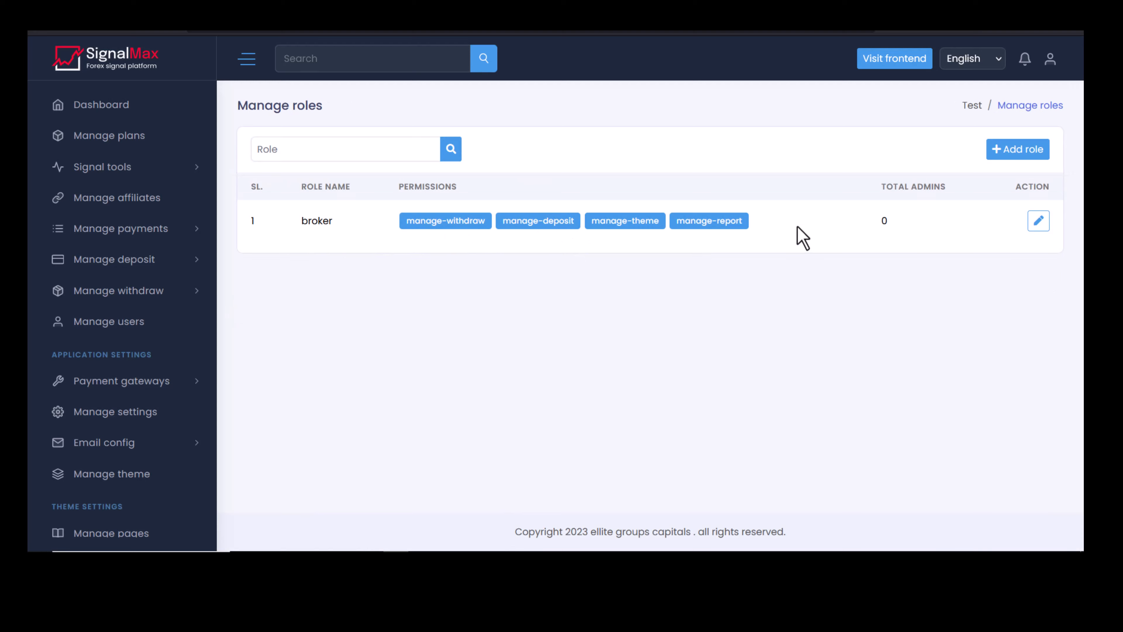
# Start a new admin role, view its available permissions, and close the form without creating it.
pyautogui.click(1001, 153)
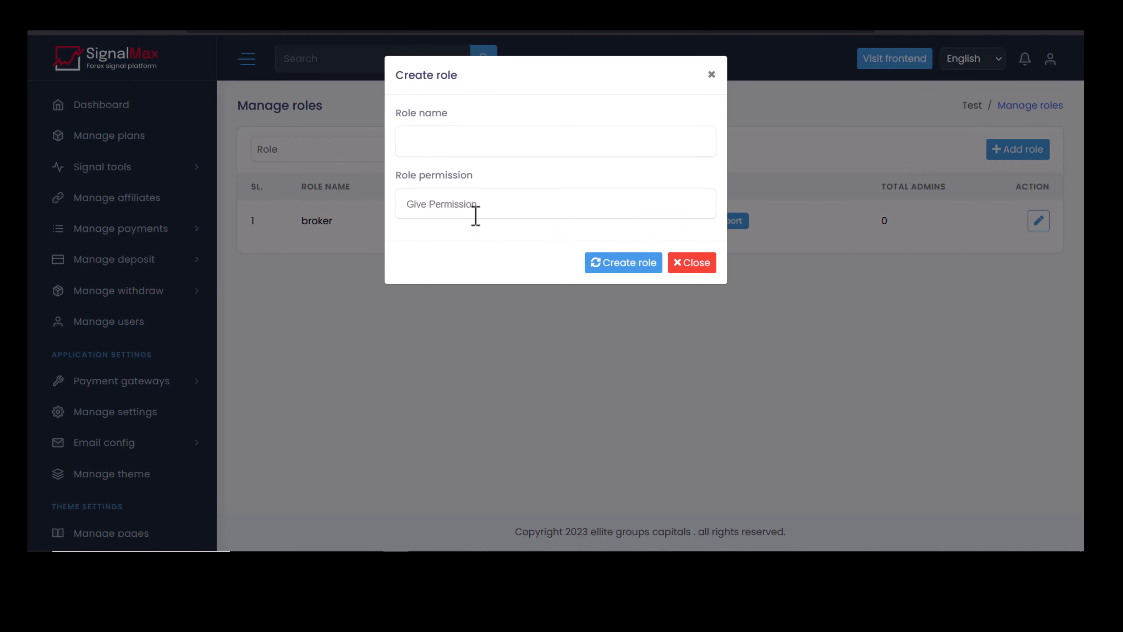
pyautogui.click(475, 215)
pyautogui.scroll(-3, 486, 323)
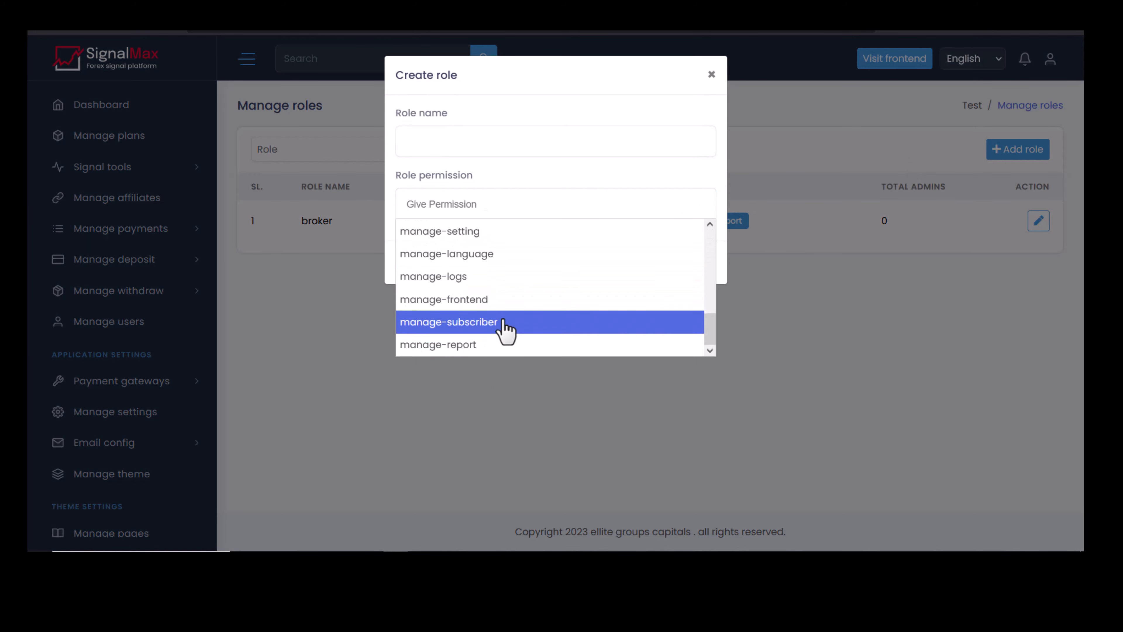
pyautogui.scroll(3, 504, 327)
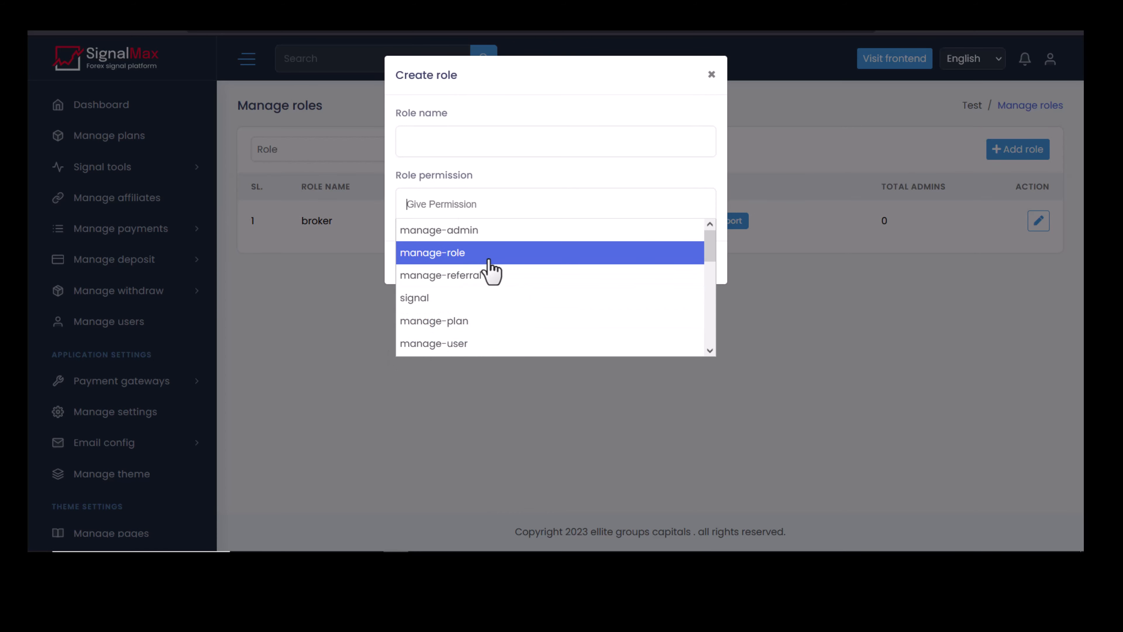
pyautogui.click(334, 284)
pyautogui.scroll(-7, 62, 407)
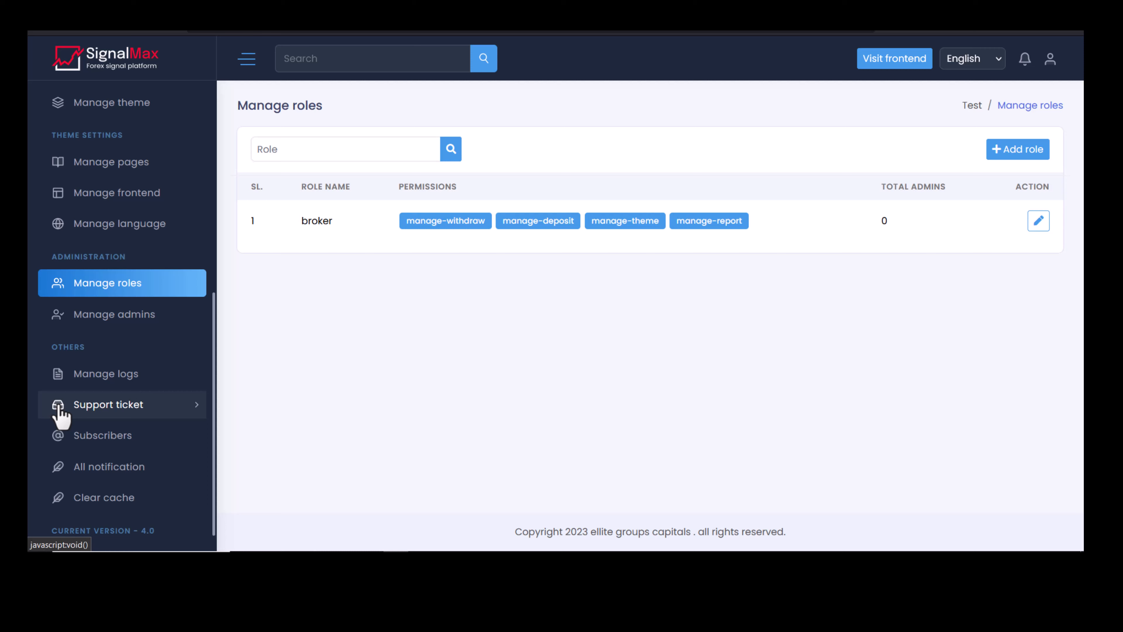
# Review the Manage admins list and the Manage logs transaction page.
pyautogui.click(109, 320)
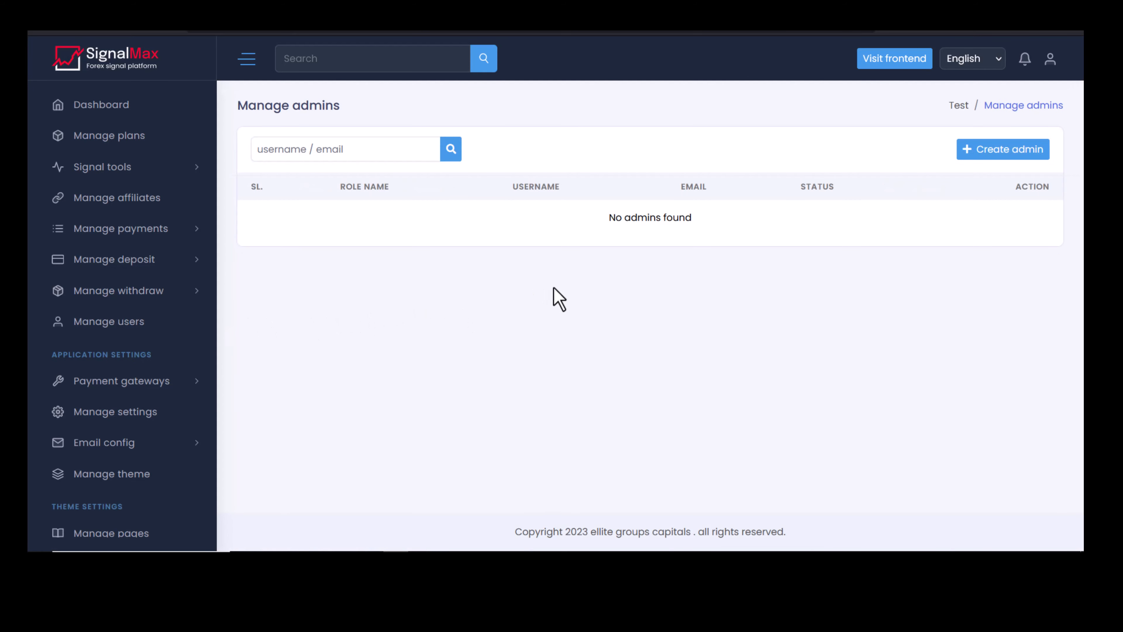
pyautogui.scroll(-3, 153, 389)
pyautogui.scroll(-5, 153, 394)
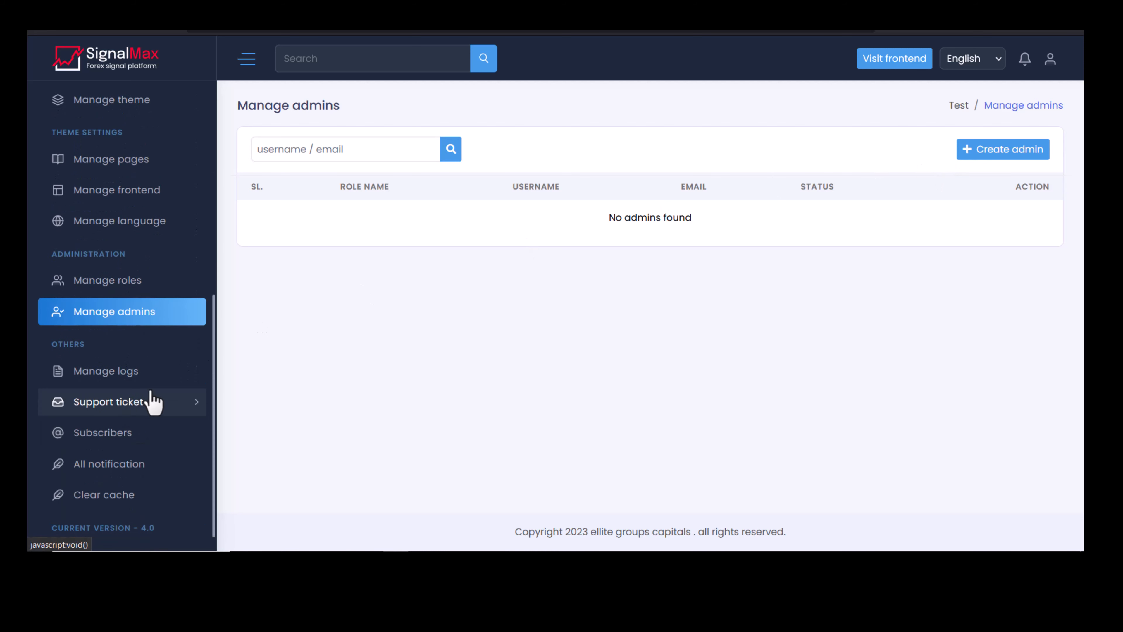
pyautogui.click(119, 381)
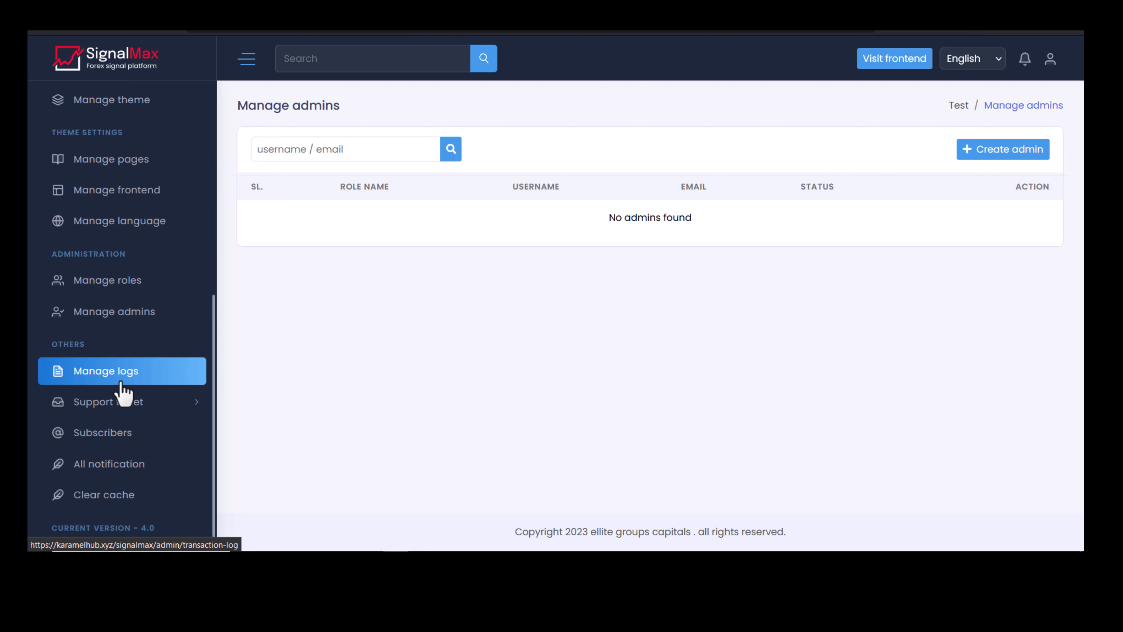
pyautogui.scroll(-5, 533, 251)
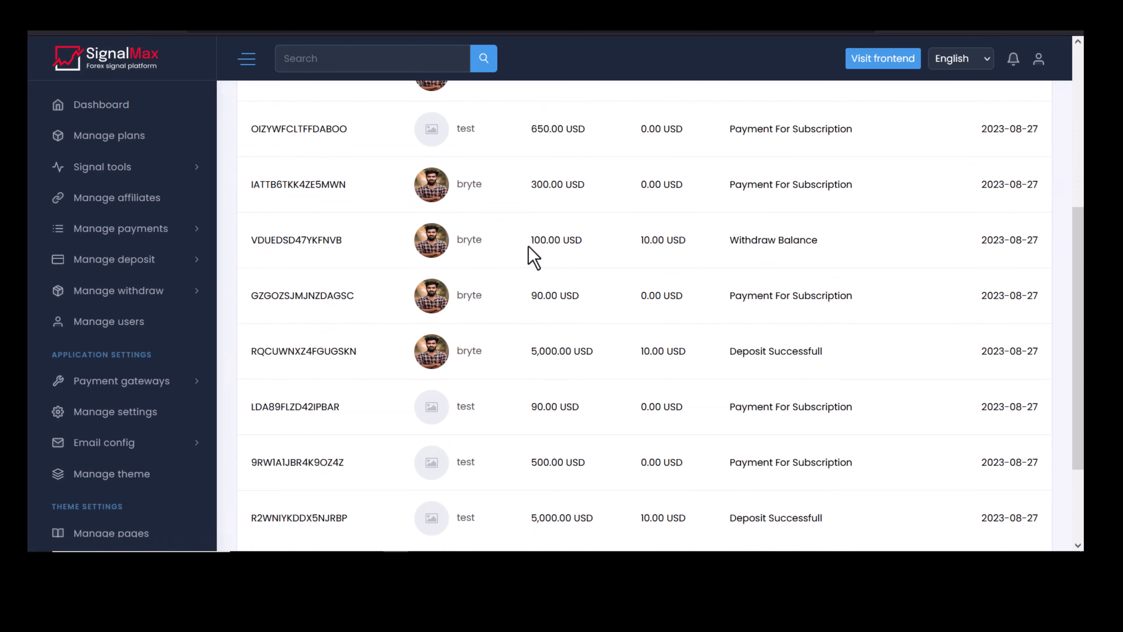
pyautogui.scroll(10, 535, 261)
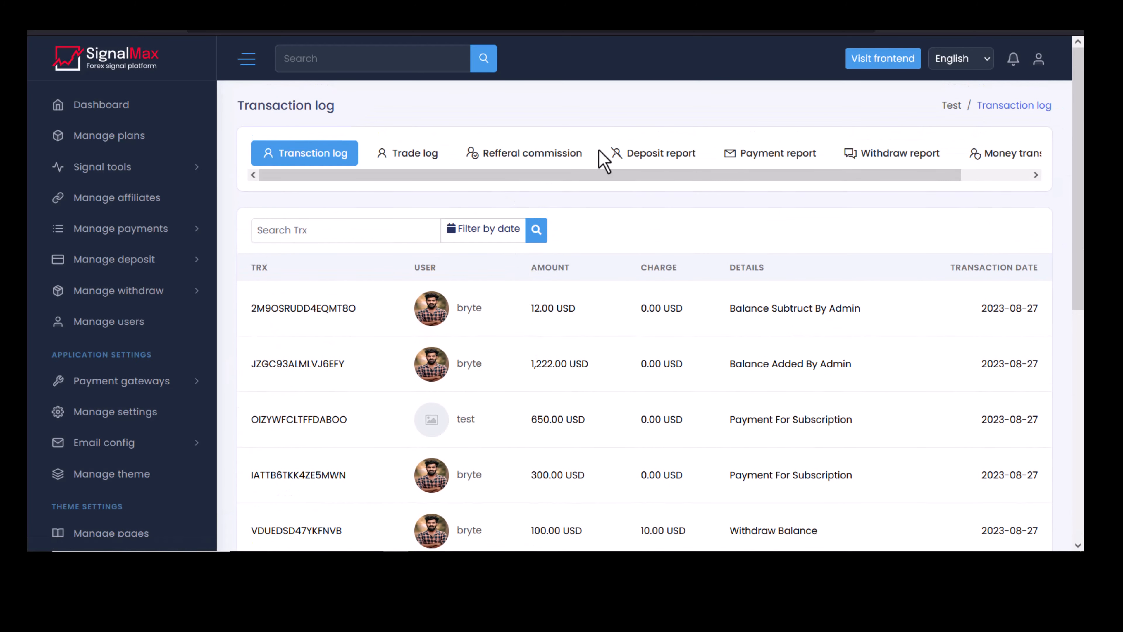
pyautogui.moveTo(815, 177); pyautogui.dragTo(637, 191)
pyautogui.scroll(-8, 190, 414)
# Open Support ticket > All tickets and confirm no tickets are found.
pyautogui.click(186, 405)
pyautogui.click(88, 431)
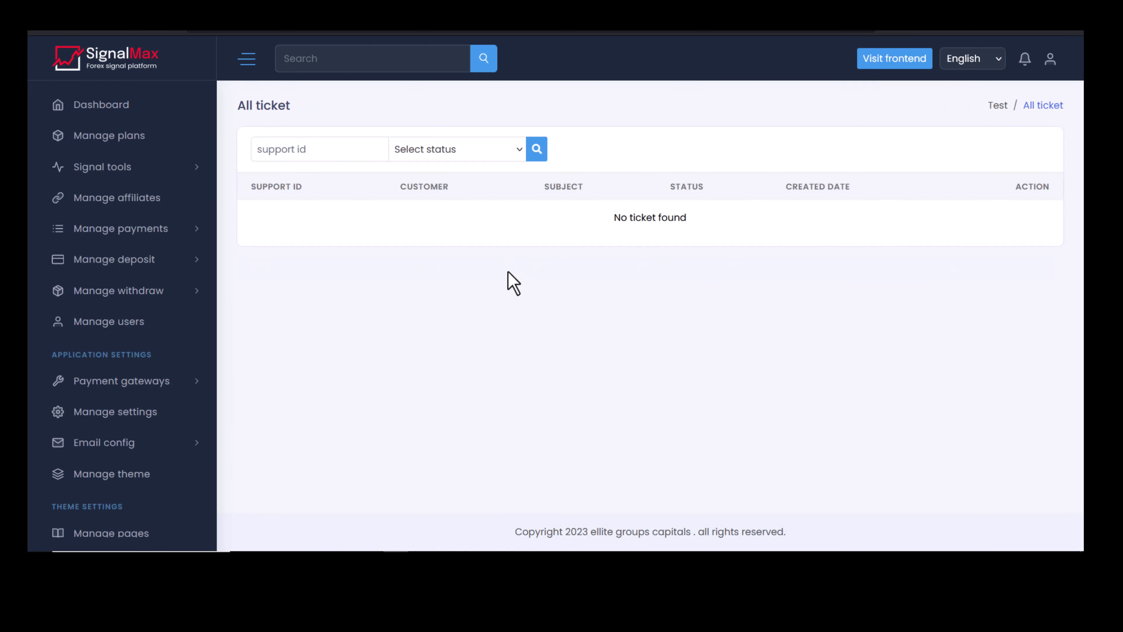
pyautogui.scroll(-10, 87, 381)
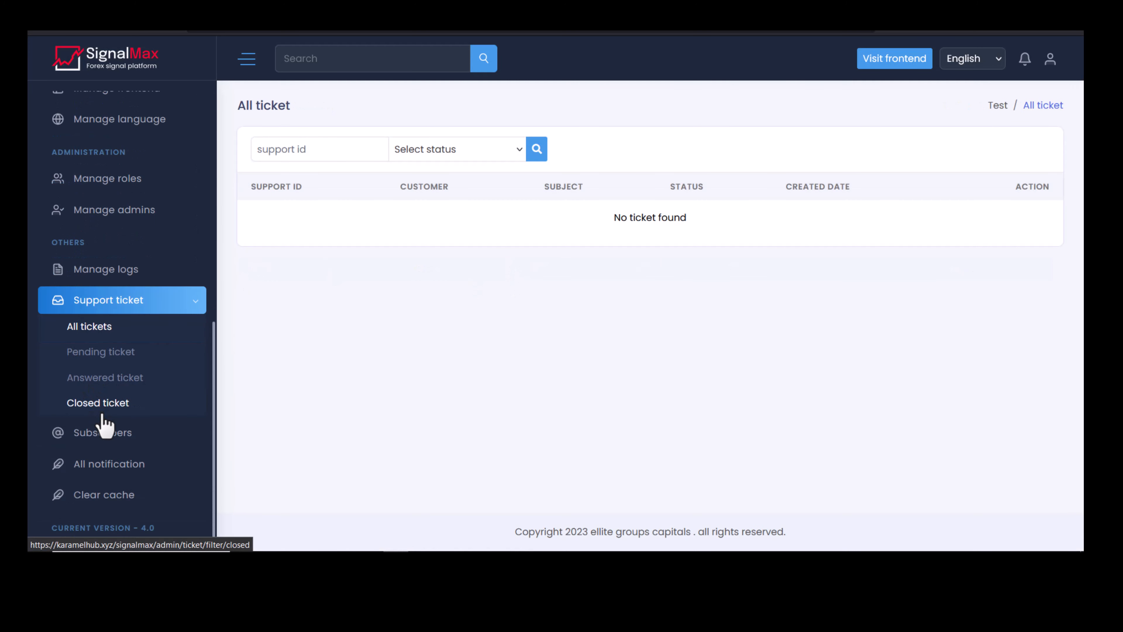
pyautogui.scroll(10, 113, 447)
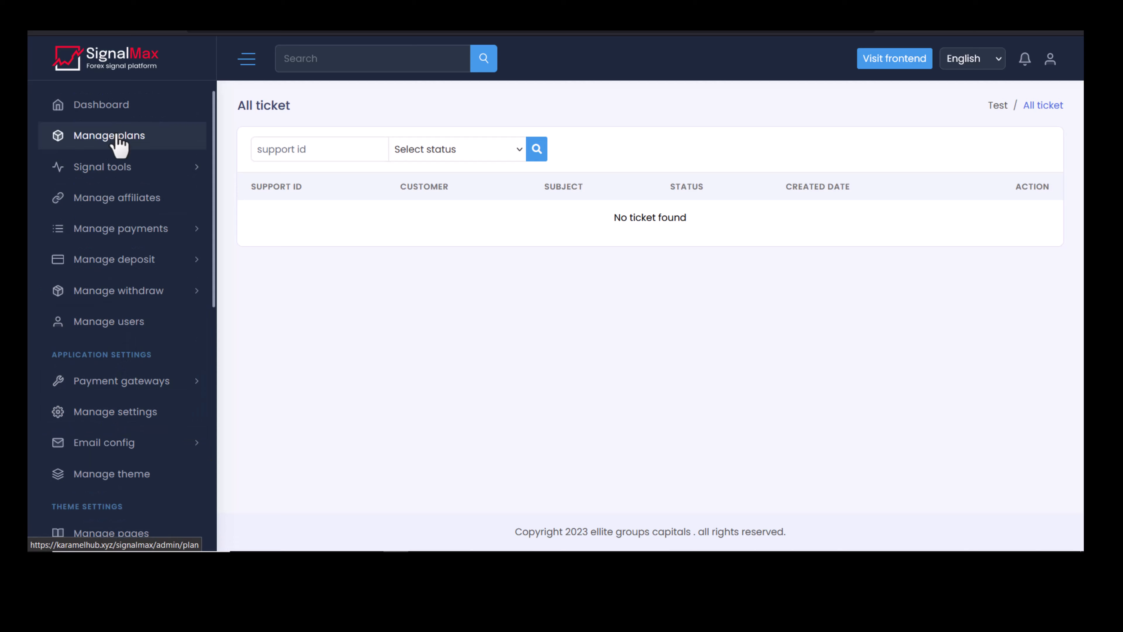
# Return to the admin Dashboard and scroll through its total statistics.
pyautogui.click(110, 106)
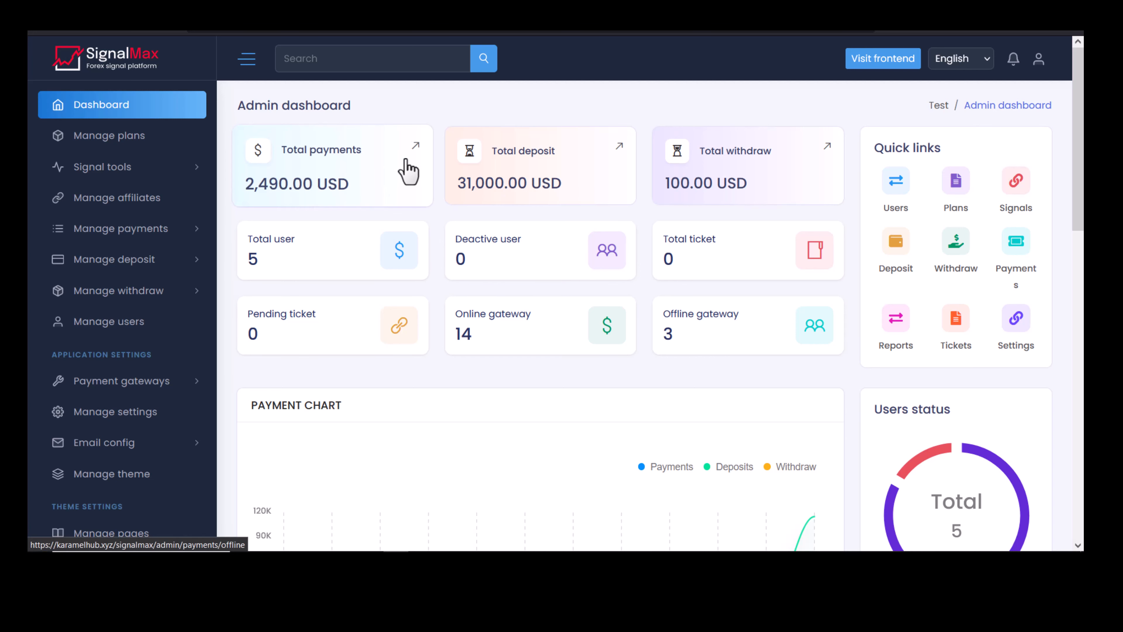
pyautogui.scroll(-10, 492, 113)
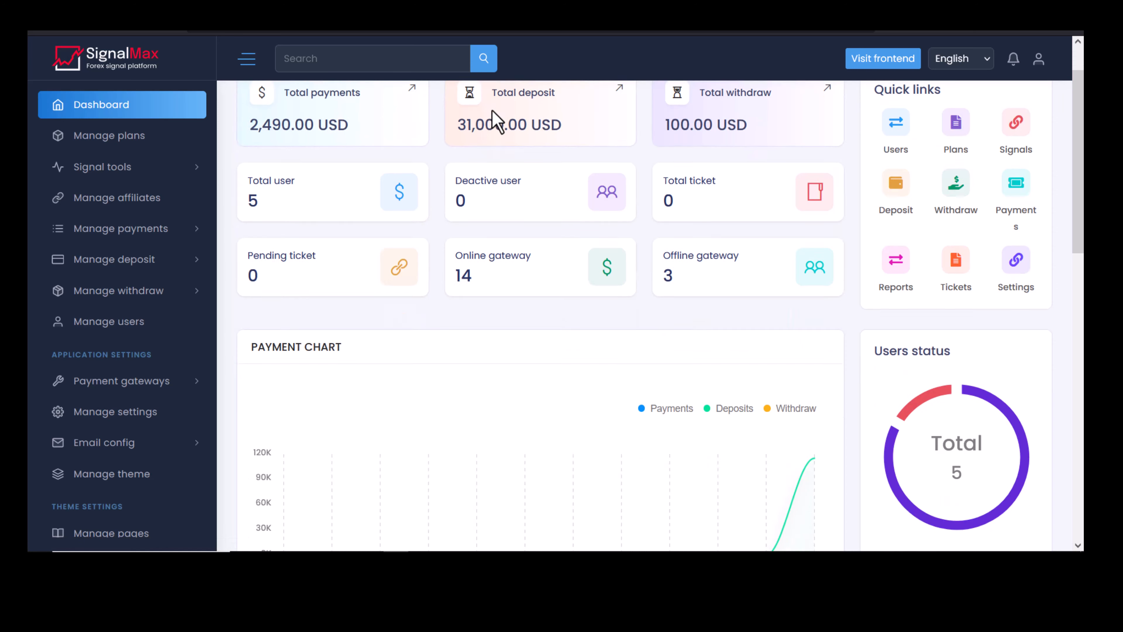
pyautogui.scroll(10, 491, 111)
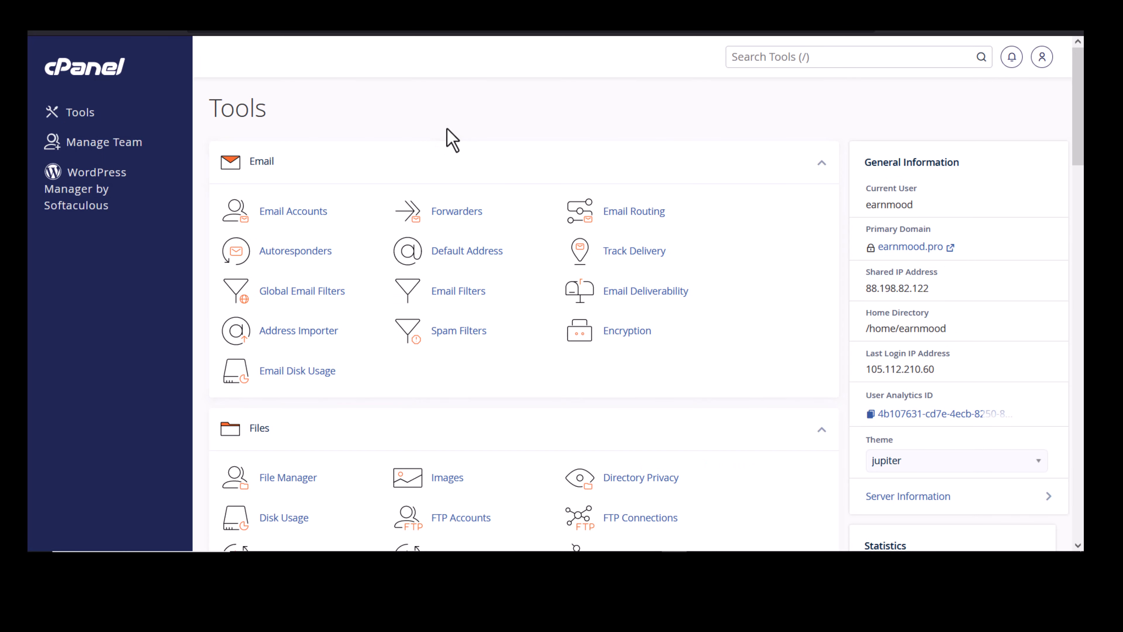
# Open cPanel's File Manager at the public_html folder.
pyautogui.scroll(-6, 451, 208)
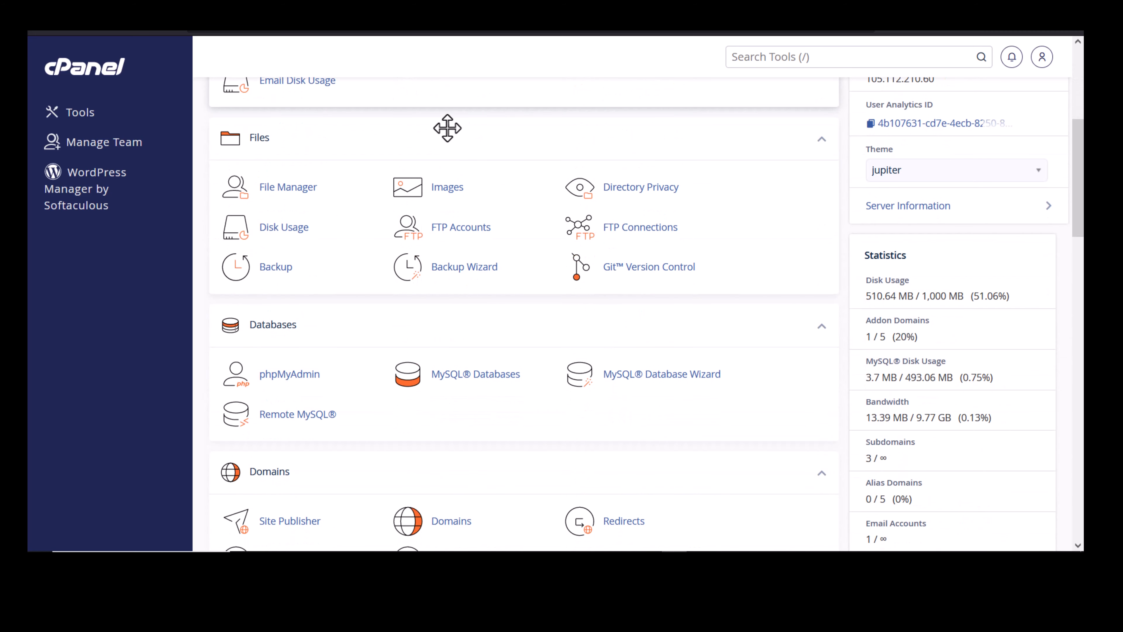
pyautogui.scroll(6, 462, 194)
pyautogui.scroll(-5, 464, 201)
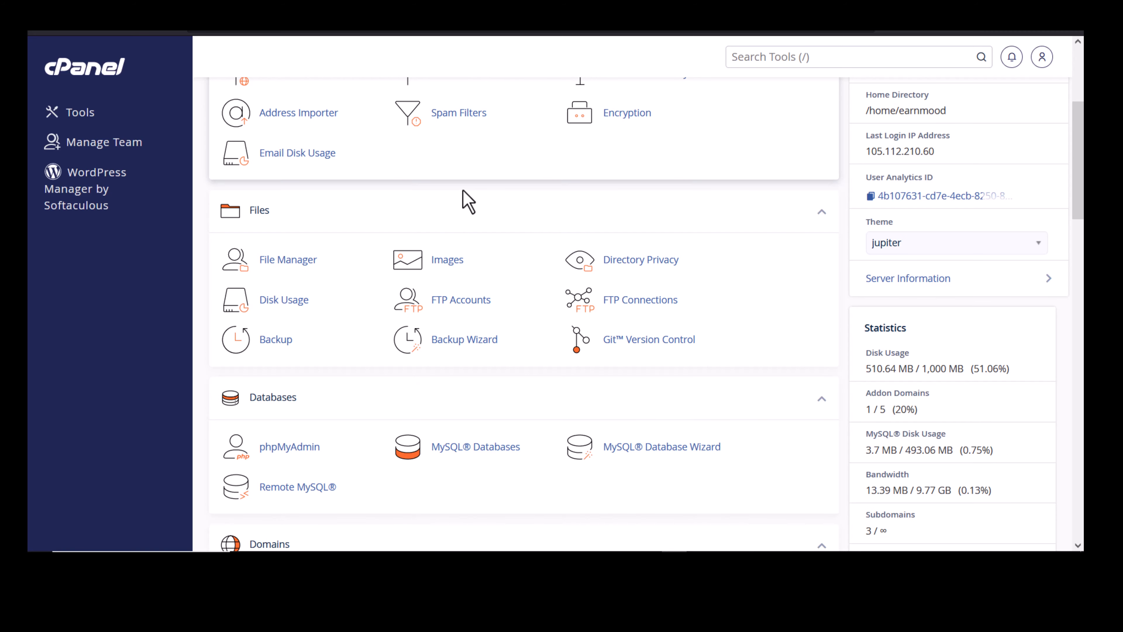
pyautogui.click(301, 261)
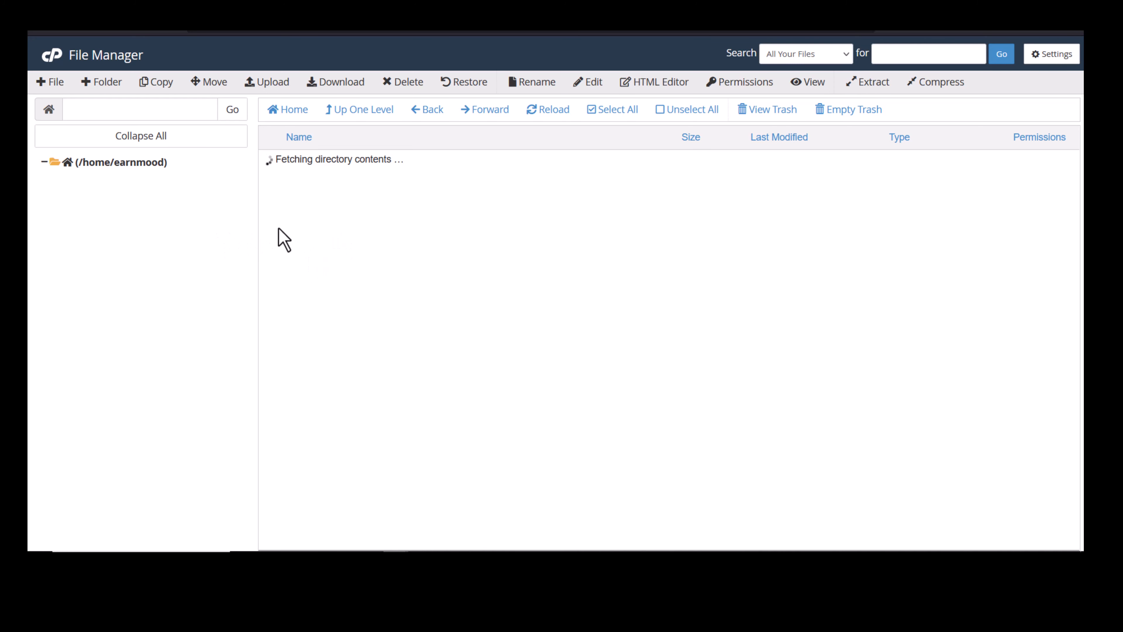
pyautogui.click(122, 374)
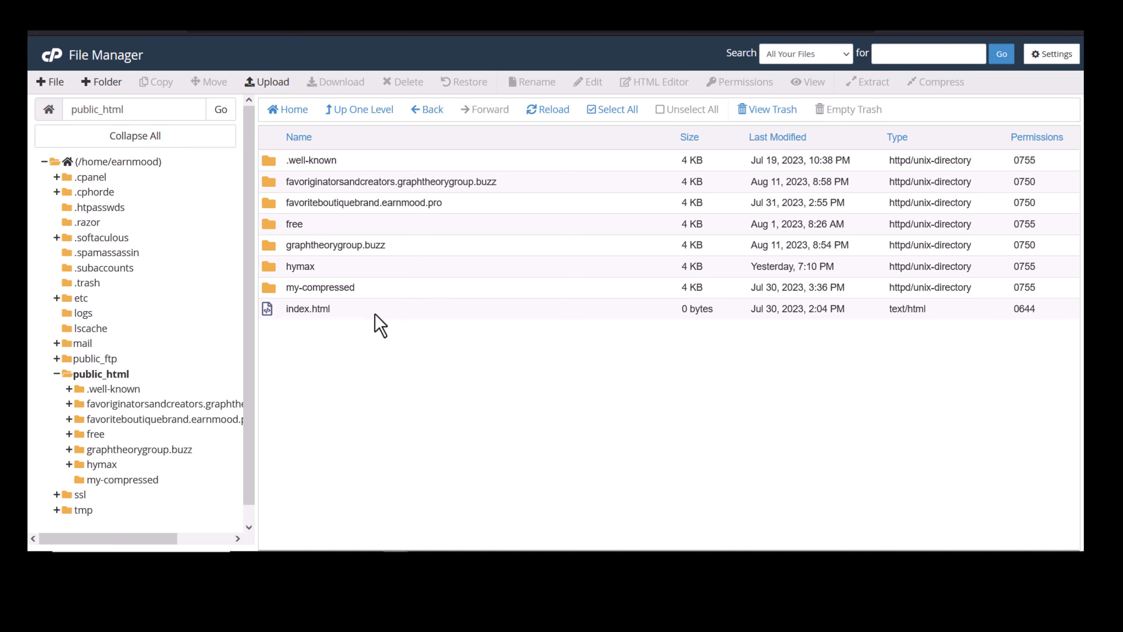
# Create a signalmax folder in public_html, enter it, and bring up its Upload page.
pyautogui.click(106, 82)
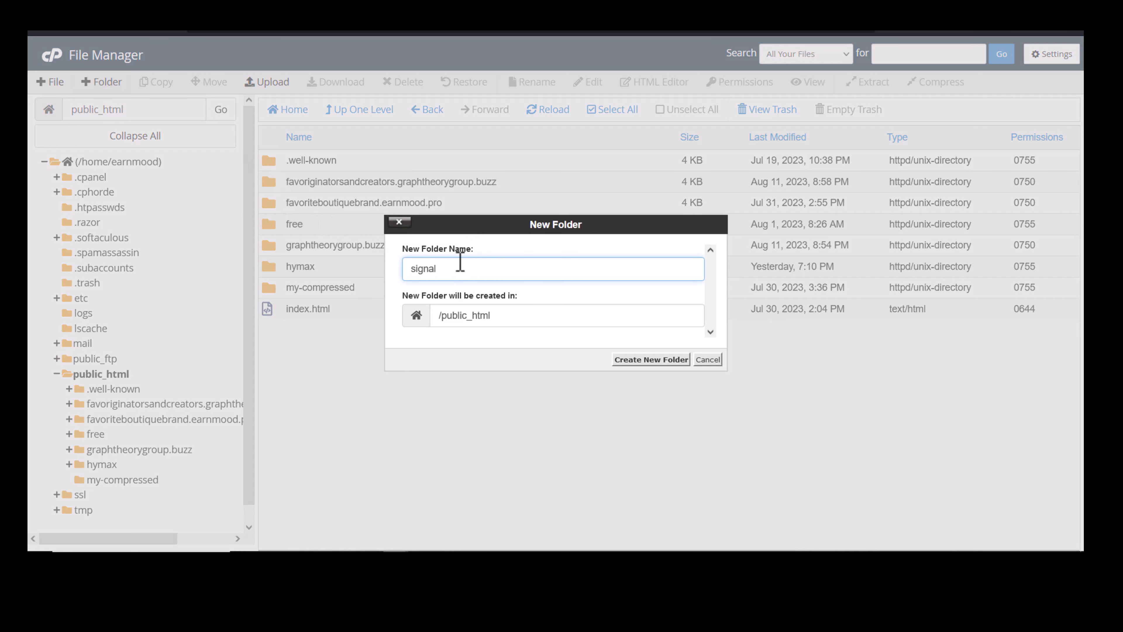
pyautogui.click(675, 361)
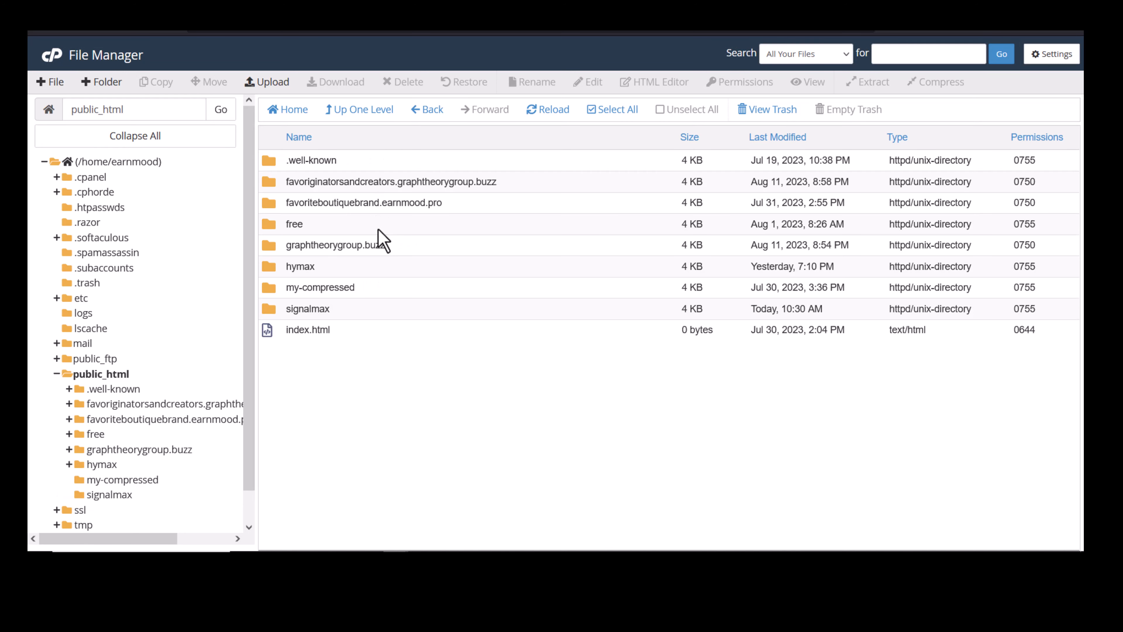
pyautogui.doubleClick(381, 312)
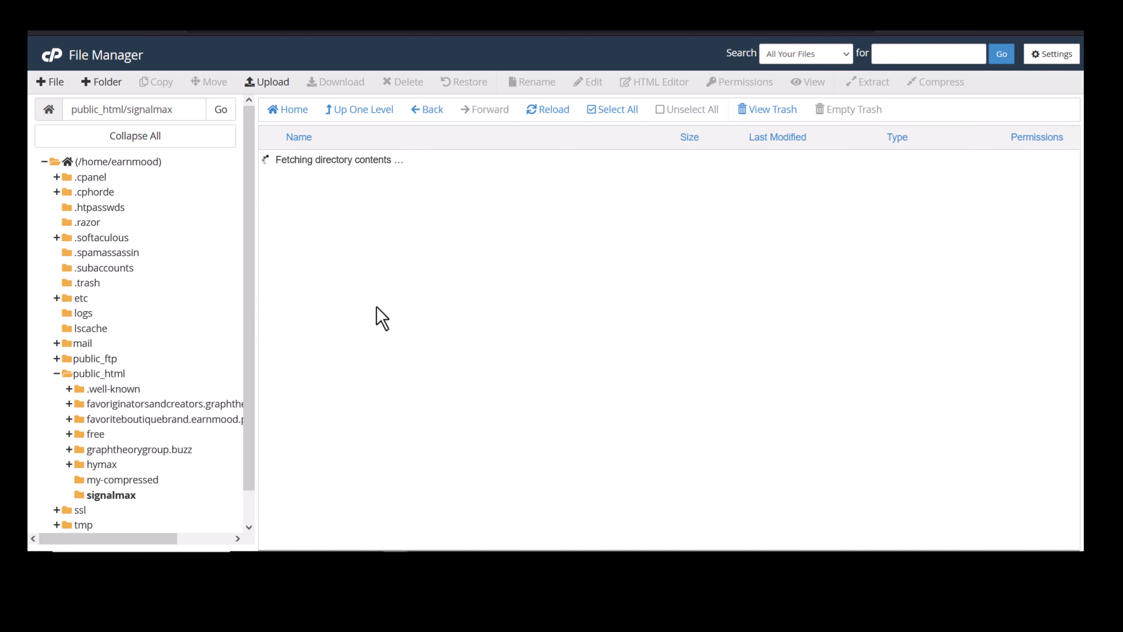
pyautogui.click(268, 83)
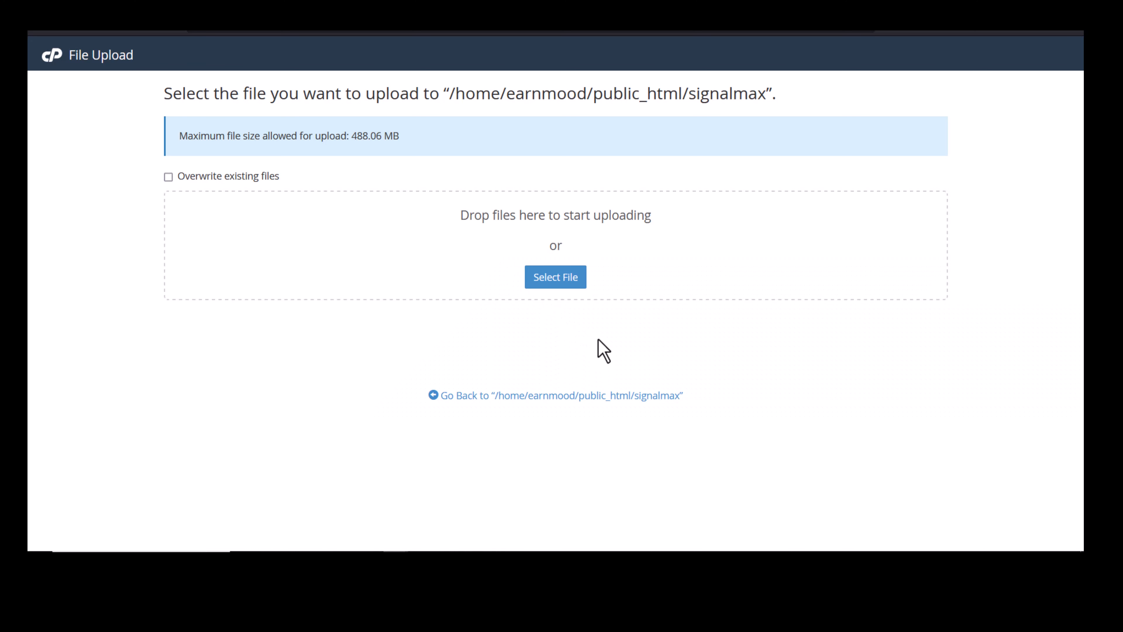
# Upload signalmax.zip from Downloads, then reload the signalmax folder listing.
pyautogui.click(548, 279)
pyautogui.click(354, 191)
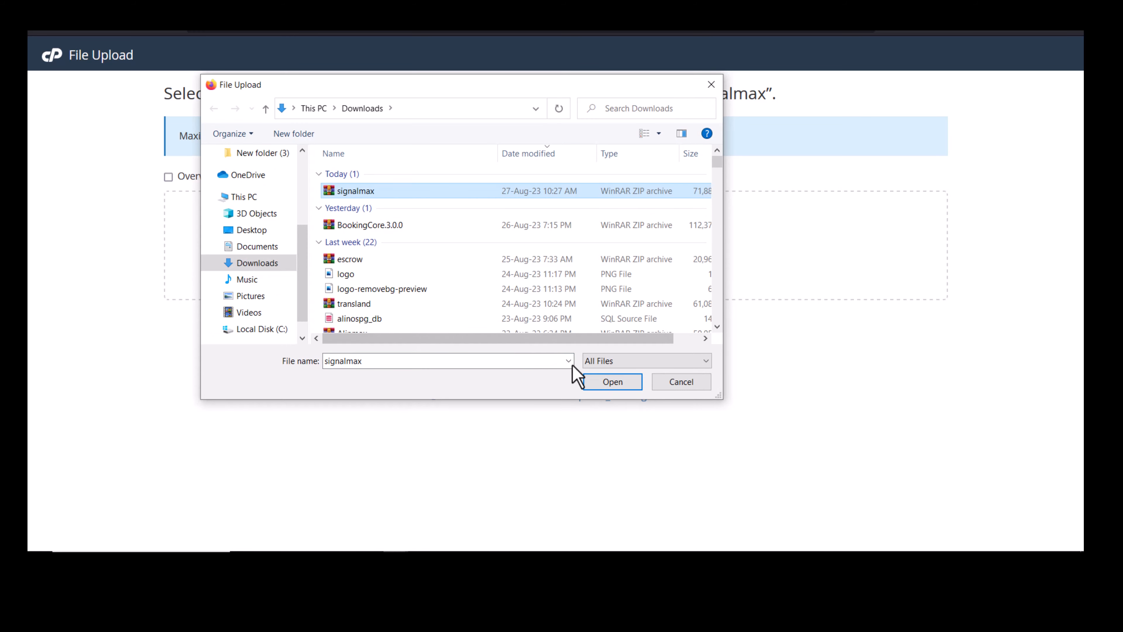
pyautogui.click(597, 383)
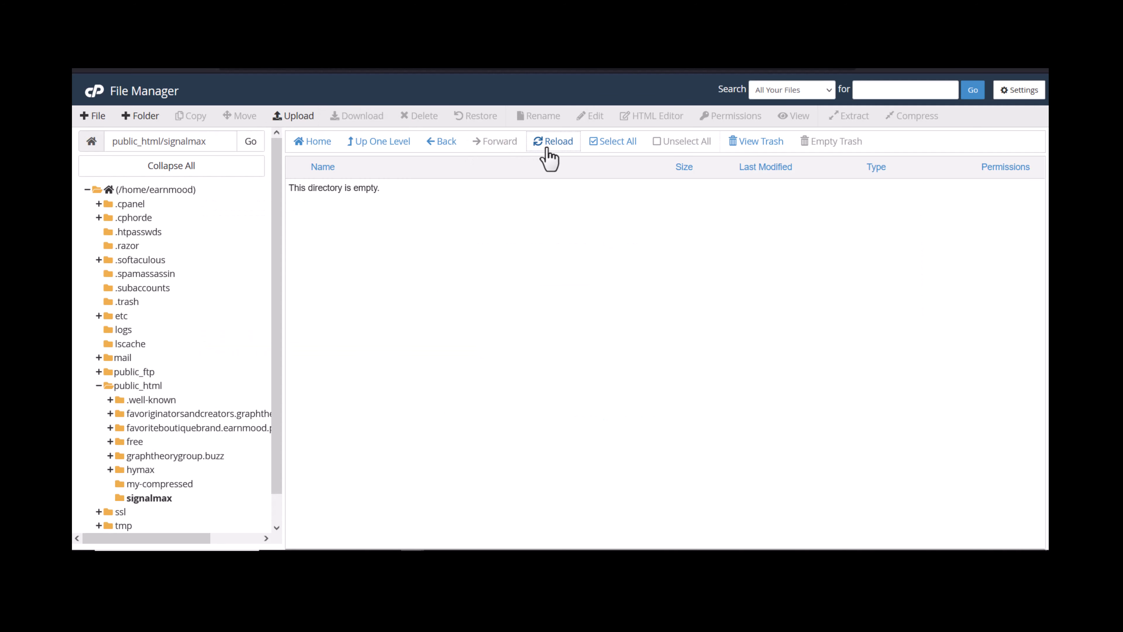
pyautogui.click(551, 143)
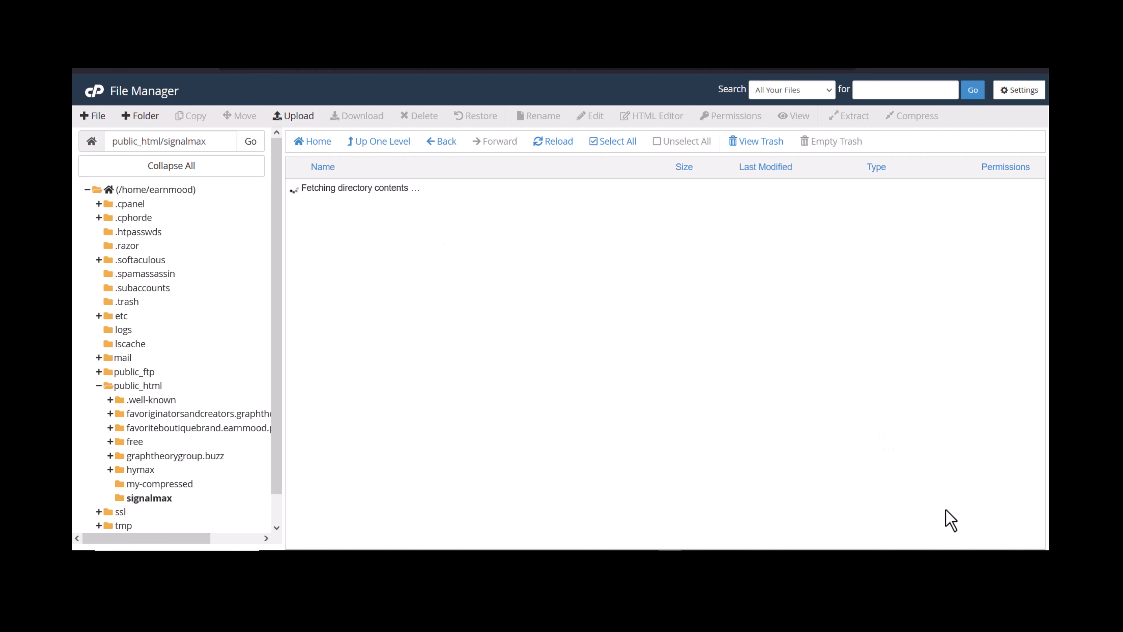
# Extract signalmax.zip and open the extracted inner signalmax folder.
pyautogui.click(466, 195)
pyautogui.rightClick(464, 191)
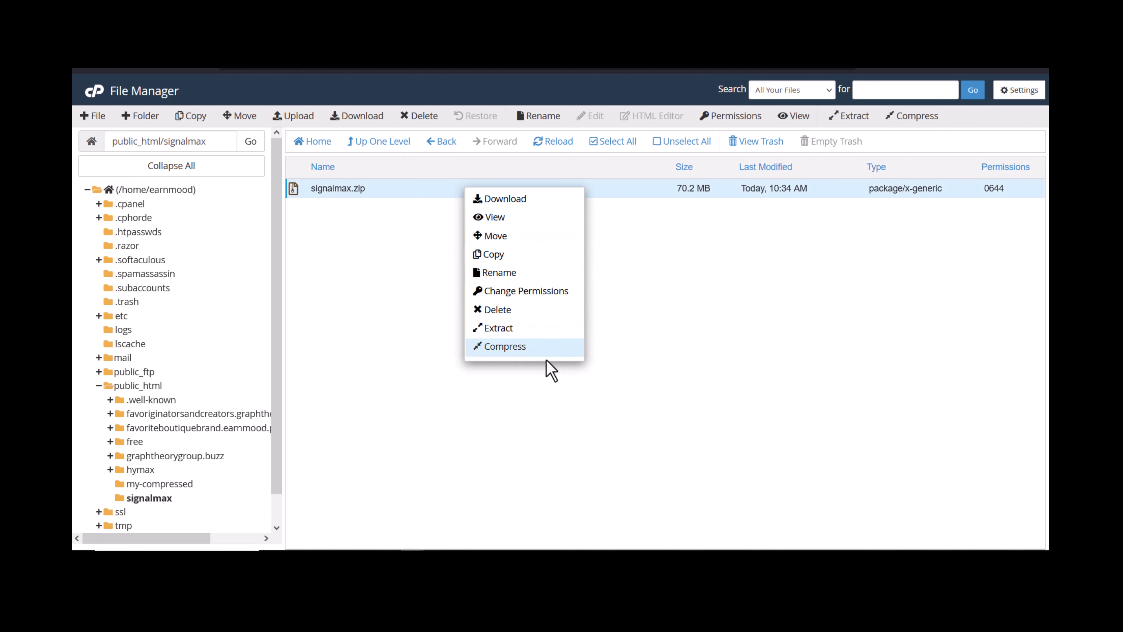
pyautogui.click(495, 328)
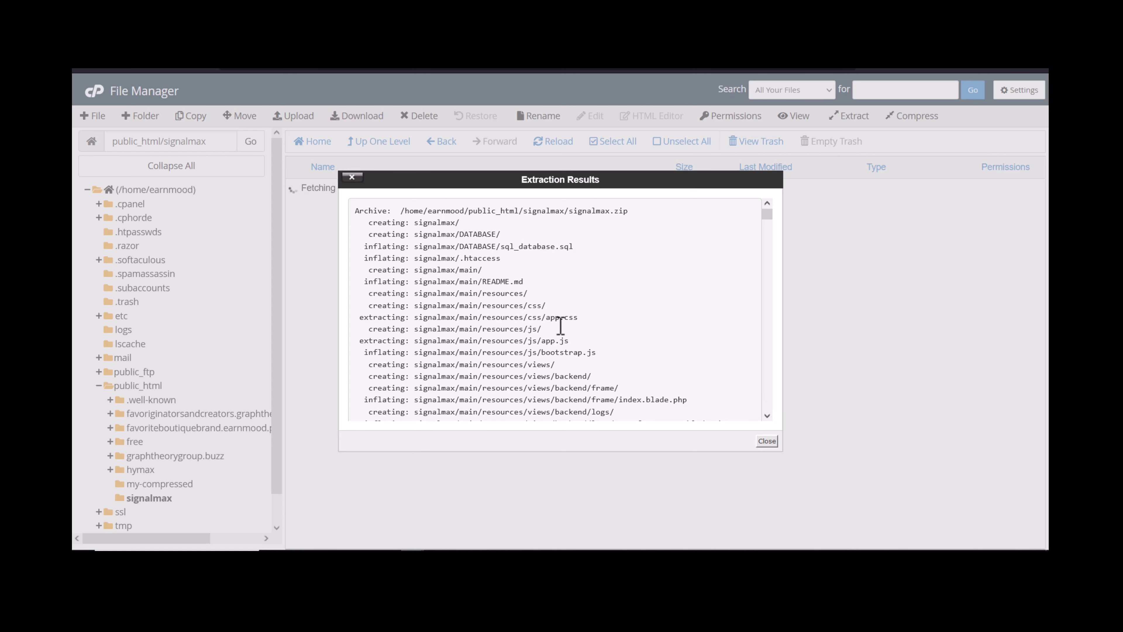
pyautogui.click(767, 441)
pyautogui.doubleClick(499, 191)
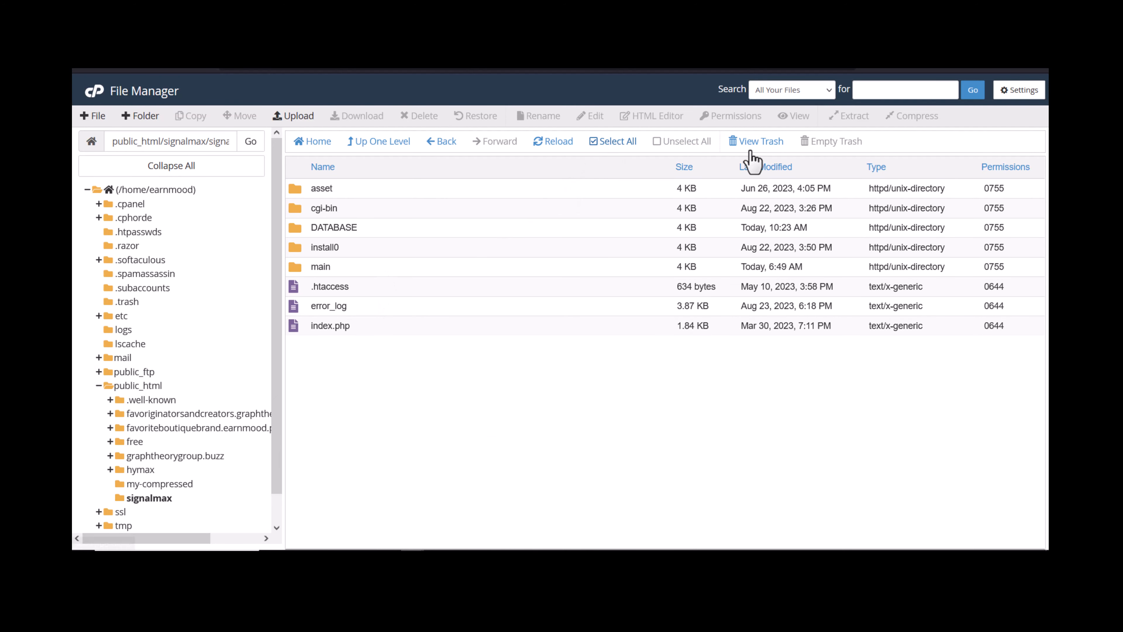
# Enable Show Hidden Files and move all inner contents up into public_html/signalmax.
pyautogui.click(1020, 92)
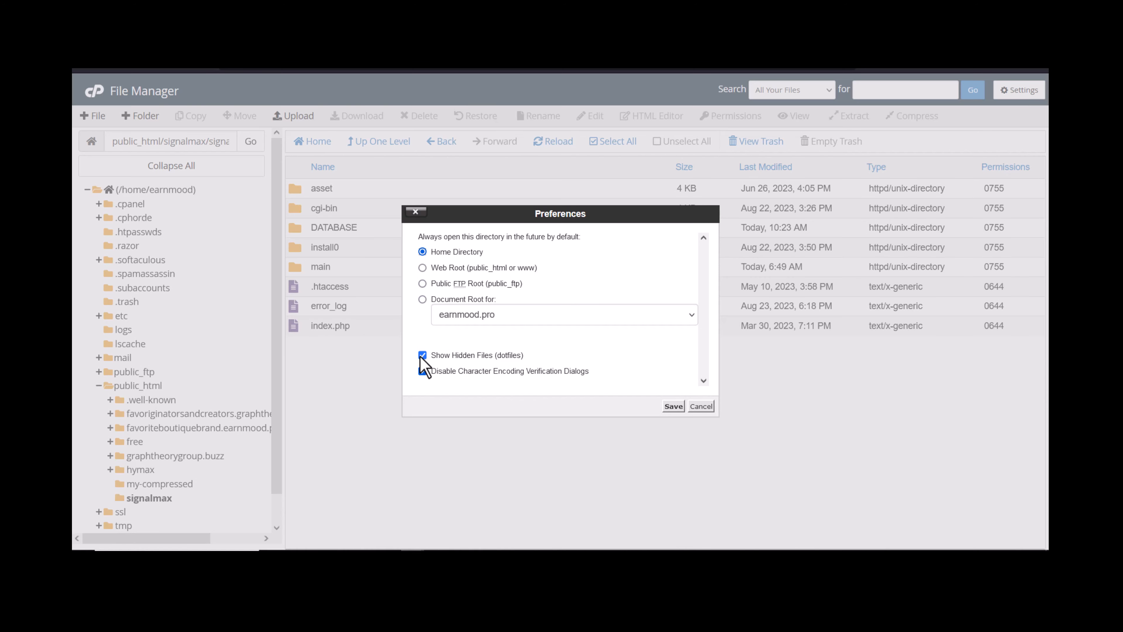
pyautogui.click(672, 406)
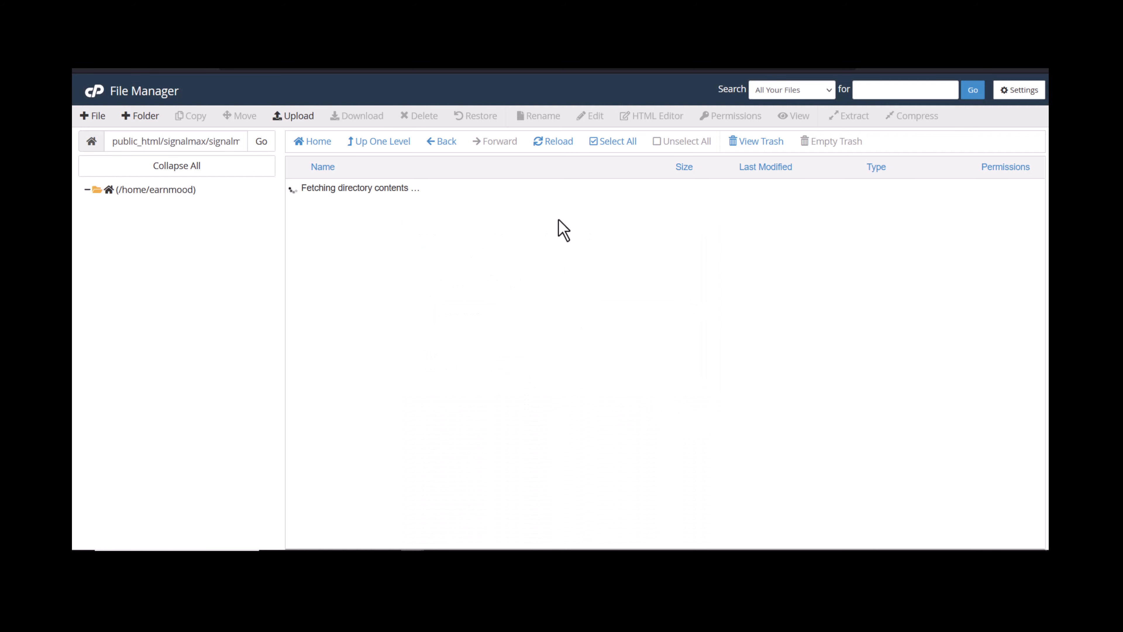
pyautogui.click(614, 141)
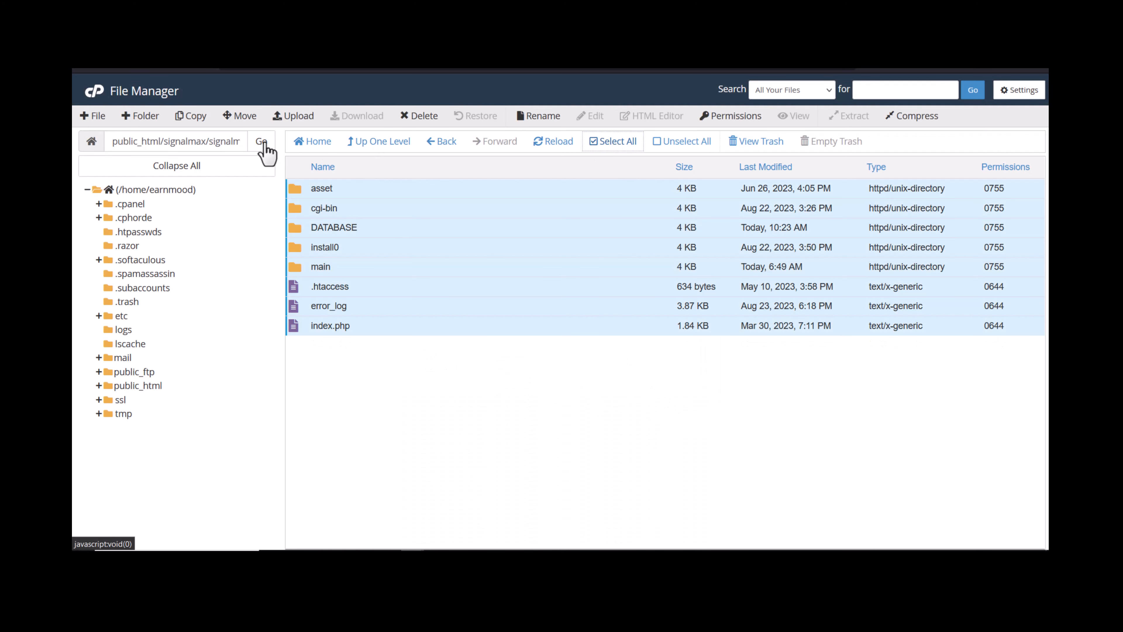
pyautogui.click(241, 117)
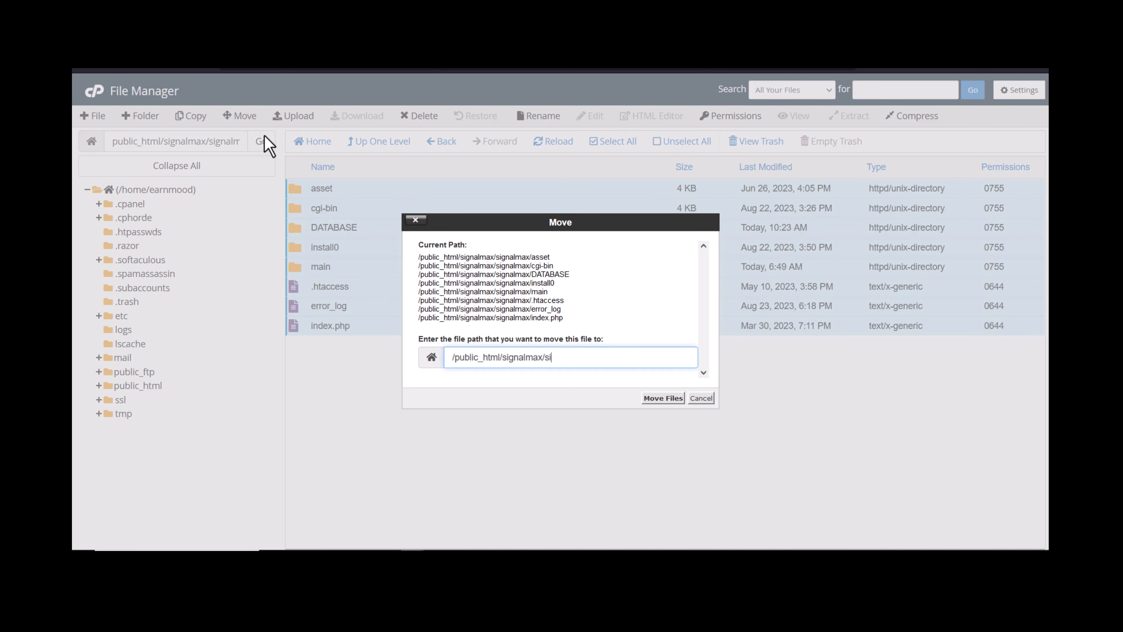
pyautogui.press('Return')
pyautogui.click(378, 143)
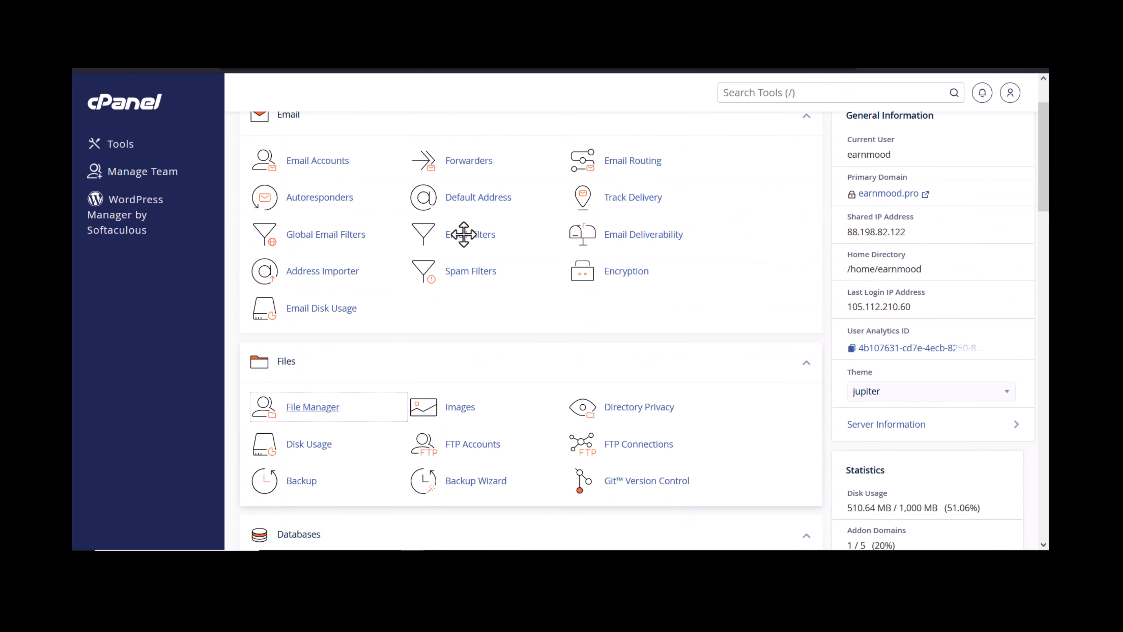
# Search cPanel tools for 'data', then open main/.env in the code editor.
pyautogui.click(752, 92)
pyautogui.write('data')
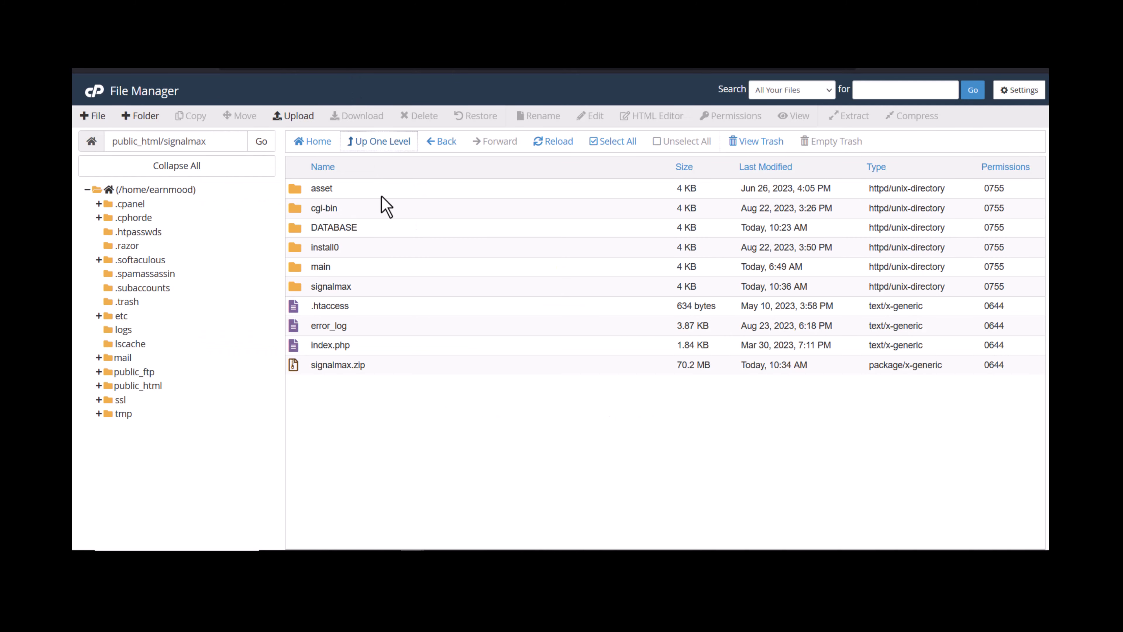
pyautogui.doubleClick(351, 267)
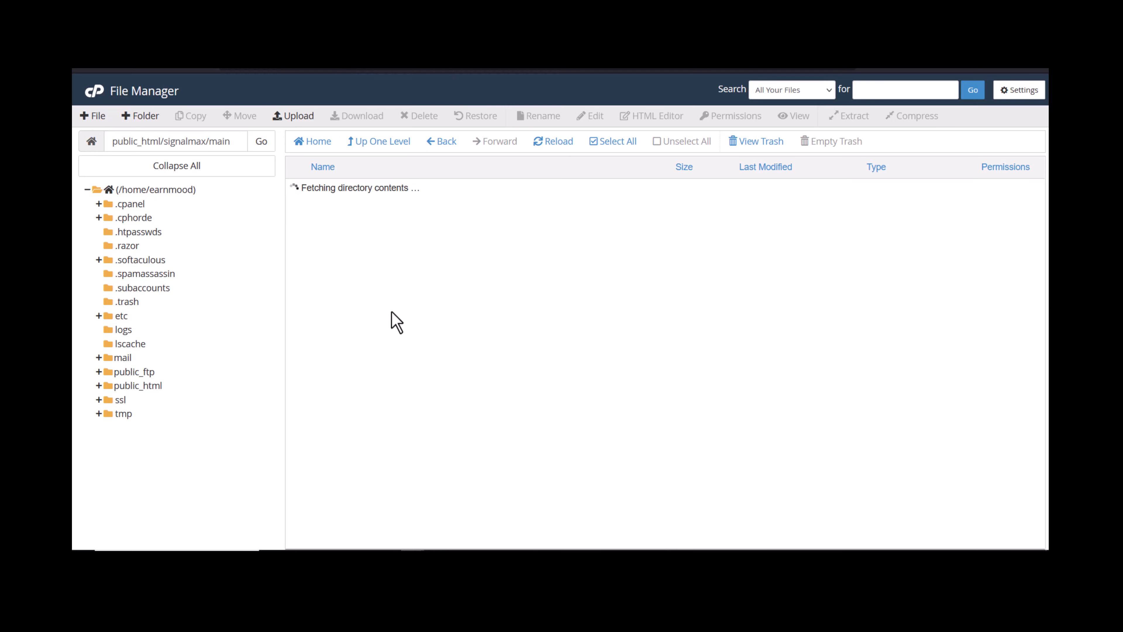
pyautogui.scroll(-1, 389, 328)
pyautogui.click(375, 318)
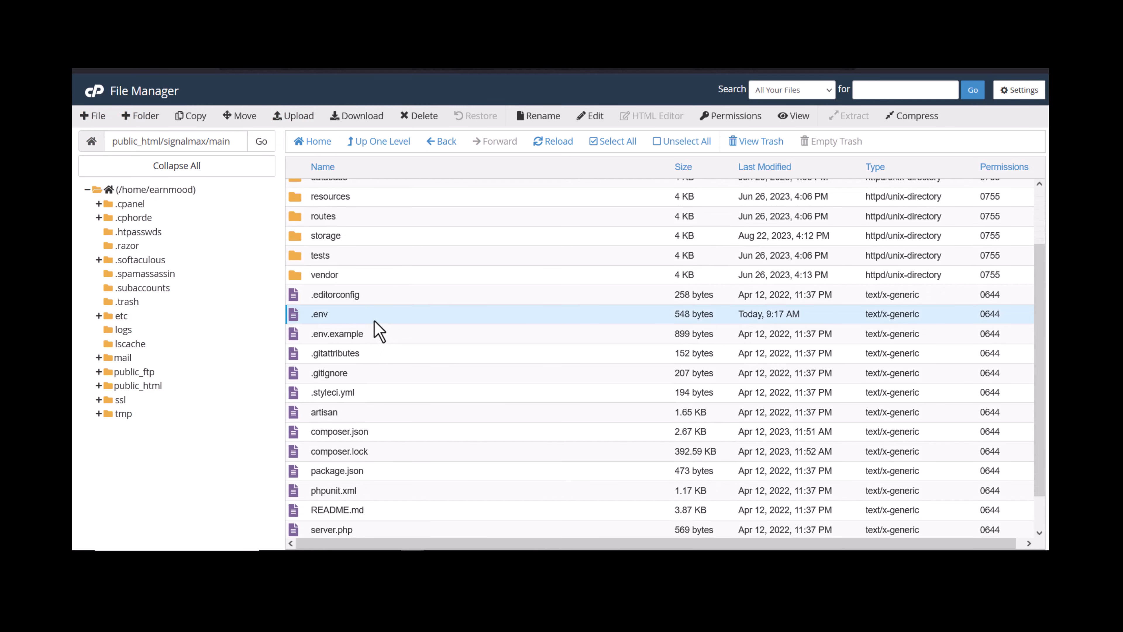
pyautogui.rightClick(375, 319)
pyautogui.click(425, 370)
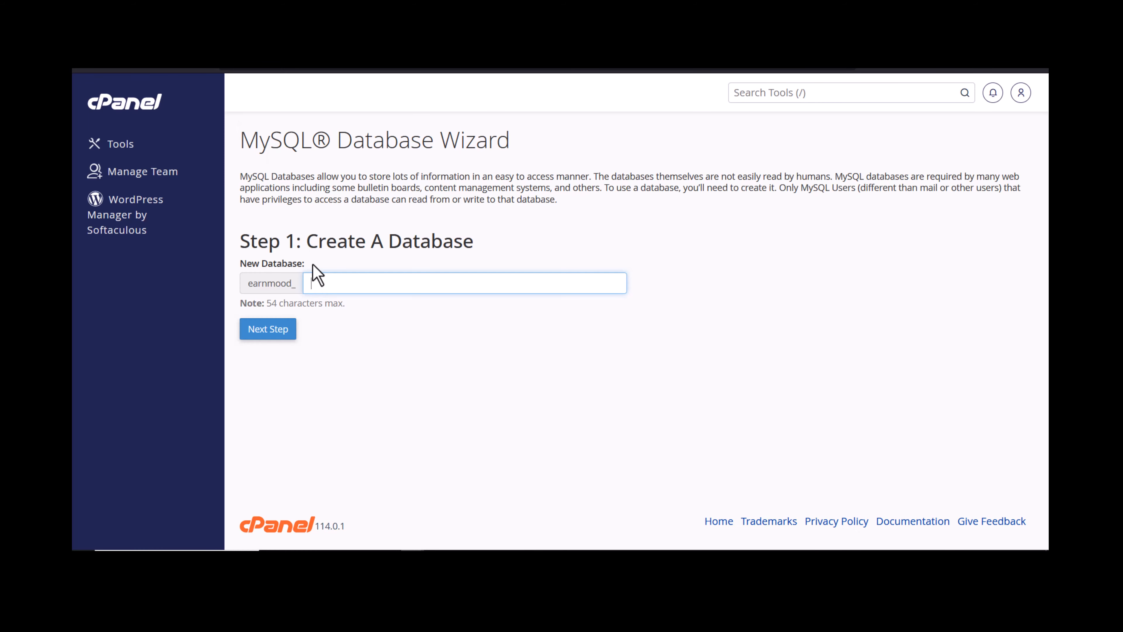
# Create the signalmaxdb database and paste its full name into DB_DATABASE in .env.
pyautogui.write('signa')
pyautogui.press('Down')
pyautogui.press('Return')
pyautogui.click(259, 330)
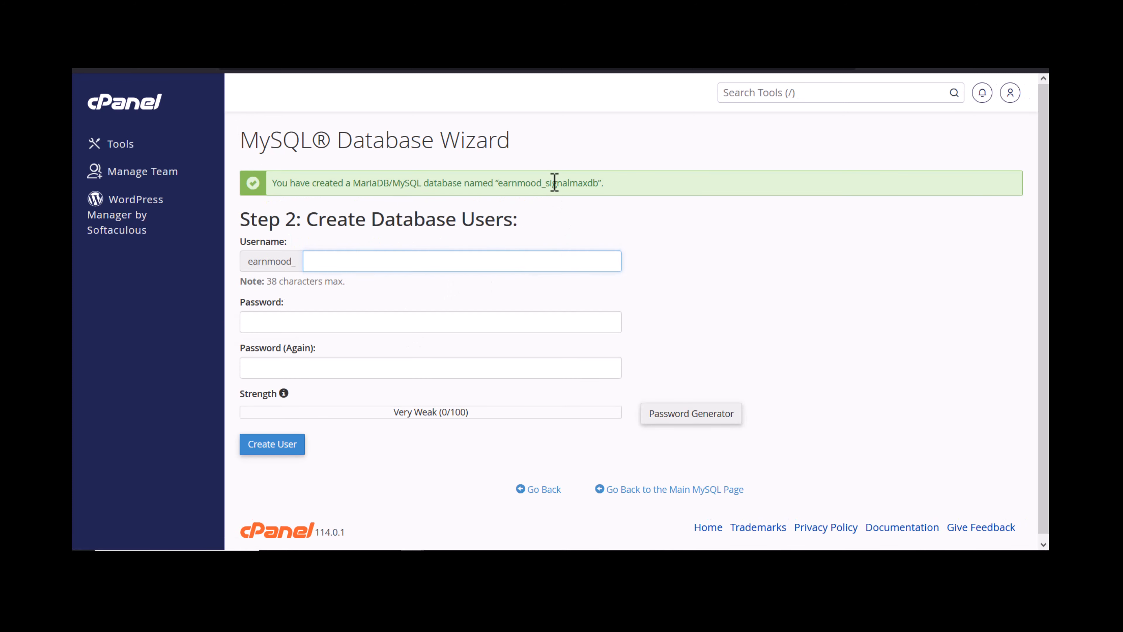
pyautogui.doubleClick(555, 182)
pyautogui.hotkey('ctrl', 'c')
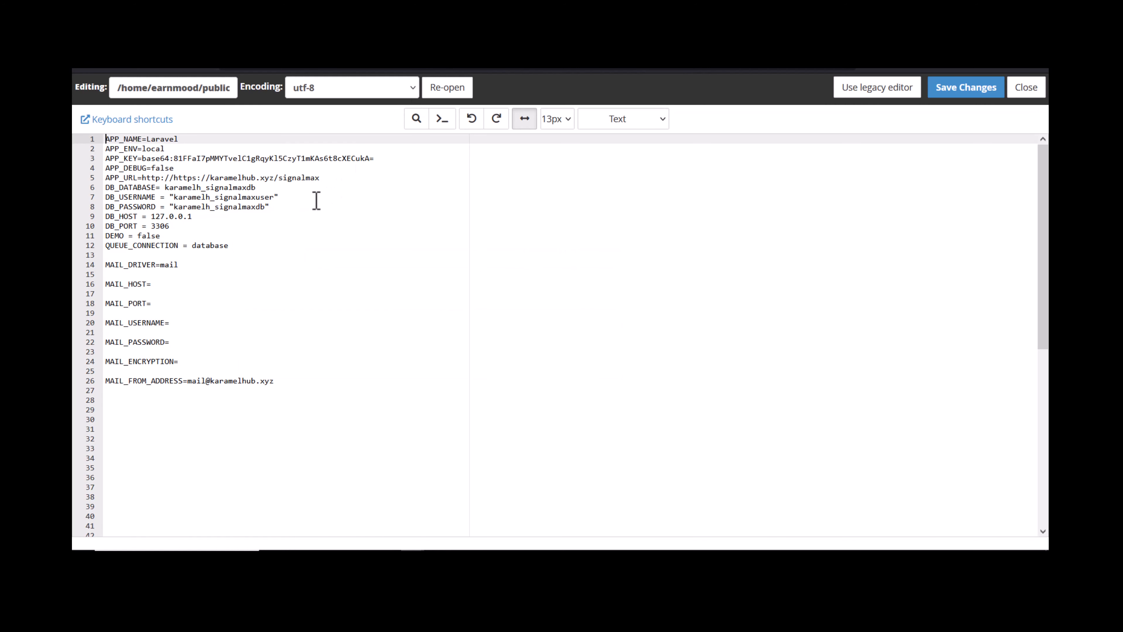
pyautogui.click(136, 199)
pyautogui.click(164, 187)
pyautogui.doubleClick(189, 187)
pyautogui.hotkey('ctrl', 'v')
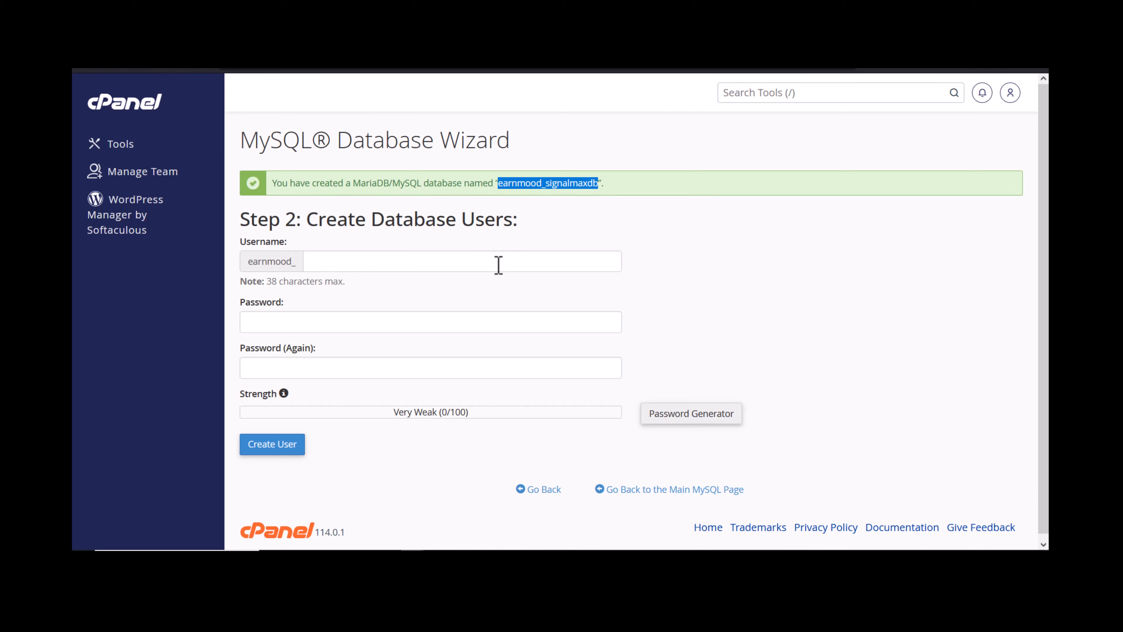
# Create database user signaluser with a generated password, pasting that password into DB_PASSWORD.
pyautogui.click(488, 262)
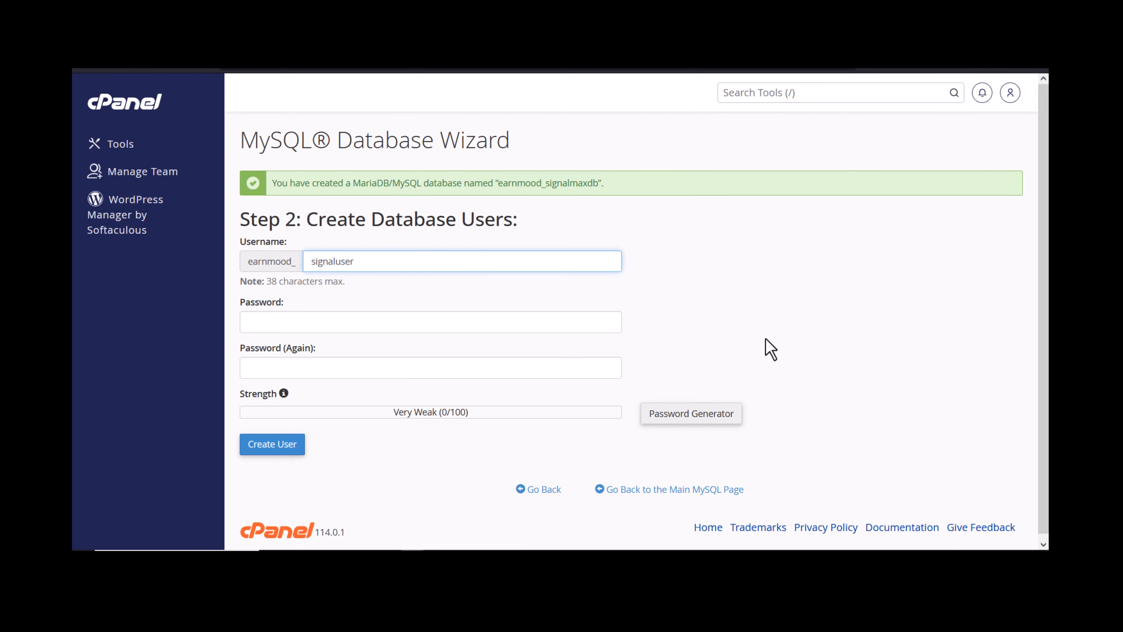
pyautogui.click(681, 416)
pyautogui.moveTo(526, 268); pyautogui.dragTo(428, 267)
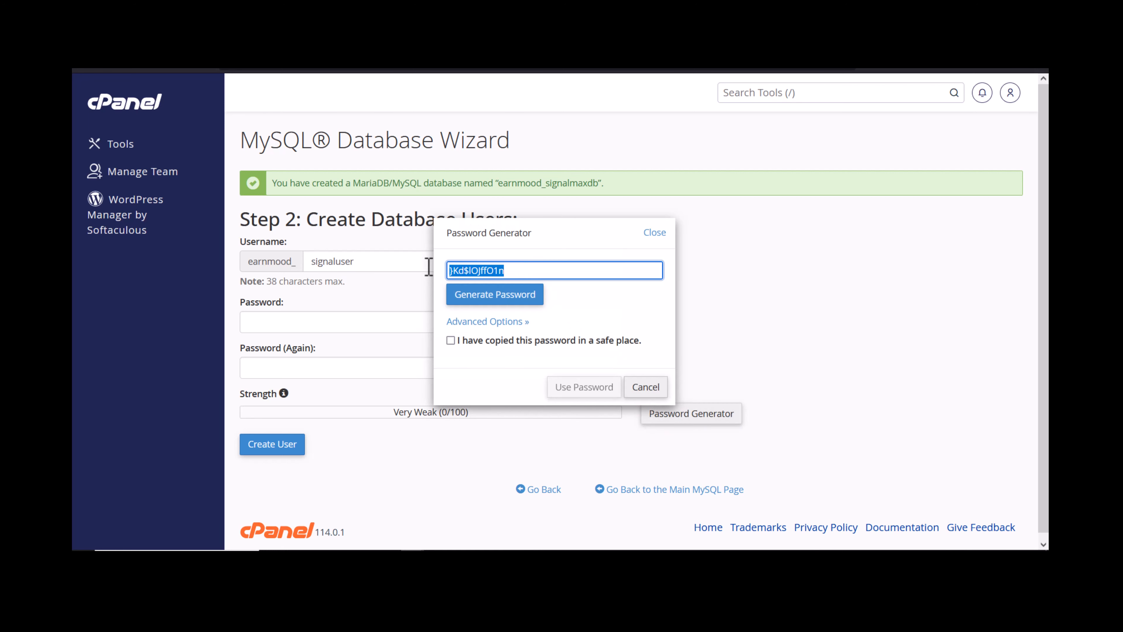
pyautogui.click(513, 292)
pyautogui.click(515, 295)
pyautogui.tripleClick(520, 272)
pyautogui.hotkey('ctrl', 'c')
pyautogui.click(511, 341)
pyautogui.click(565, 389)
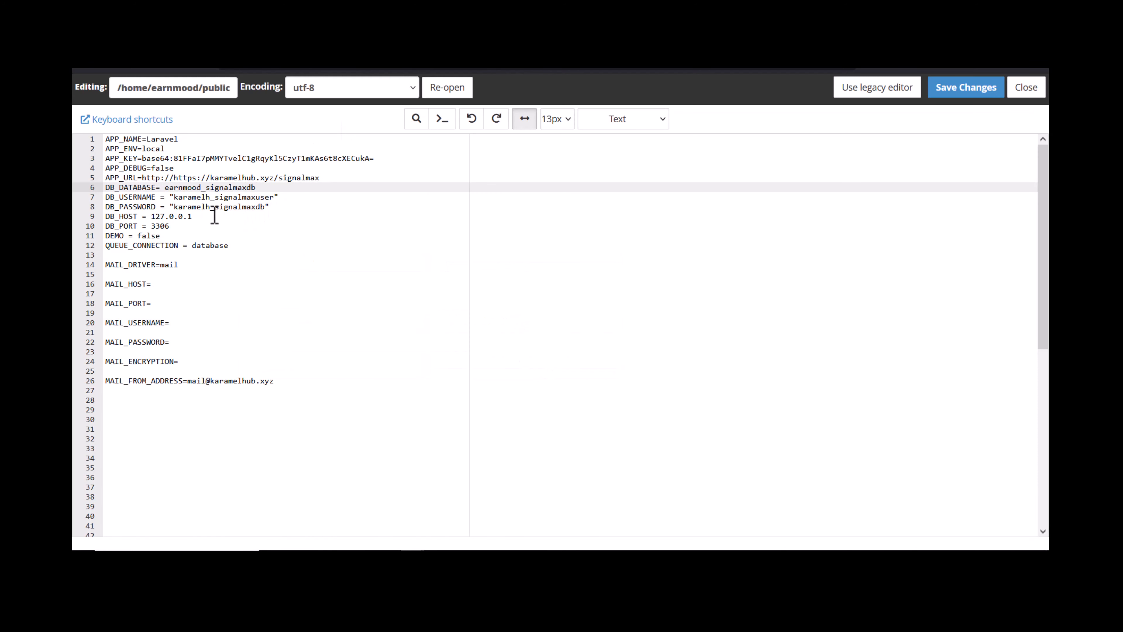
pyautogui.doubleClick(216, 207)
pyautogui.hotkey('ctrl', 'v')
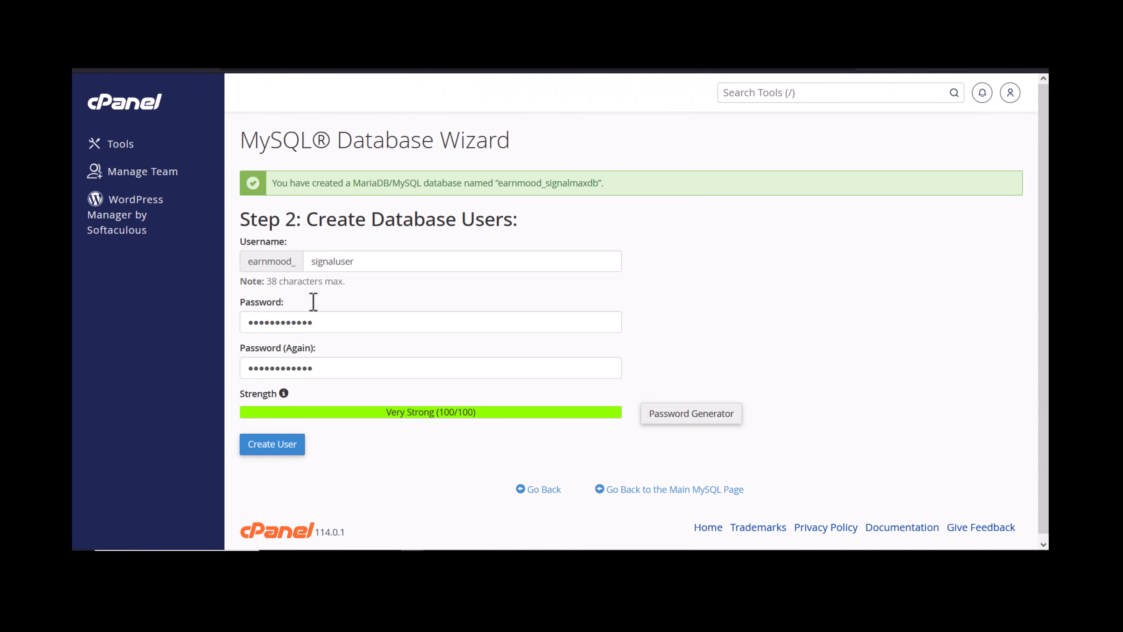
pyautogui.click(278, 445)
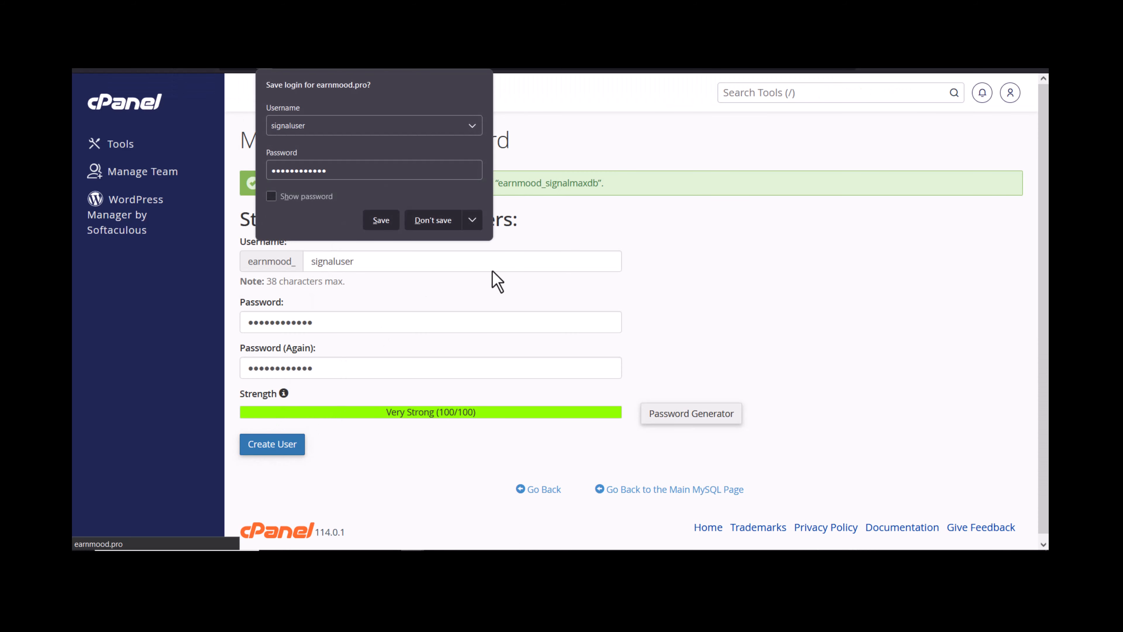
# Grant the new user ALL PRIVILEGES on signalmaxdb and apply the changes.
pyautogui.click(549, 188)
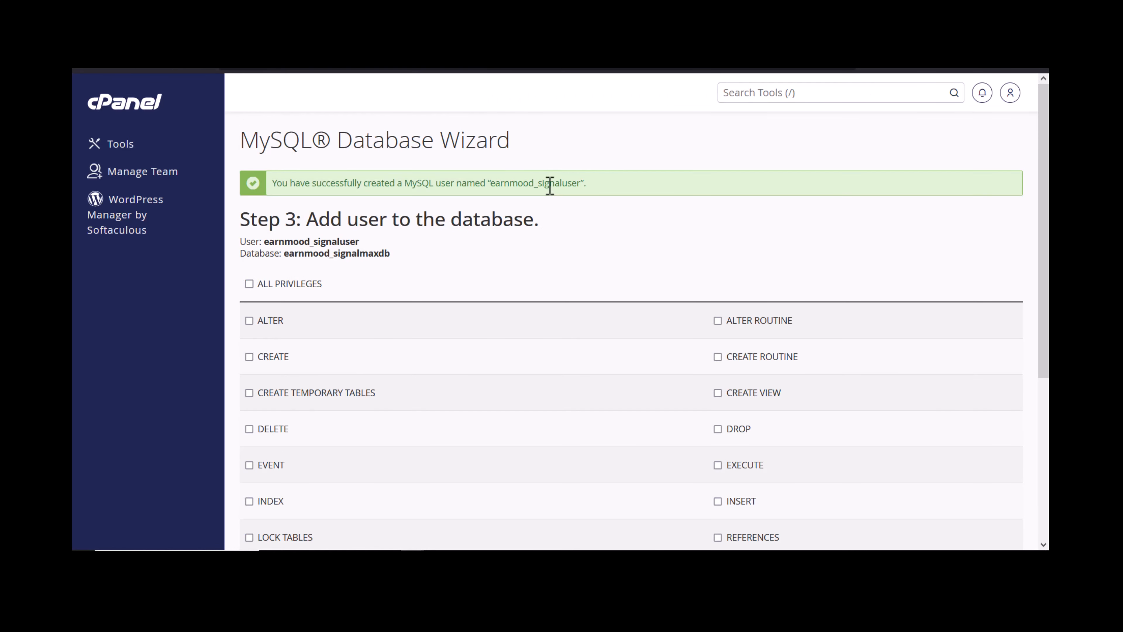
pyautogui.doubleClick(549, 185)
pyautogui.hotkey('ctrl', 'c')
pyautogui.click(285, 285)
pyautogui.scroll(-5, 285, 338)
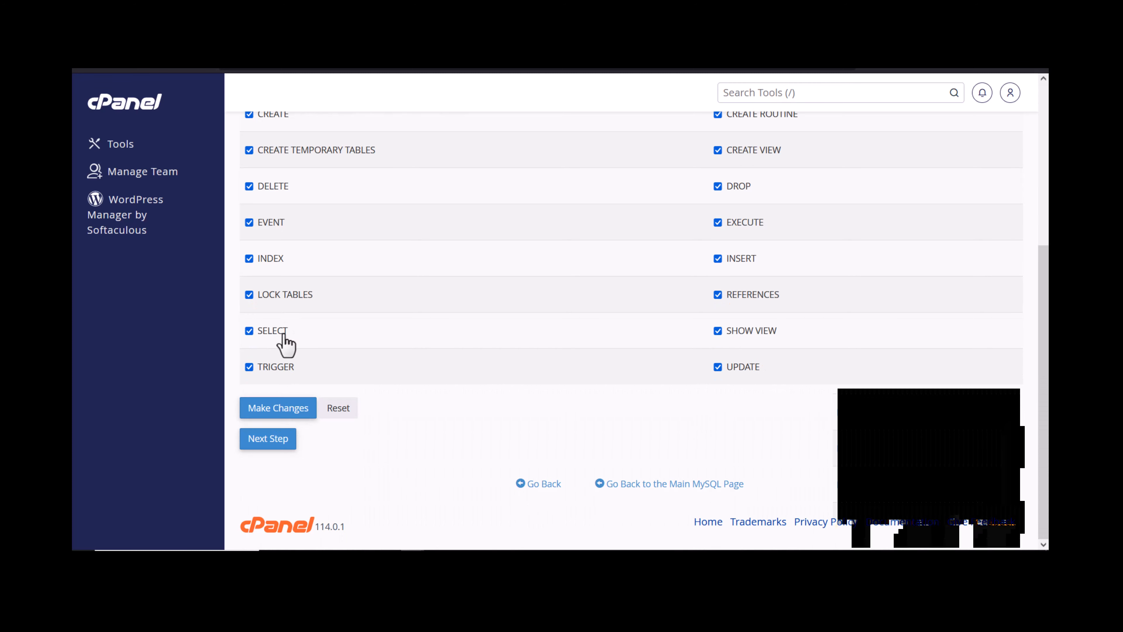
pyautogui.click(281, 412)
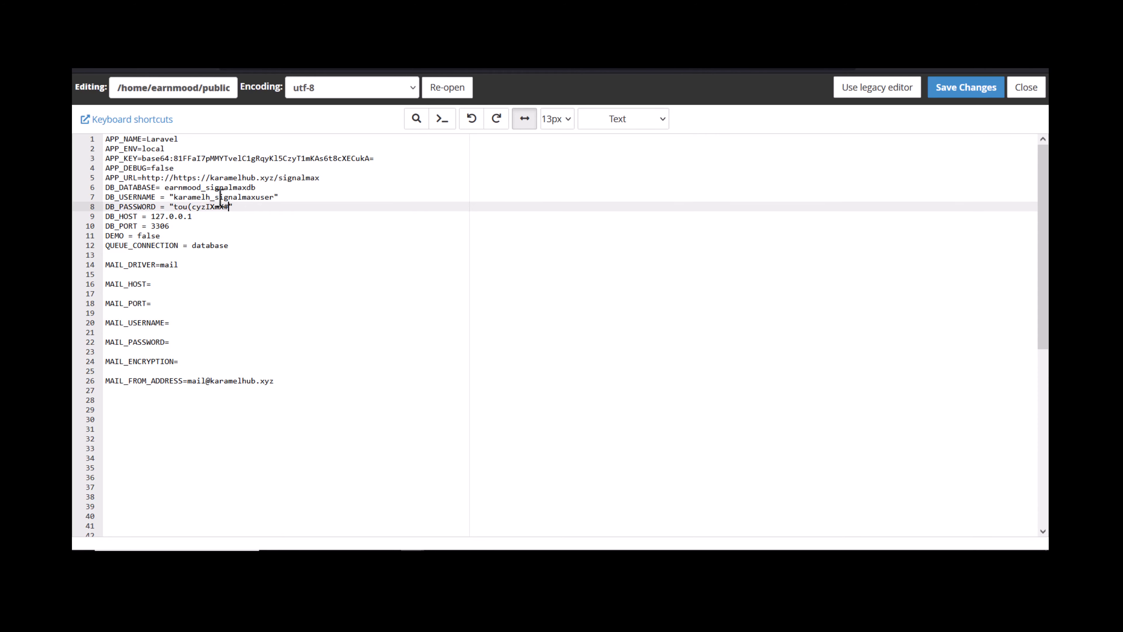
# Replace the DB_USERNAME value in .env with the new database user name.
pyautogui.doubleClick(220, 197)
pyautogui.hotkey('ctrl', 'v')
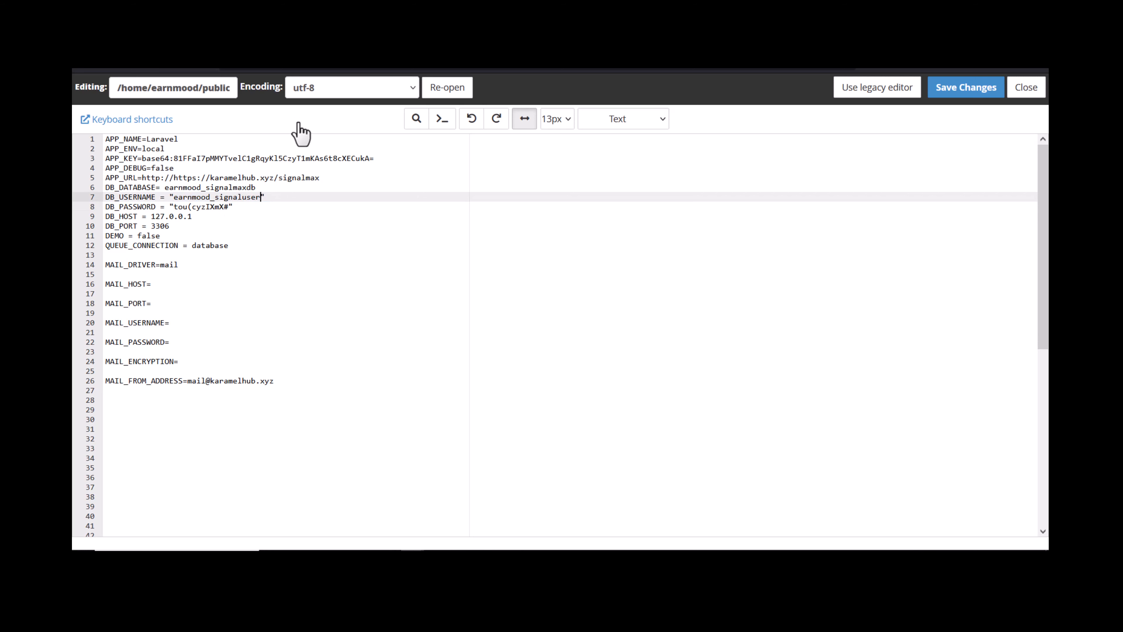
pyautogui.click(219, 70)
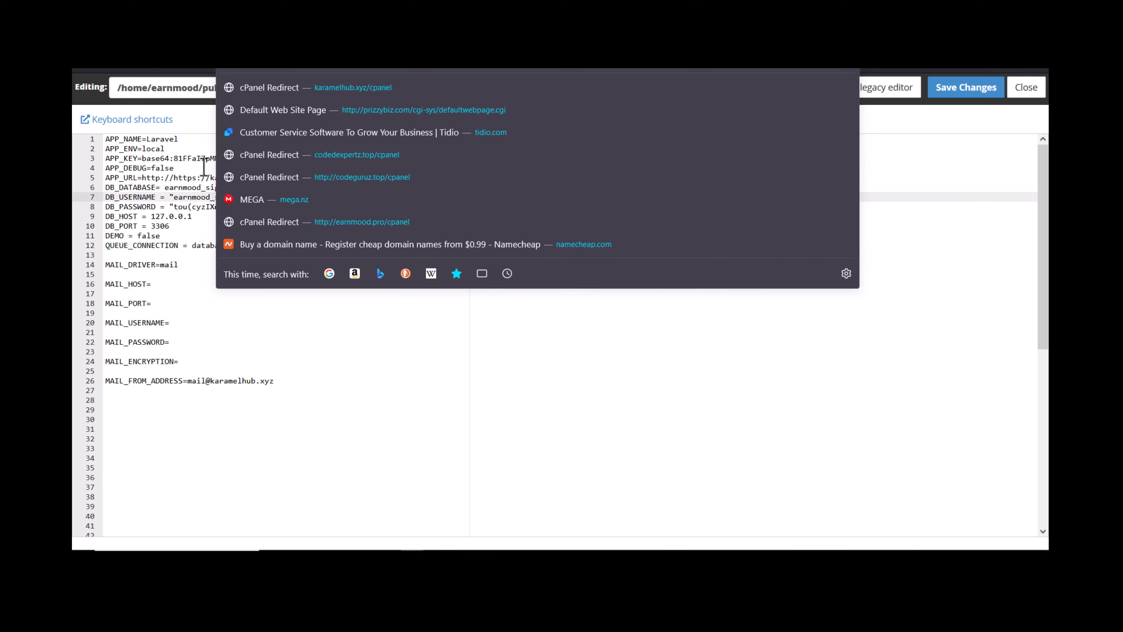
pyautogui.click(189, 177)
pyautogui.moveTo(283, 177); pyautogui.dragTo(158, 177)
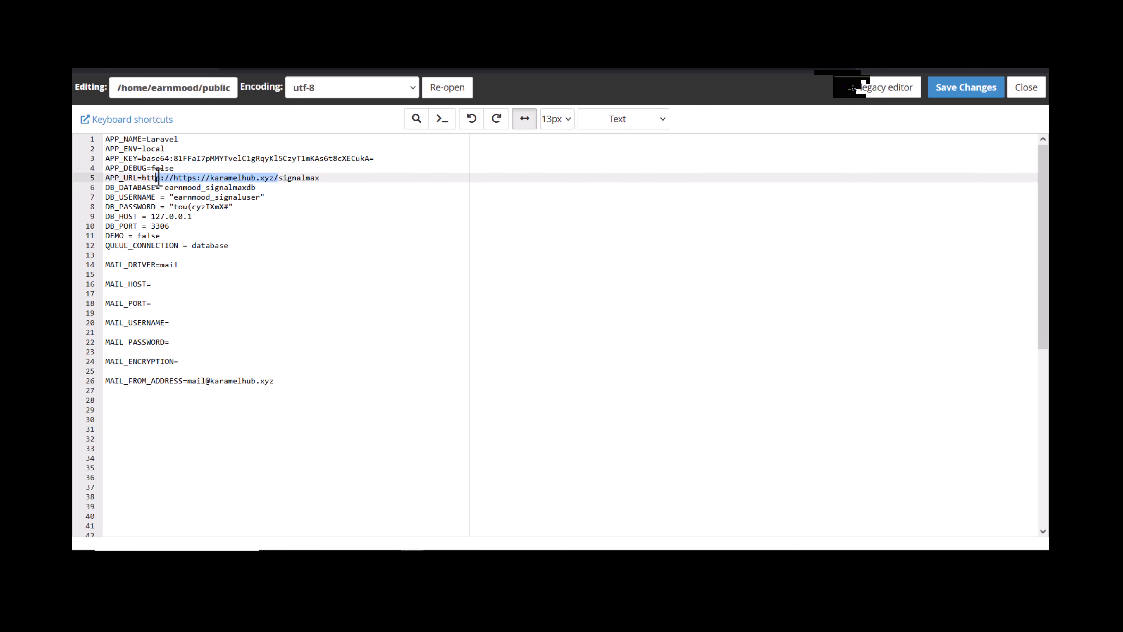
pyautogui.write('https://earnmood.pro')
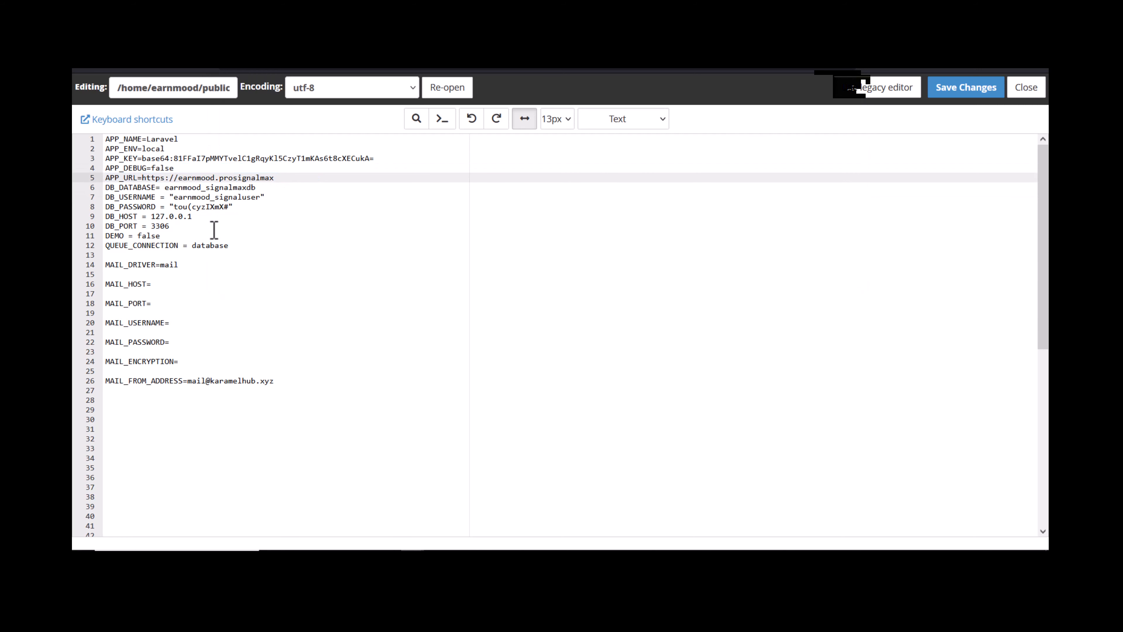
pyautogui.write('/')
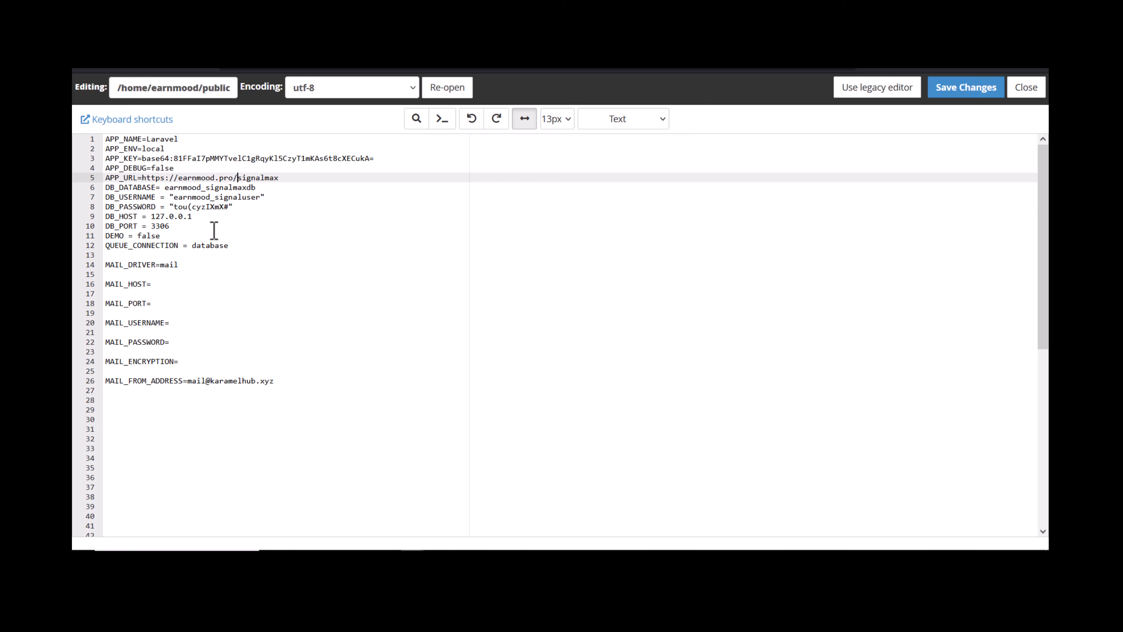
pyautogui.doubleClick(262, 178)
pyautogui.click(953, 103)
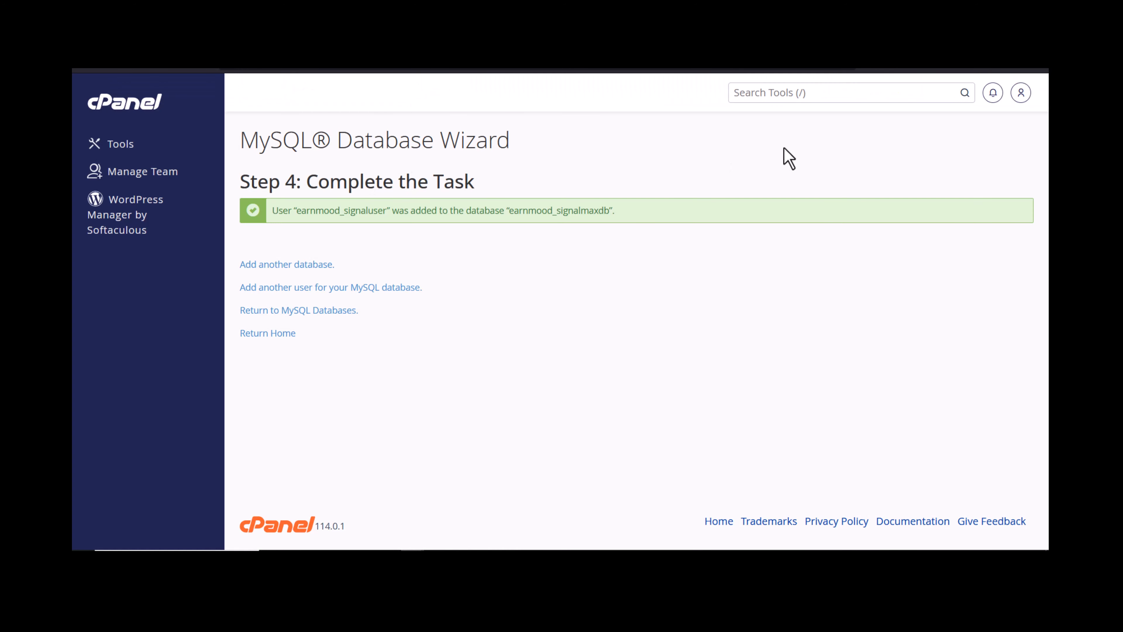
# Open phpMyAdmin by searching cPanel tools for 'php'.
pyautogui.click(769, 93)
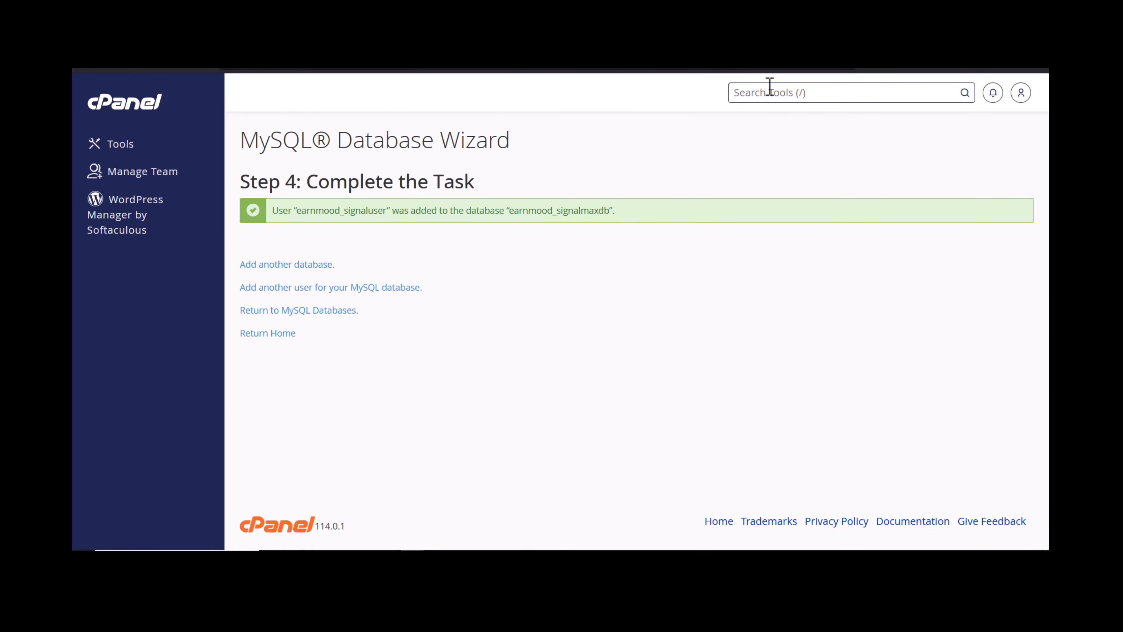
pyautogui.write('php')
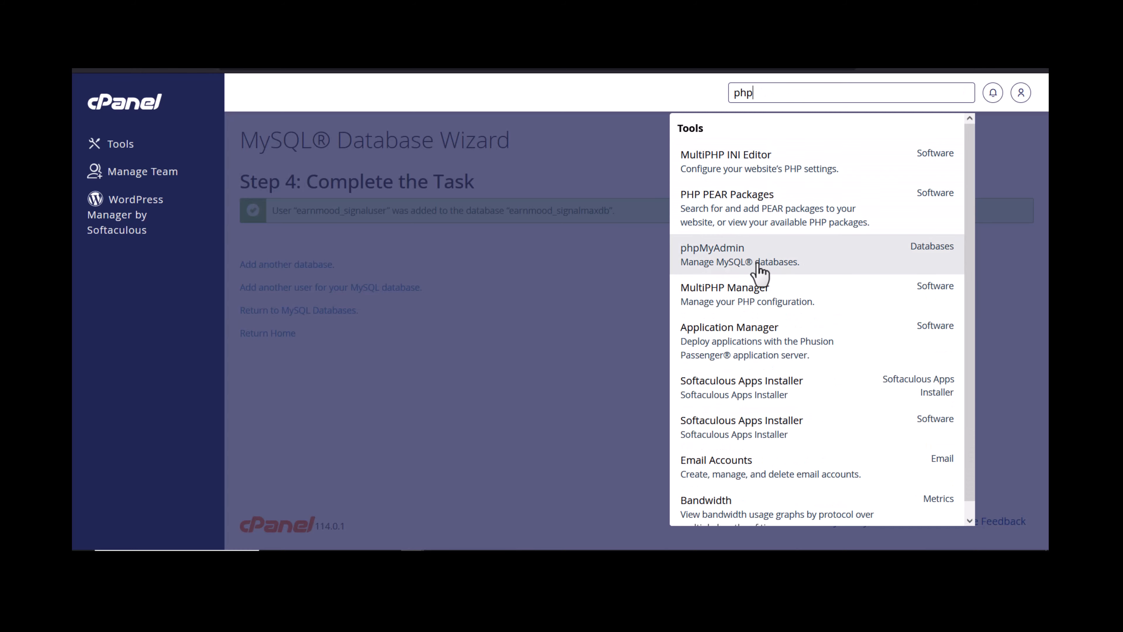
pyautogui.click(760, 271)
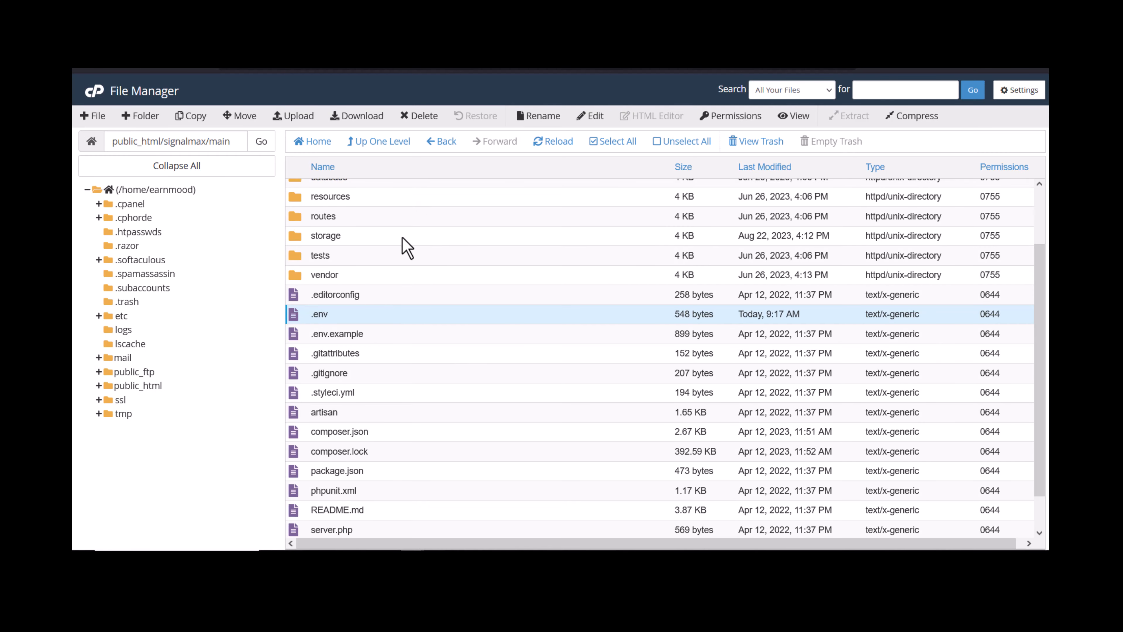
# Download sql_database.sql from the signalmax DATABASE folder.
pyautogui.scroll(2, 389, 292)
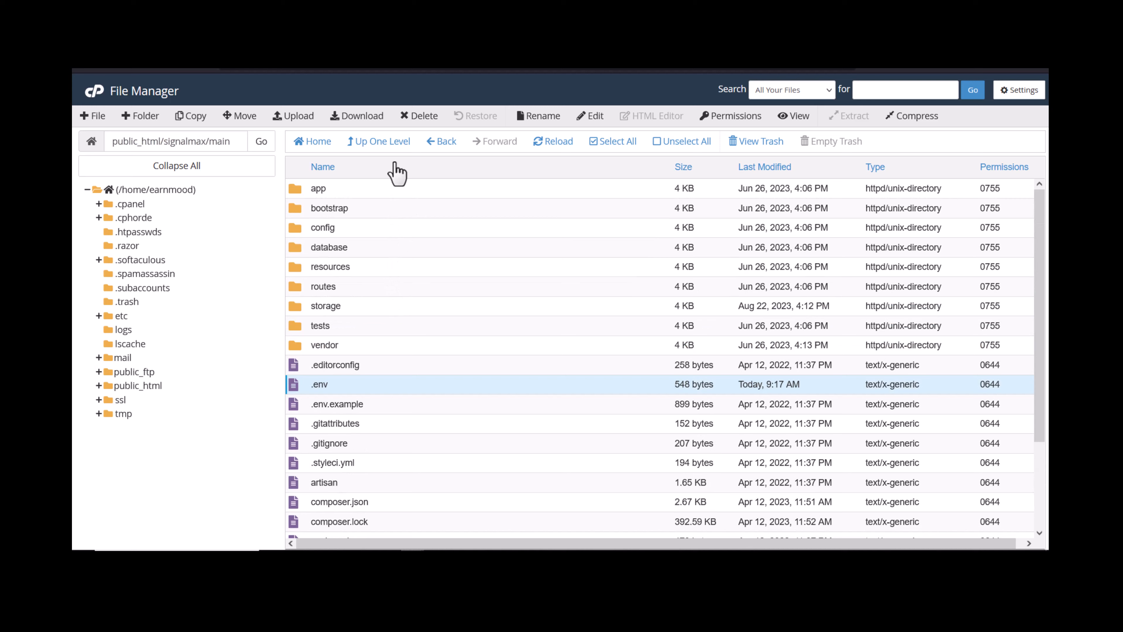
pyautogui.click(378, 142)
pyautogui.doubleClick(375, 239)
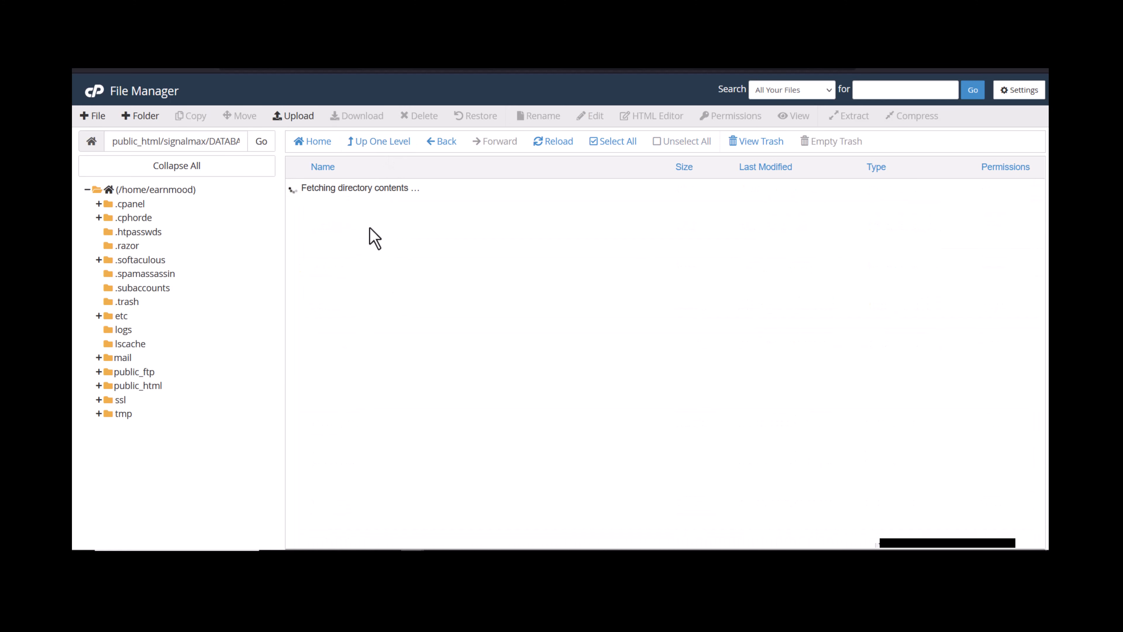
pyautogui.rightClick(394, 190)
pyautogui.click(441, 205)
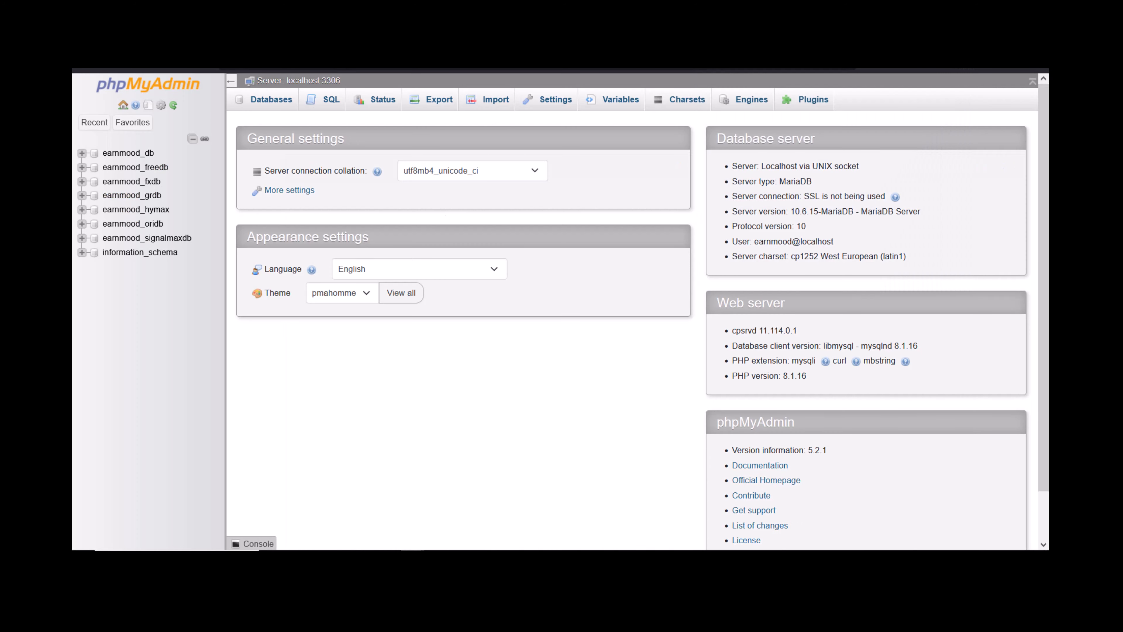
# Import sql_database.sql into earnmood_signalmaxdb through the Import tab.
pyautogui.click(163, 239)
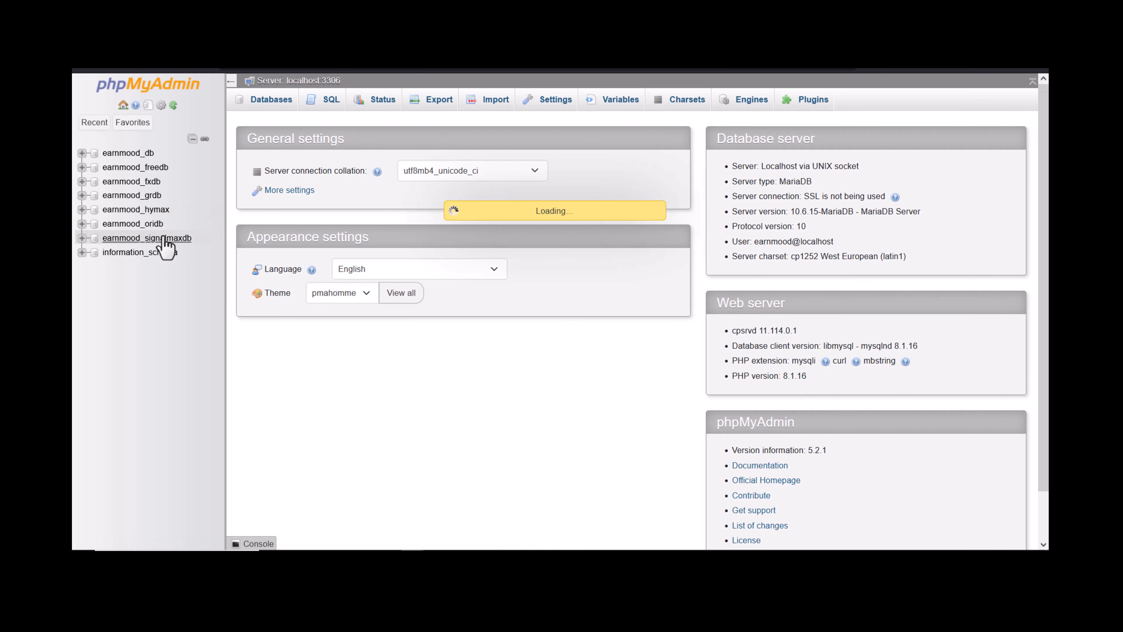
pyautogui.click(540, 105)
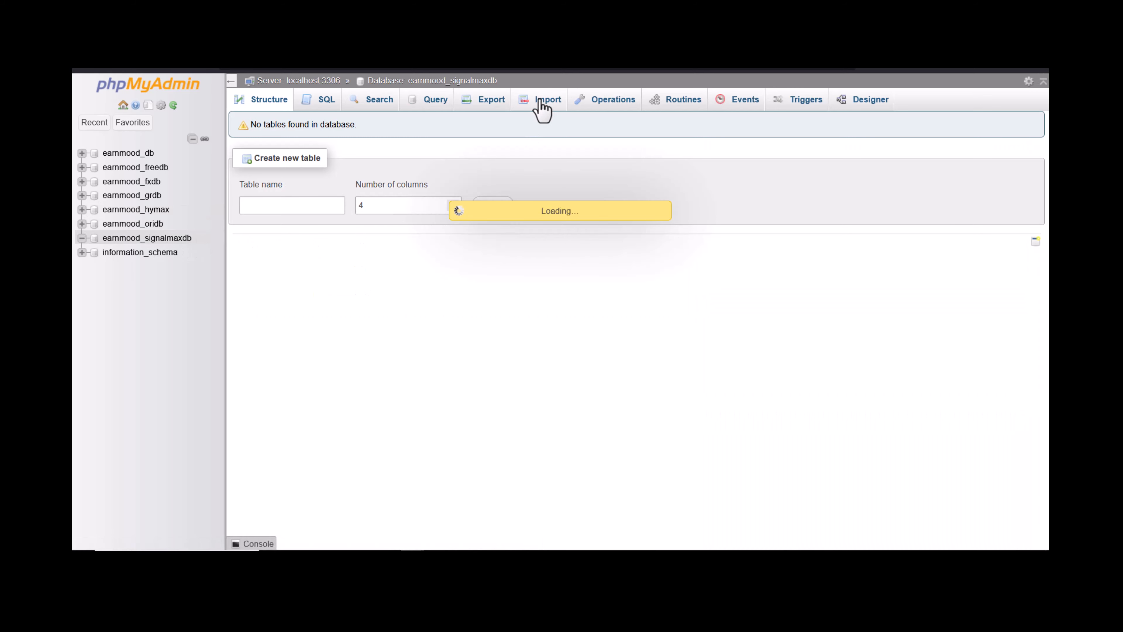
pyautogui.click(325, 260)
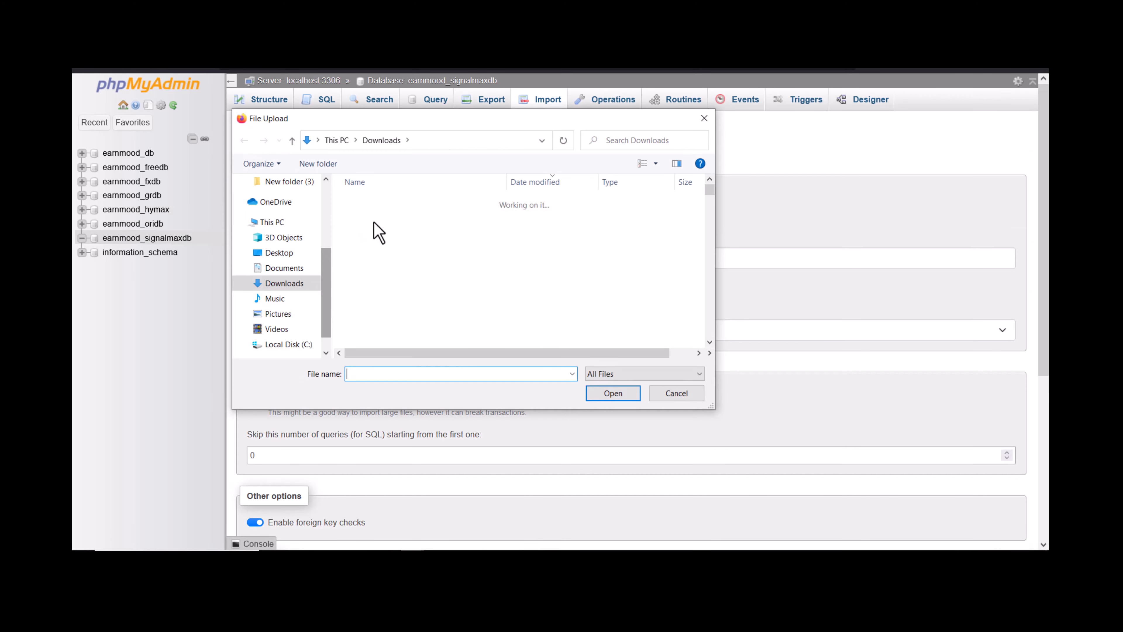
pyautogui.click(376, 220)
pyautogui.click(590, 392)
pyautogui.scroll(-3, 398, 362)
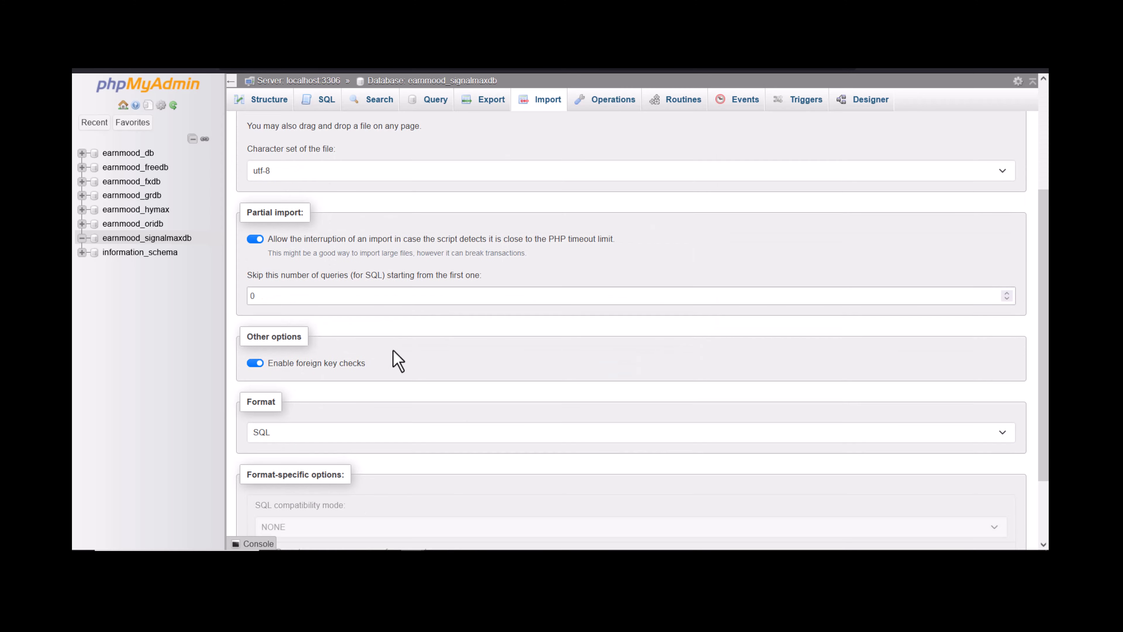
pyautogui.scroll(-2, 393, 350)
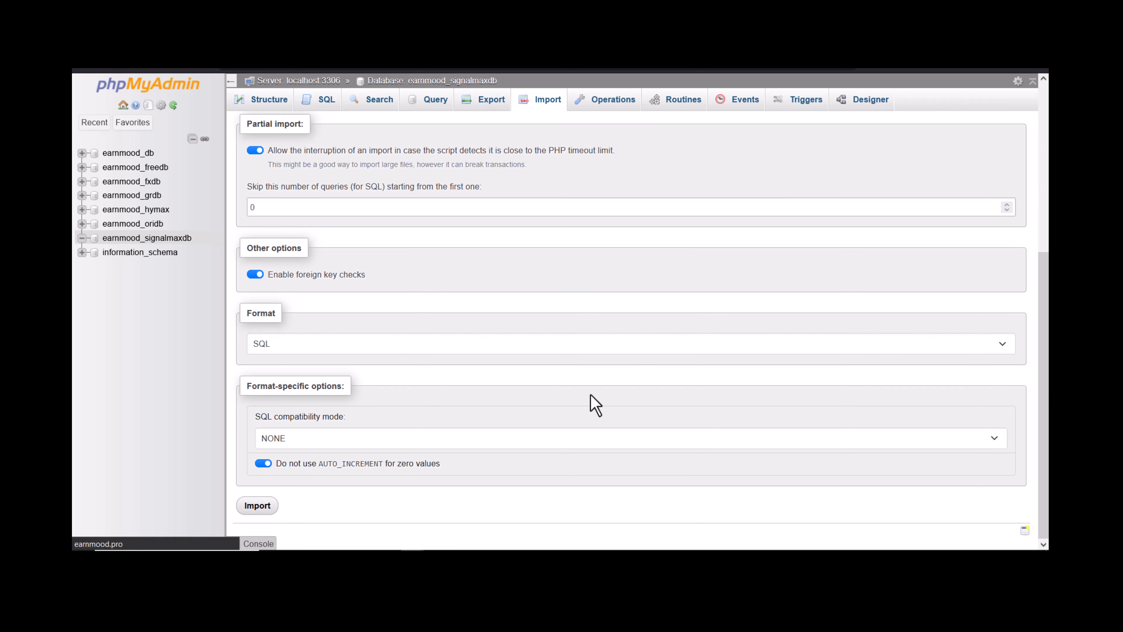
pyautogui.scroll(3, 509, 253)
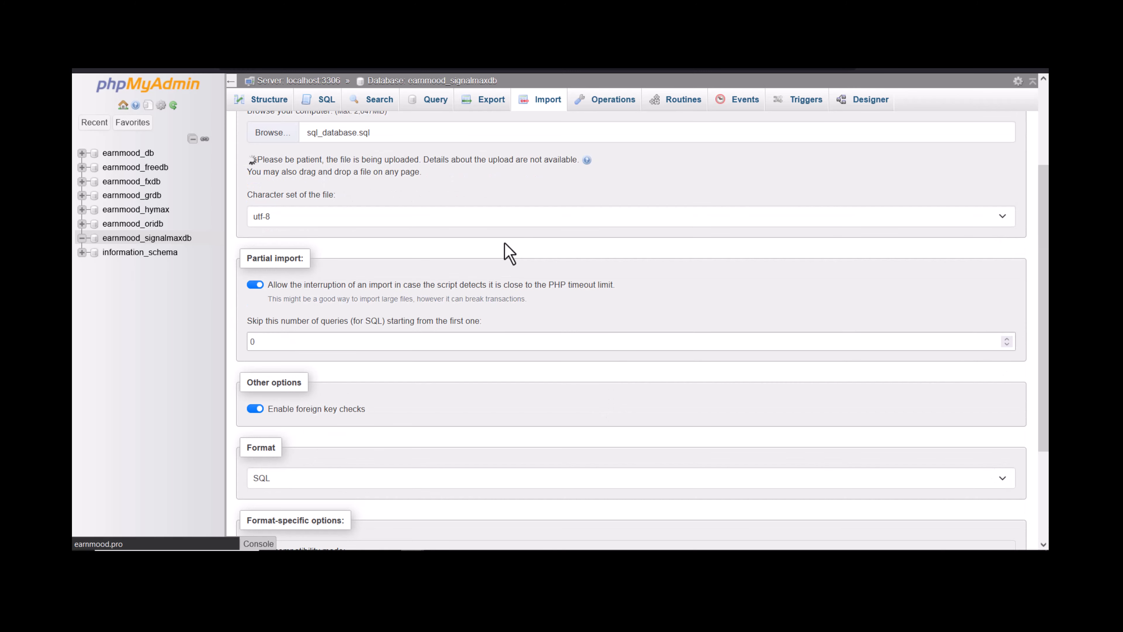
pyautogui.scroll(3, 509, 252)
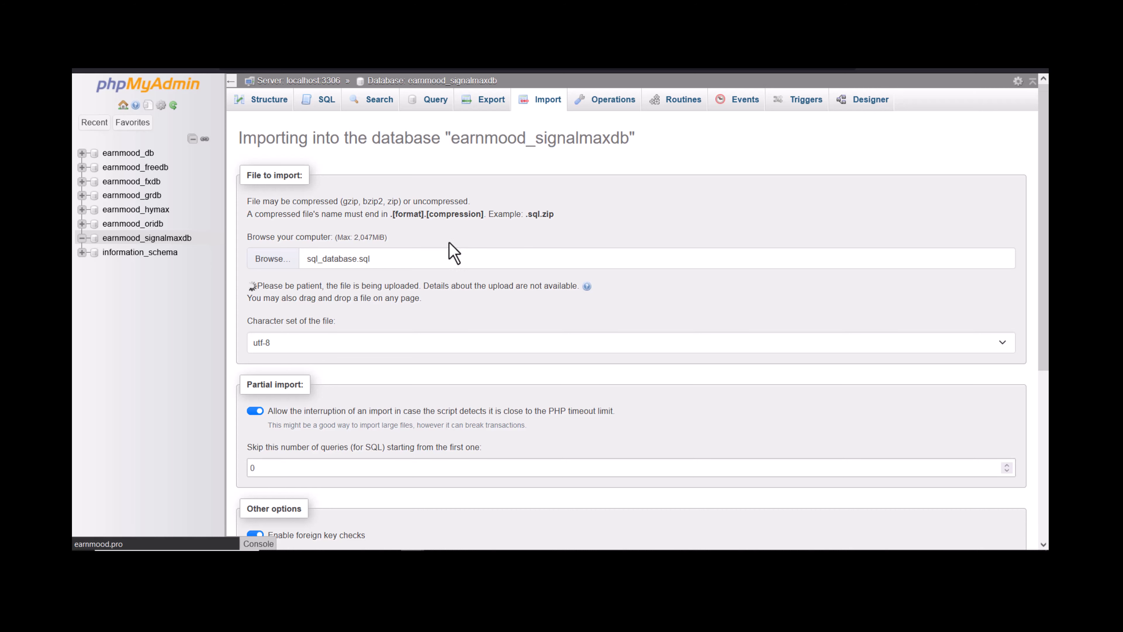
# Reopen earnmood_signalmaxdb to check its newly created sp_ tables.
pyautogui.scroll(-3, 429, 284)
pyautogui.scroll(3, 460, 317)
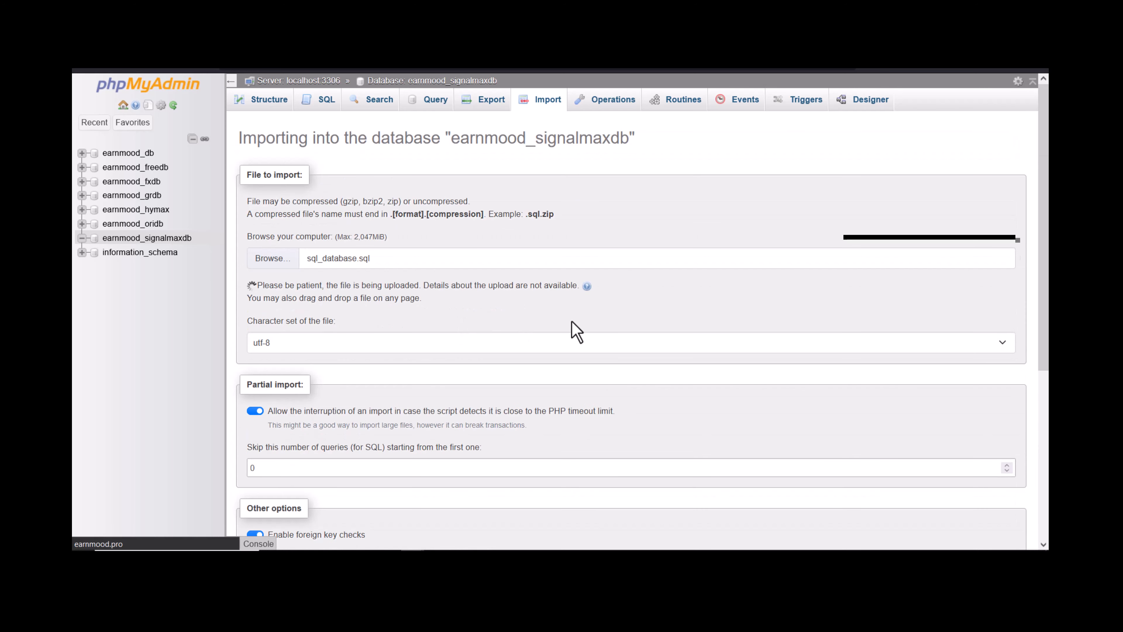
pyautogui.scroll(-3, 573, 329)
pyautogui.scroll(3, 574, 332)
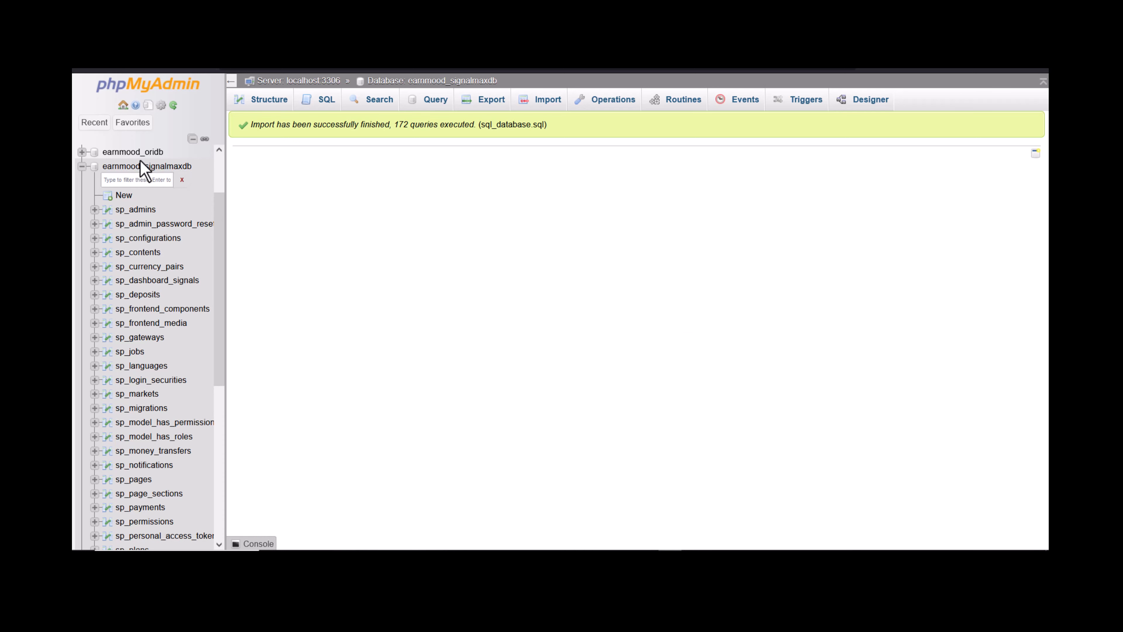
pyautogui.click(145, 170)
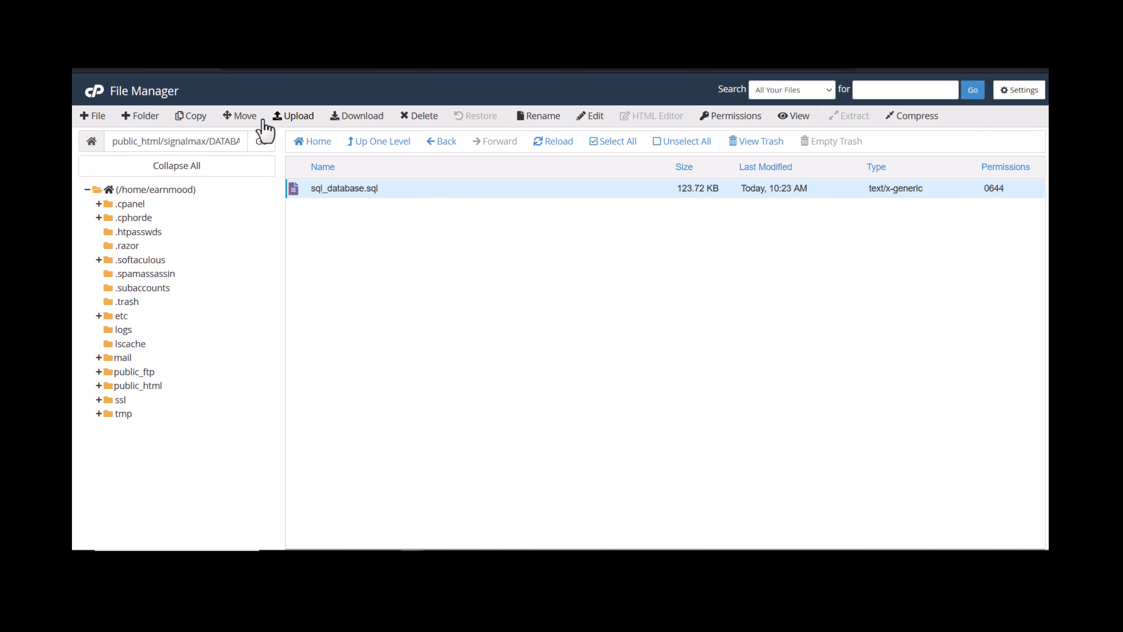
# Try loading earnmood.pro/signalmax in a new tab, closing the failed search result.
pyautogui.doubleClick(184, 143)
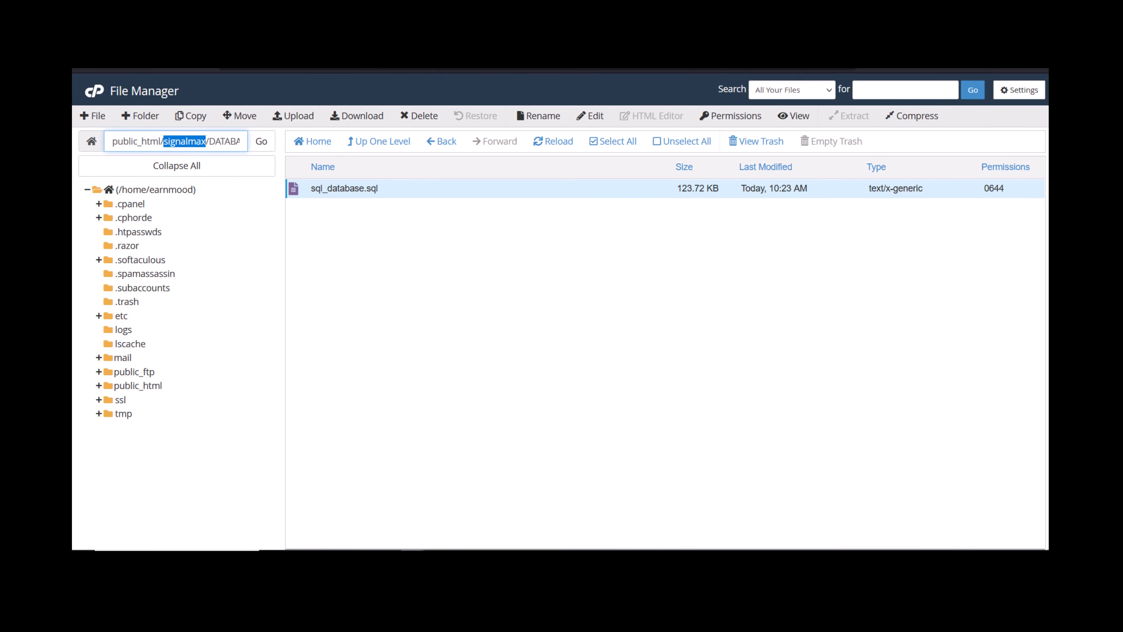
pyautogui.hotkey('ctrl', 't')
pyautogui.write('ea')
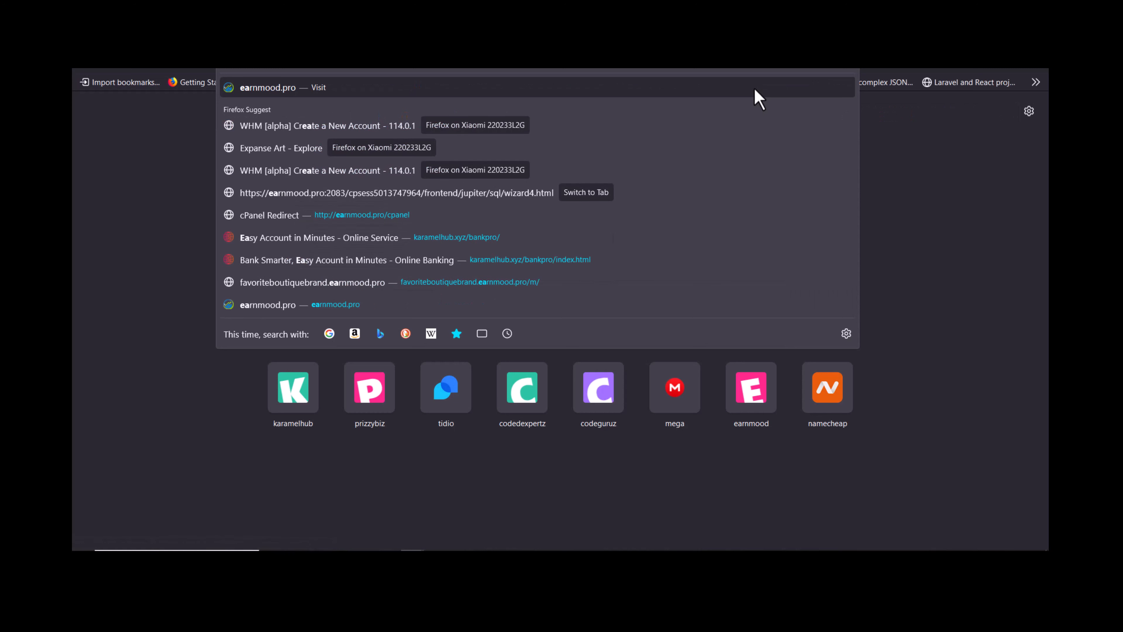
pyautogui.press('End')
pyautogui.write('/signalmax')
pyautogui.press('Return')
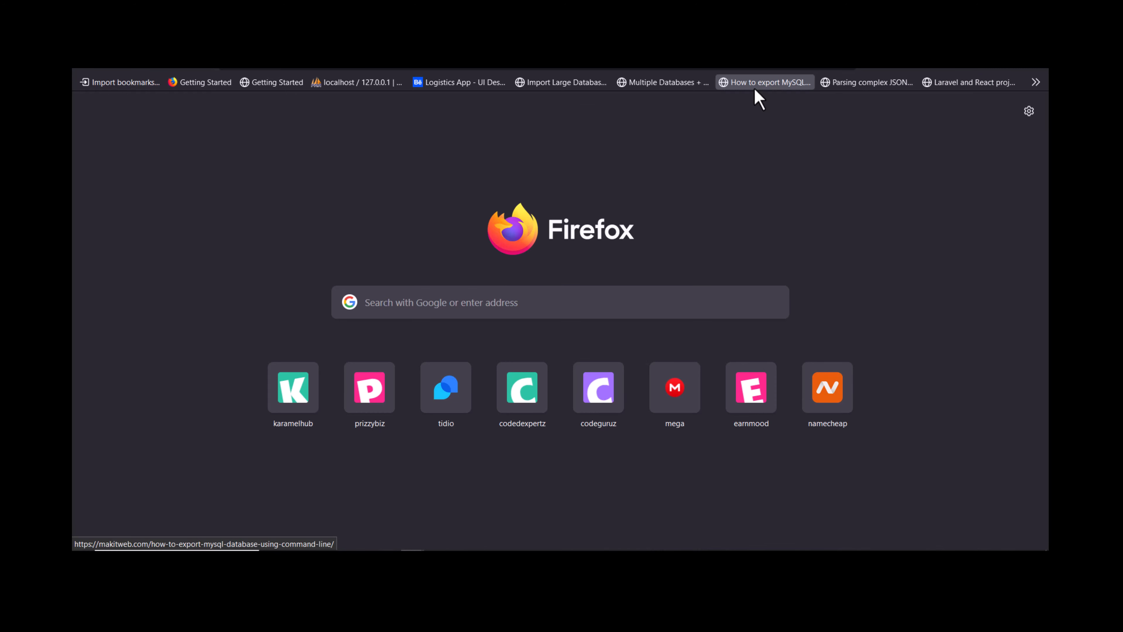
pyautogui.hotkey('ctrl', 'w')
# Load earnmood.pro/signalmax from the address bar of a fresh tab.
pyautogui.hotkey('ctrl', 't')
pyautogui.hotkey('ctrl', 'l')
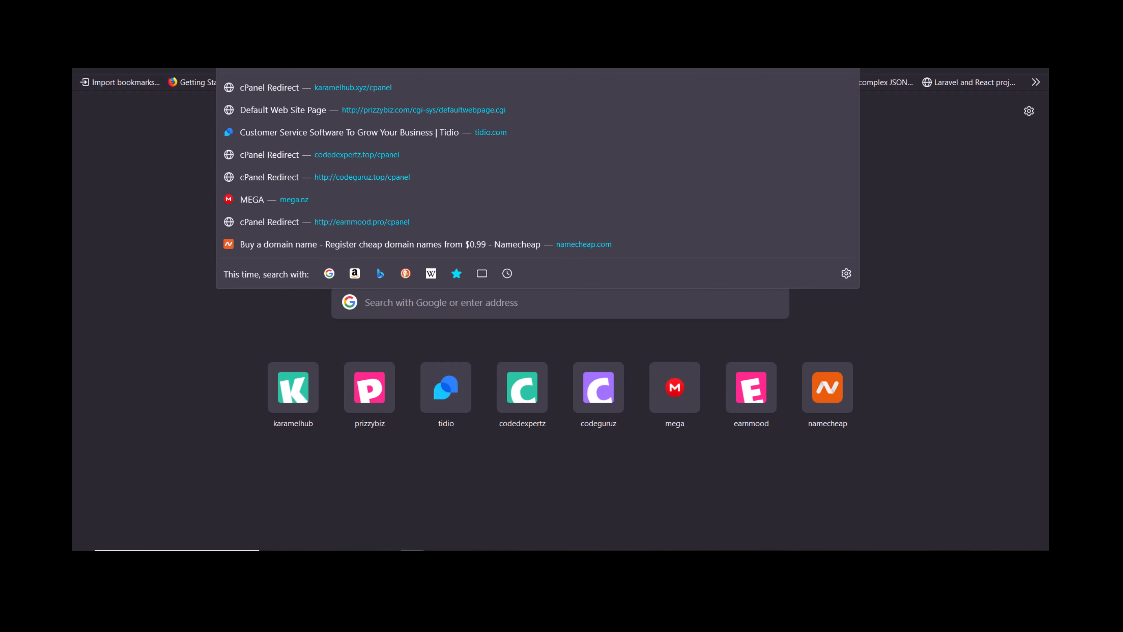
pyautogui.write('ea')
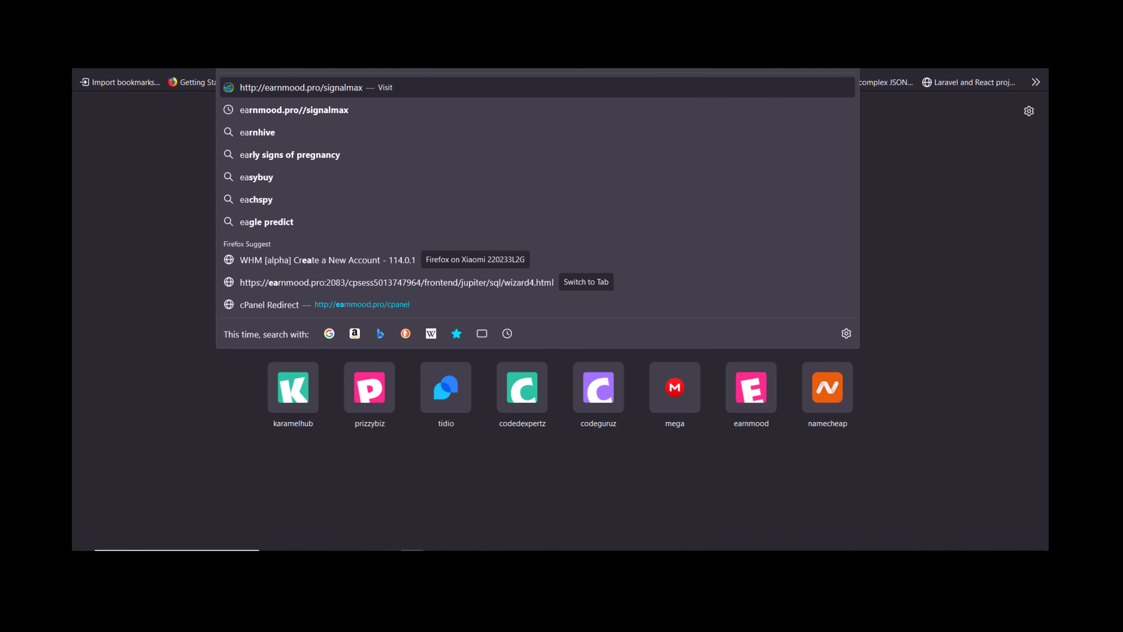
pyautogui.press('Return')
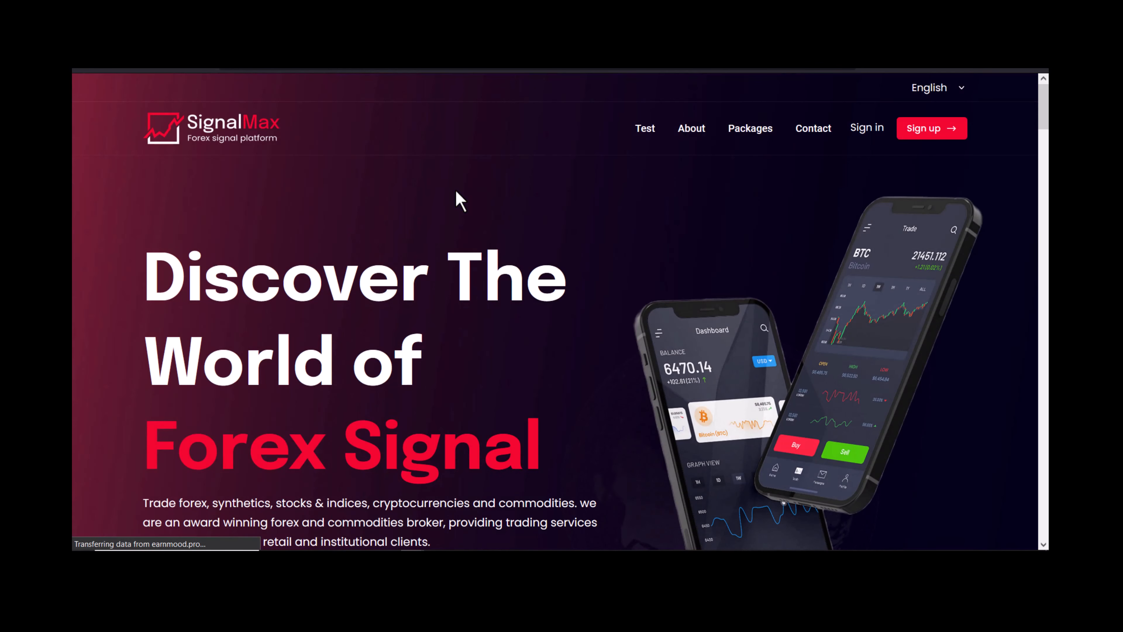
# Scroll through the live SignalMax homepage at earnmood.pro/signalmax to check it loads properly.
pyautogui.scroll(-5, 460, 199)
pyautogui.scroll(5, 476, 196)
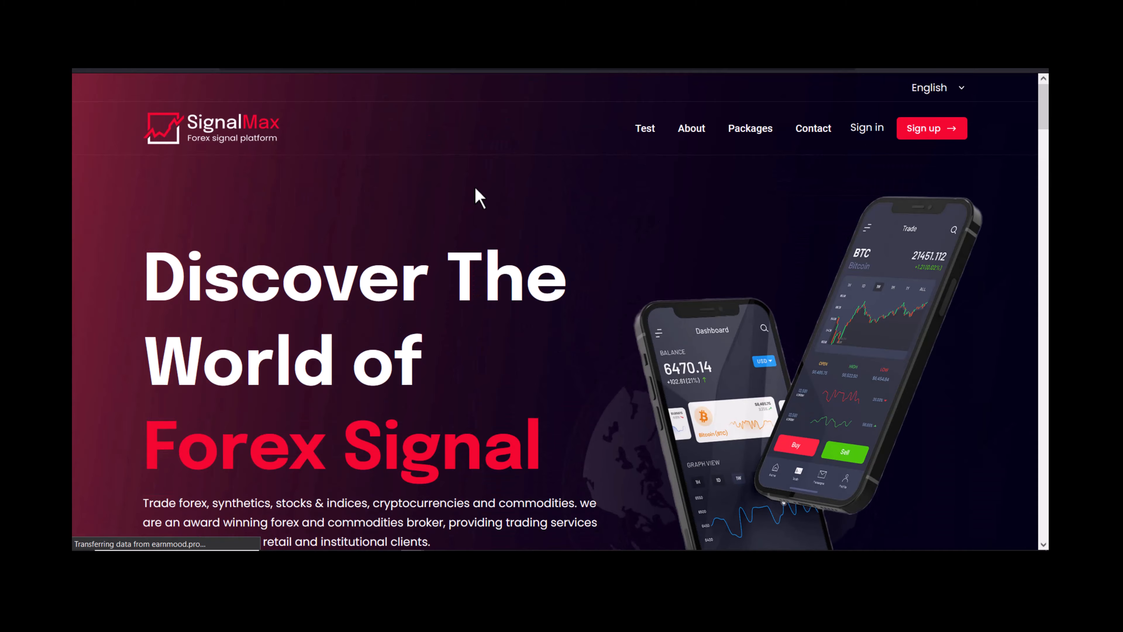
pyautogui.scroll(-10, 479, 191)
pyautogui.scroll(-5, 483, 188)
pyautogui.scroll(15, 481, 195)
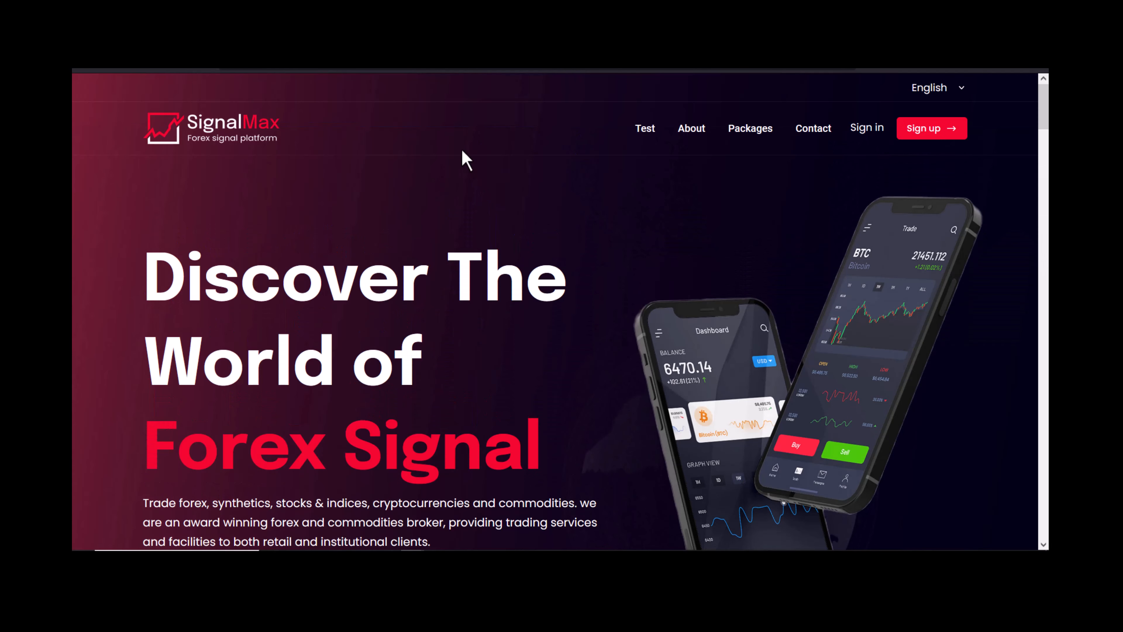
# Load earnmood.pro/signalmax/admin by pasting the address into the browser's address bar.
pyautogui.click(399, 68)
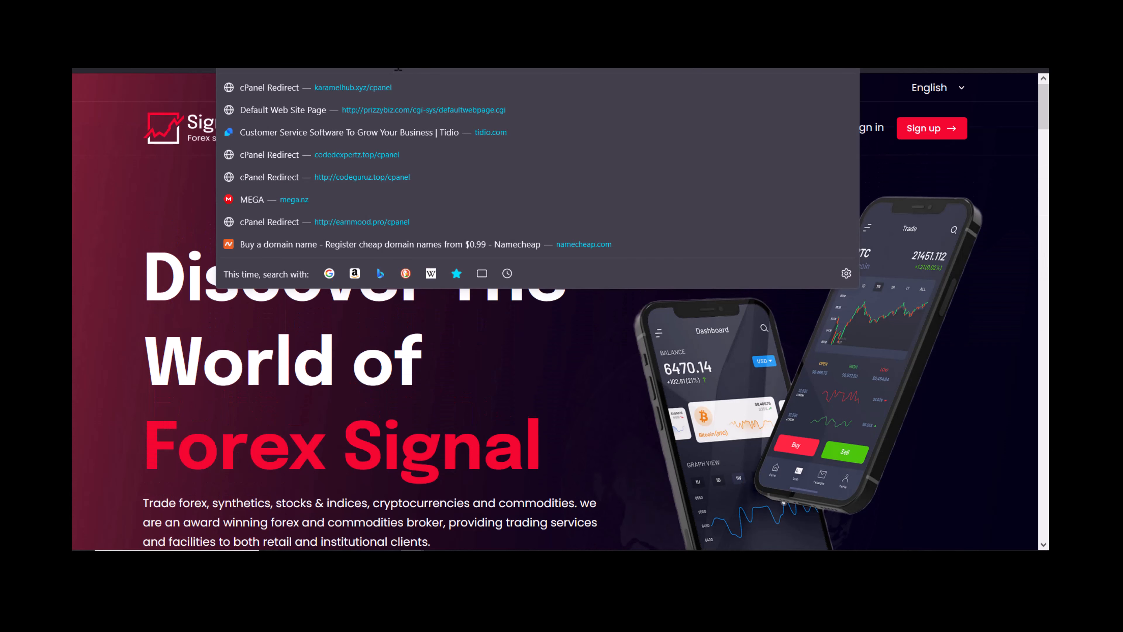
pyautogui.write('http://earnmood.pro/signalmax/admin')
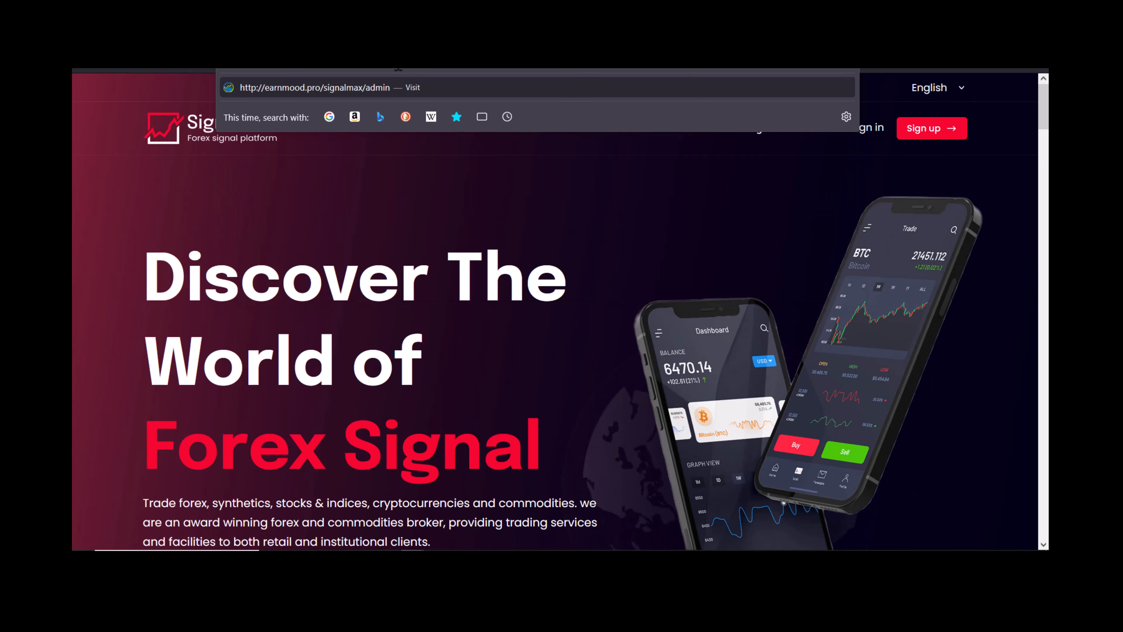
pyautogui.press('Return')
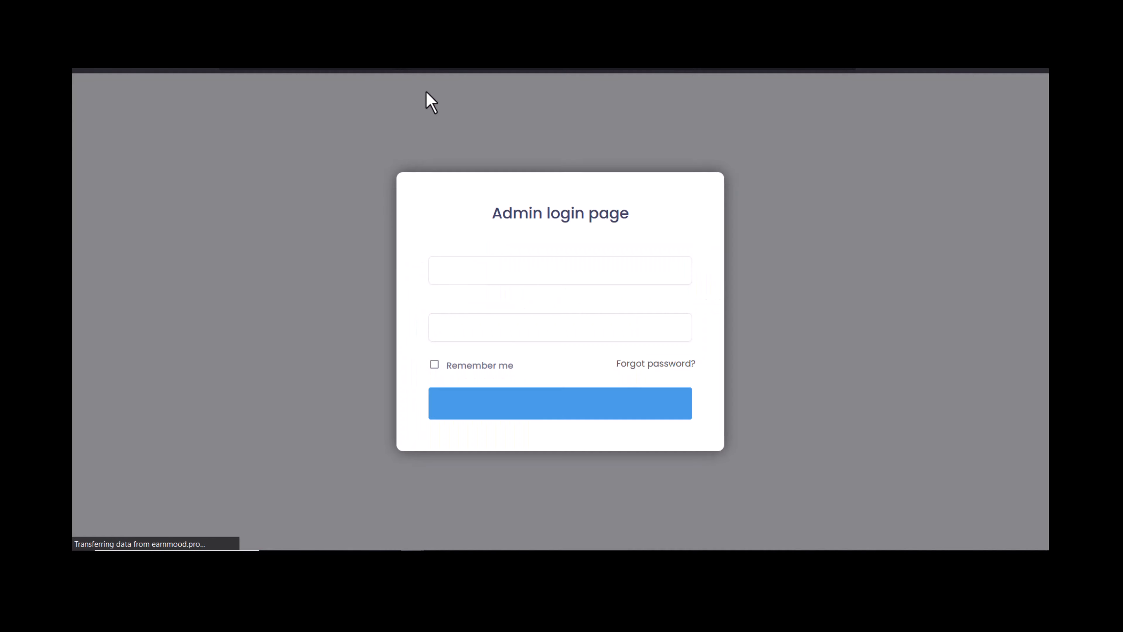
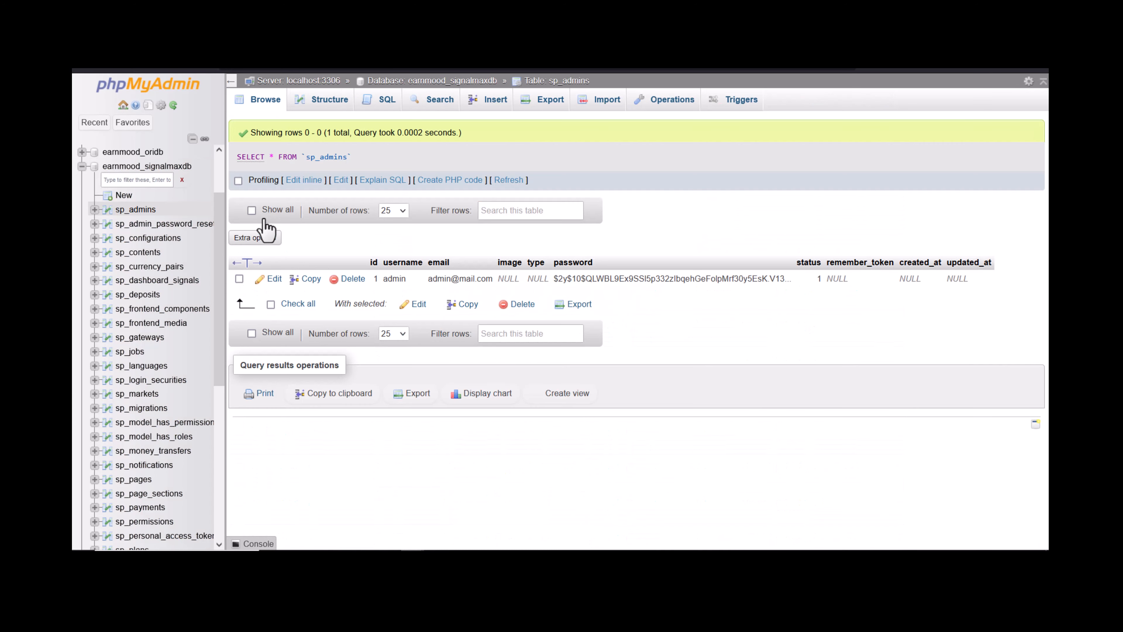
# Edit the single sp_admins row and review its stored username, email and password values.
pyautogui.click(274, 280)
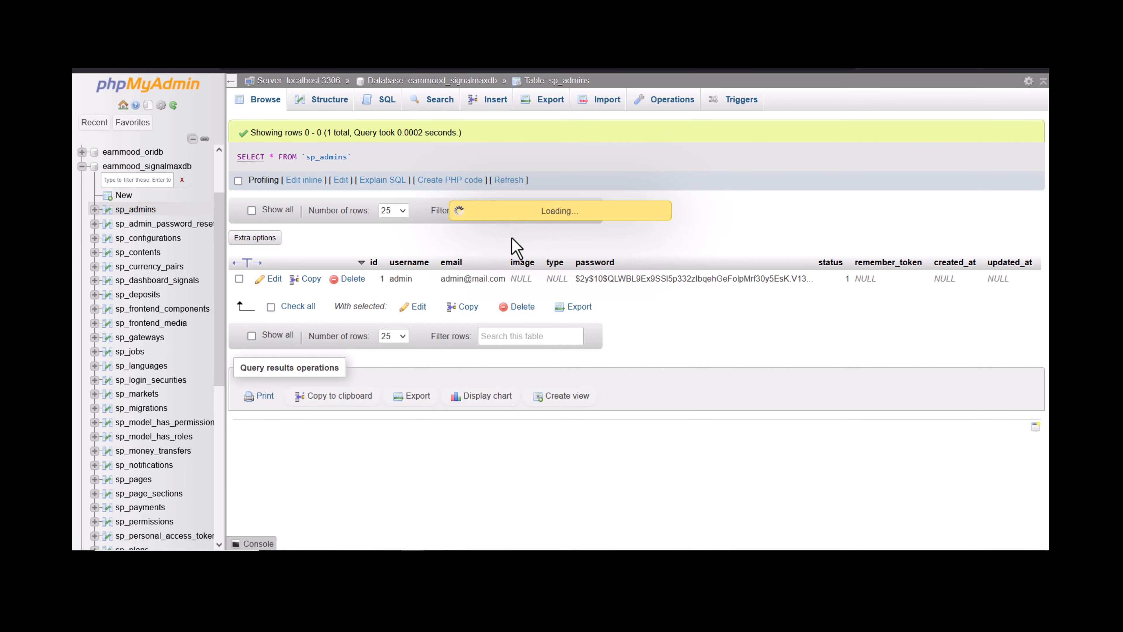
pyautogui.doubleClick(611, 249)
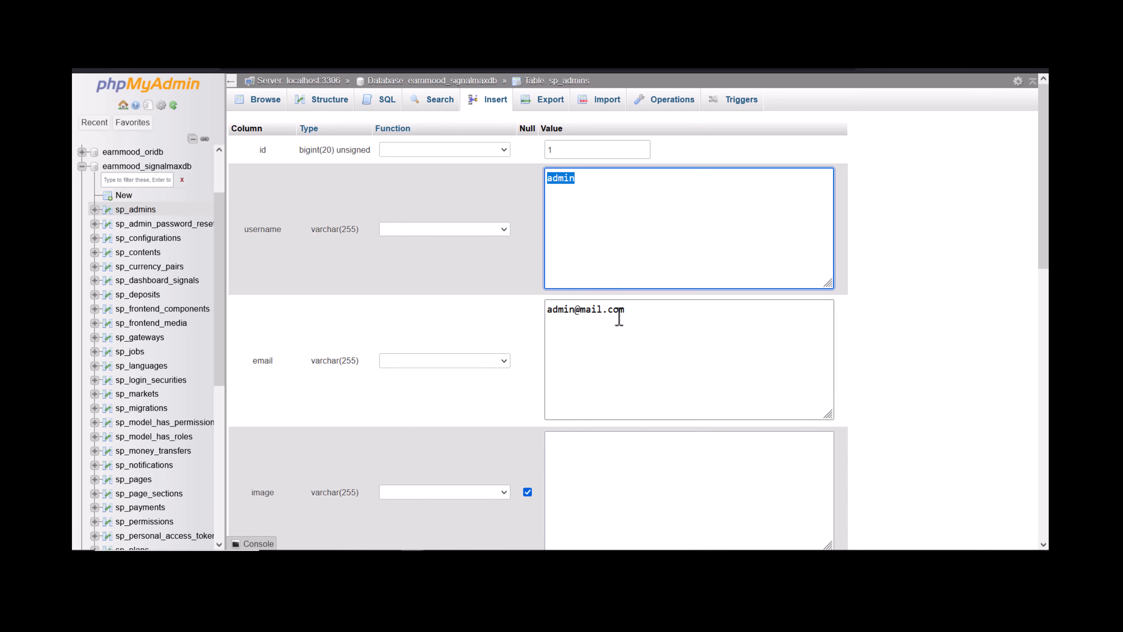
pyautogui.click(626, 324)
pyautogui.scroll(-8, 627, 326)
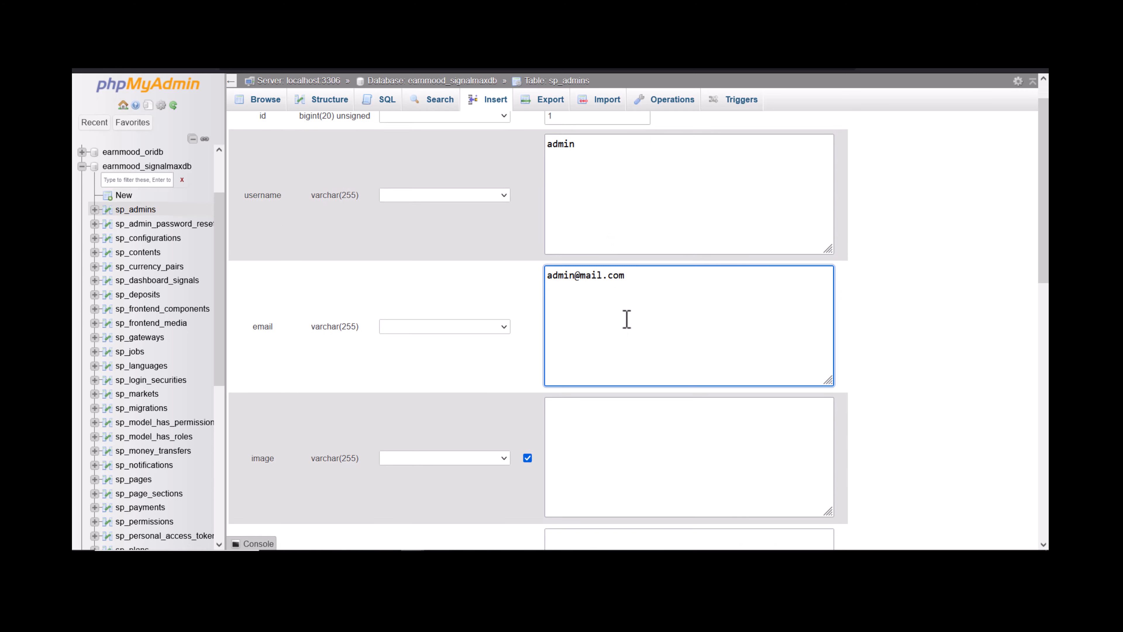
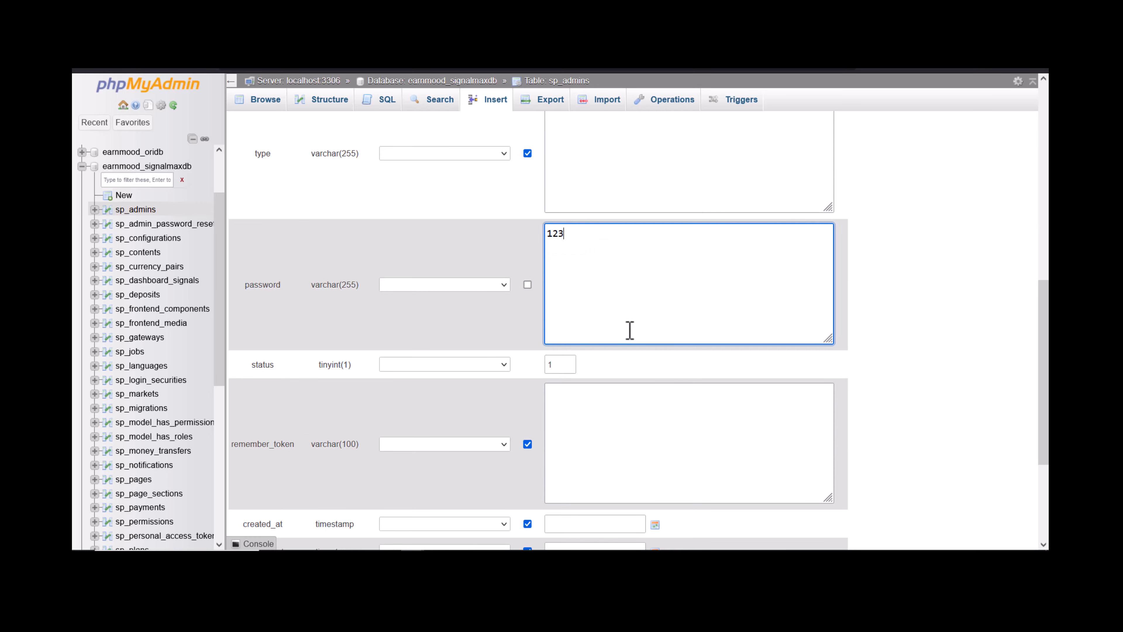
# Set the password field's function to ENCRYPT and save the sp_admins admin row.
pyautogui.click(440, 286)
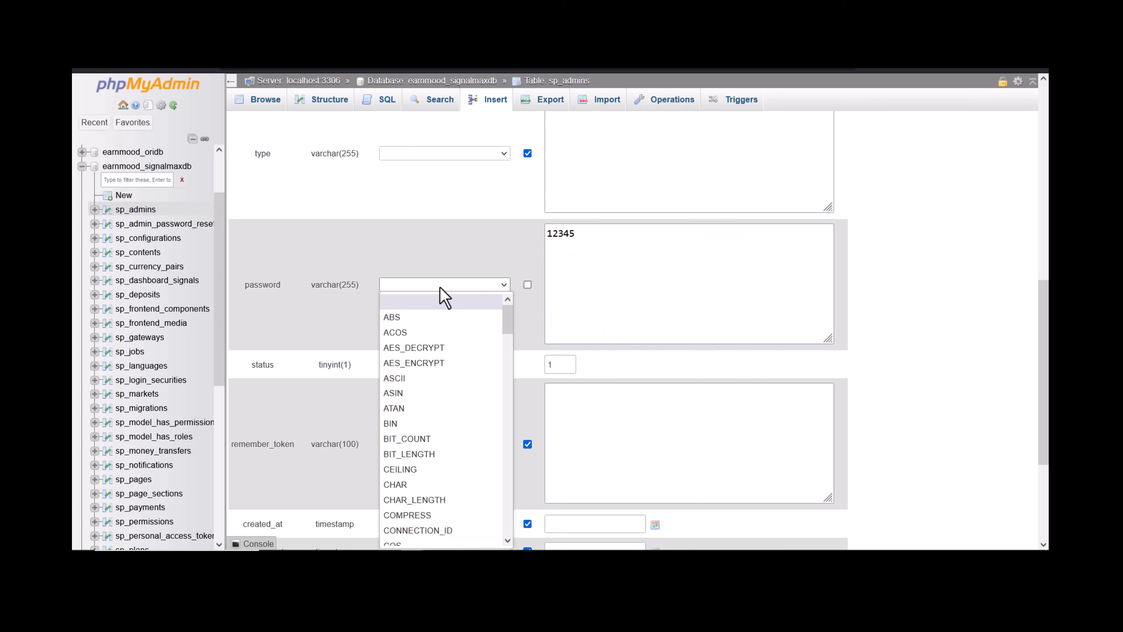
pyautogui.press('e')
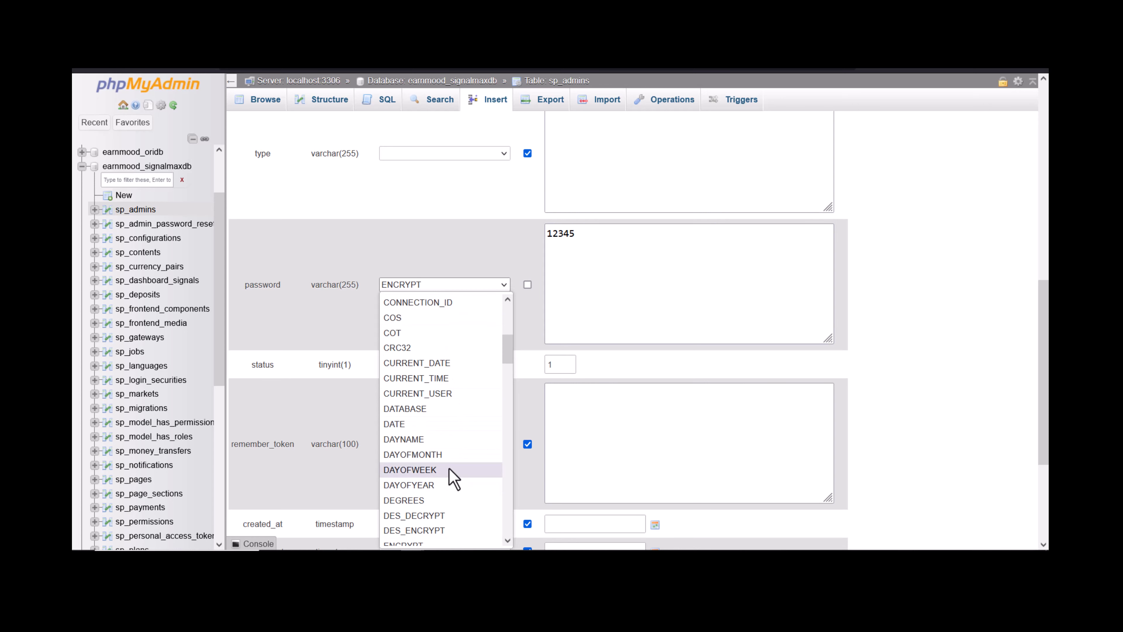
pyautogui.scroll(-4, 439, 469)
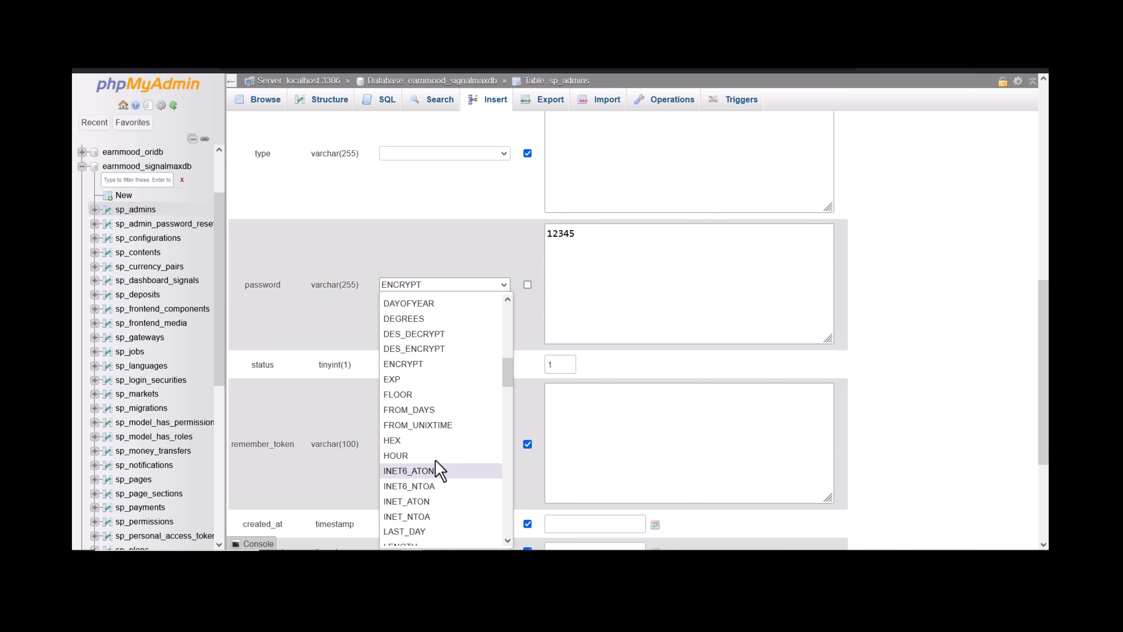
pyautogui.click(425, 365)
pyautogui.scroll(-5, 487, 317)
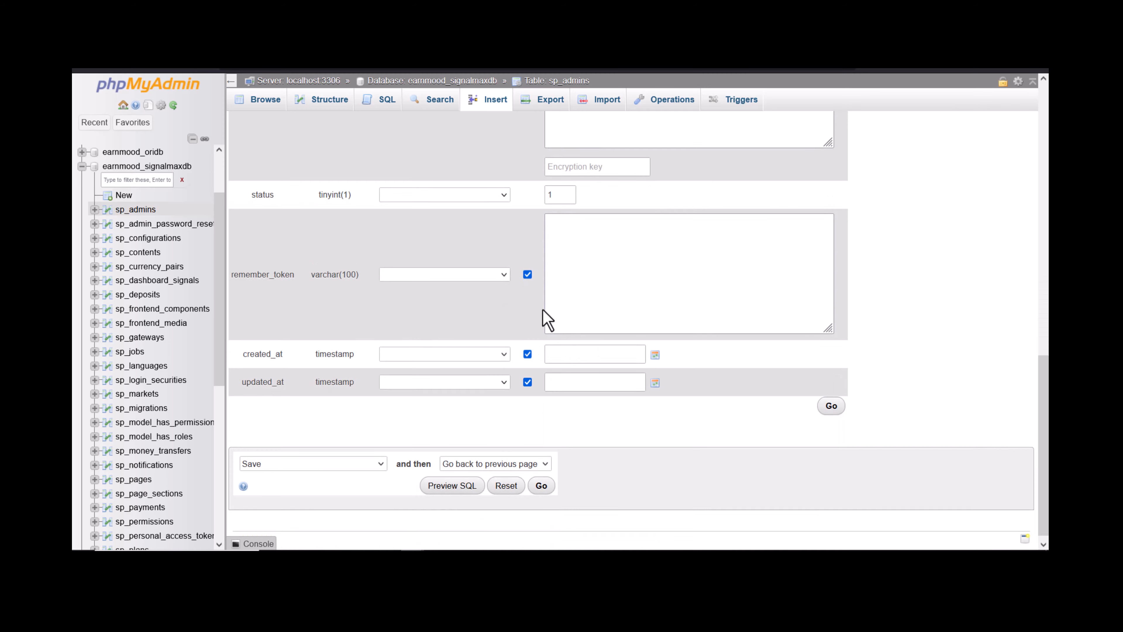
pyautogui.click(830, 398)
pyautogui.scroll(6, 687, 366)
pyautogui.scroll(5, 687, 366)
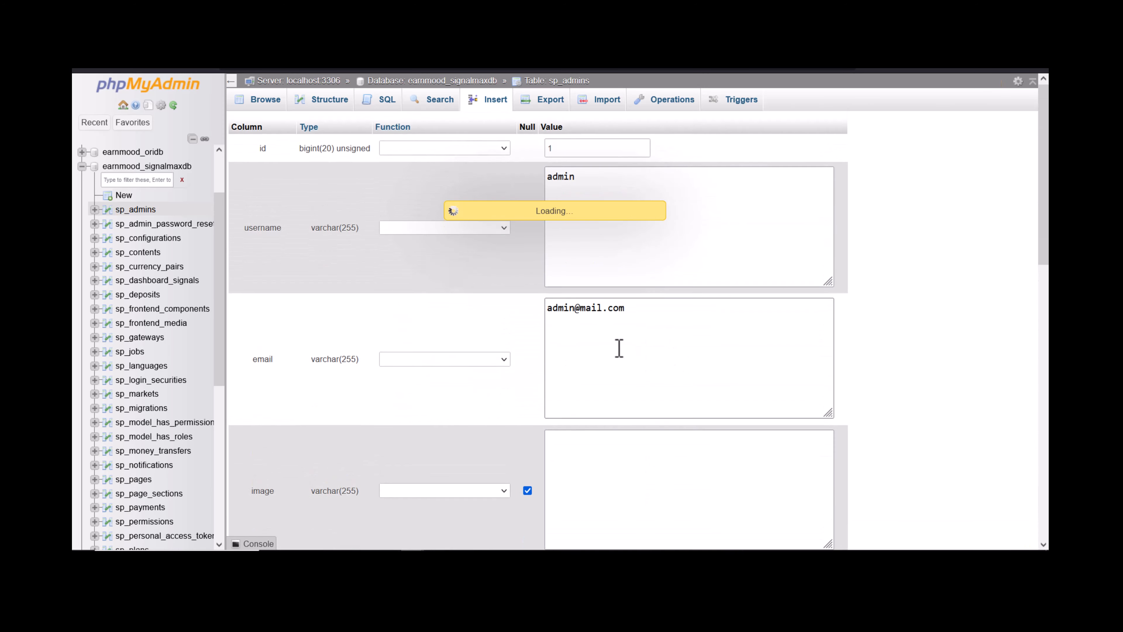
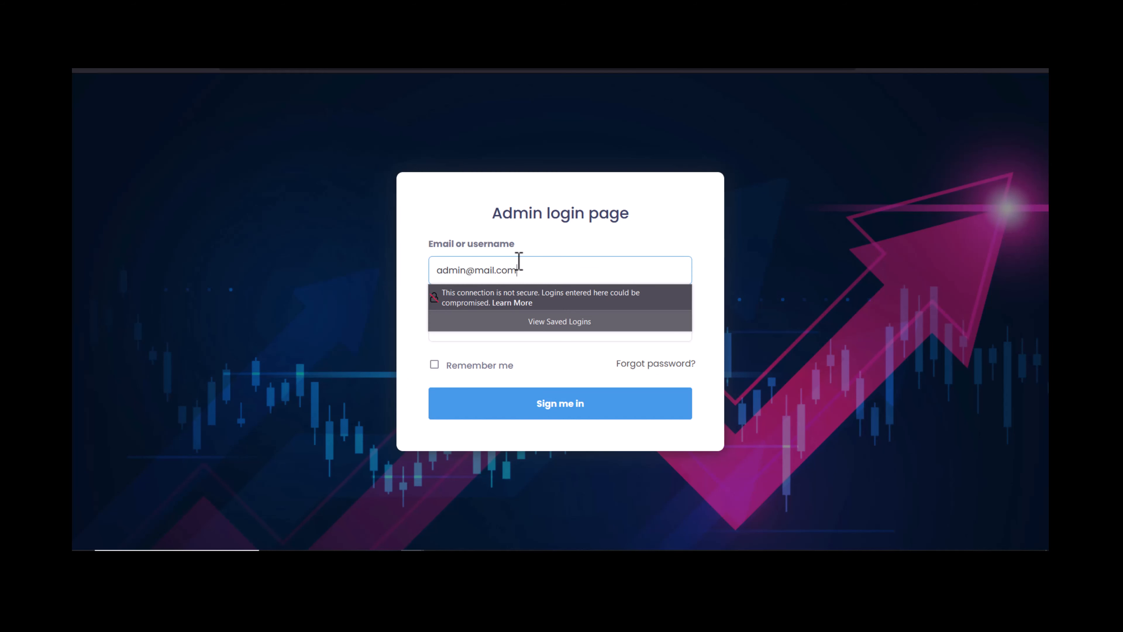
# Submit the admin login with the reset password, then reload the 419 Page Expired page.
pyautogui.click(463, 327)
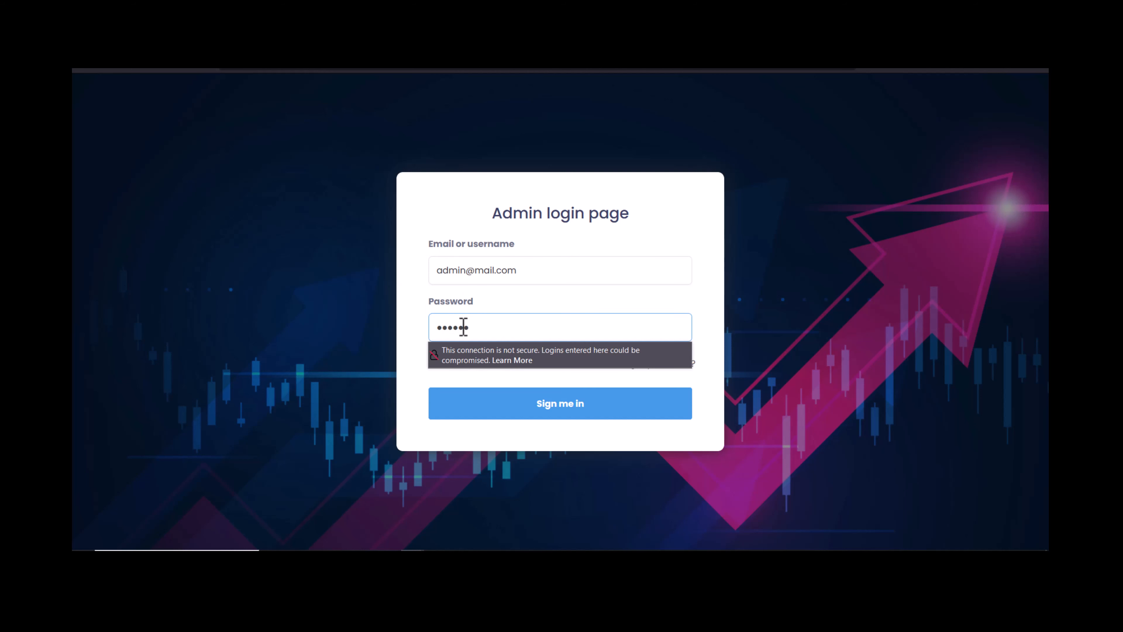
pyautogui.click(513, 412)
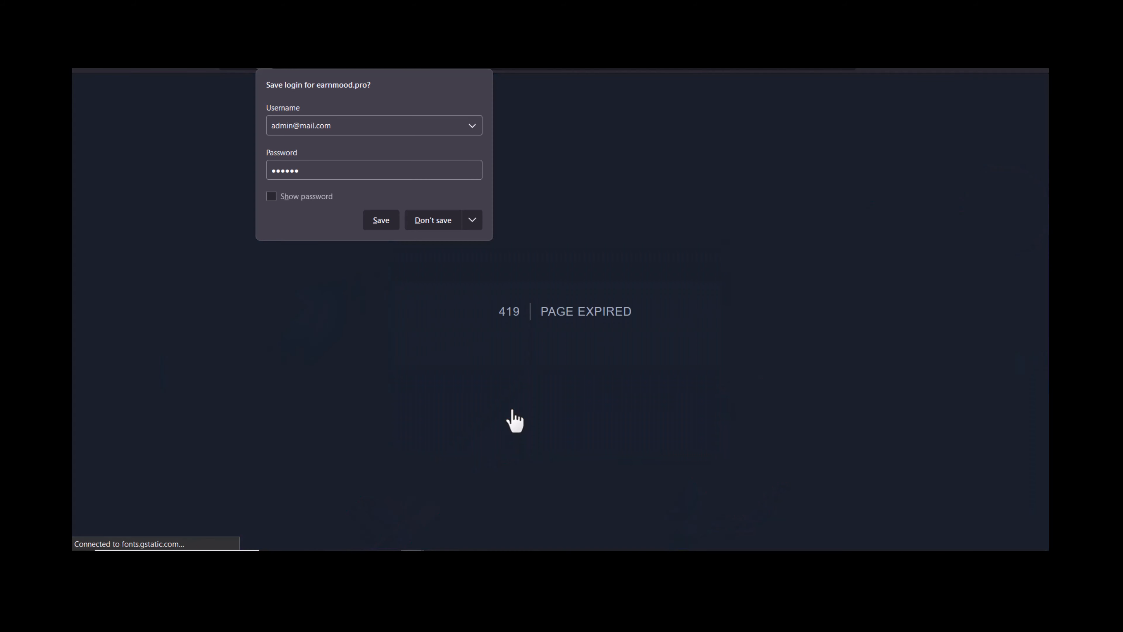
pyautogui.click(462, 66)
pyautogui.press('Return')
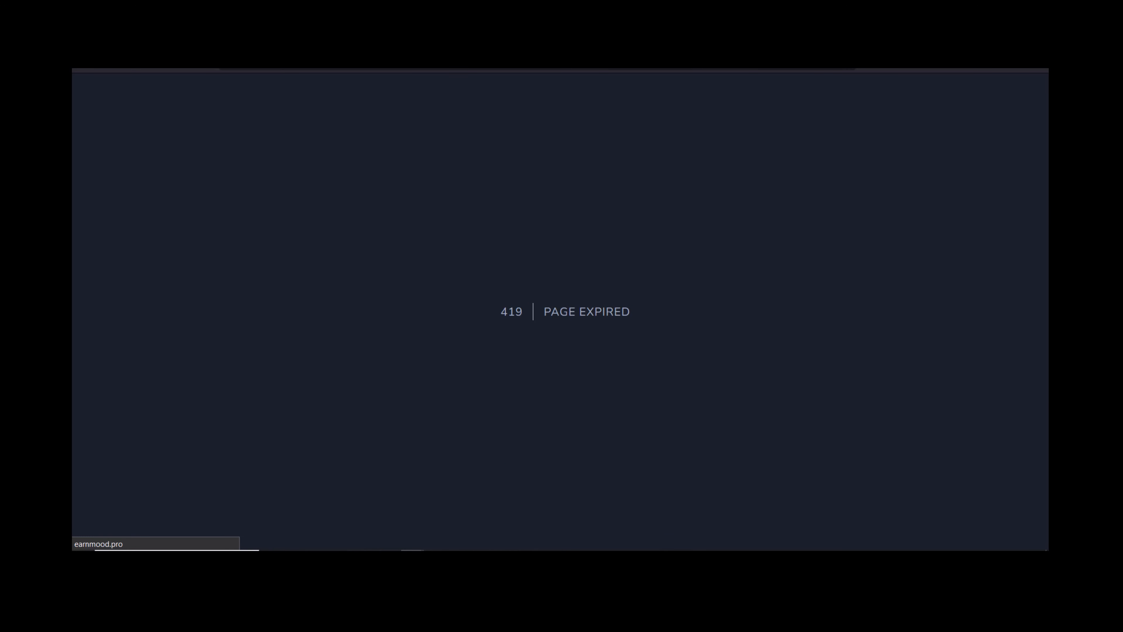
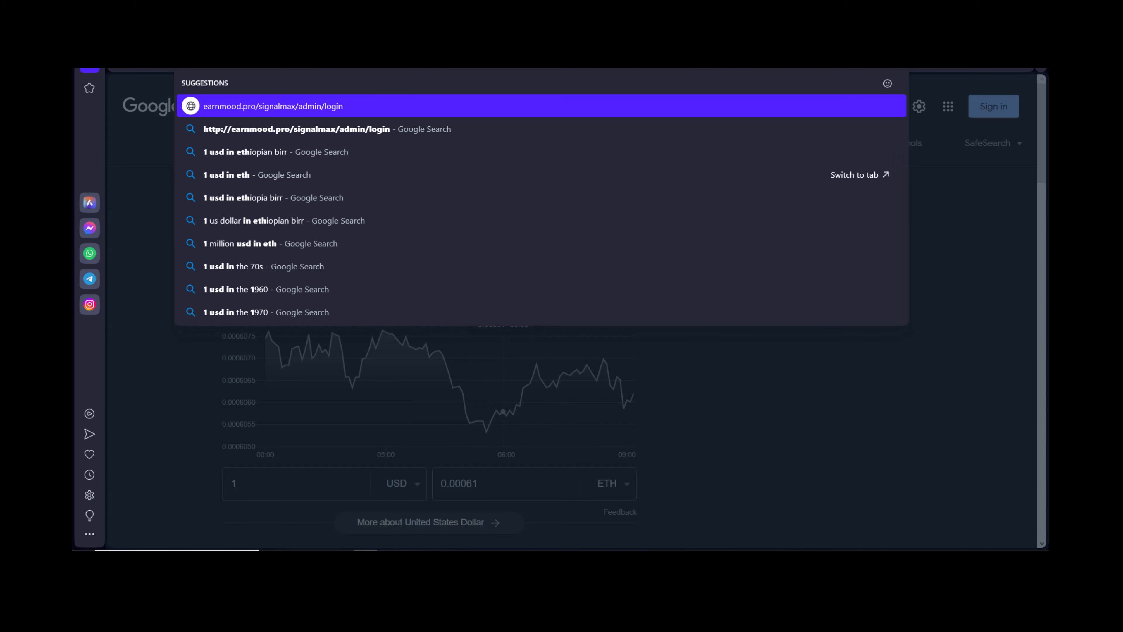
# Load the admin login page and fill in the saved admin e-mail from autofill.
pyautogui.press('Return')
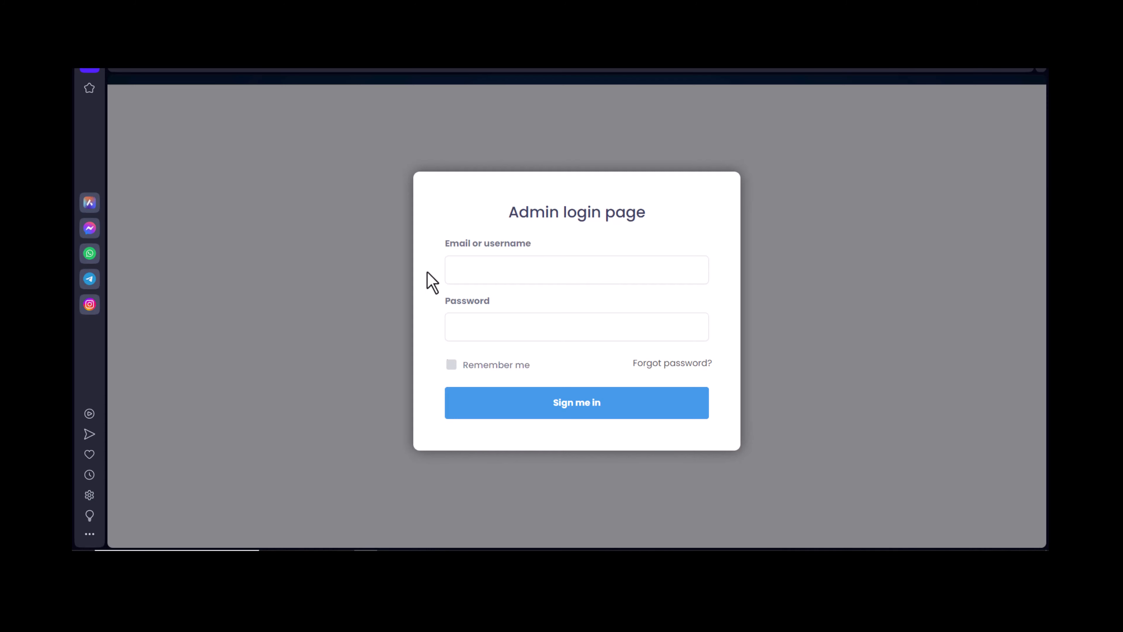
pyautogui.click(452, 261)
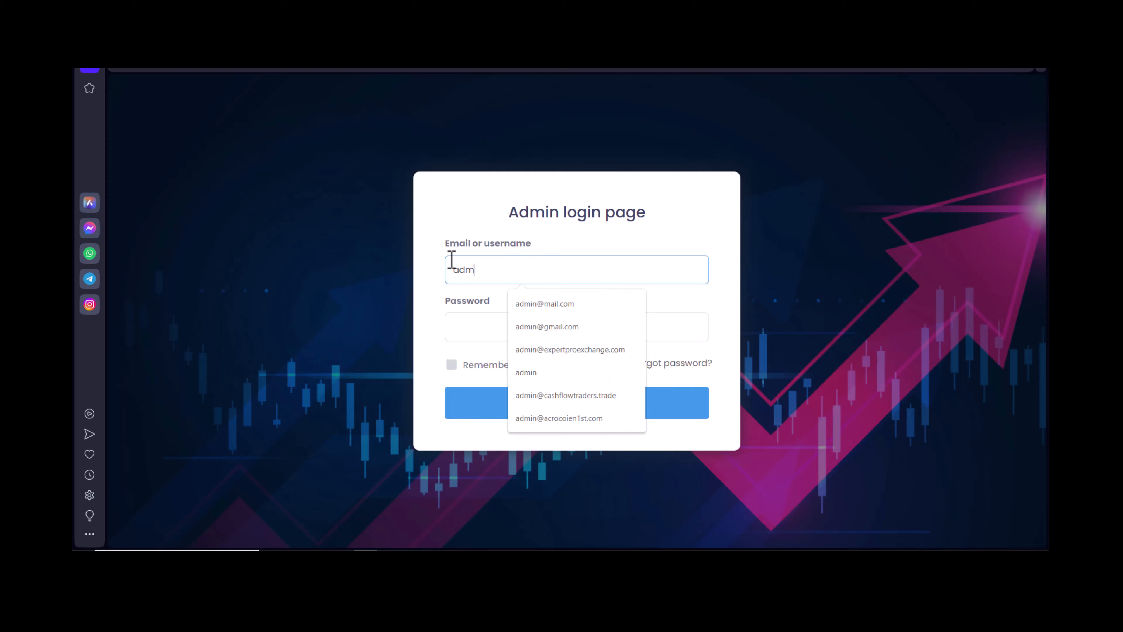
pyautogui.click(547, 305)
# Enter the account password and submit; after Invalid Credentials, start re-entering the e-mail.
pyautogui.click(507, 322)
pyautogui.write('123456')
pyautogui.click(510, 401)
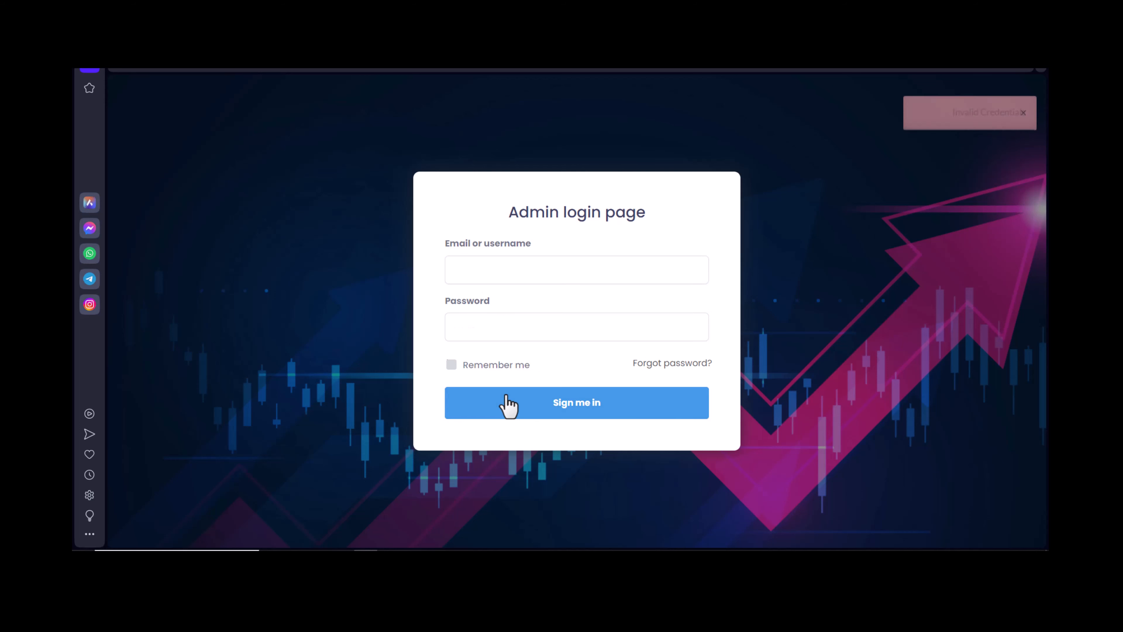
pyautogui.click(486, 265)
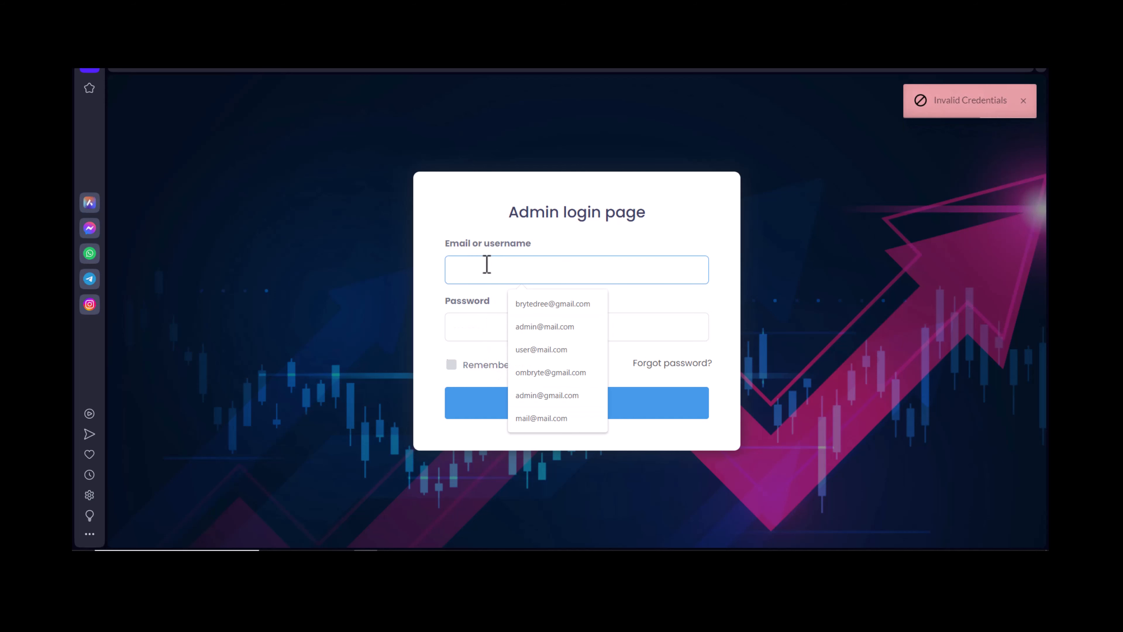
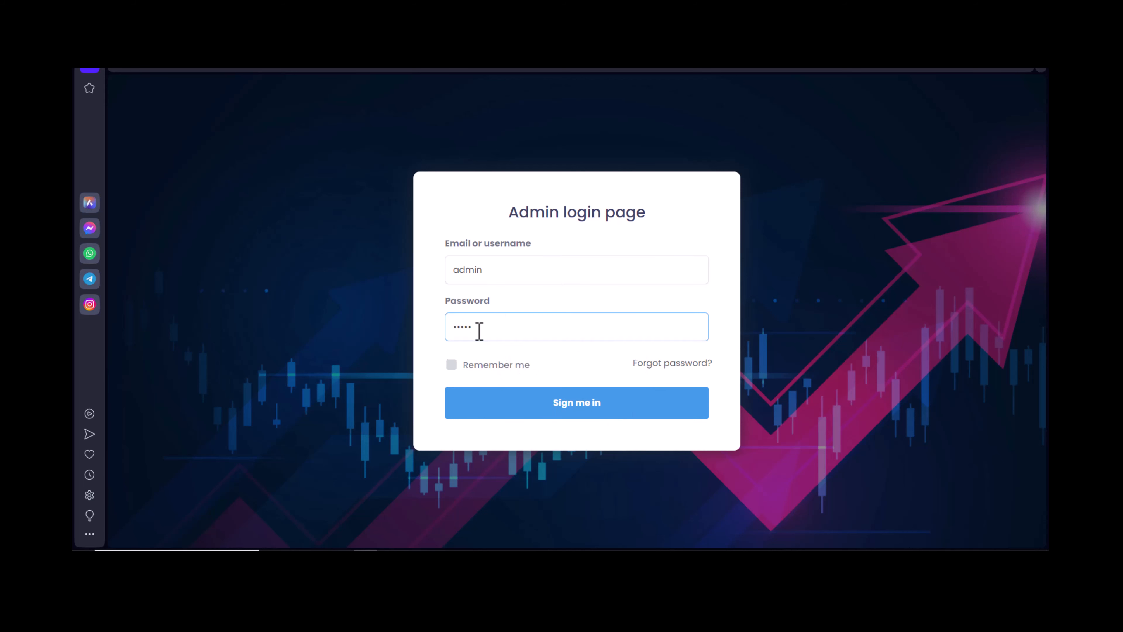
# Submit the refilled admin username and password with 'Sign me in'; the login form reloads empty.
pyautogui.click(501, 399)
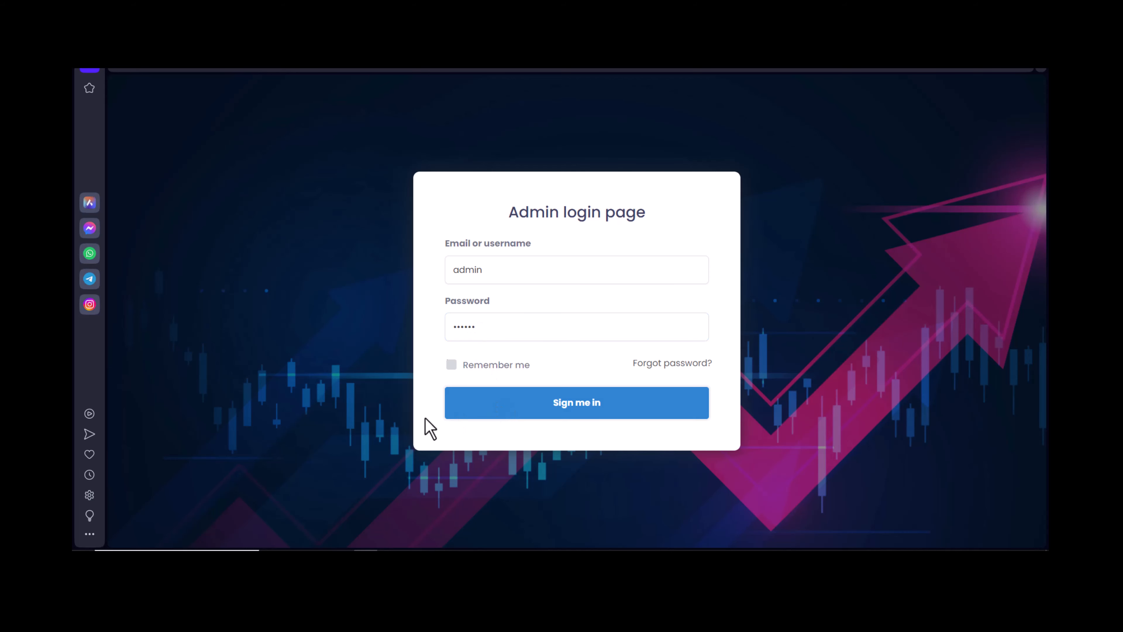
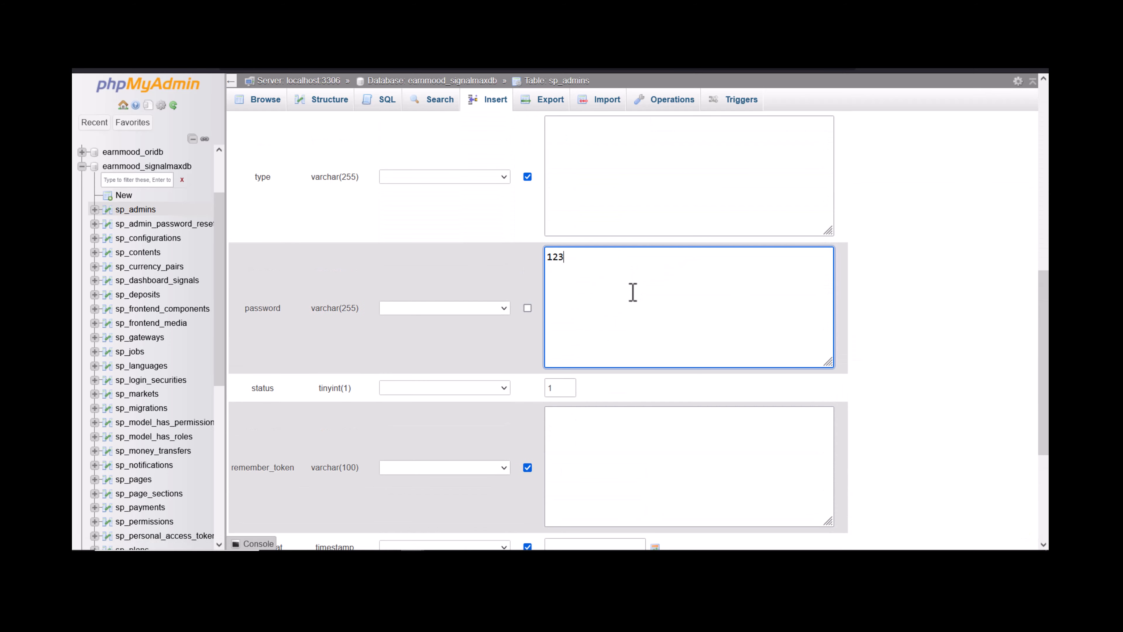
pyautogui.click(473, 310)
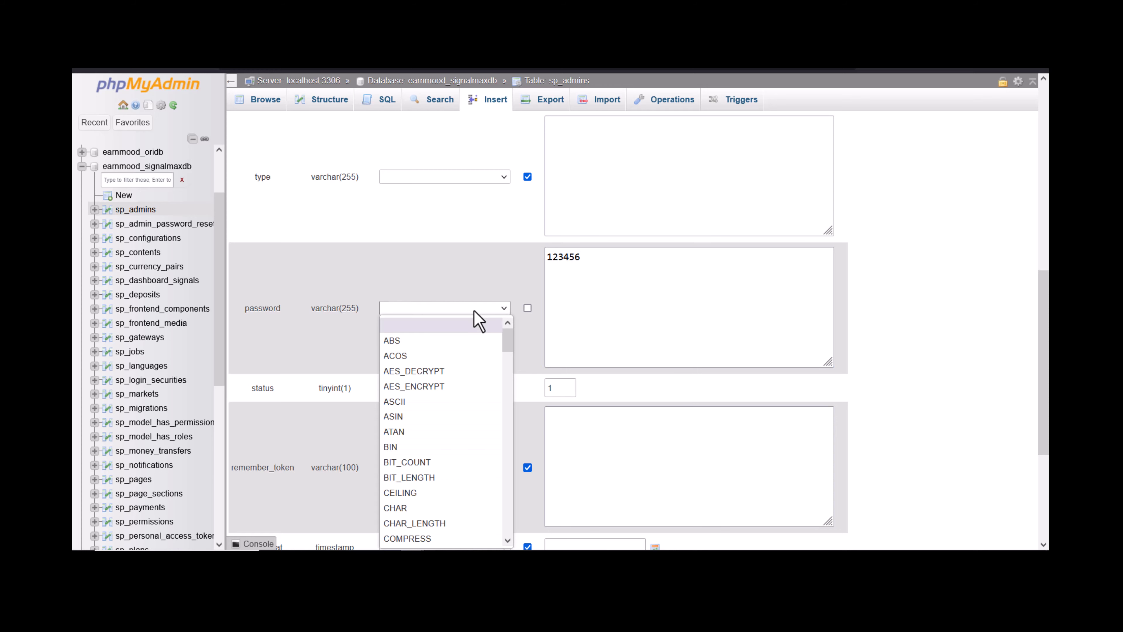
pyautogui.press('e')
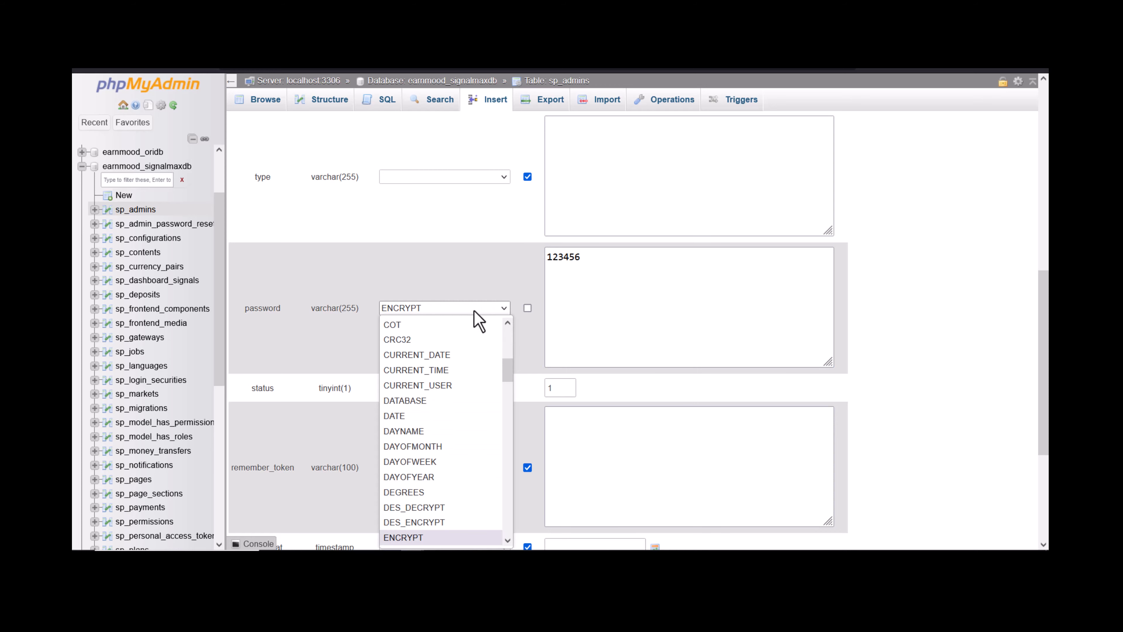
pyautogui.click(443, 538)
pyautogui.scroll(-5, 449, 396)
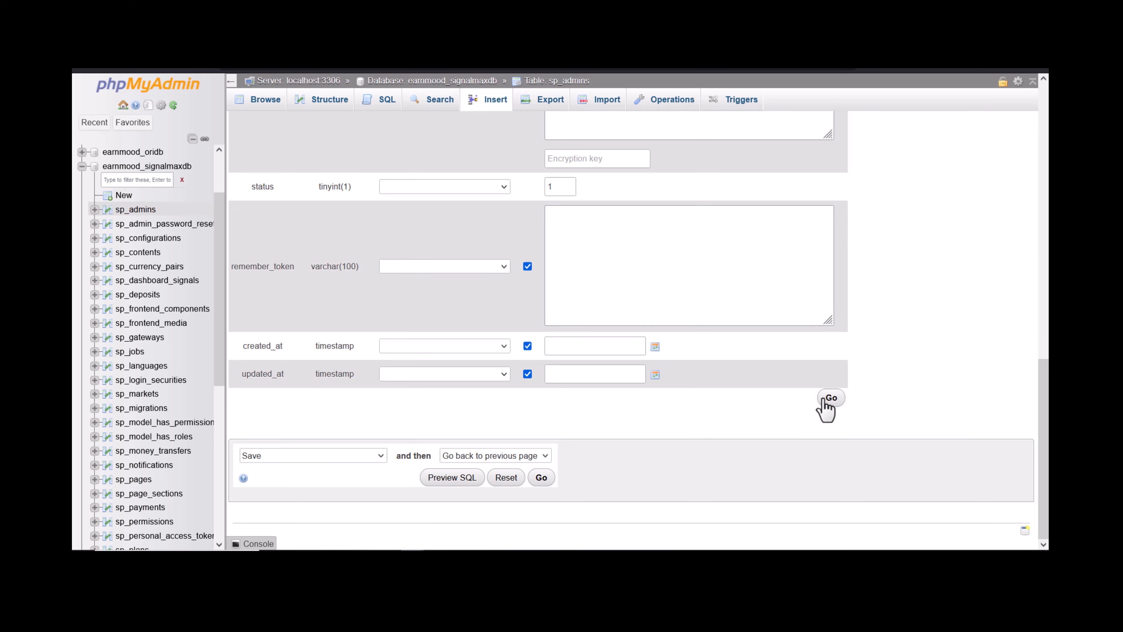
pyautogui.click(825, 401)
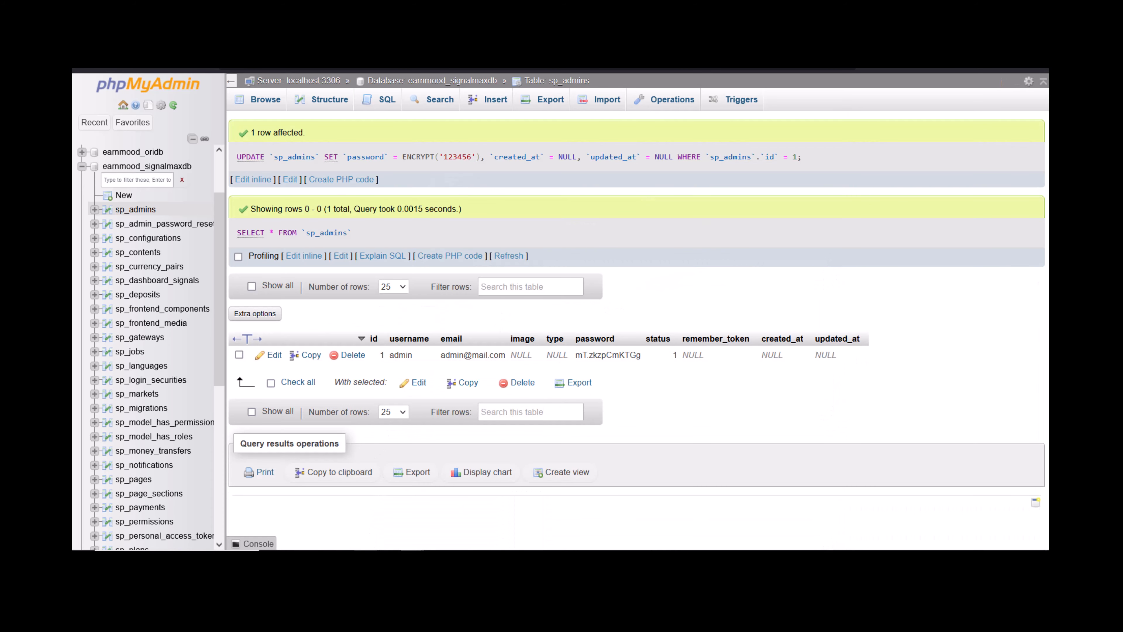
pyautogui.moveTo(365, 554)
pyautogui.click(365, 508)
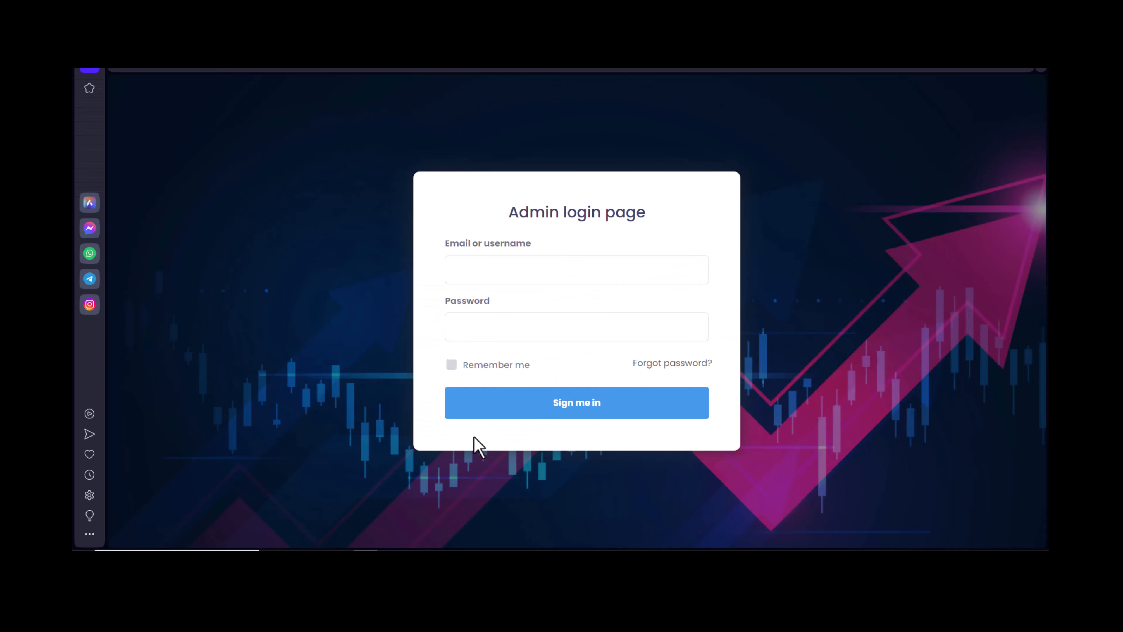
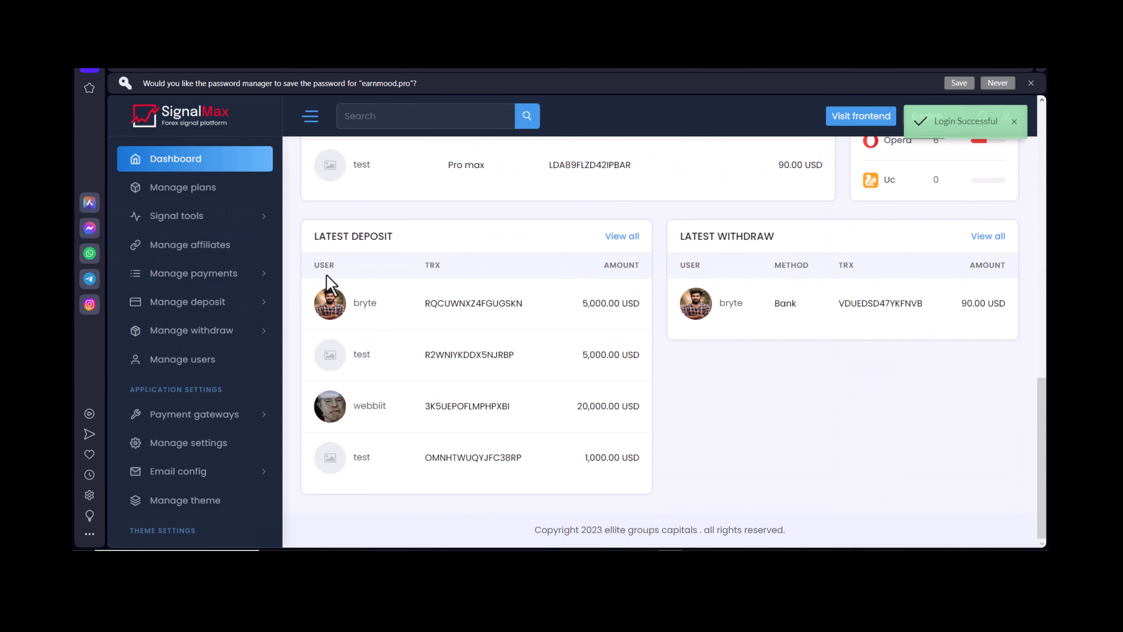
# Copy the trading-return URL from Manage settings' Cron job settings, then switch to the cPanel window.
pyautogui.scroll(-5, 220, 326)
pyautogui.scroll(15, 231, 331)
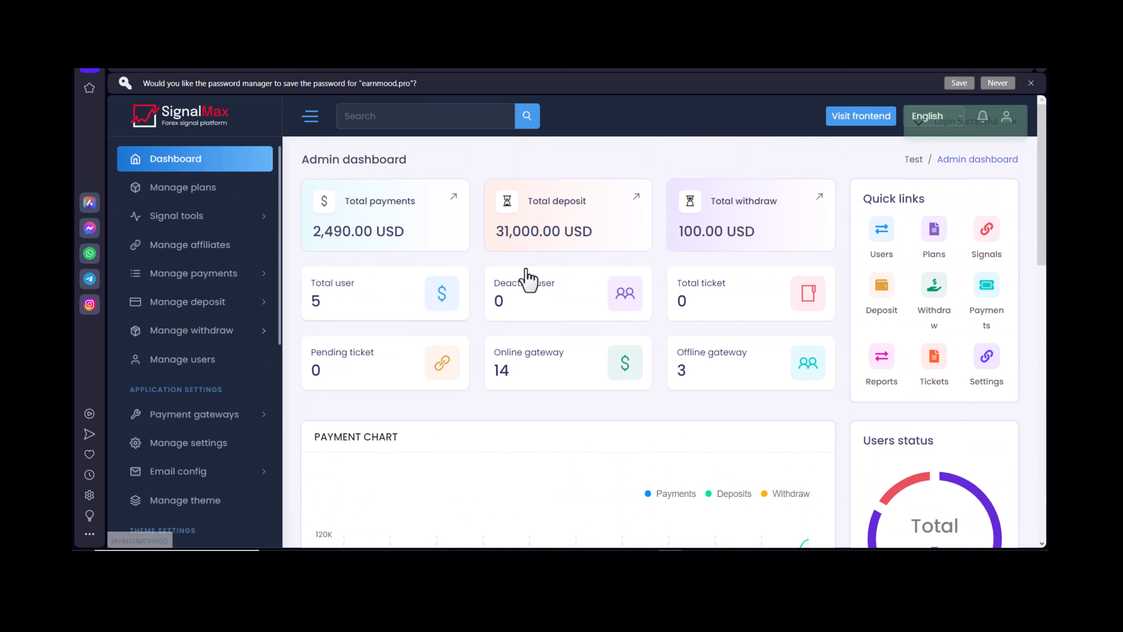
pyautogui.scroll(-5, 221, 321)
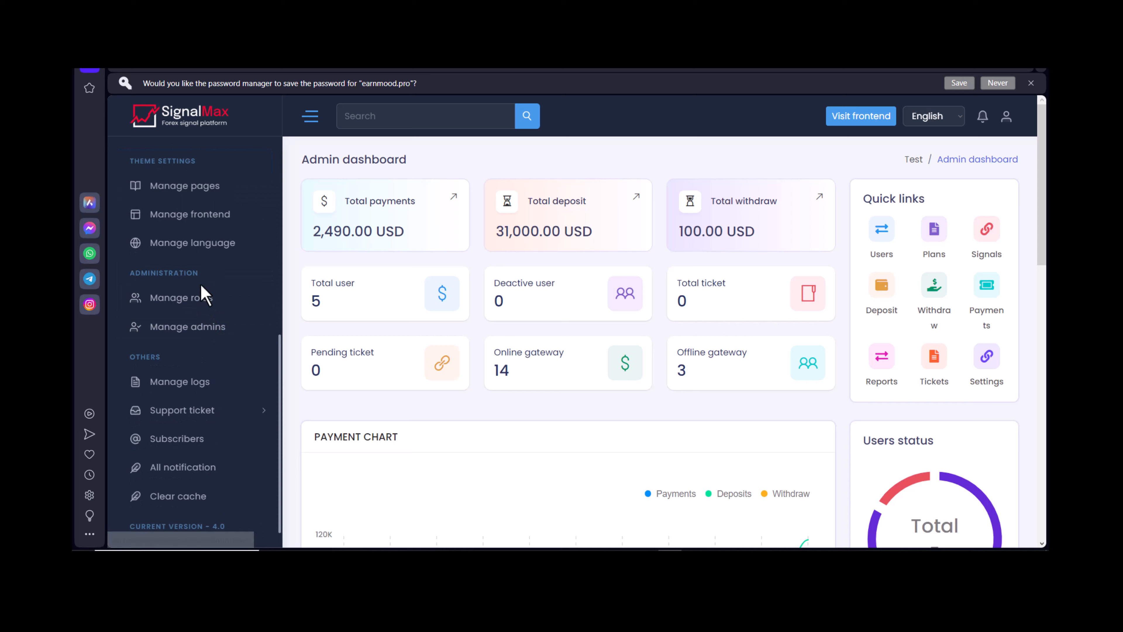
pyautogui.scroll(2, 195, 389)
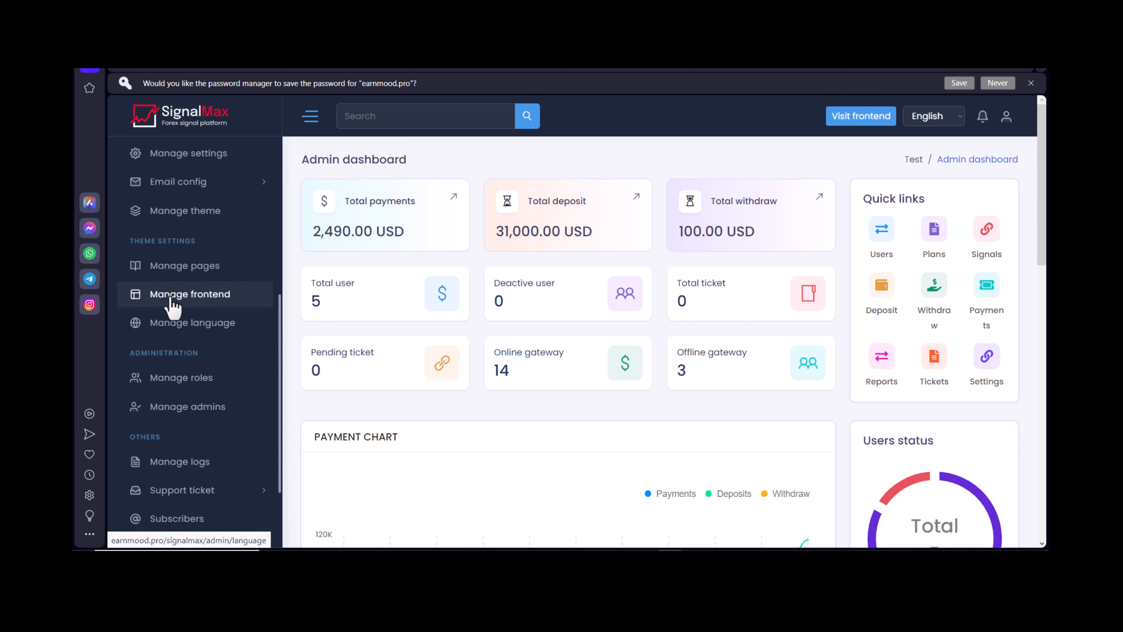
pyautogui.scroll(2, 183, 296)
pyautogui.click(186, 235)
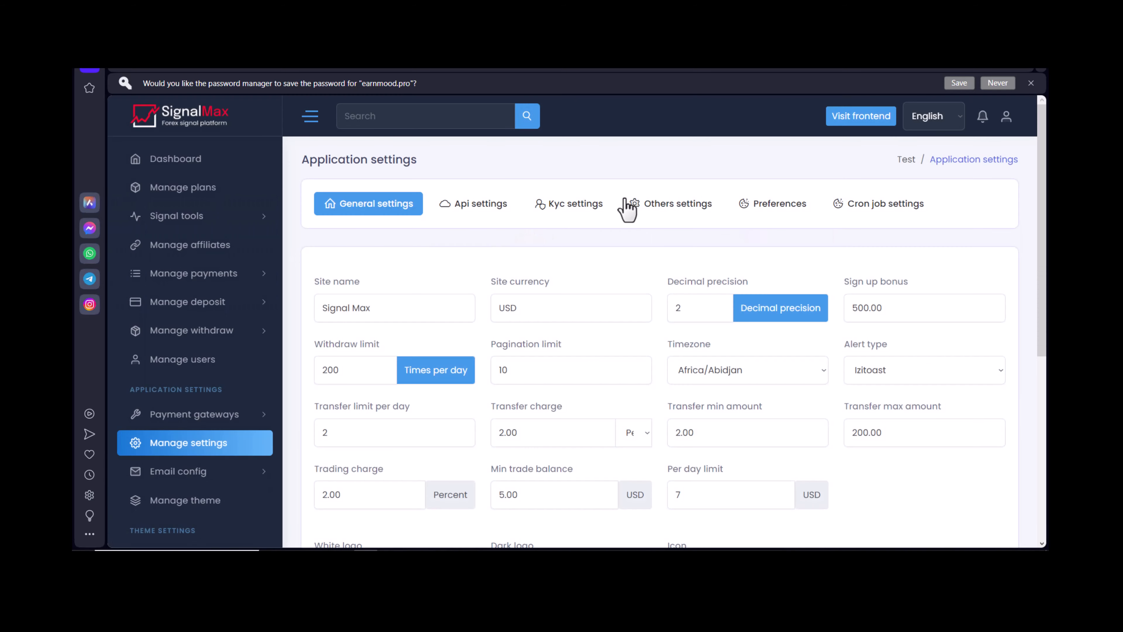
pyautogui.click(873, 211)
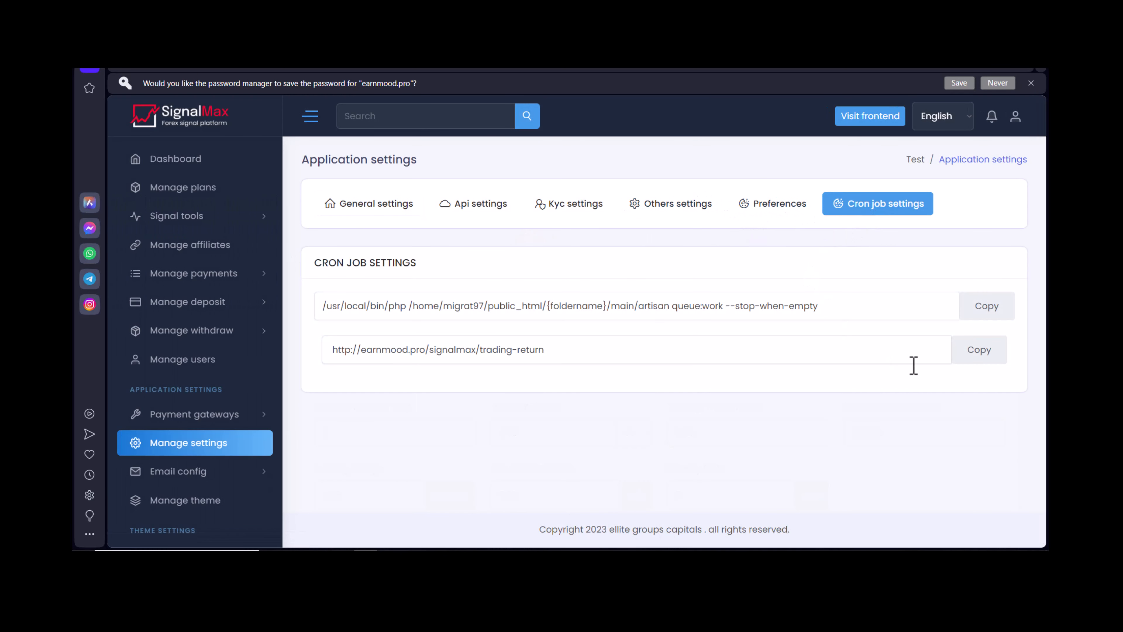
pyautogui.click(976, 338)
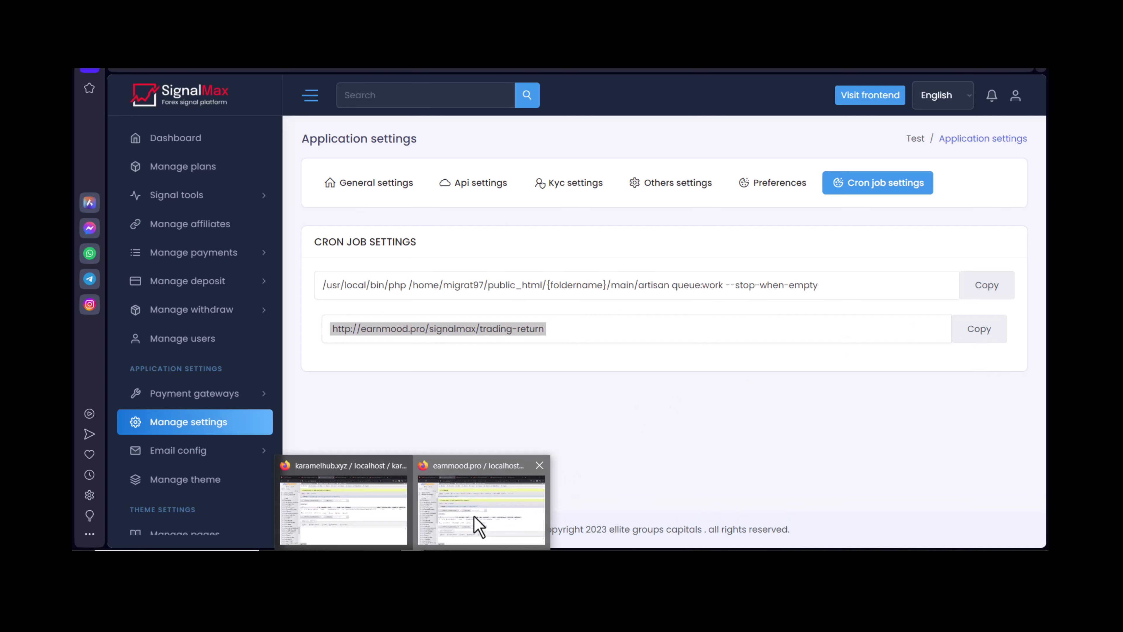
pyautogui.click(476, 524)
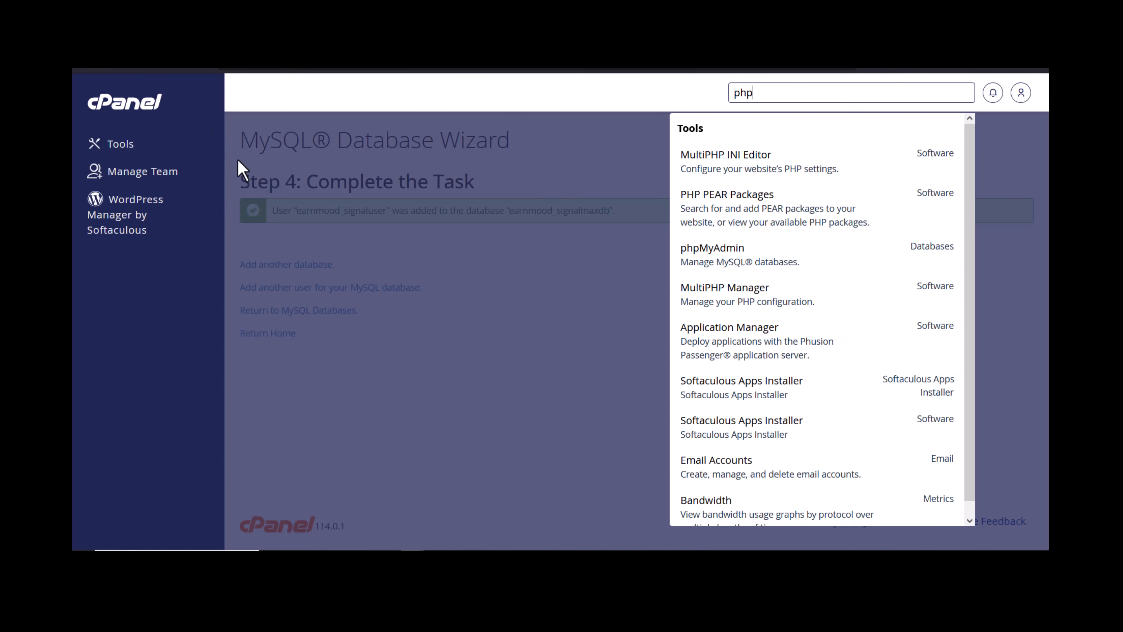
# Search cPanel tools for 'cron' and open the Cron Jobs tool.
pyautogui.click(116, 146)
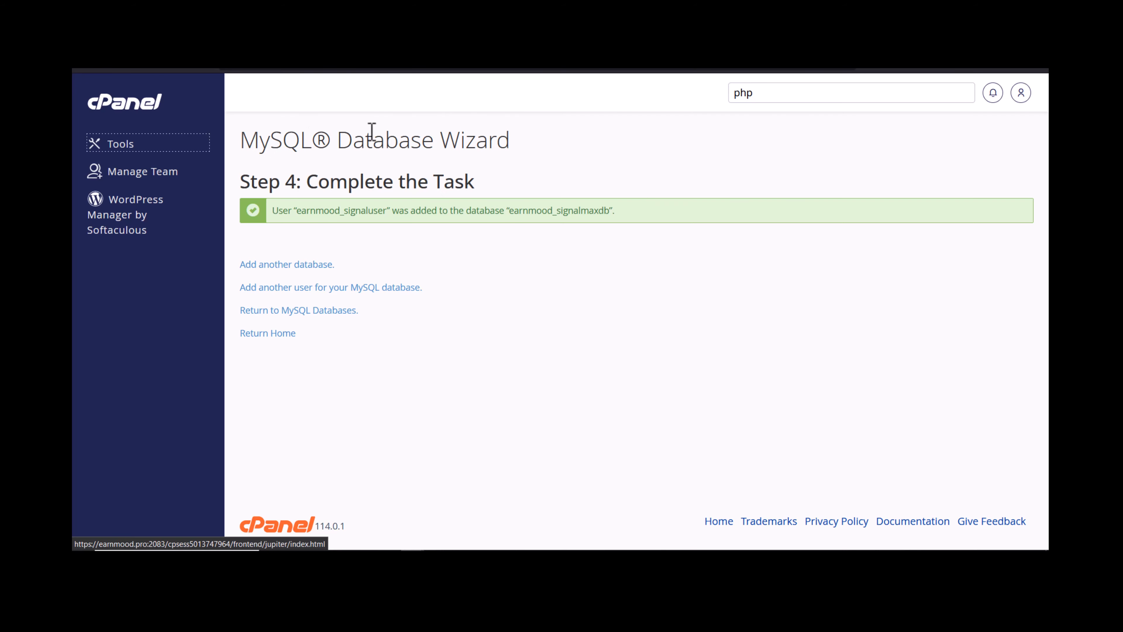
pyautogui.click(762, 93)
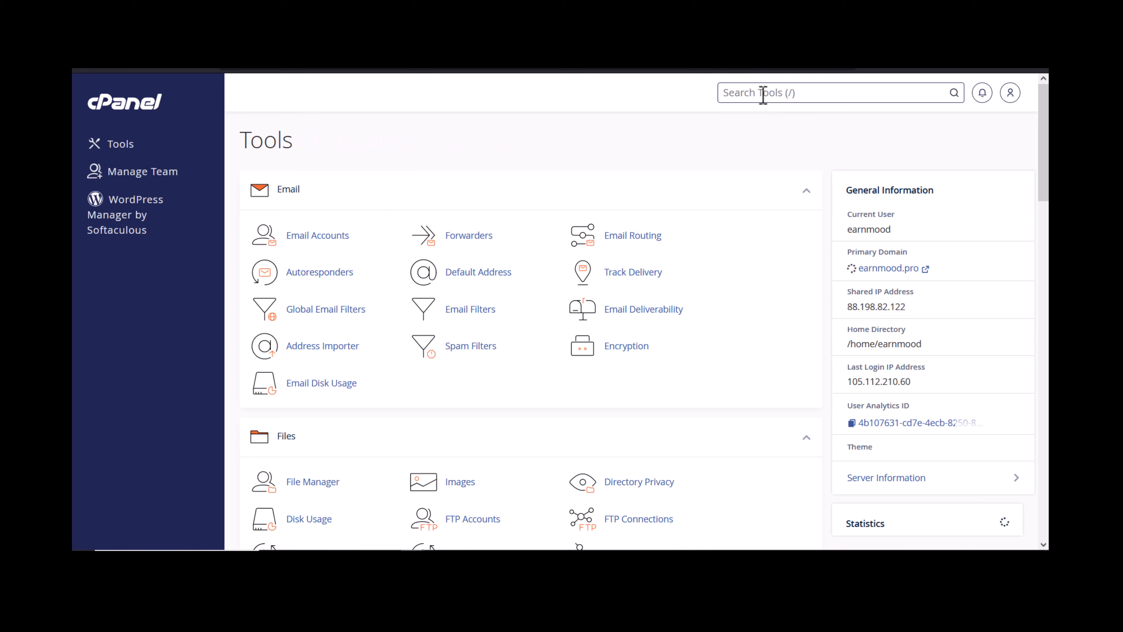
pyautogui.write('con')
pyautogui.press('BackSpace')
pyautogui.press('BackSpace')
pyautogui.write('ron')
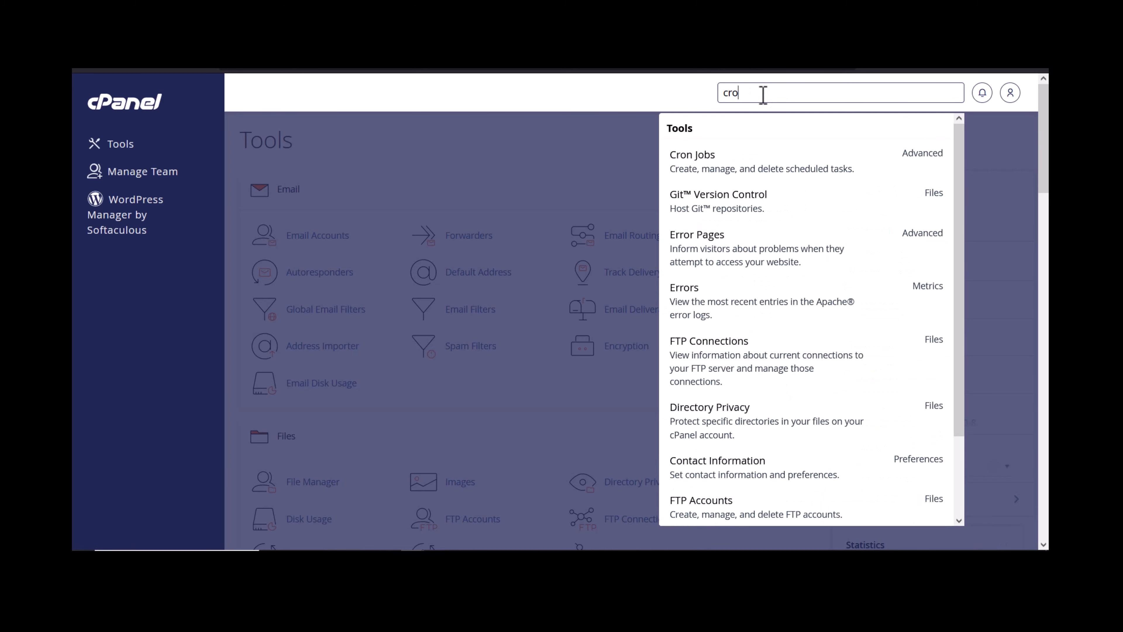
pyautogui.click(725, 174)
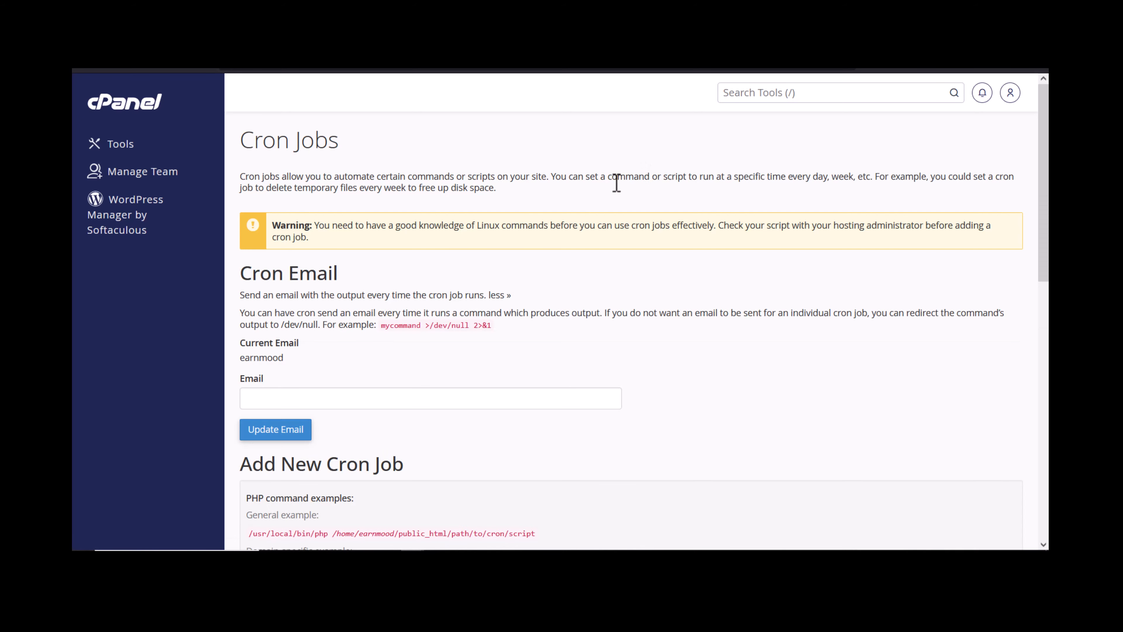
pyautogui.scroll(-10, 616, 183)
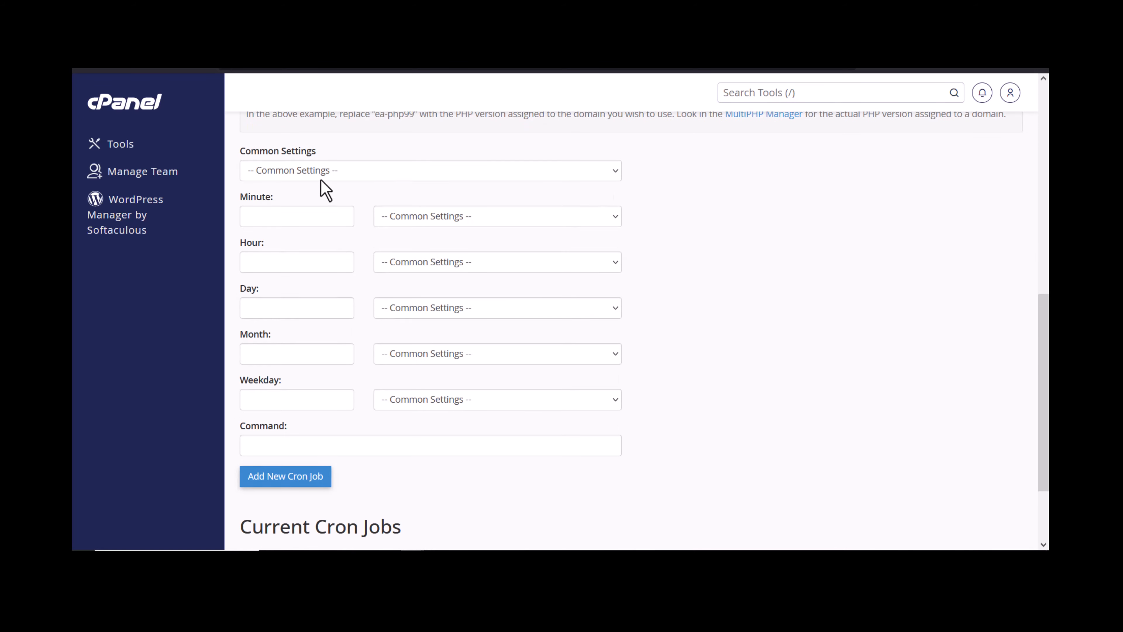
pyautogui.click(321, 179)
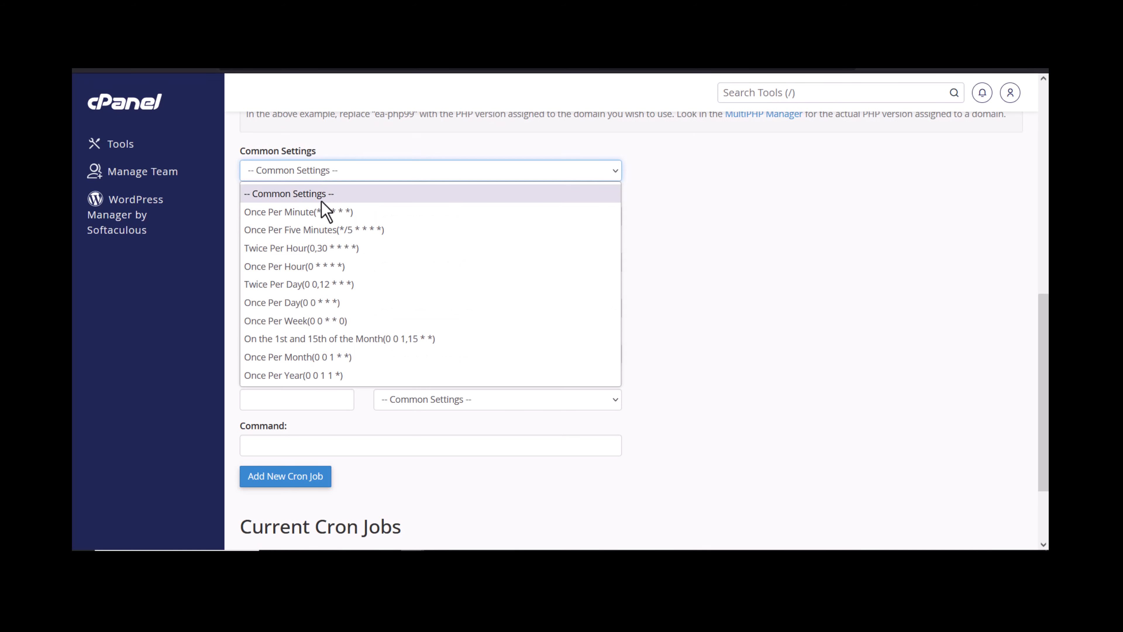
pyautogui.click(286, 234)
pyautogui.scroll(-3, 305, 287)
pyautogui.click(324, 336)
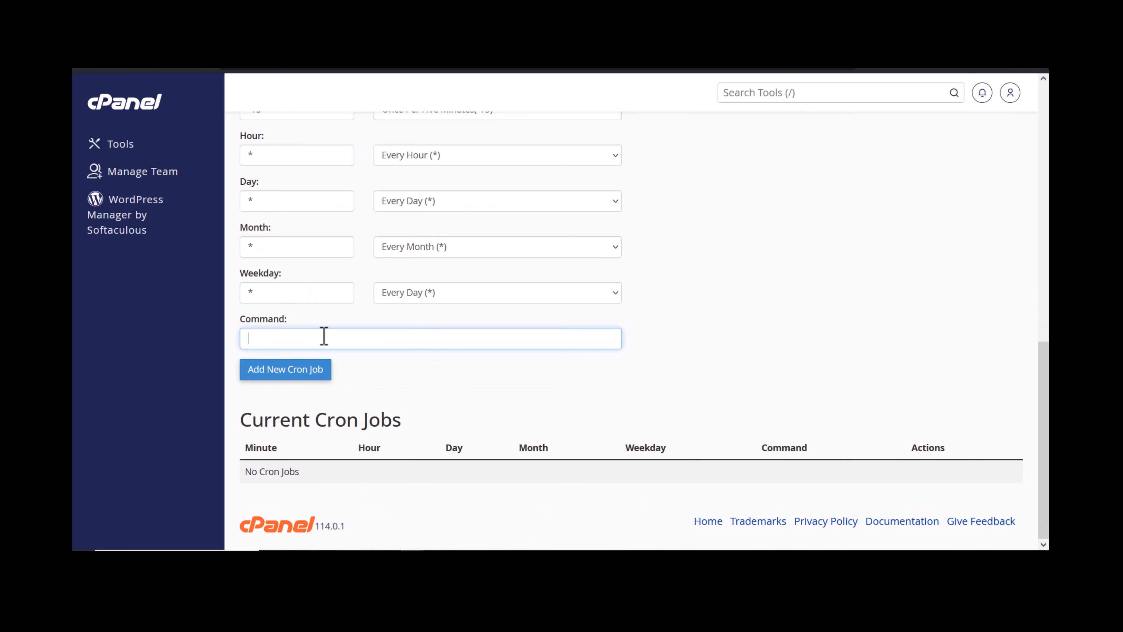
pyautogui.rightClick(325, 336)
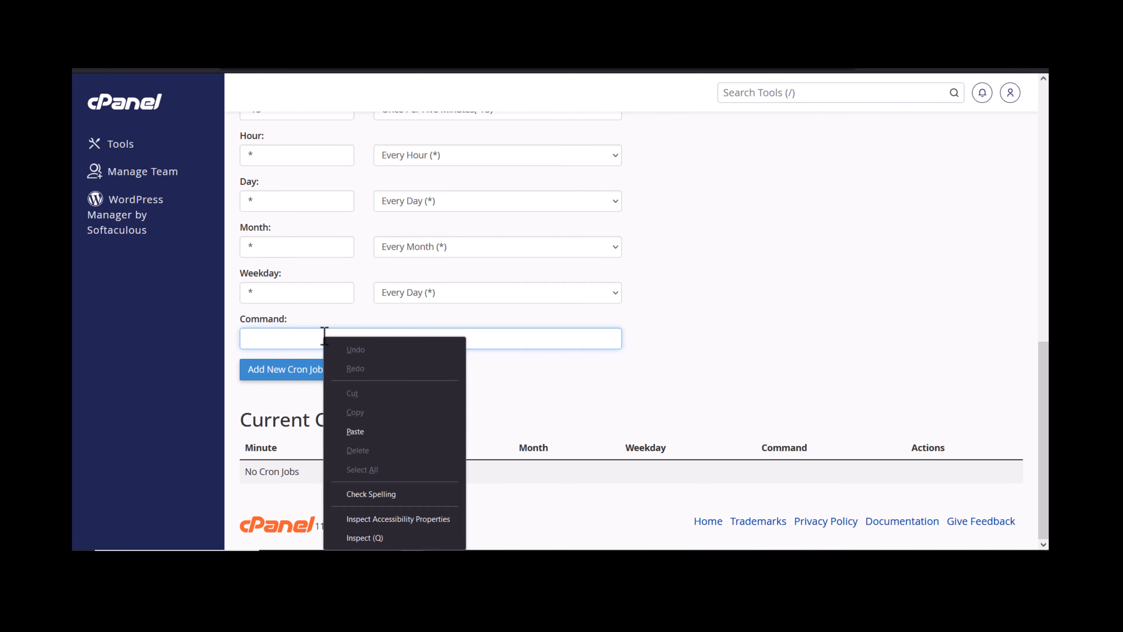
pyautogui.click(359, 424)
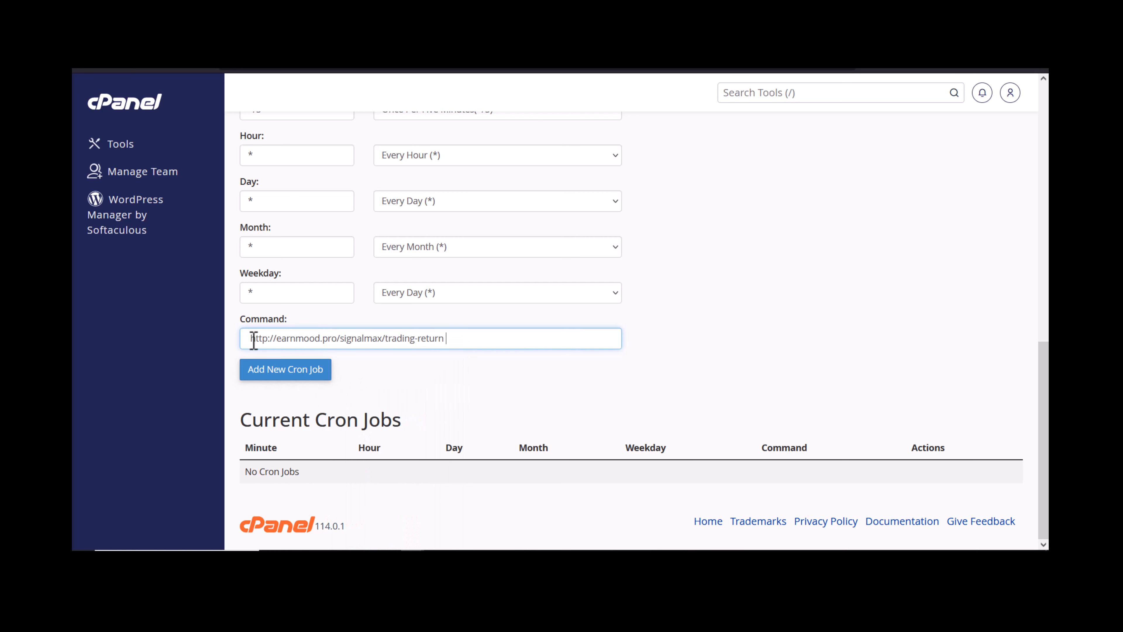
pyautogui.press('Delete')
pyautogui.press('Delete')
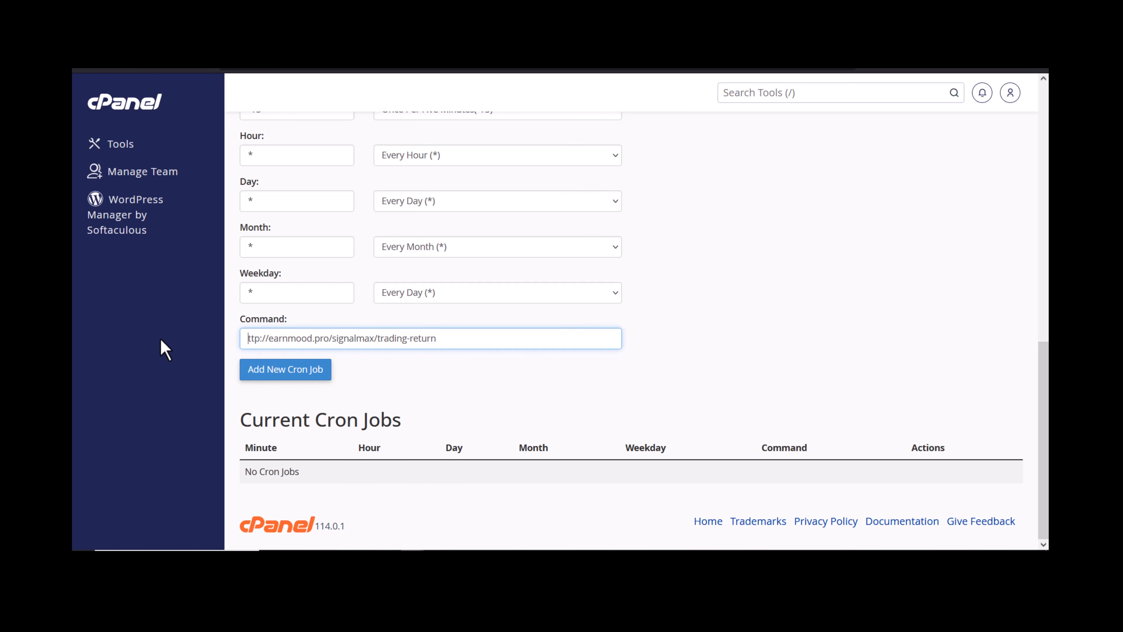
pyautogui.write('h')
pyautogui.click(306, 373)
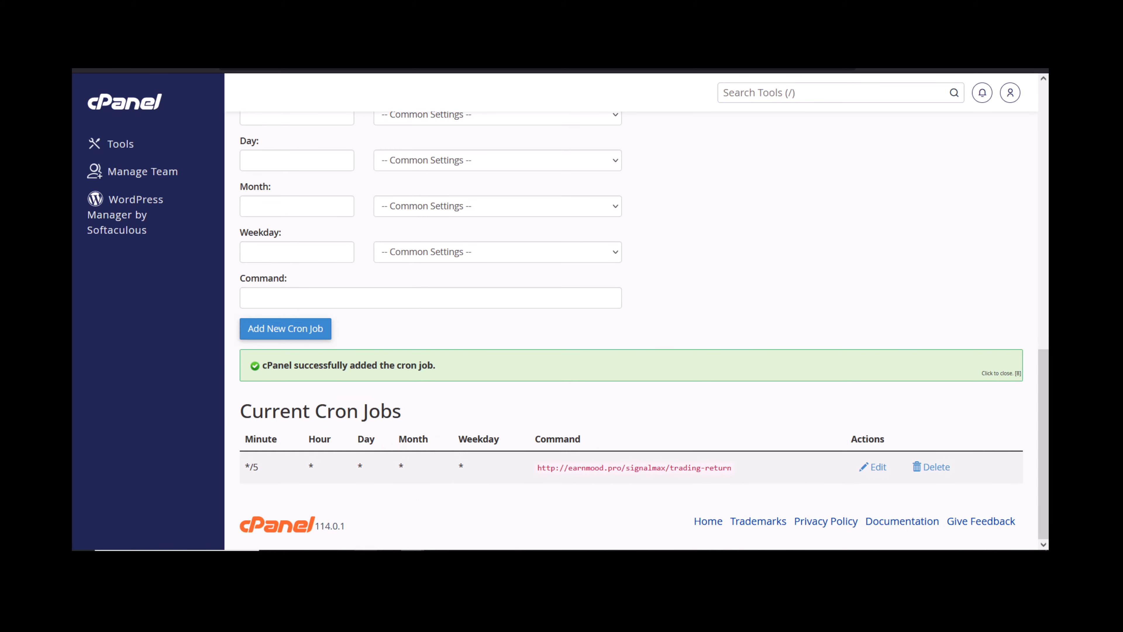
pyautogui.hotkey('alt', 'Tab')
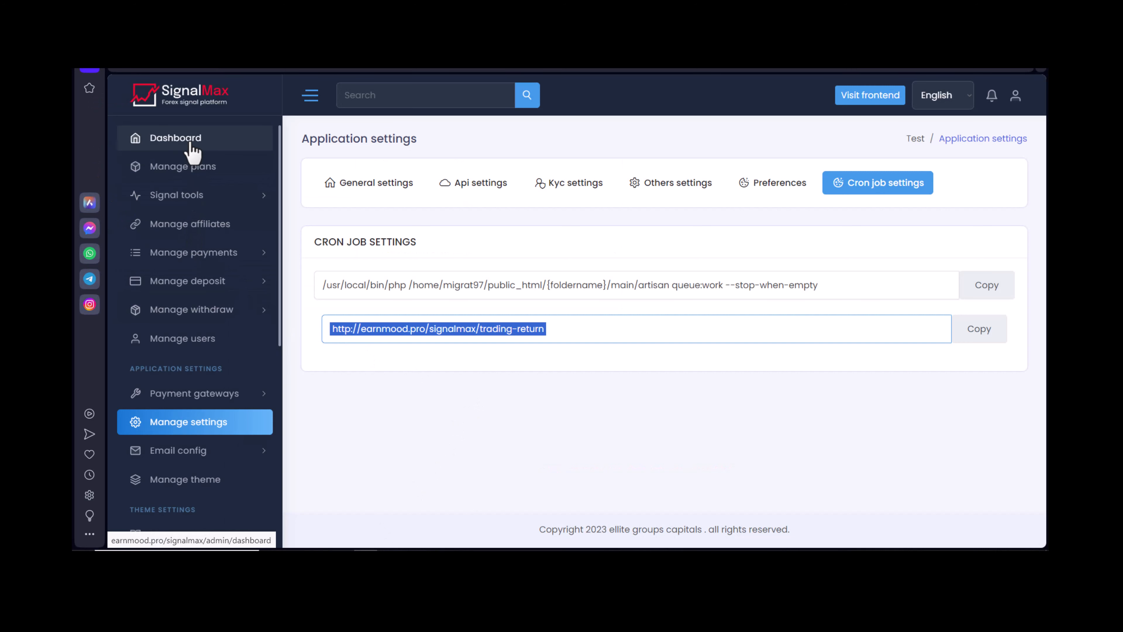
# Open the Dashboard from the SignalMax sidebar to view the payment and user totals.
pyautogui.scroll(-6, 201, 256)
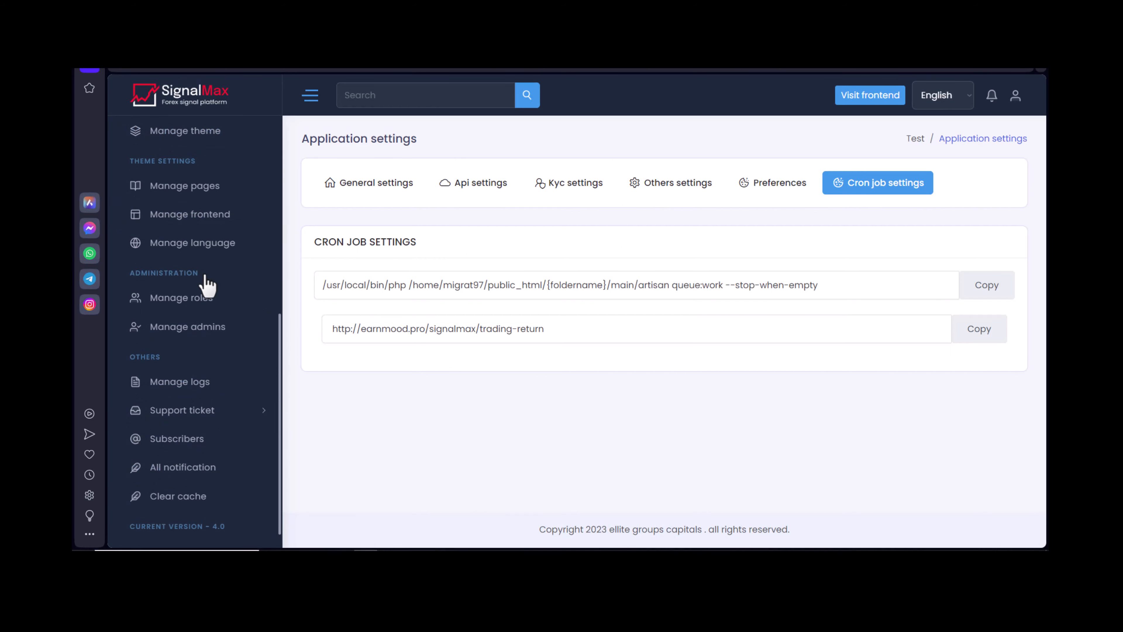
pyautogui.click(209, 295)
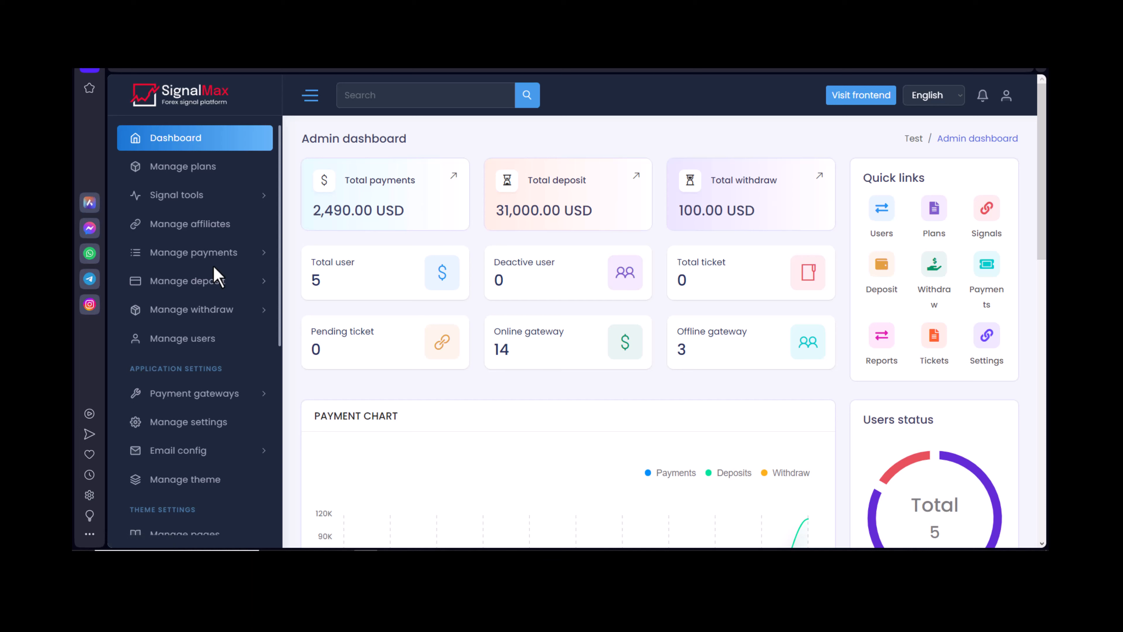
pyautogui.scroll(-6, 214, 267)
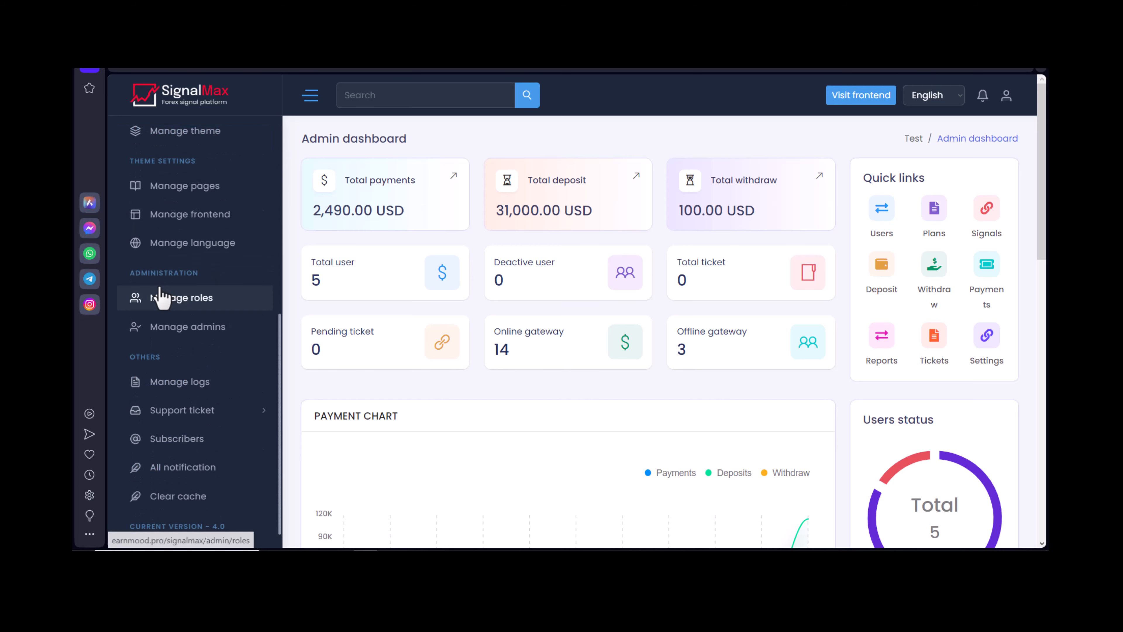